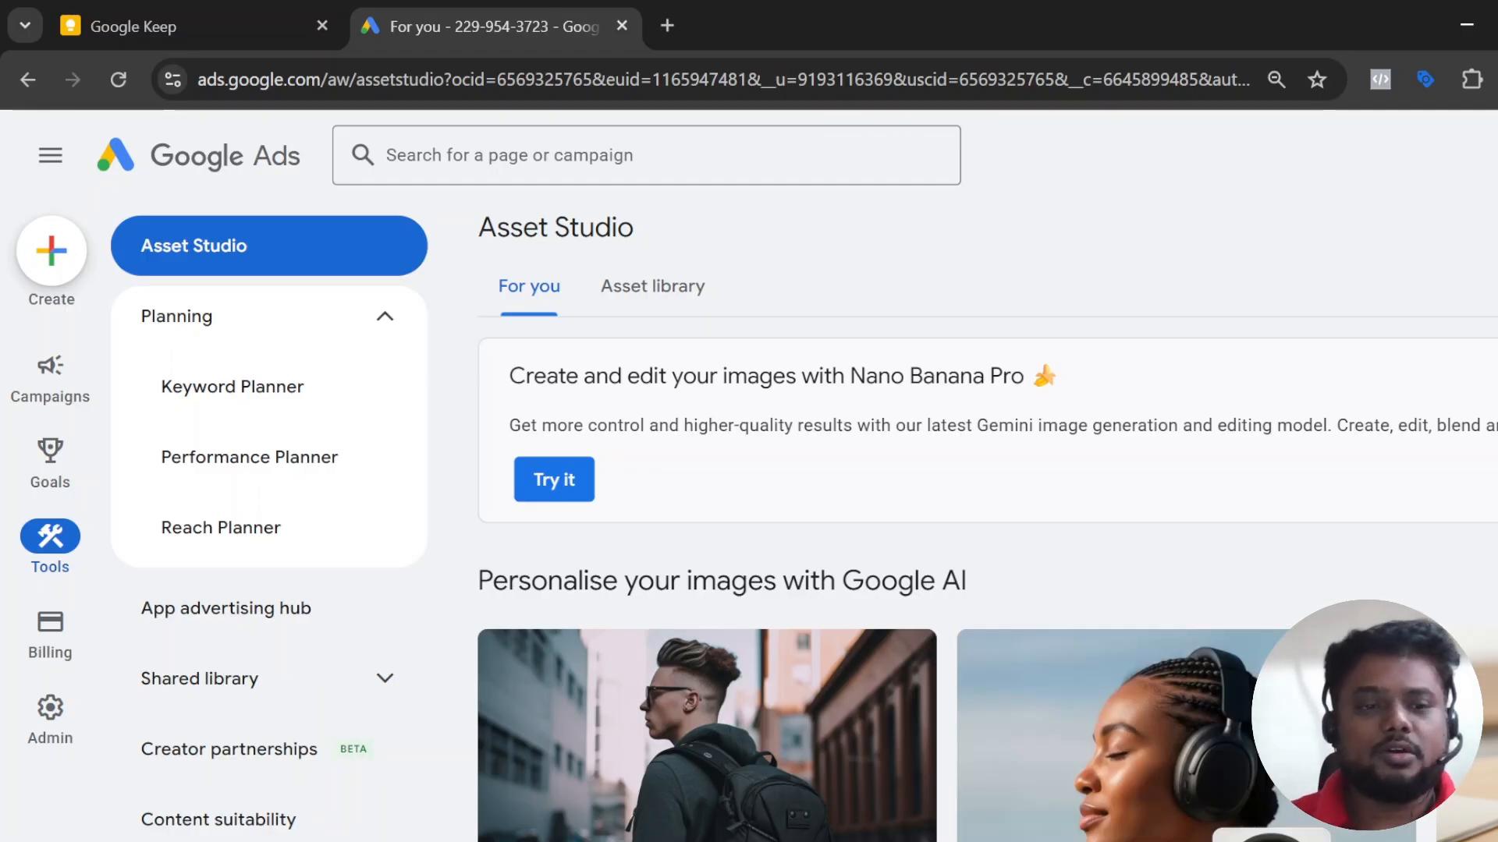
Open Keyword Planner and start discovering new keywords from seed keywords.
{"action": "mouse_move", "coordinate": [50, 456]}
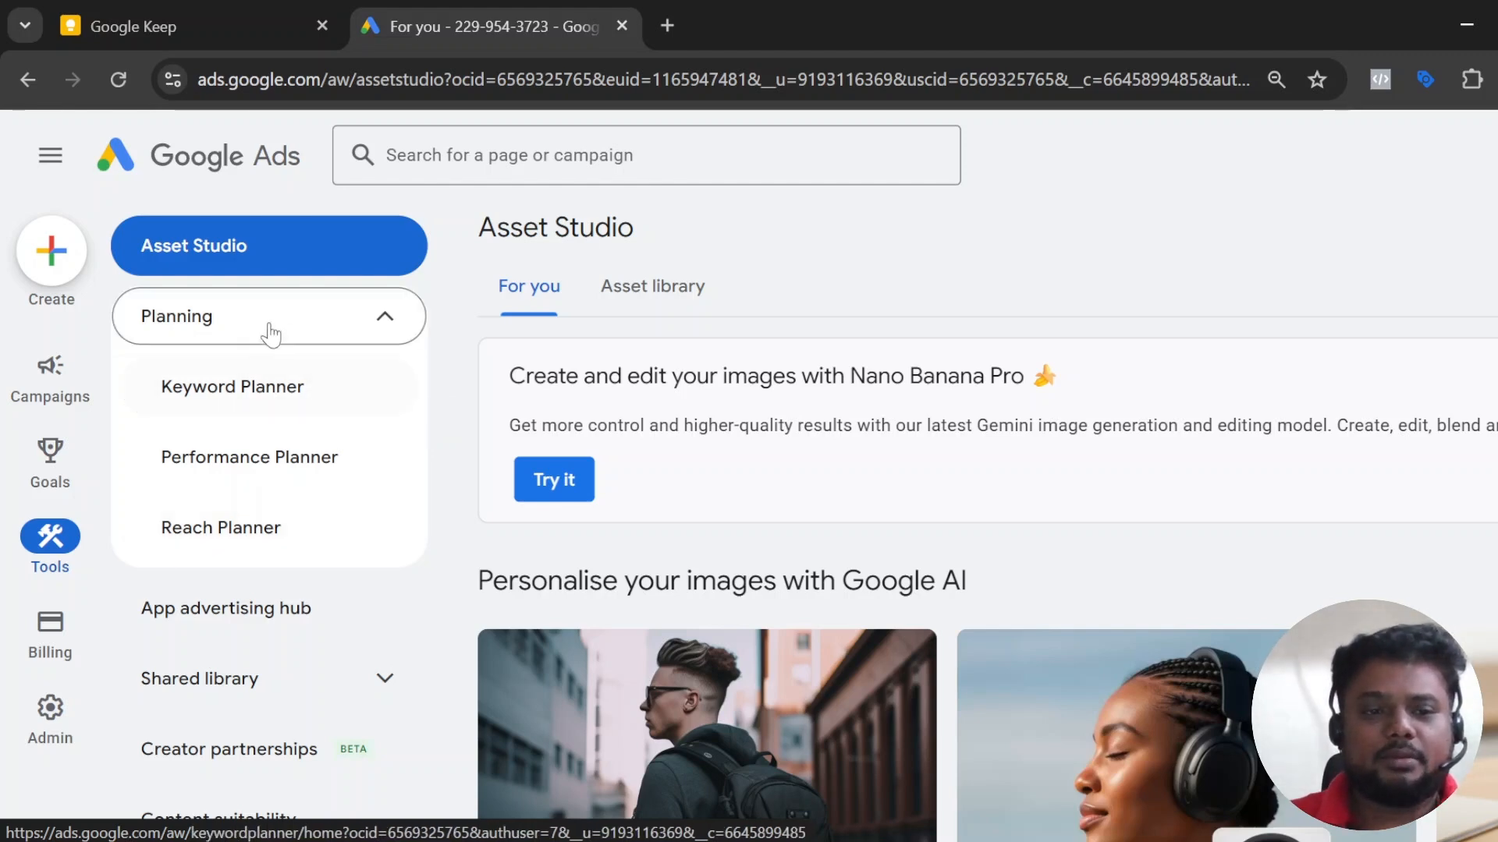
{"action": "left_click", "coordinate": [241, 384]}
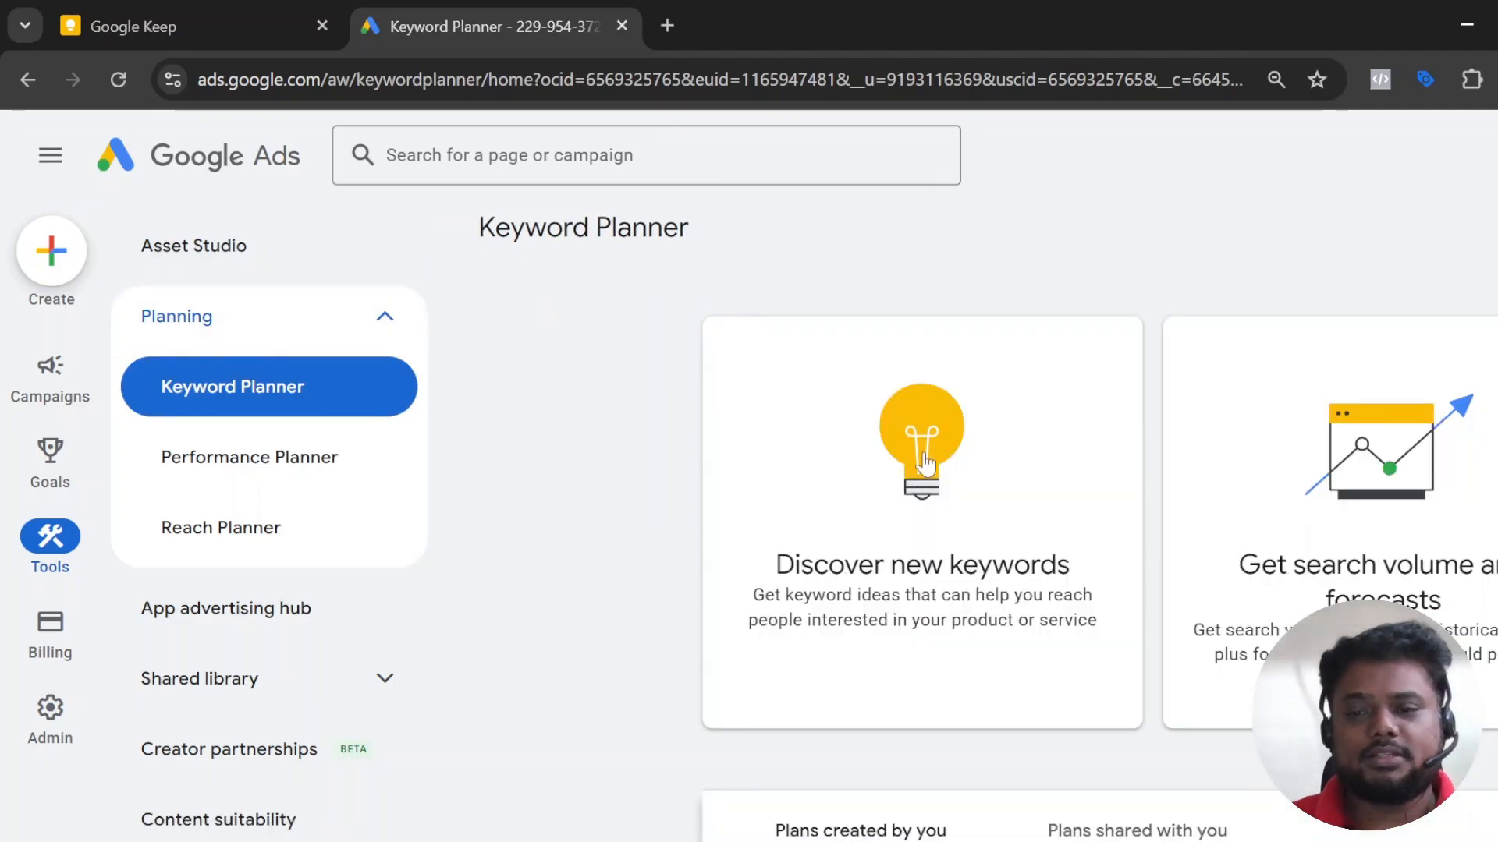
{"action": "left_click", "coordinate": [923, 545]}
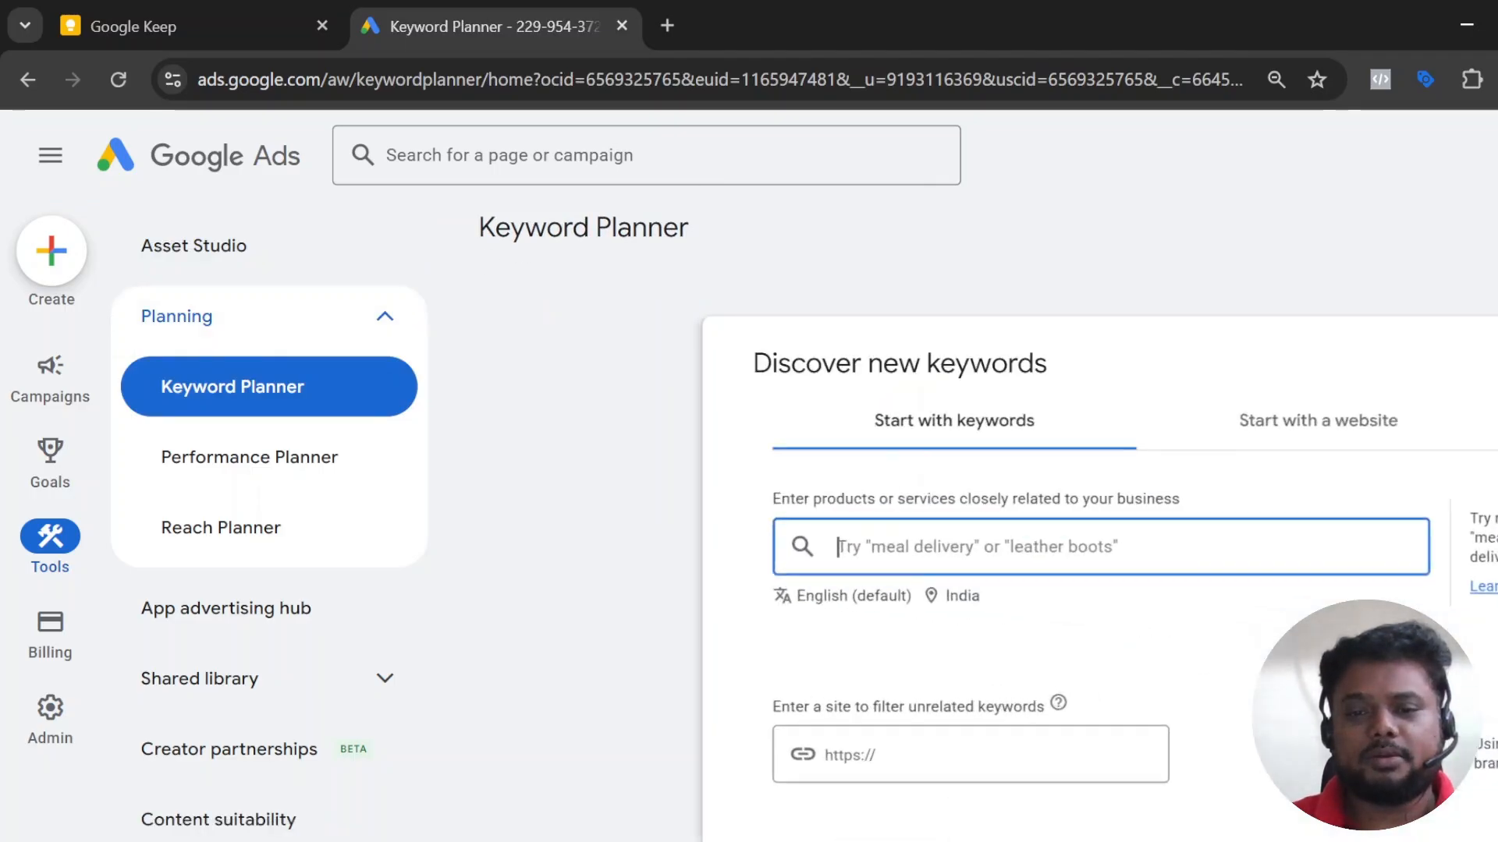
{"action": "left_click", "coordinate": [1026, 272]}
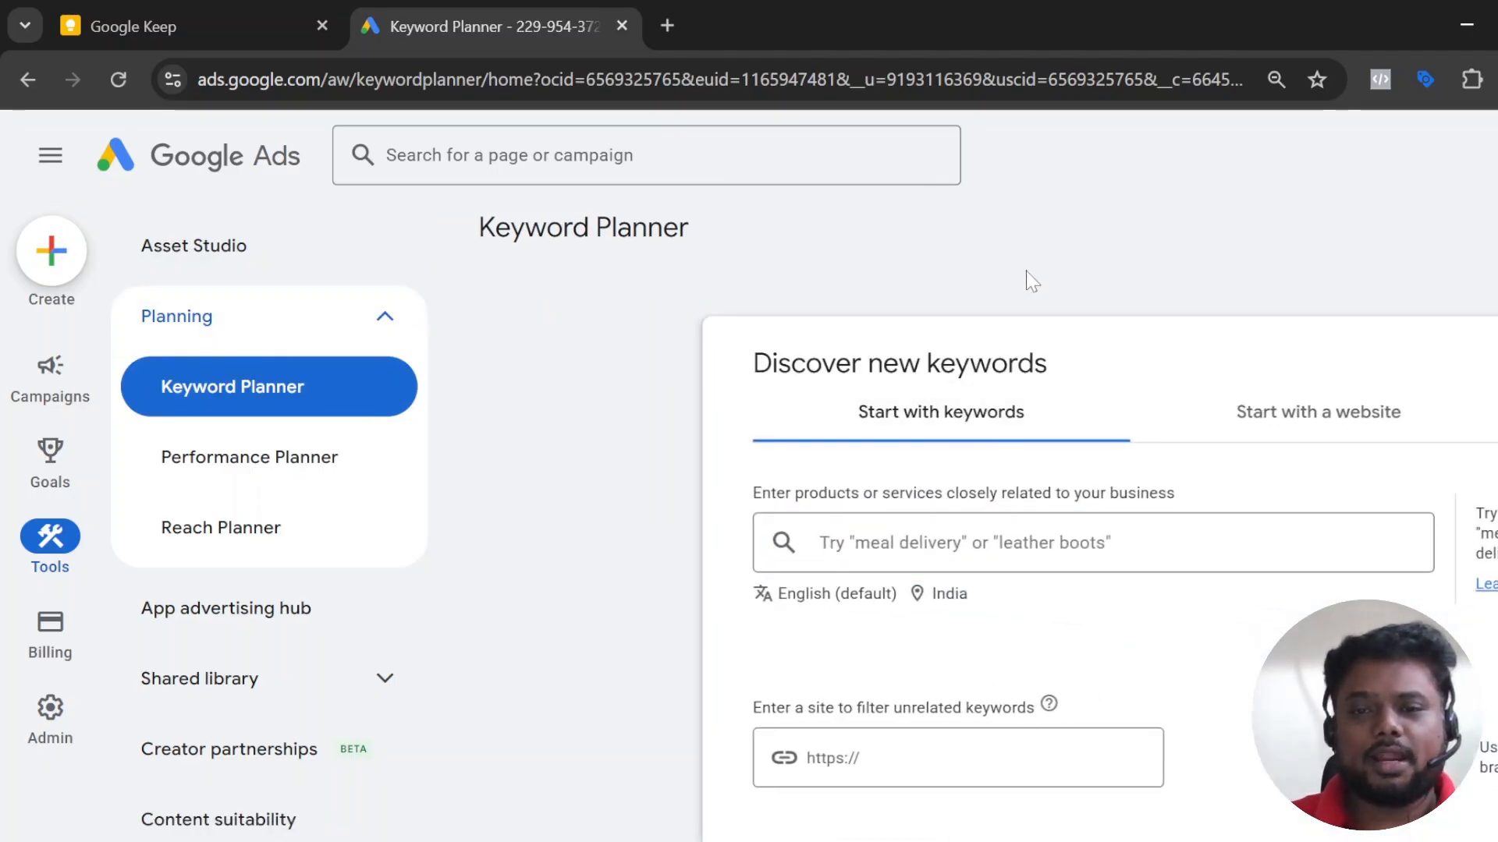
{"action": "left_click_drag", "start_coordinate": [1026, 272], "coordinate": [944, 175]}
{"action": "left_click", "coordinate": [600, 385]}
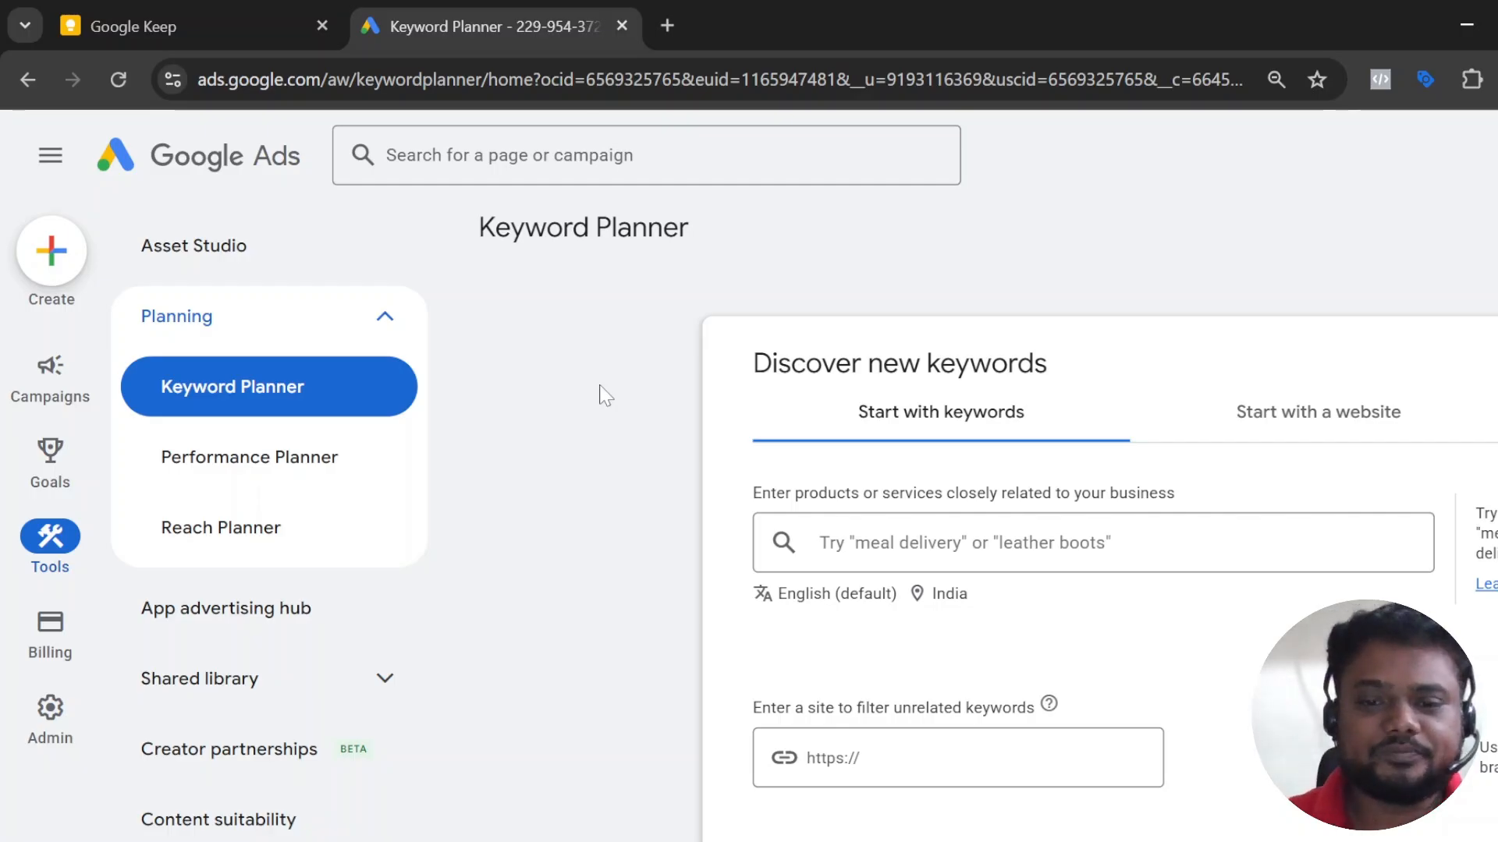
Enter "villa for sale" as the seed keyword for the new keyword search.
{"action": "left_click", "coordinate": [858, 542]}
{"action": "type", "text": "villa for sa"}
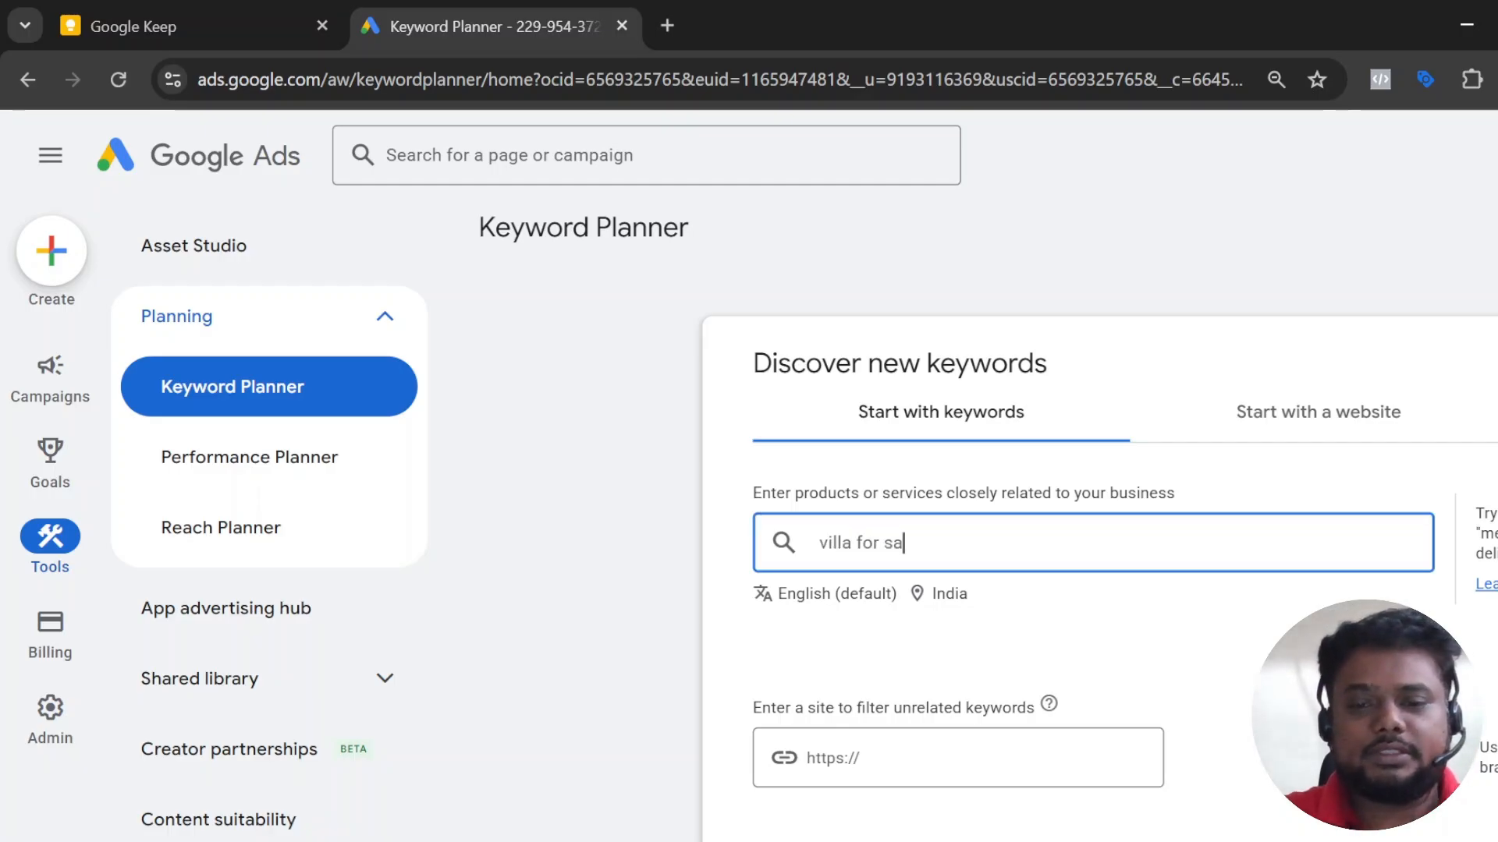
{"action": "type", "text": "le"}
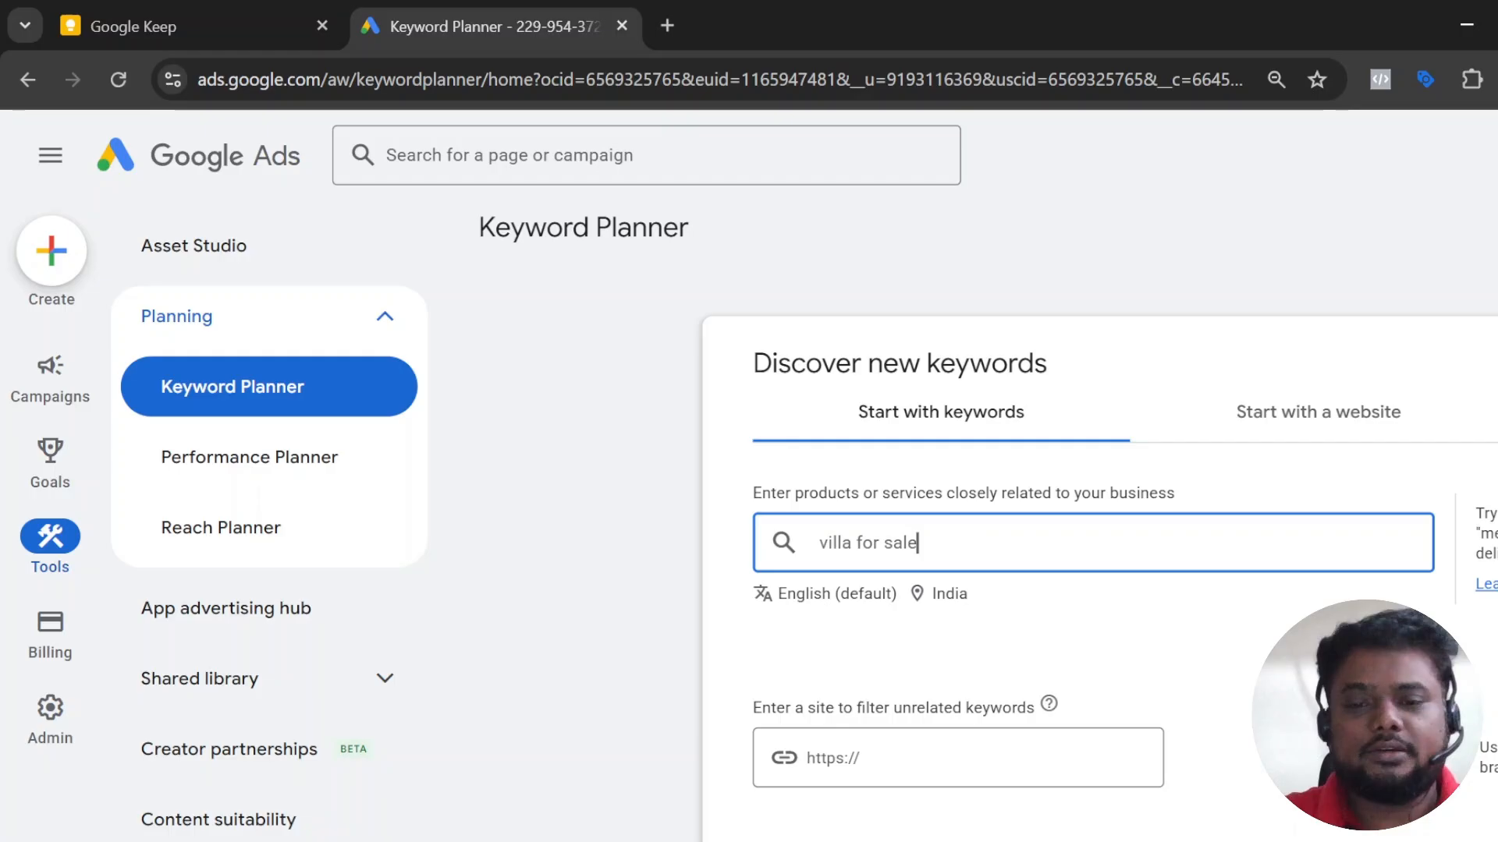
Replace India with the city Chennai, Tamil Nadu, India as the target location and save it.
{"action": "left_click", "coordinate": [923, 601]}
{"action": "scroll", "coordinate": [1197, 400], "scroll_direction": "up", "scroll_amount": 3}
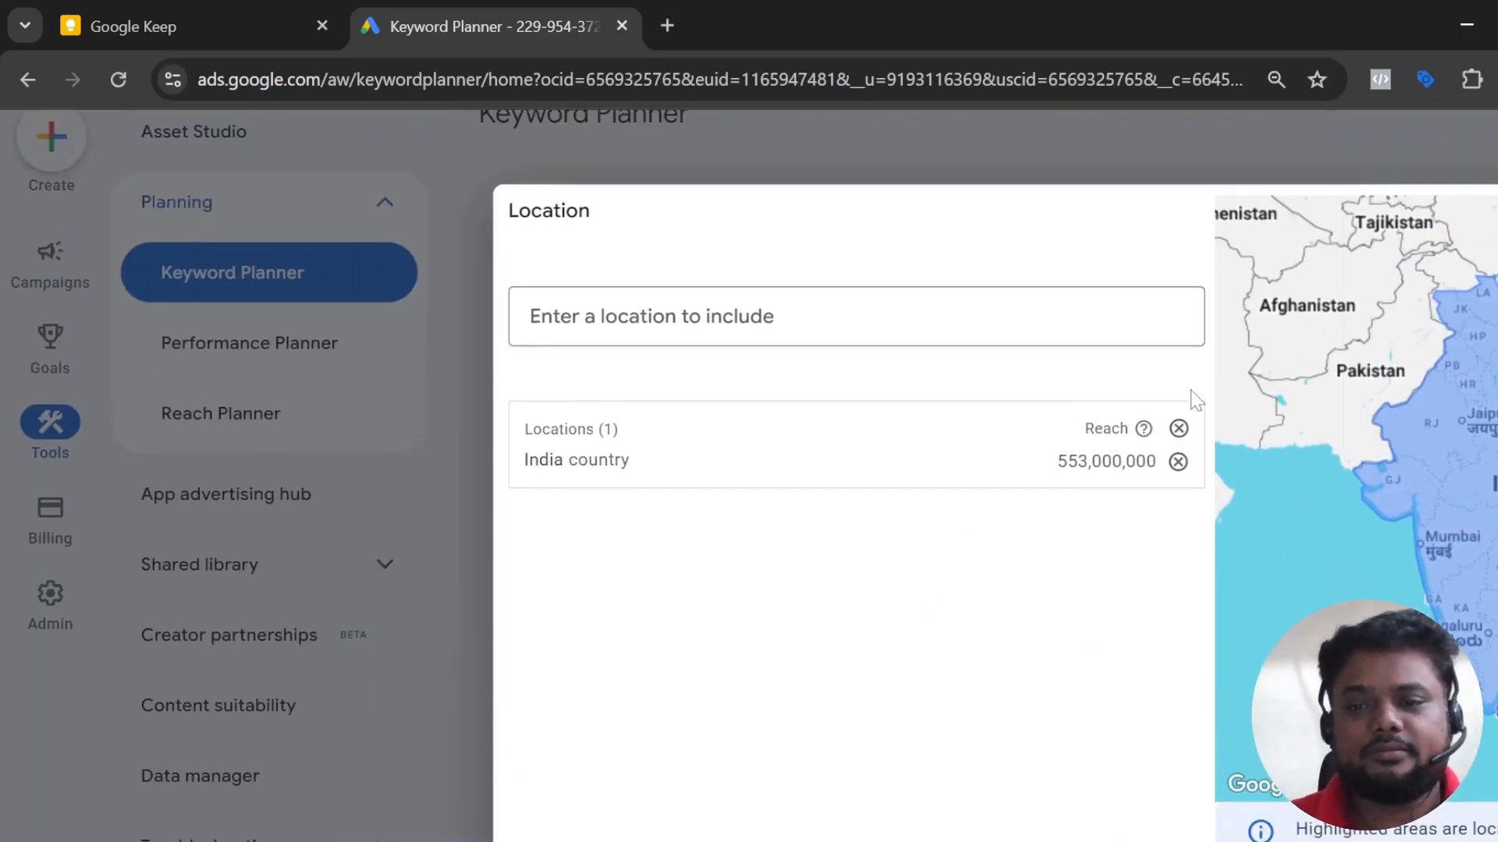
{"action": "left_click", "coordinate": [1178, 428]}
{"action": "left_click", "coordinate": [1001, 304]}
{"action": "type", "text": "c"}
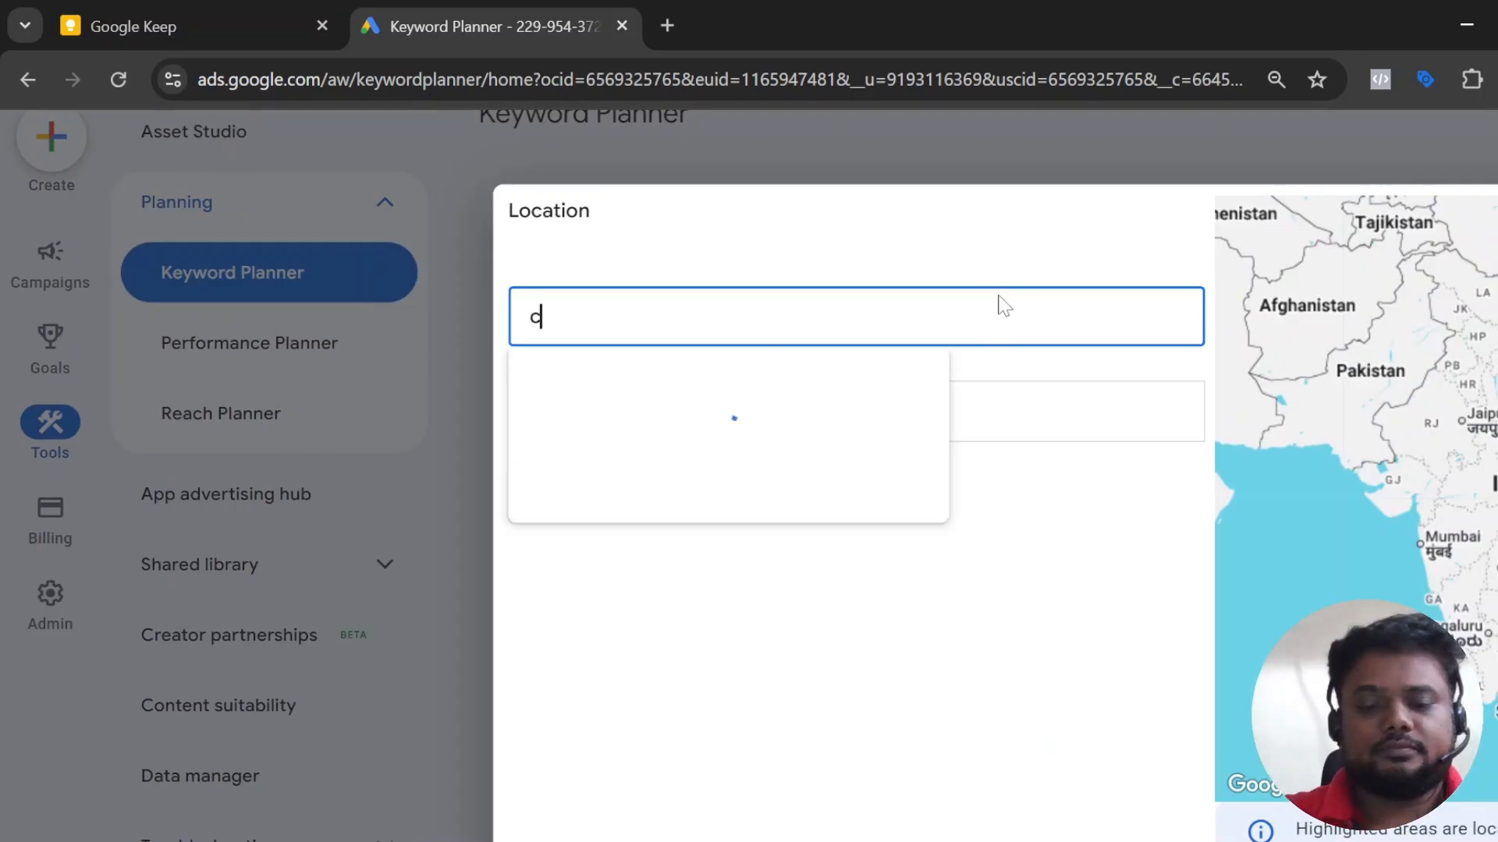
{"action": "type", "text": "henna"}
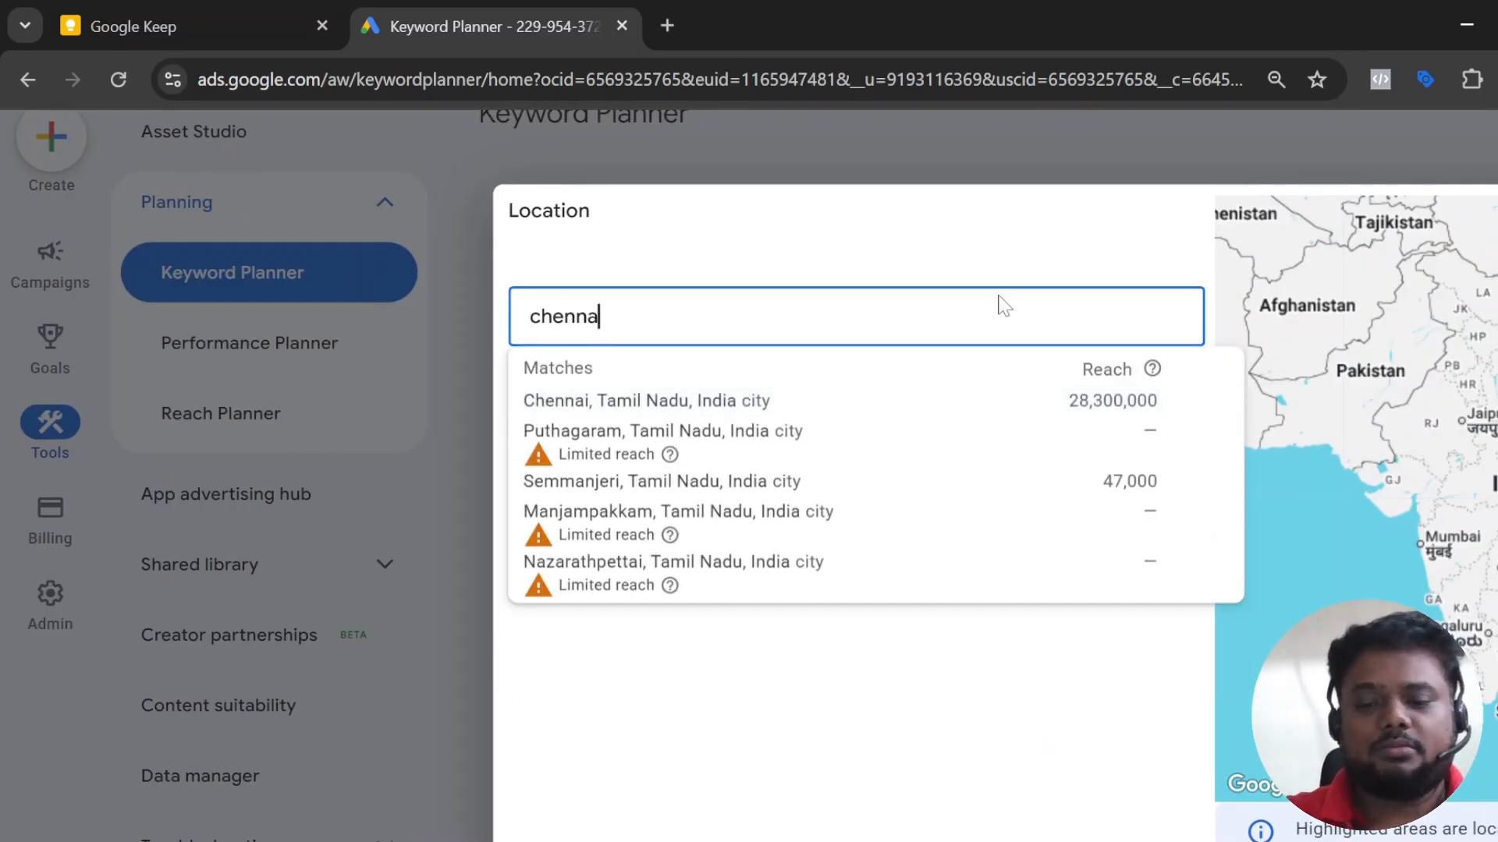
{"action": "type", "text": "i"}
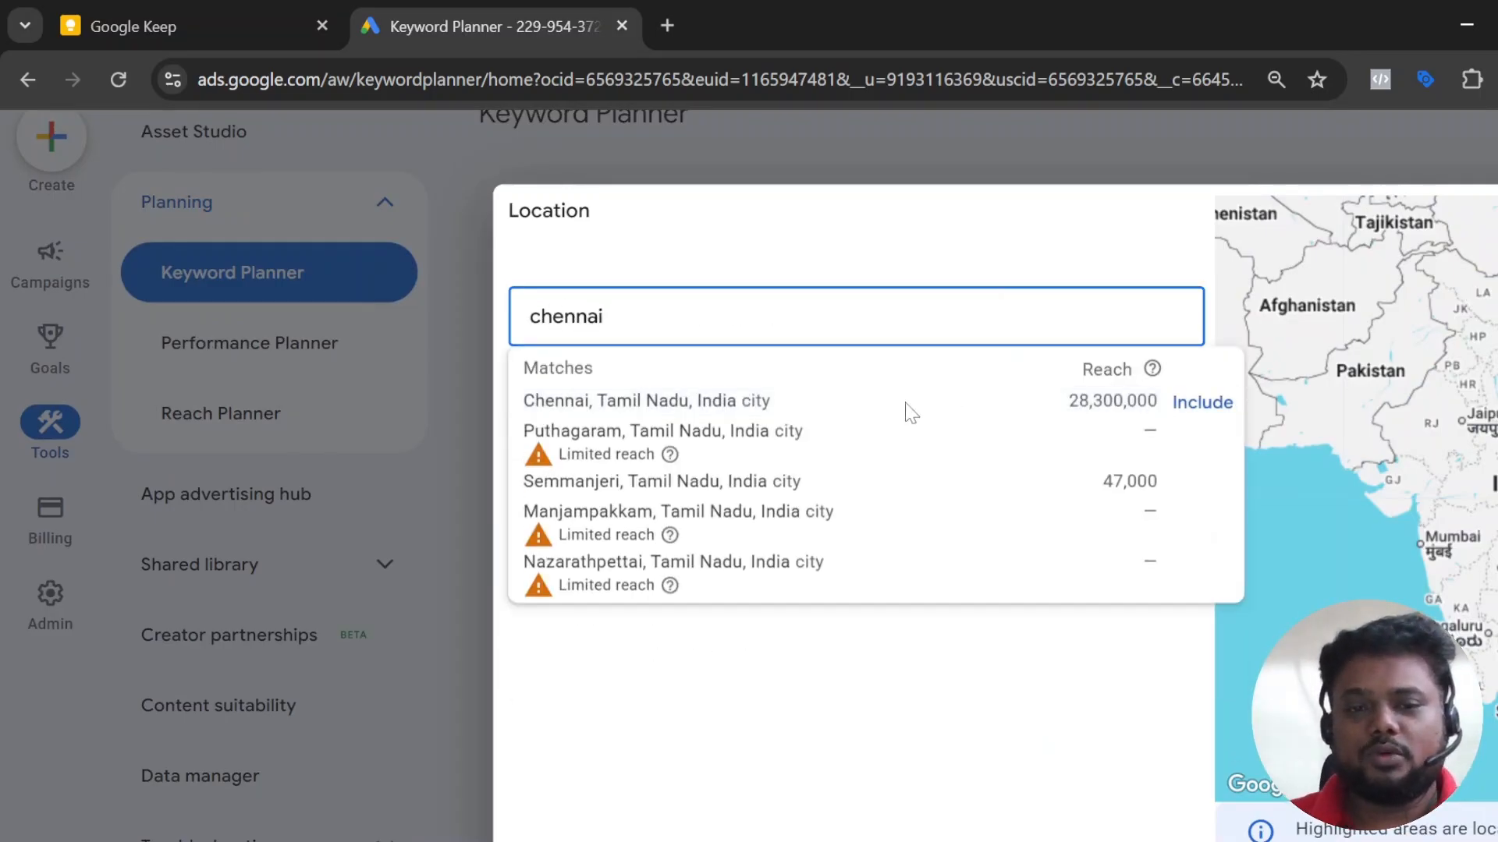
{"action": "left_click", "coordinate": [1197, 407]}
{"action": "scroll", "coordinate": [1295, 536], "scroll_direction": "down", "scroll_amount": 3}
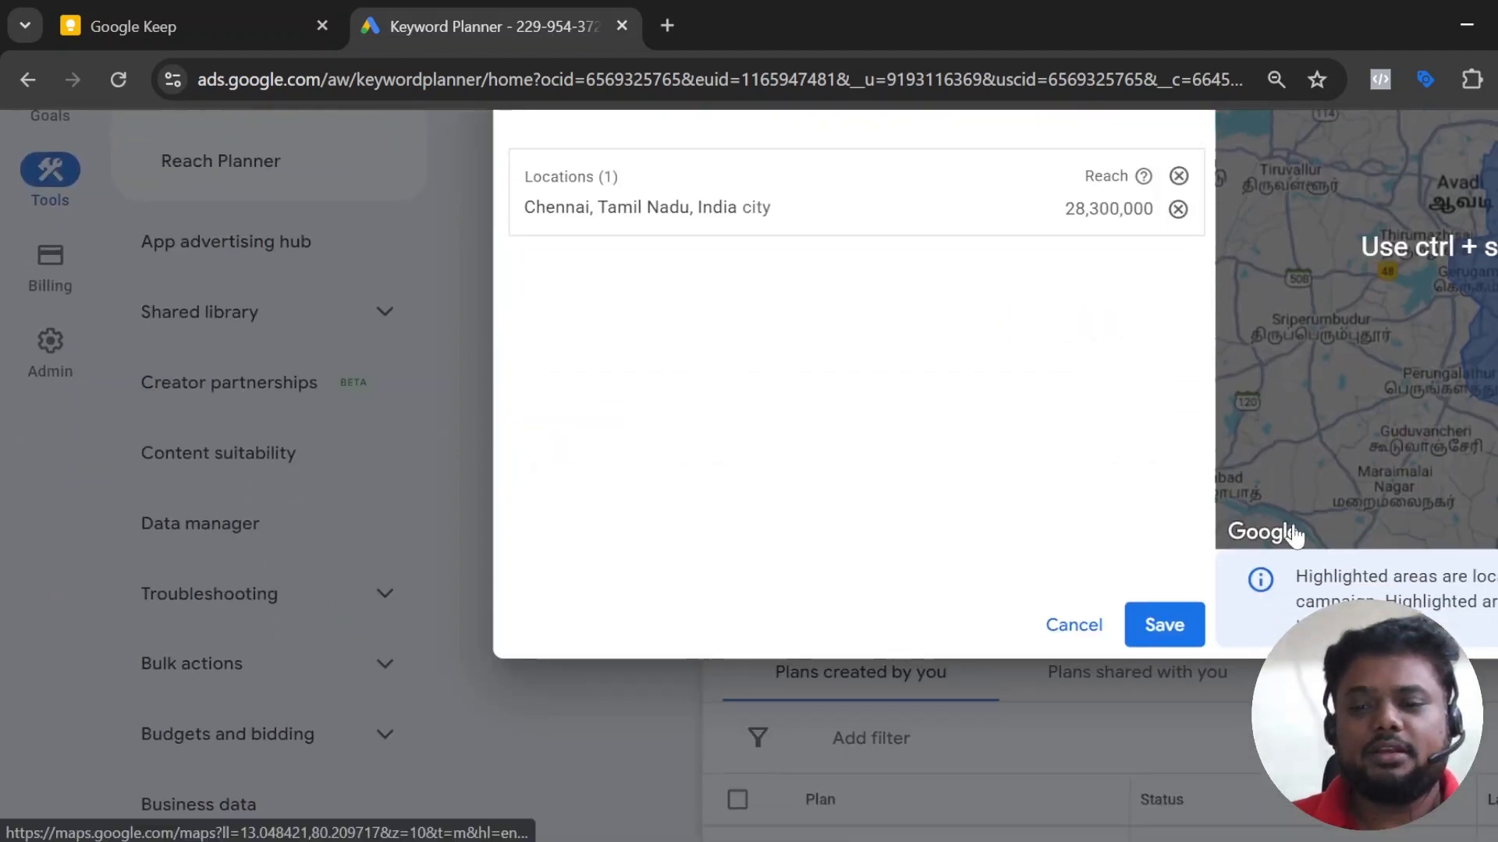
{"action": "left_click", "coordinate": [1164, 625]}
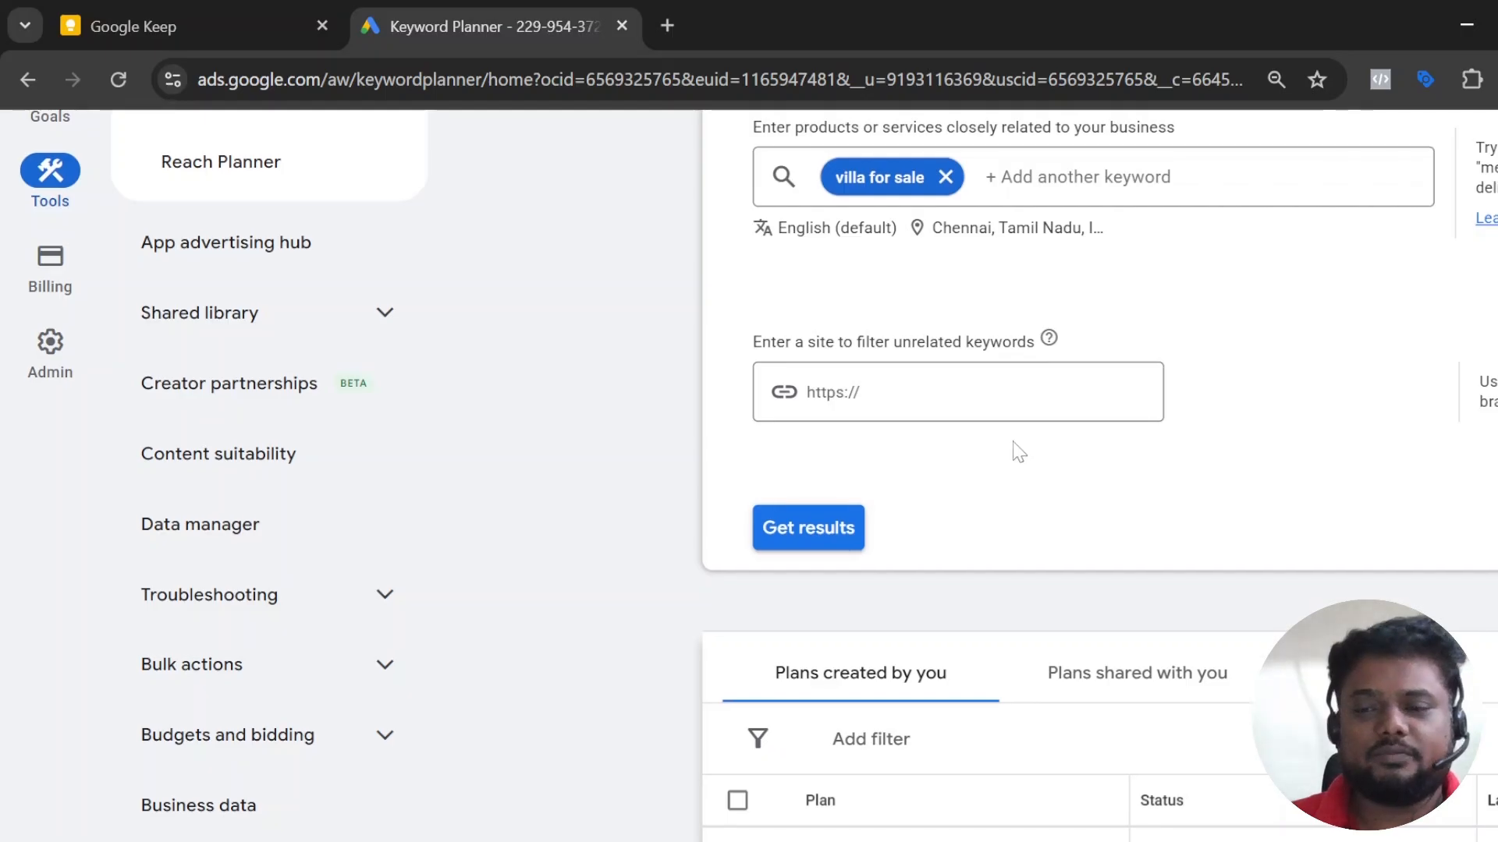
Get the keyword ideas for "villa for sale", leaving the site filter empty.
{"action": "left_click_drag", "start_coordinate": [622, 337], "coordinate": [627, 439]}
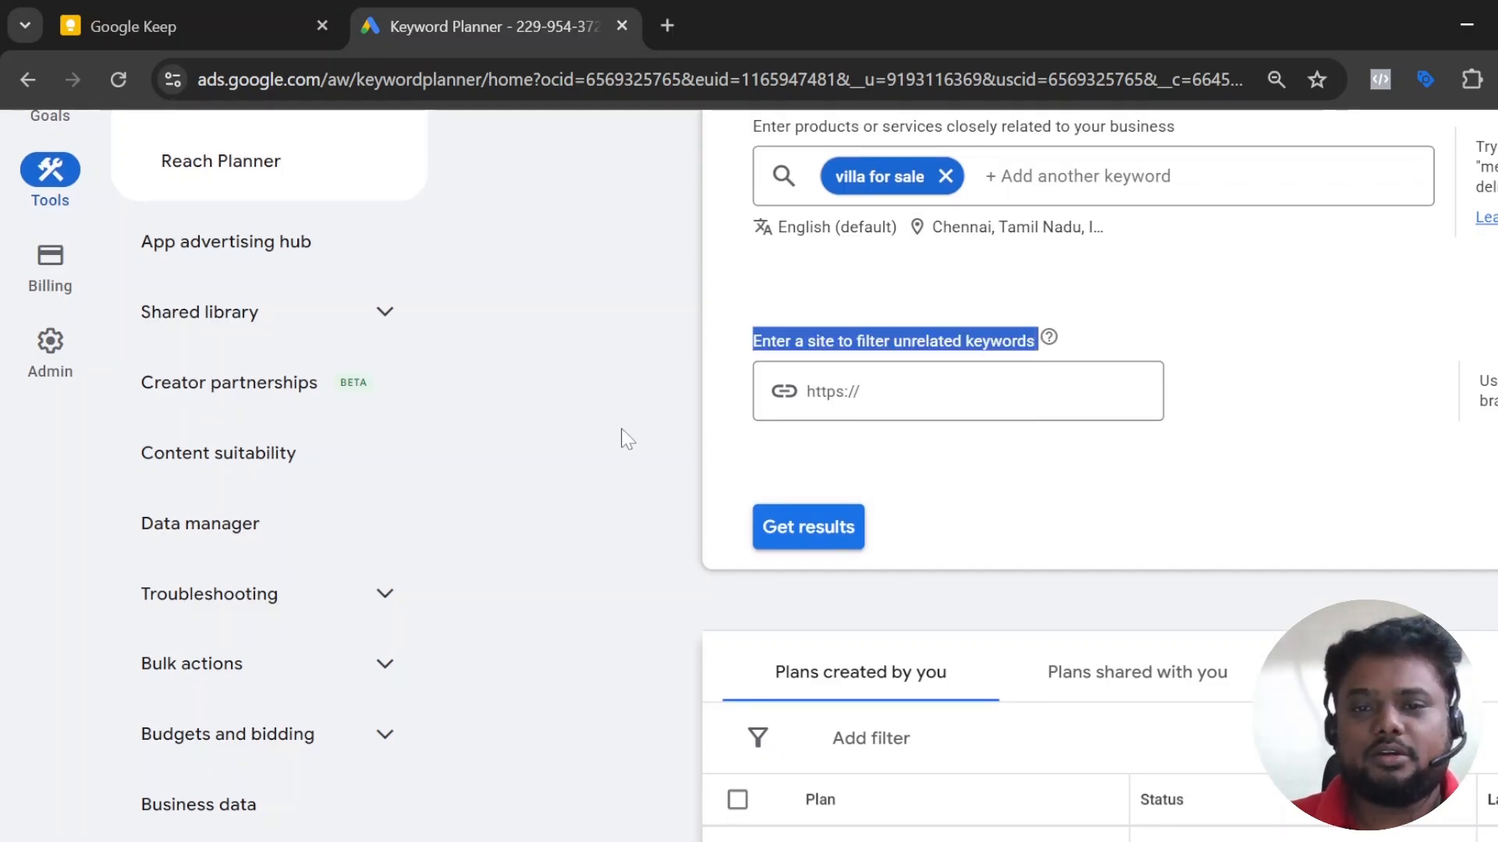
{"action": "scroll", "coordinate": [1322, 398], "scroll_direction": "up", "scroll_amount": 3}
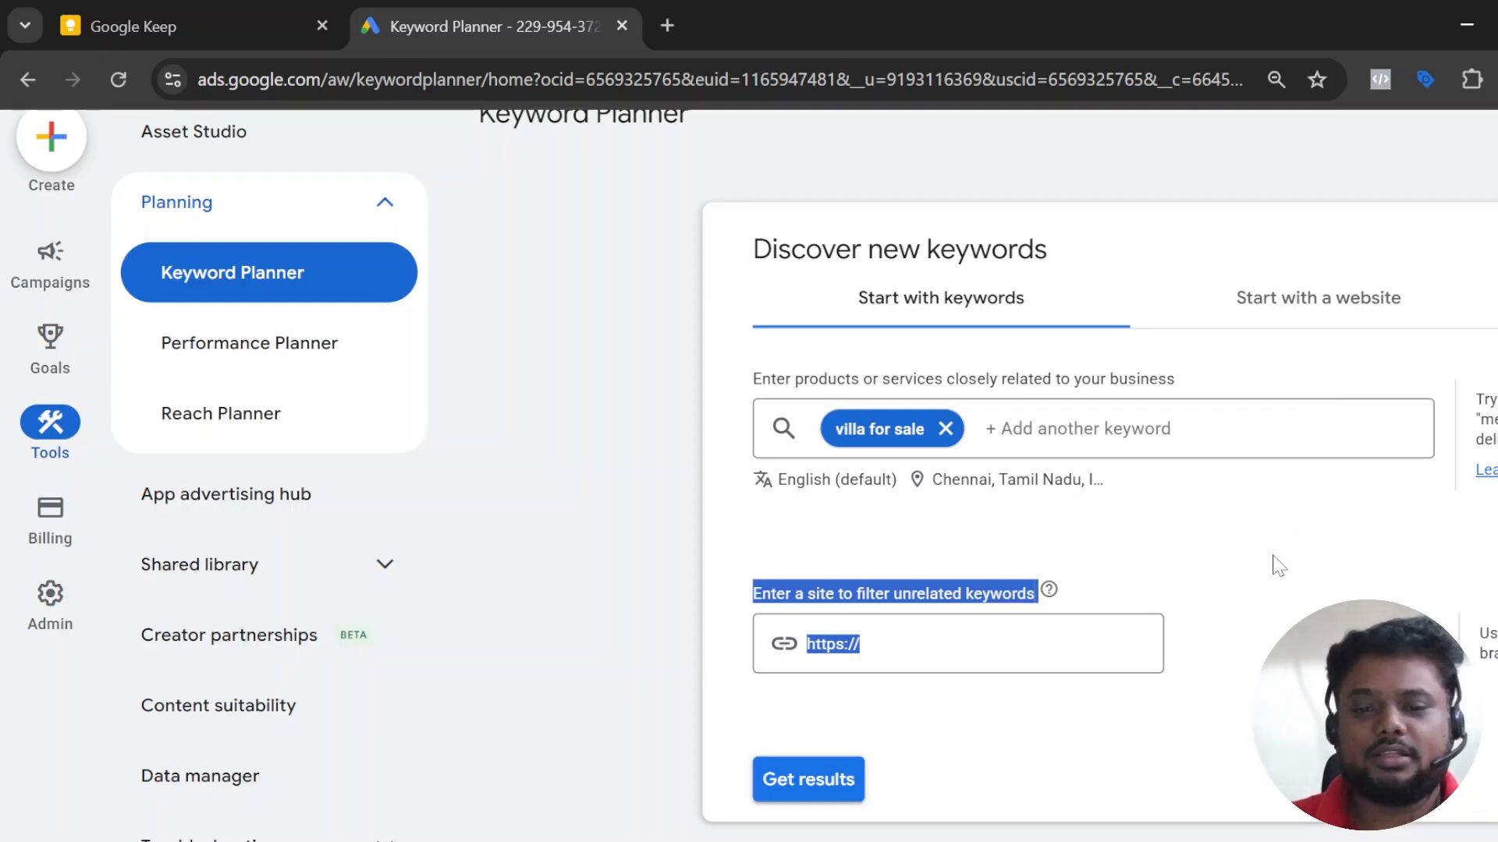
{"action": "scroll", "coordinate": [1279, 566], "scroll_direction": "down", "scroll_amount": 2}
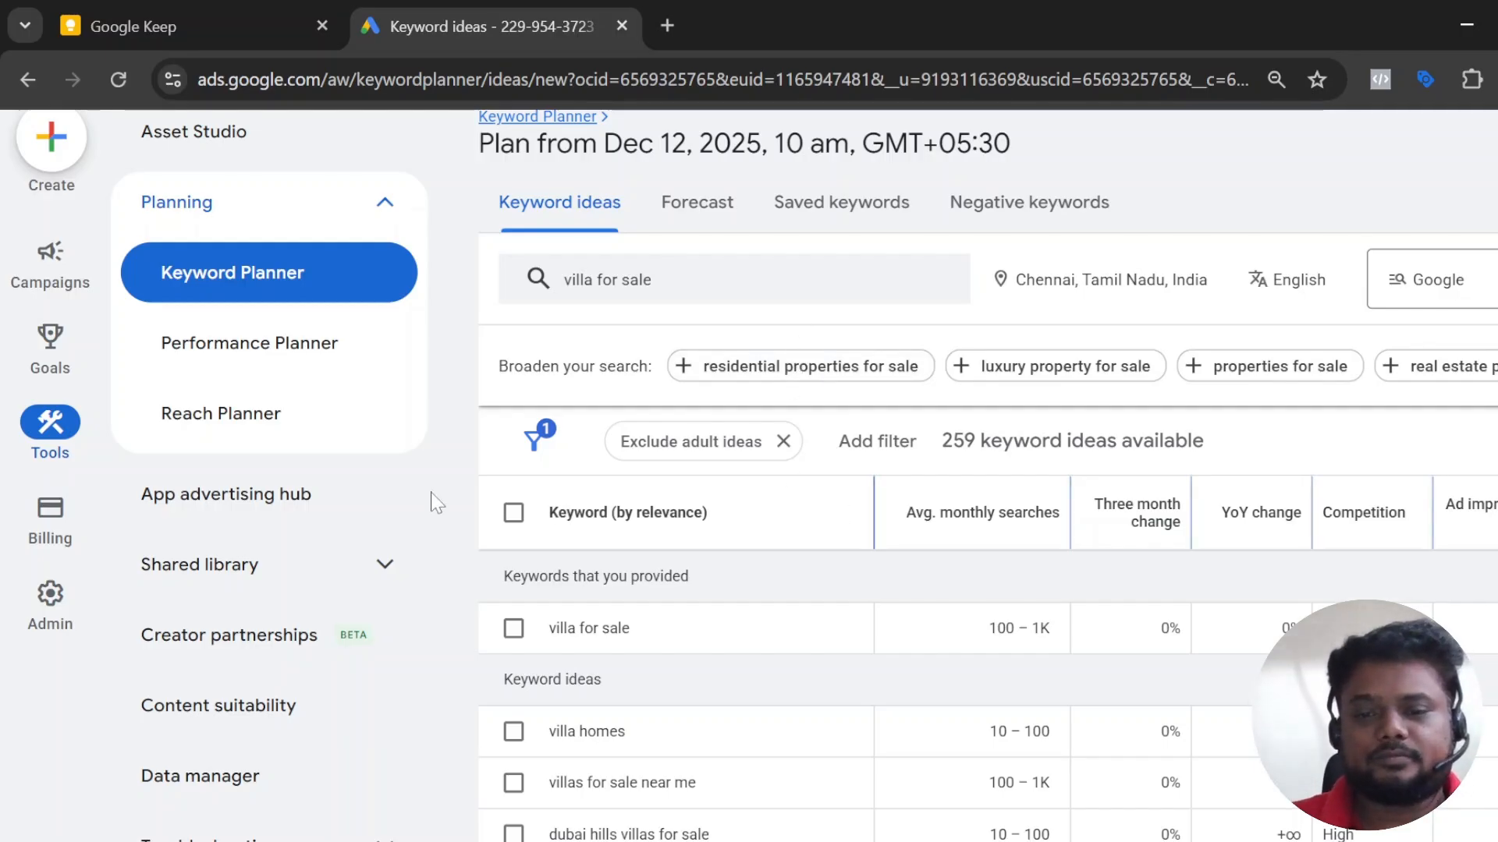
Examine the keyword ideas table's average monthly searches, competition and top of page bid ranges.
{"action": "scroll", "coordinate": [803, 518], "scroll_direction": "down", "scroll_amount": 1}
{"action": "scroll", "coordinate": [769, 524], "scroll_direction": "up", "scroll_amount": 3}
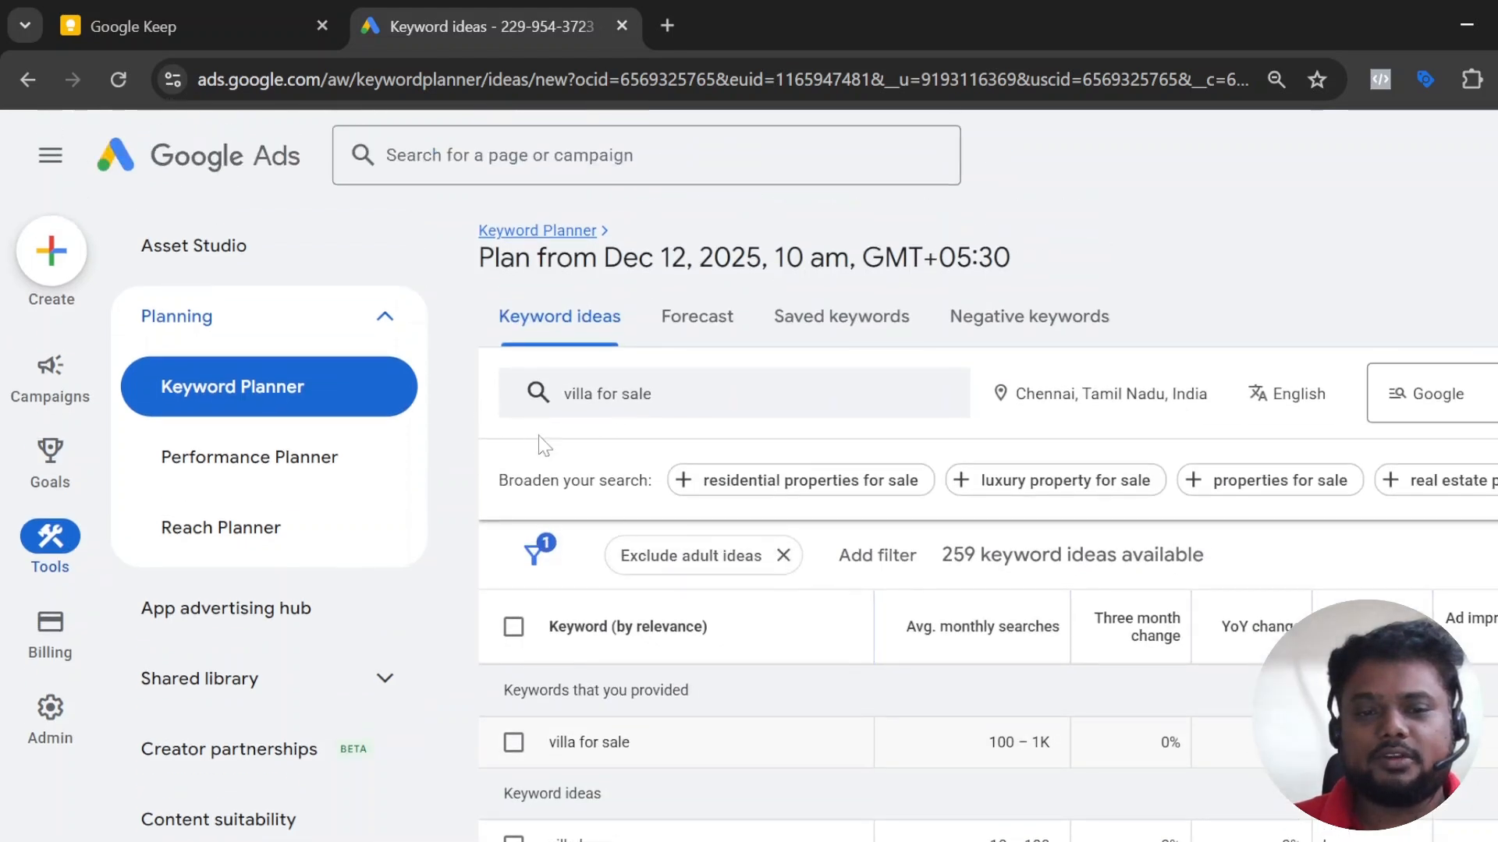
{"action": "scroll", "coordinate": [702, 409], "scroll_direction": "down", "scroll_amount": 1}
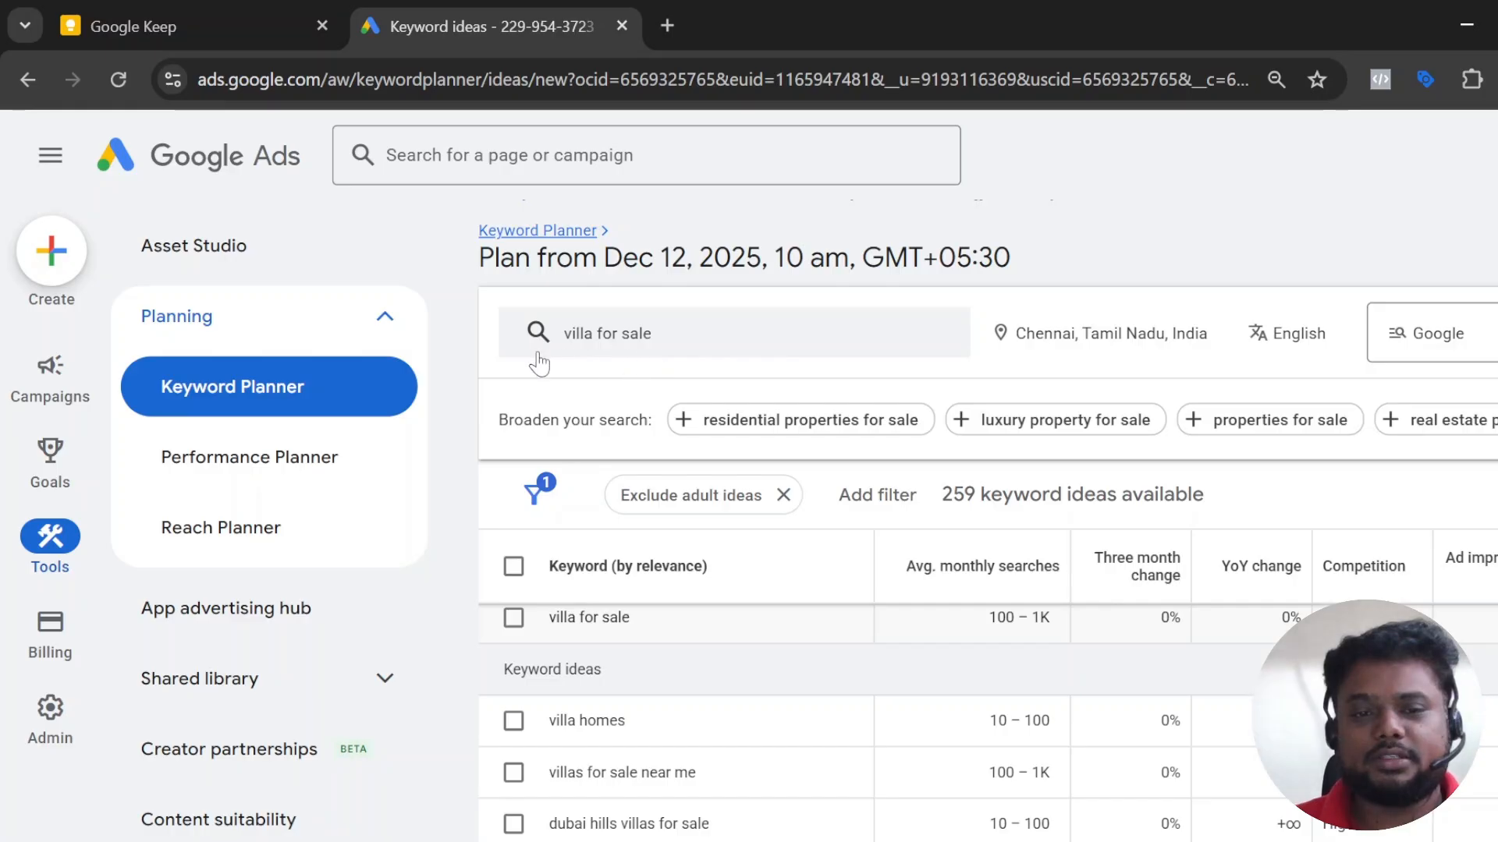
{"action": "scroll", "coordinate": [728, 363], "scroll_direction": "down", "scroll_amount": 2}
{"action": "scroll", "coordinate": [737, 546], "scroll_direction": "up", "scroll_amount": 4}
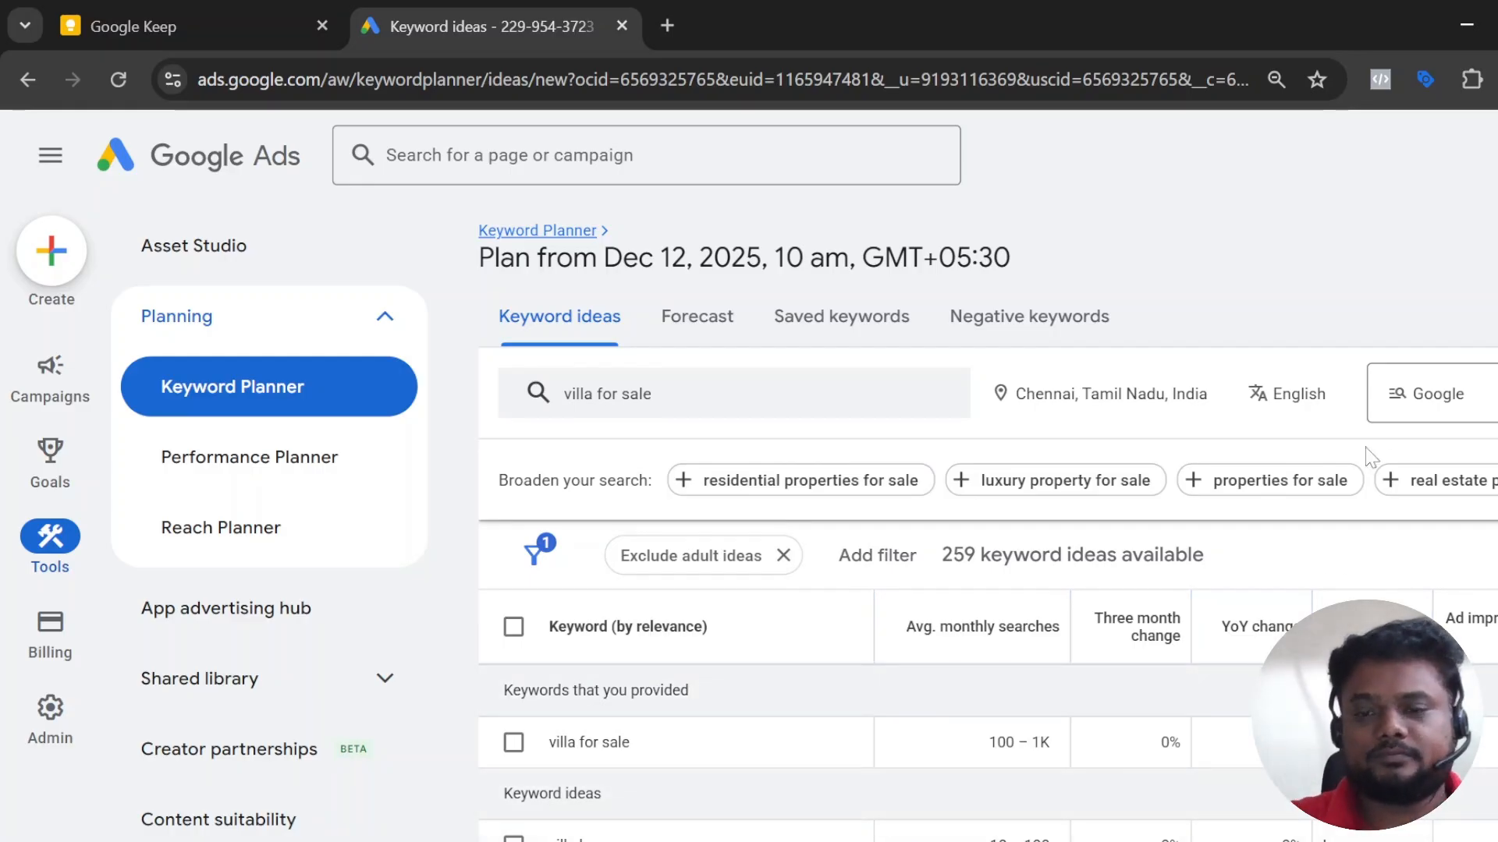
{"action": "key", "text": "ctrl+minus"}
{"action": "key", "text": "ctrl+minus"}
{"action": "key", "text": "ctrl+plus"}
{"action": "key", "text": "ctrl+plus"}
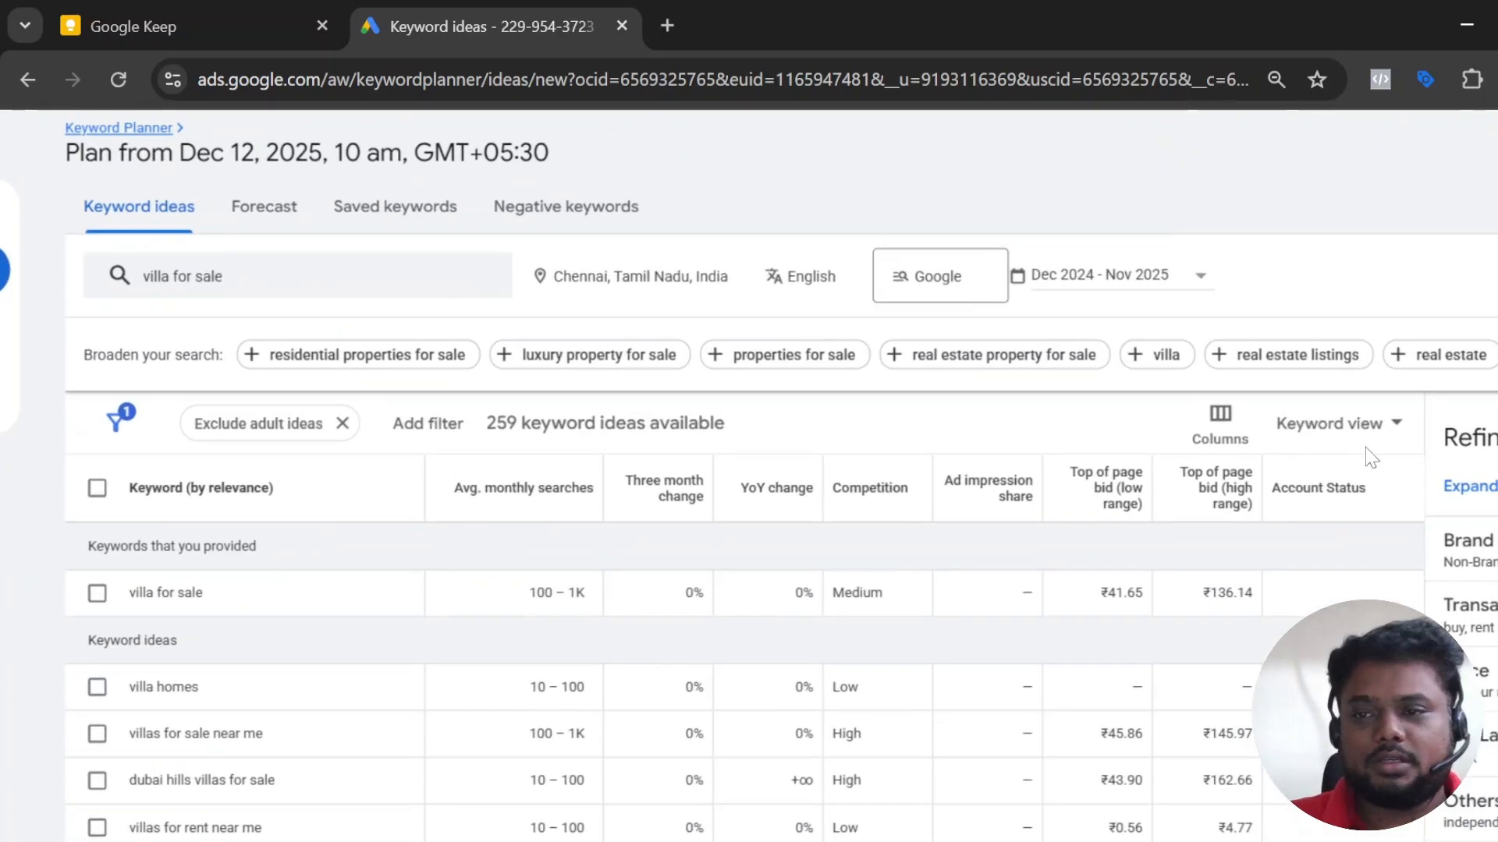
{"action": "scroll", "coordinate": [1371, 458], "scroll_direction": "down", "scroll_amount": 1}
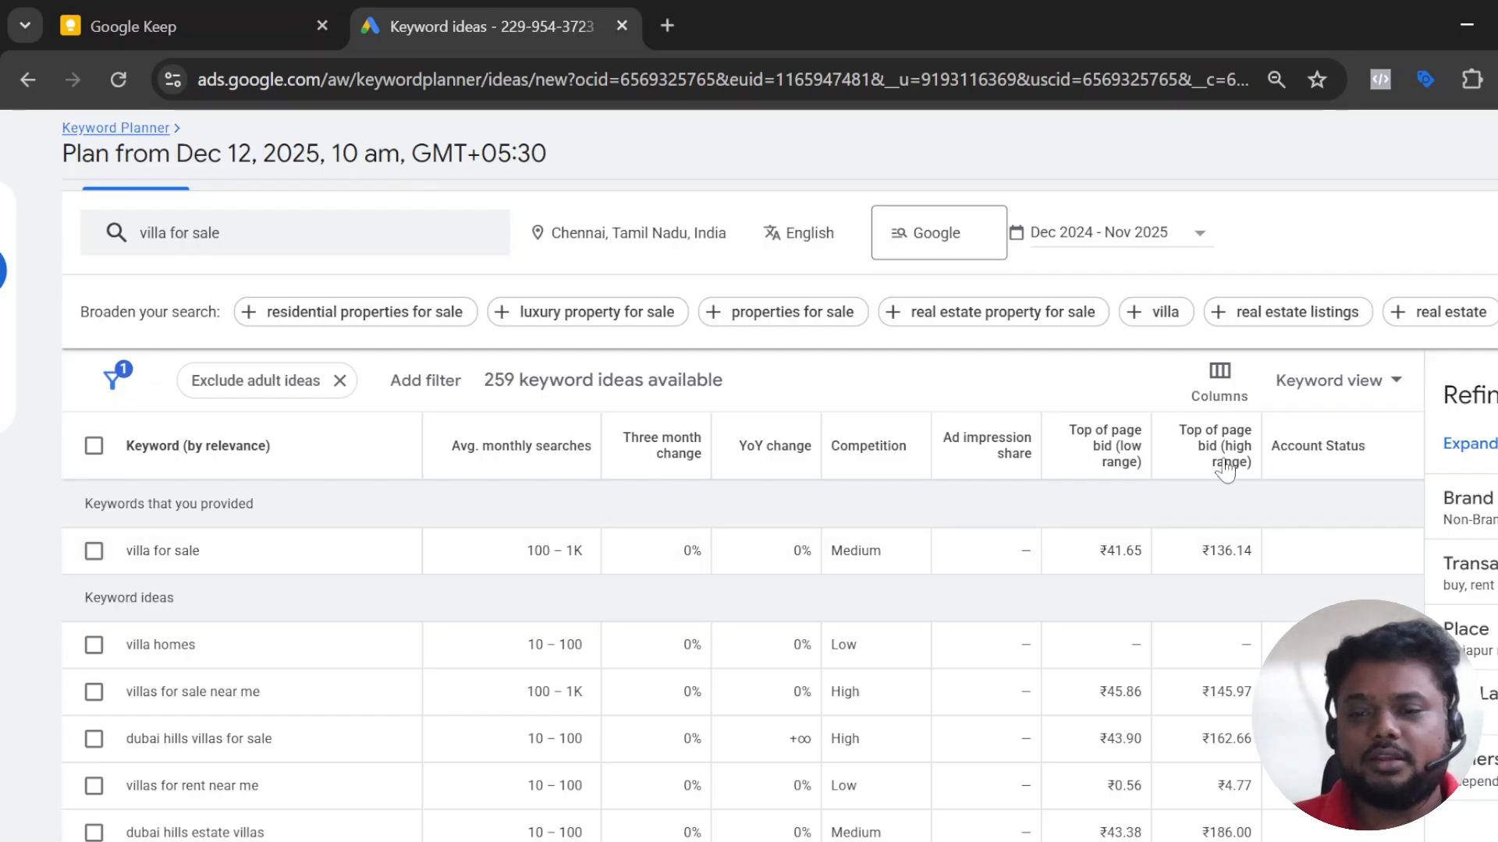
{"action": "mouse_move", "coordinate": [1223, 457]}
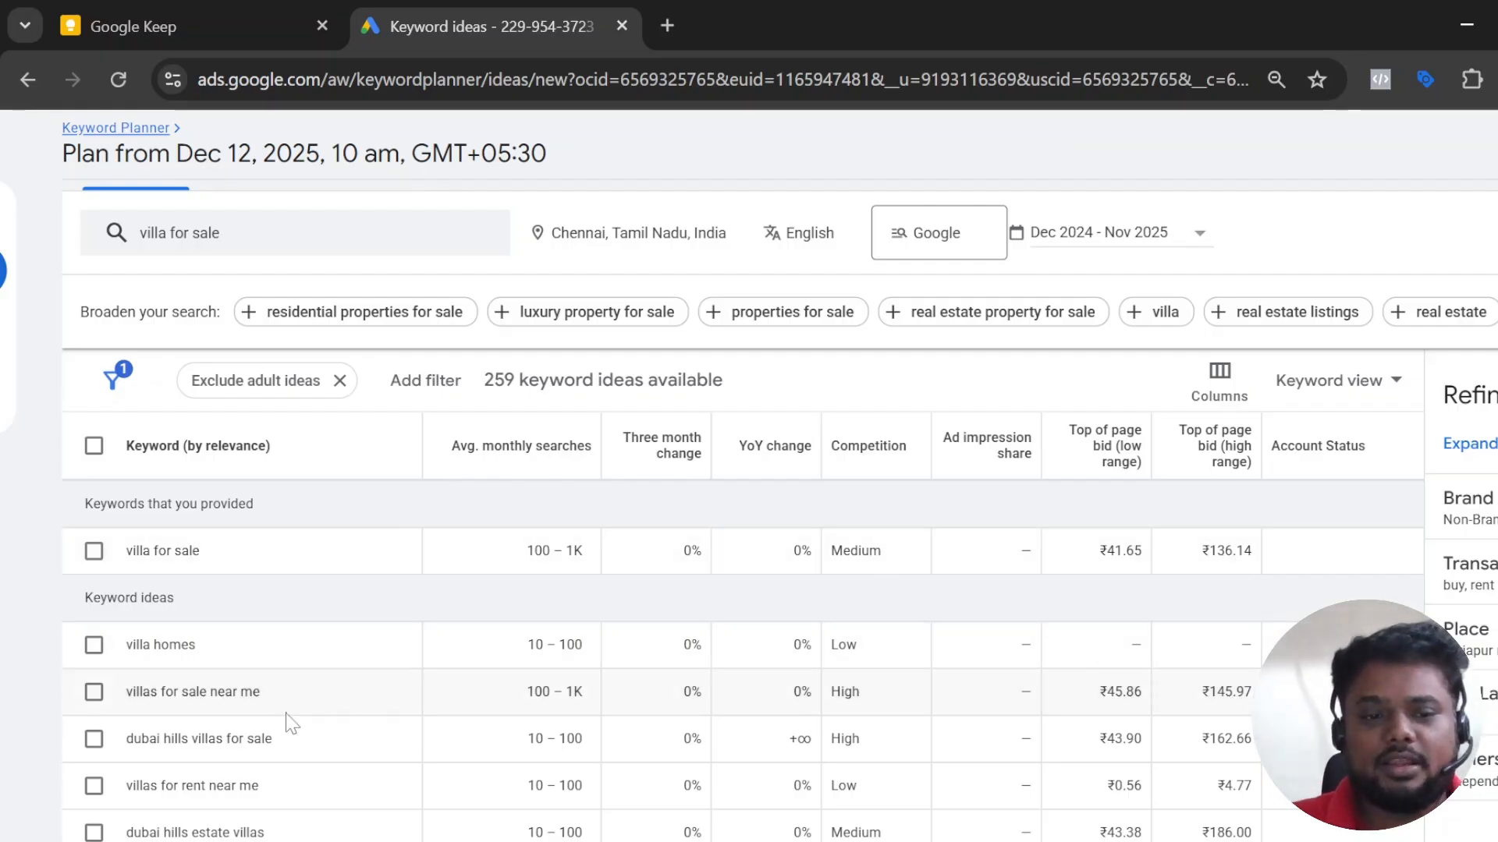
Look through the suggested villa keywords and compare the localities they mention with the targeted Chennai location.
{"action": "scroll", "coordinate": [314, 595], "scroll_direction": "down", "scroll_amount": 1}
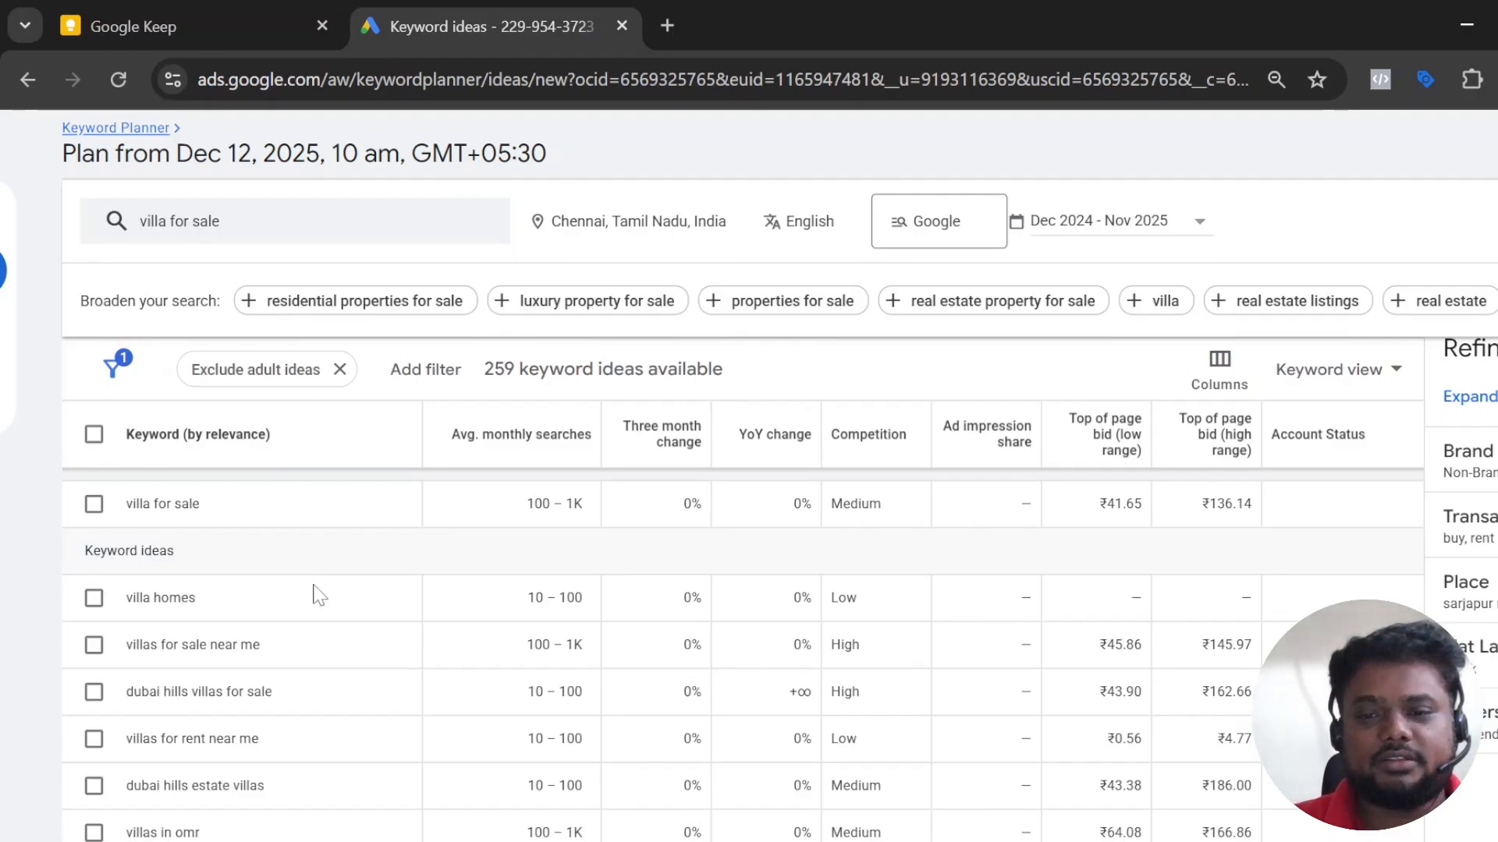
{"action": "scroll", "coordinate": [321, 518], "scroll_direction": "down", "scroll_amount": 2}
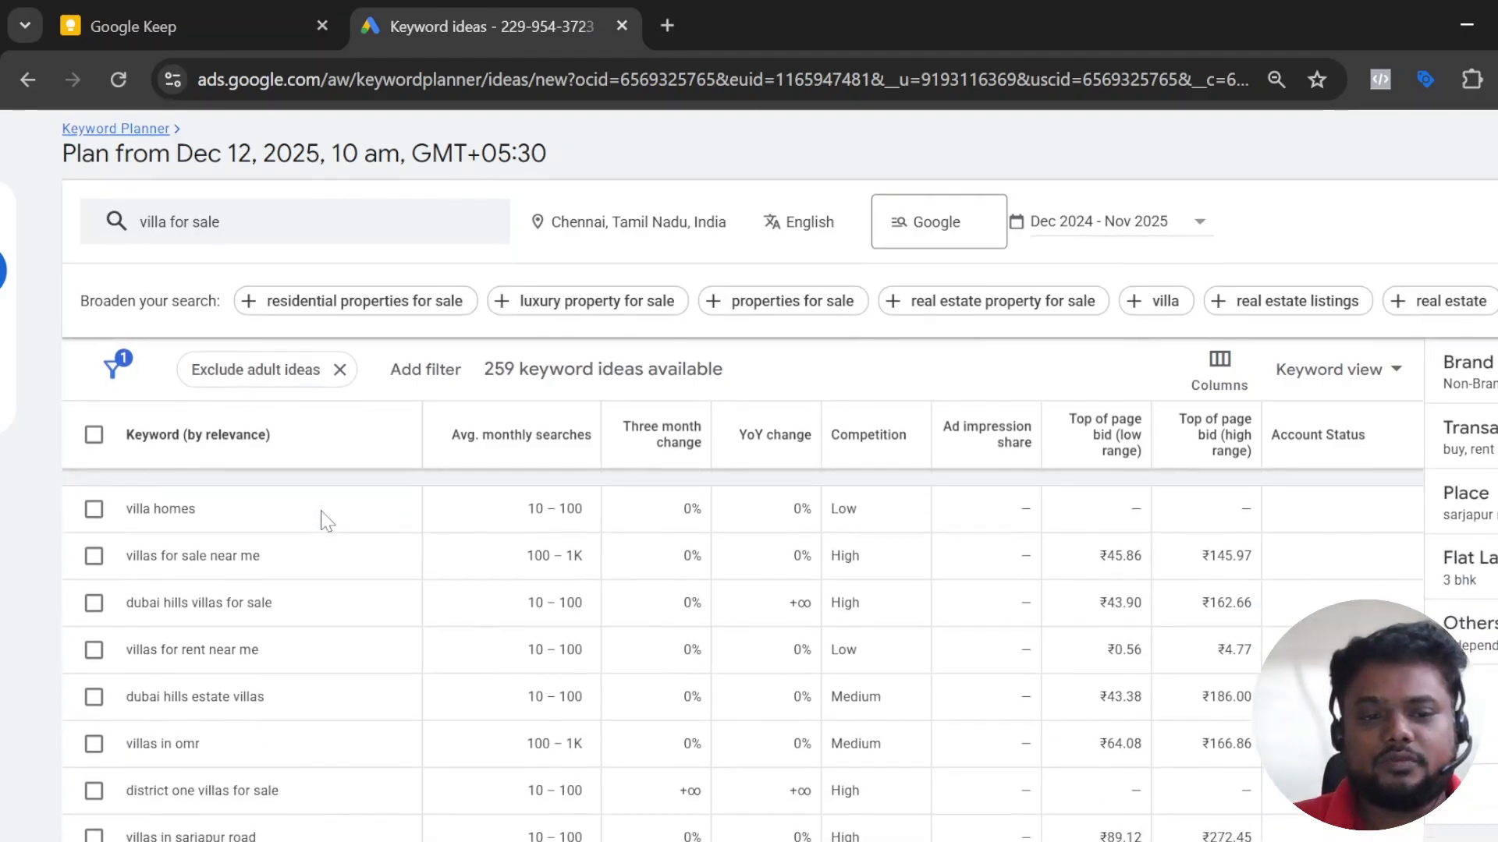
{"action": "scroll", "coordinate": [327, 521], "scroll_direction": "down", "scroll_amount": 1}
{"action": "scroll", "coordinate": [327, 521], "scroll_direction": "down", "scroll_amount": 1}
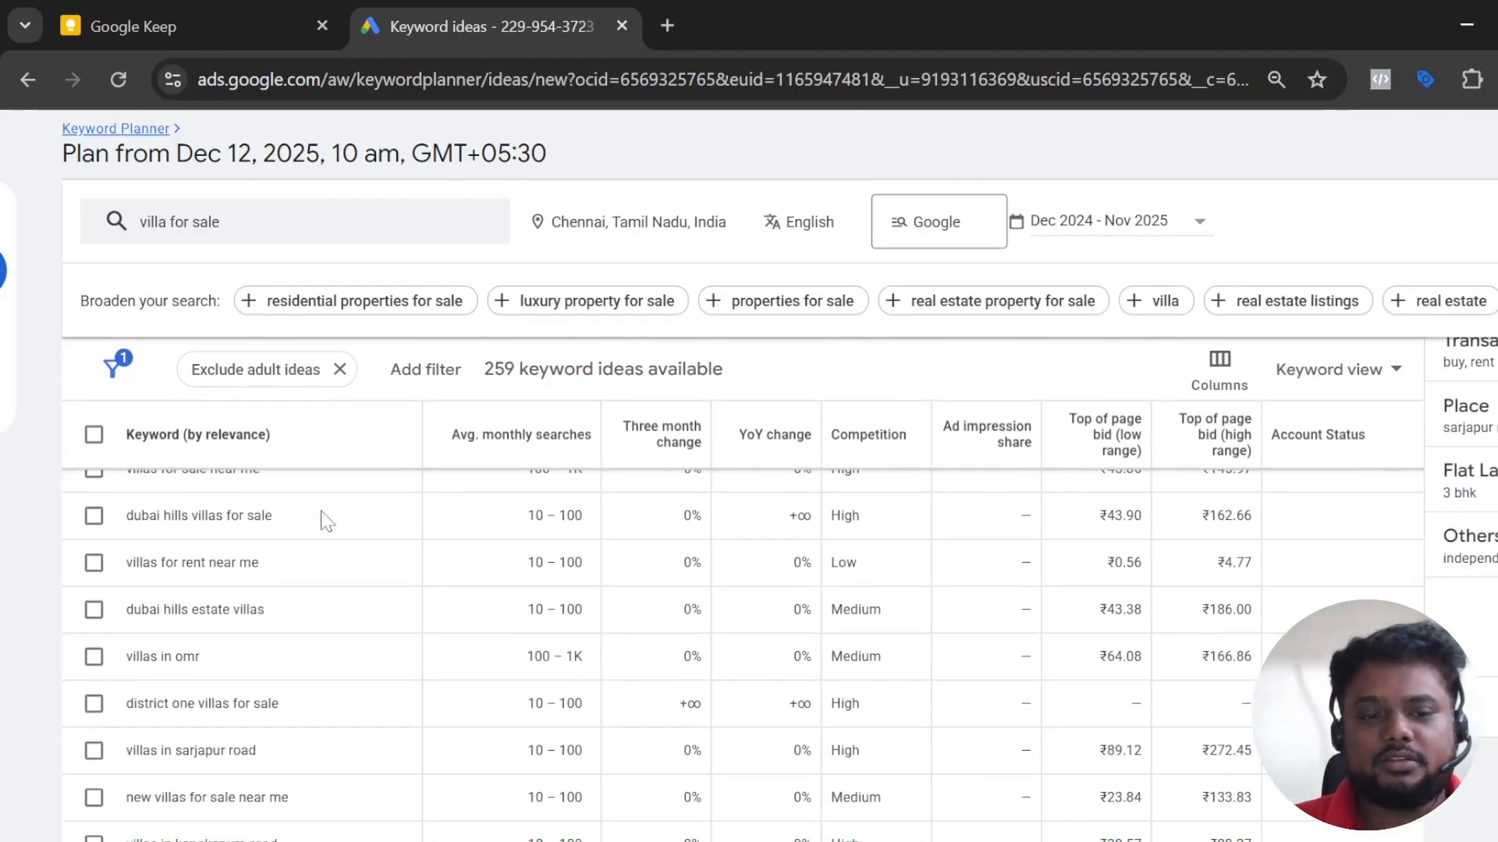
{"action": "scroll", "coordinate": [327, 522], "scroll_direction": "down", "scroll_amount": 1}
{"action": "scroll", "coordinate": [322, 519], "scroll_direction": "up", "scroll_amount": 1}
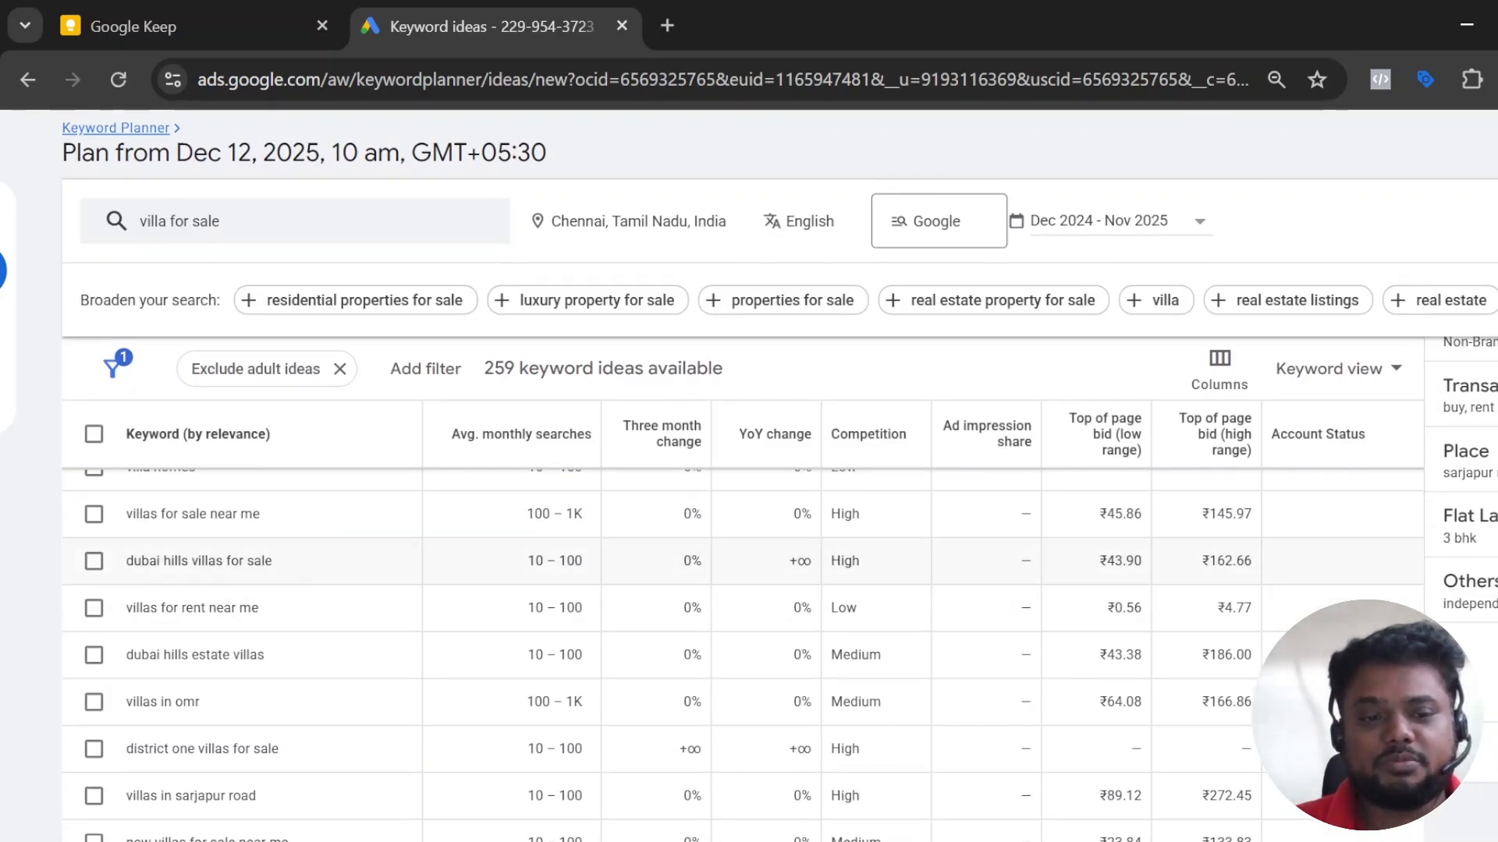
{"action": "scroll", "coordinate": [320, 714], "scroll_direction": "down", "scroll_amount": 3}
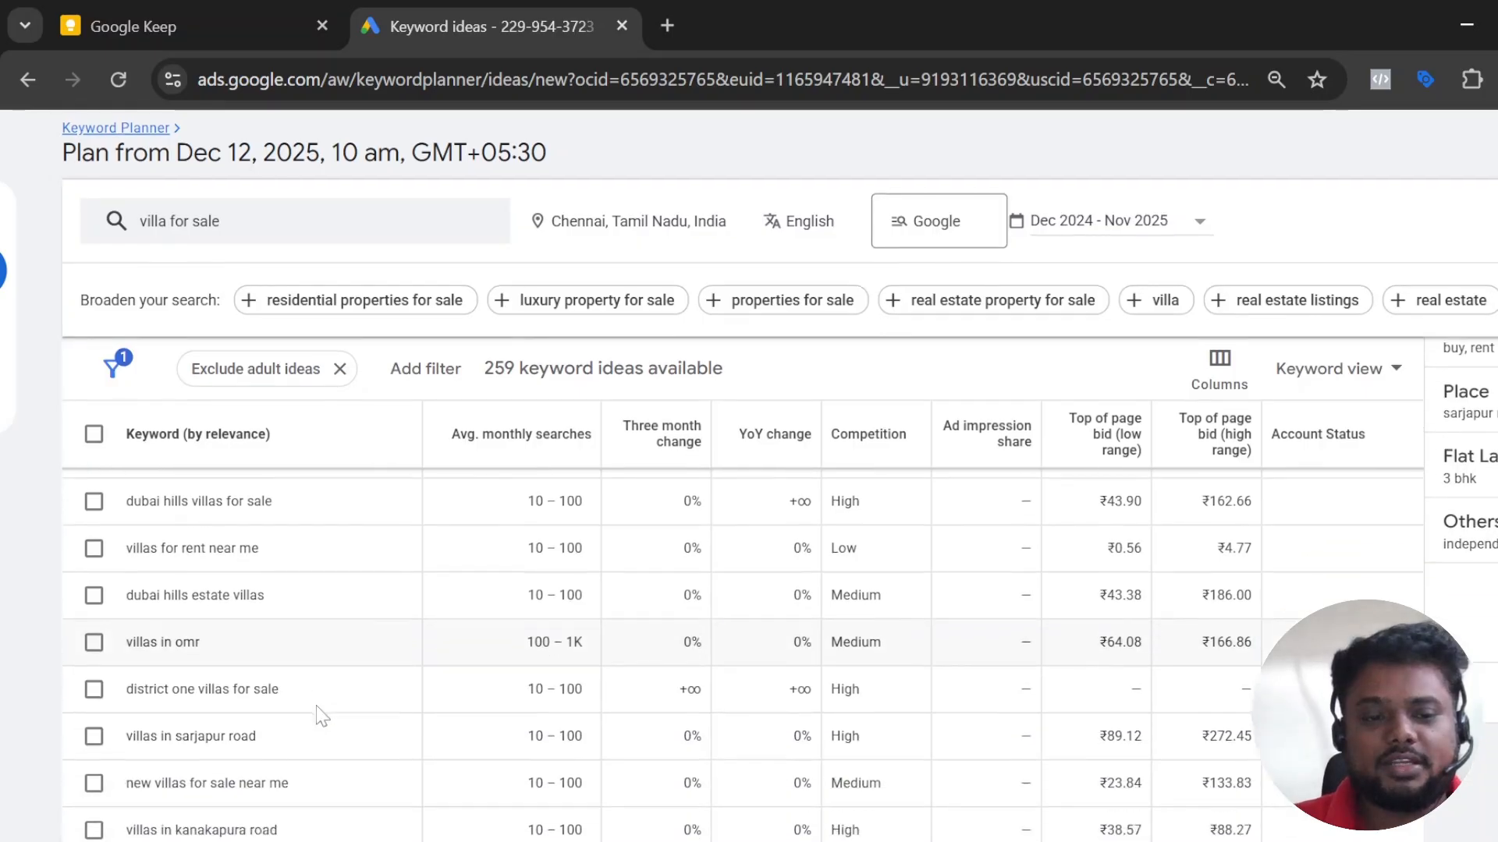
{"action": "scroll", "coordinate": [322, 716], "scroll_direction": "down", "scroll_amount": 1}
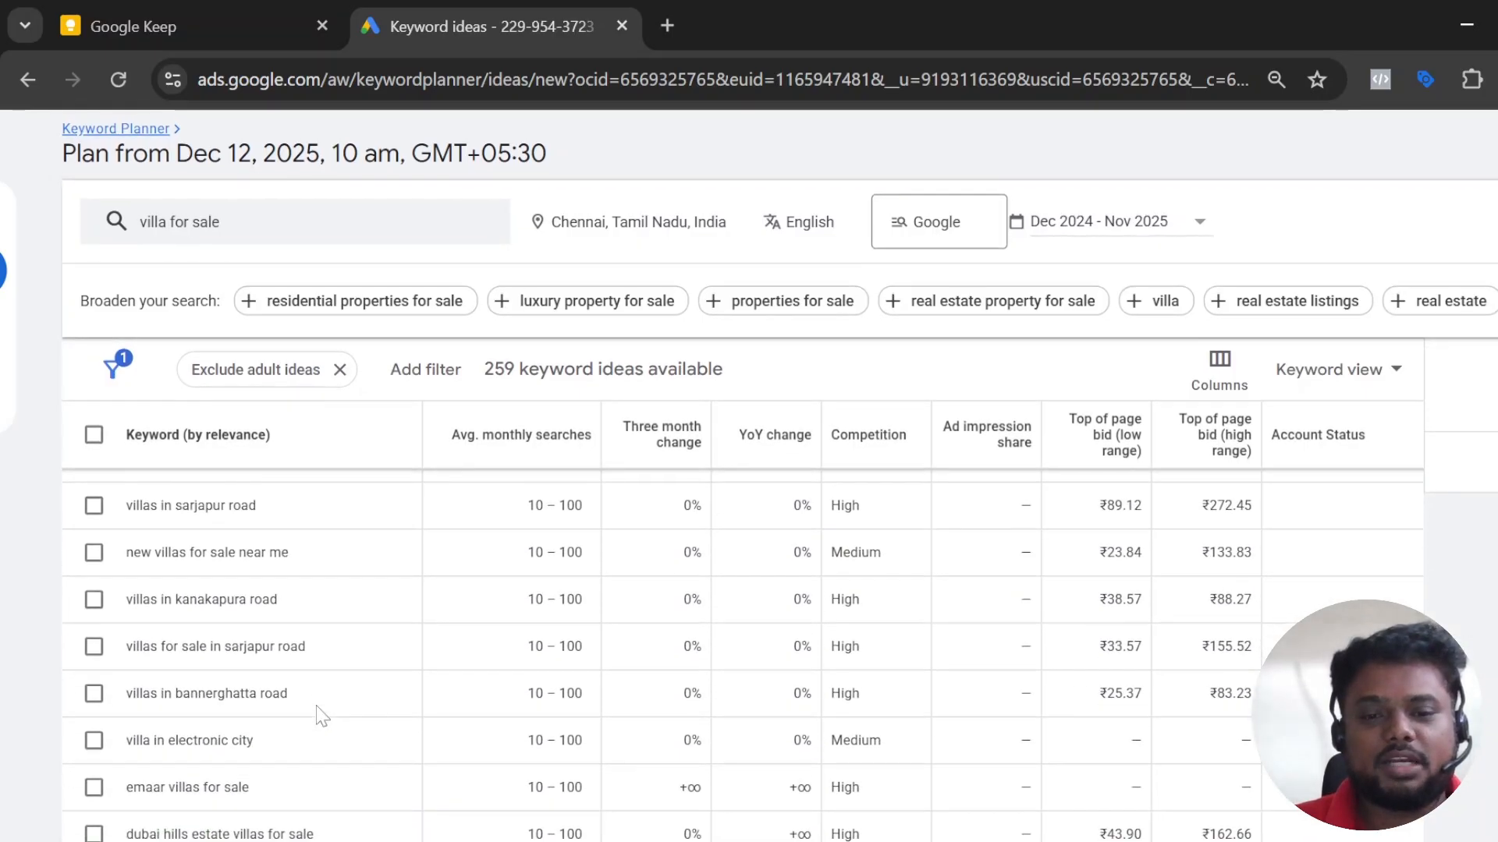
{"action": "scroll", "coordinate": [322, 716], "scroll_direction": "up", "scroll_amount": 1}
{"action": "scroll", "coordinate": [322, 716], "scroll_direction": "up", "scroll_amount": 1}
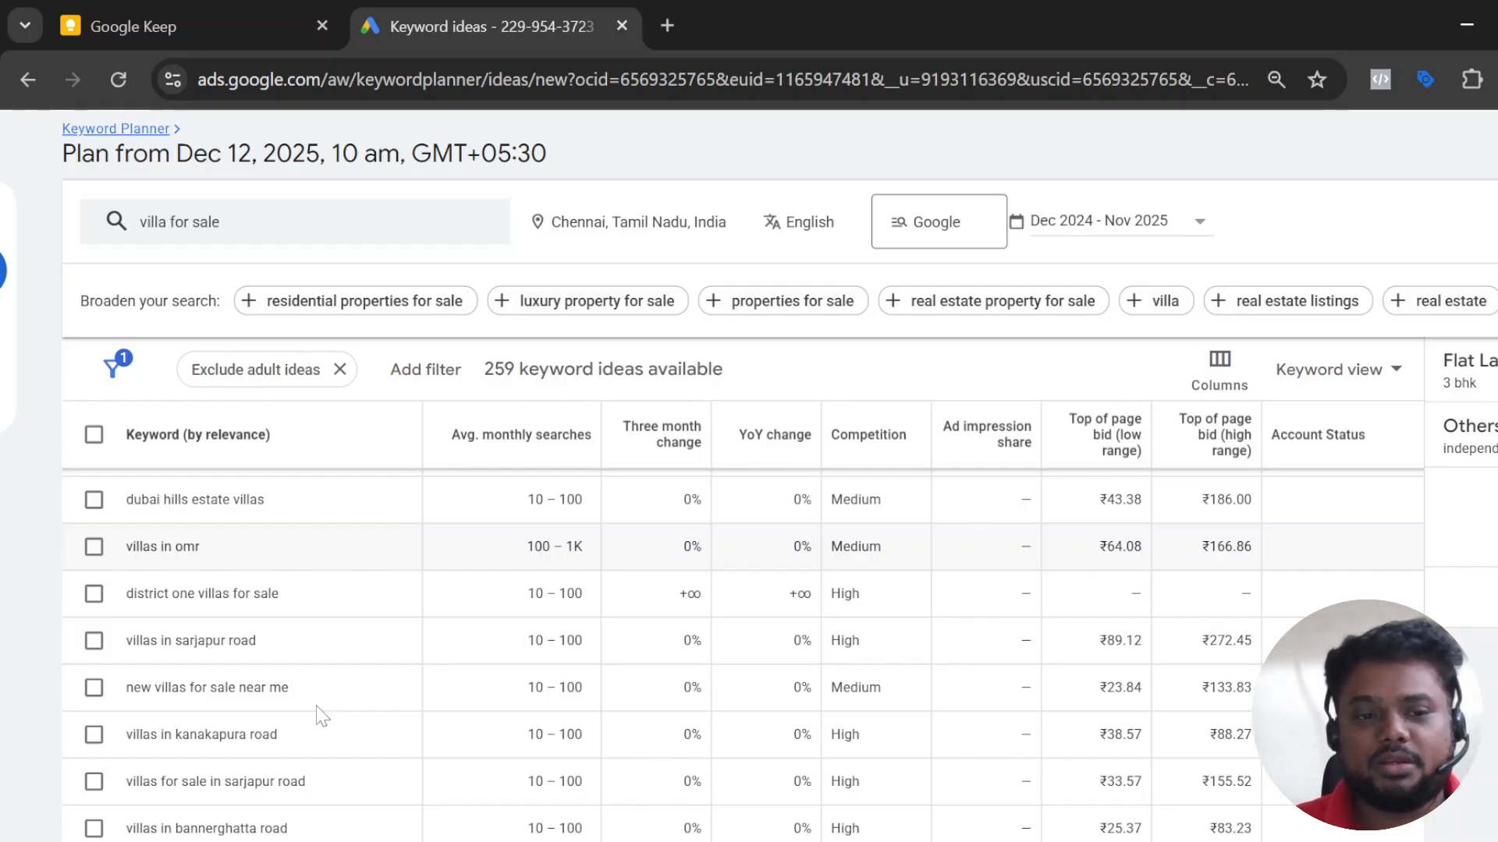
{"action": "scroll", "coordinate": [322, 715], "scroll_direction": "down", "scroll_amount": 5}
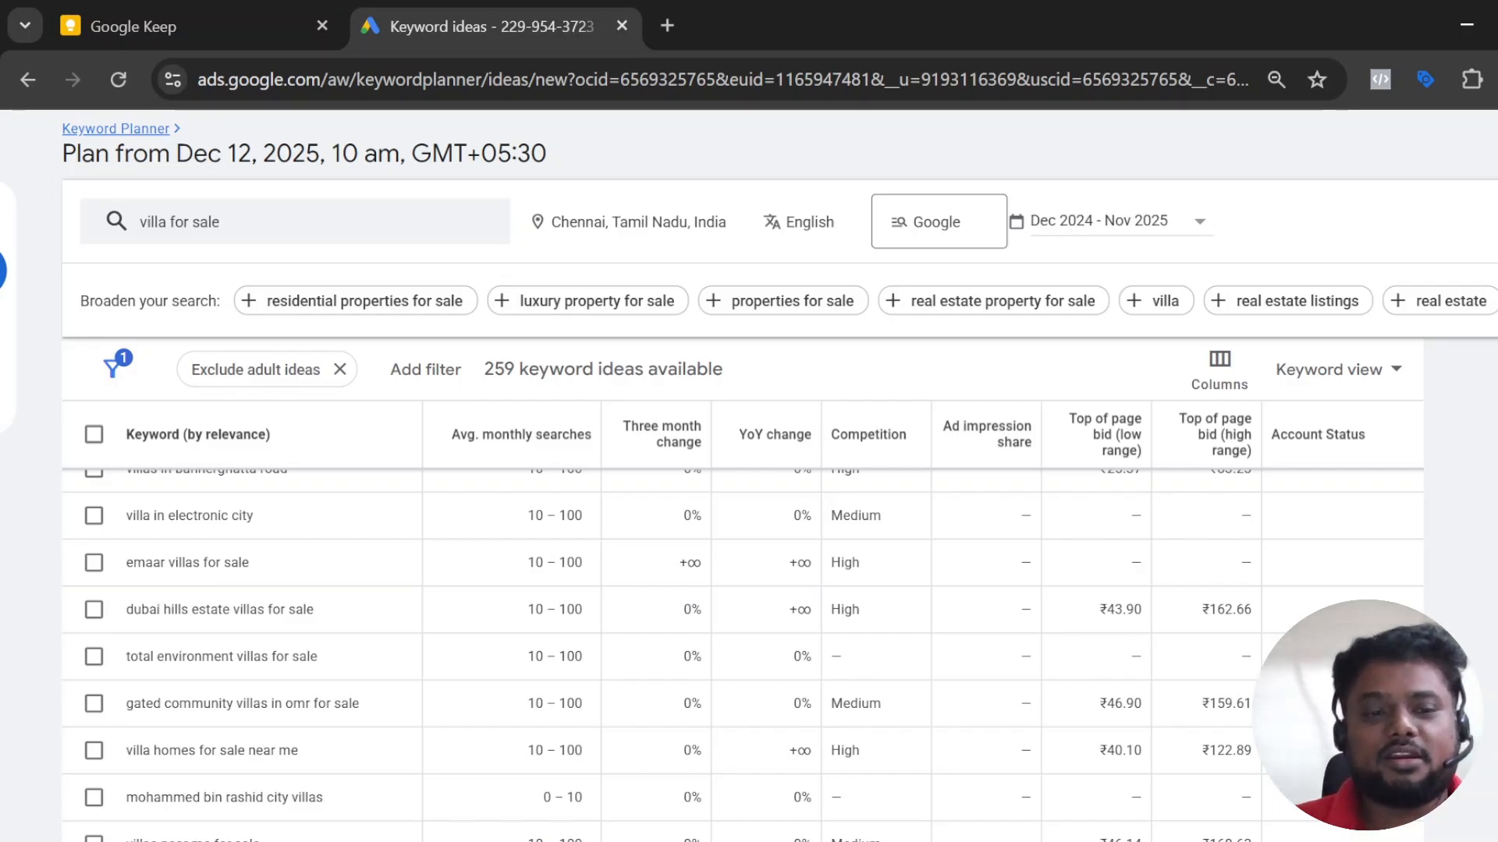
{"action": "scroll", "coordinate": [322, 715], "scroll_direction": "up", "scroll_amount": 1}
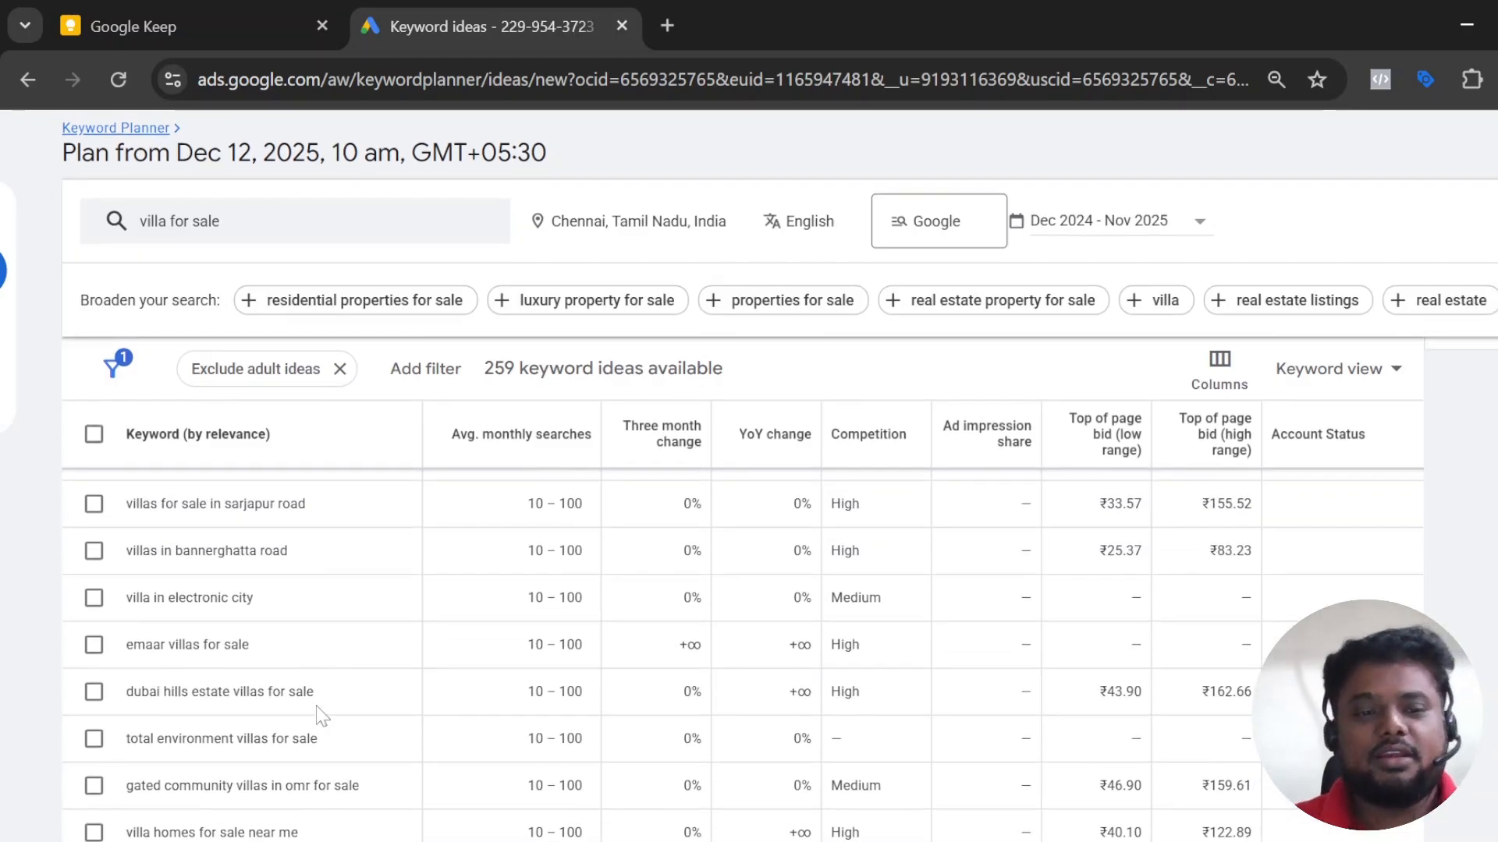
{"action": "scroll", "coordinate": [322, 715], "scroll_direction": "up", "scroll_amount": 2}
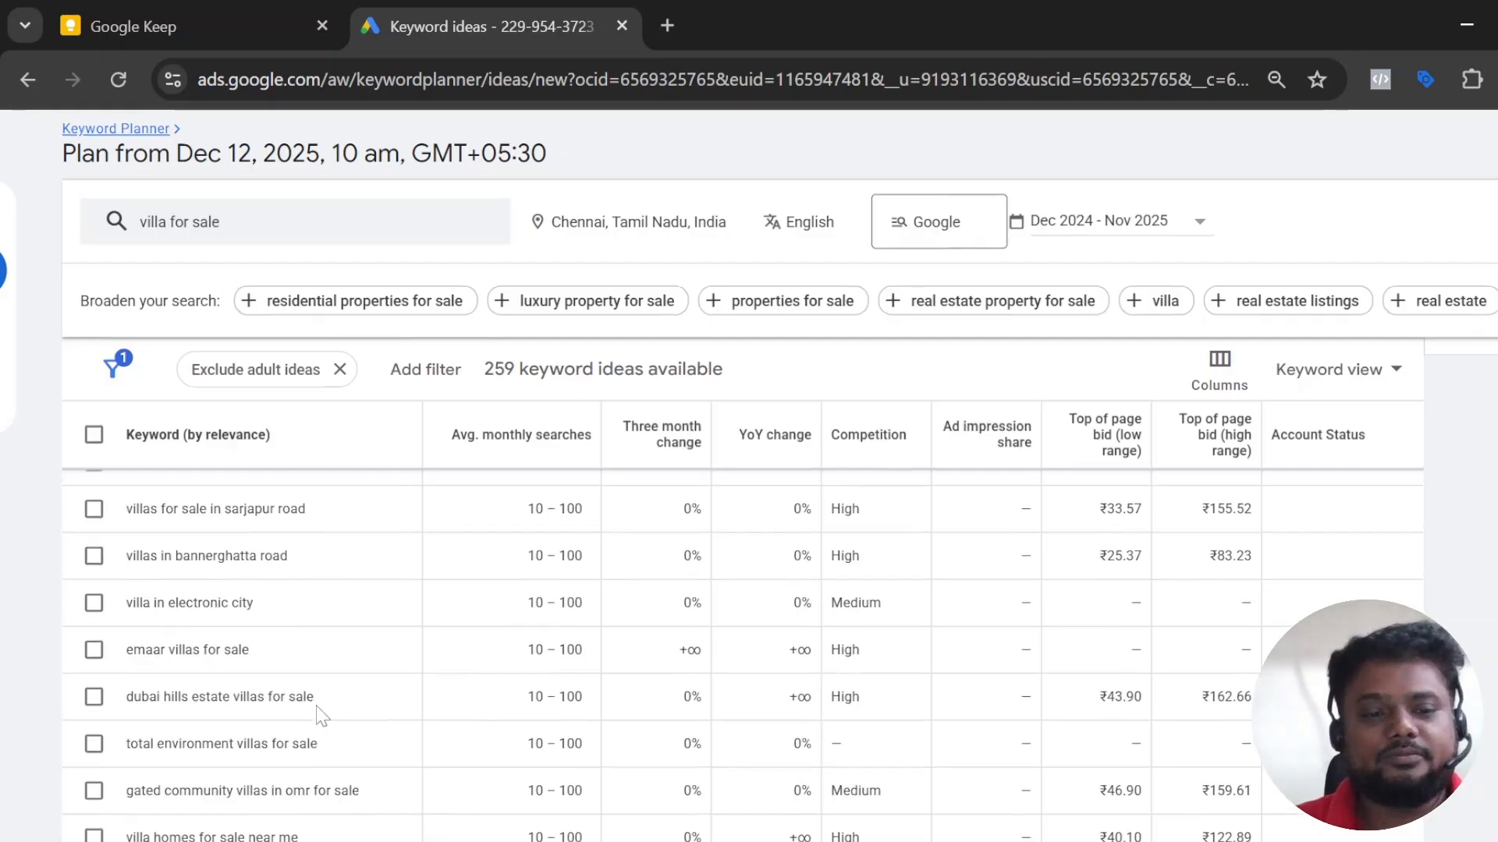
{"action": "scroll", "coordinate": [323, 716], "scroll_direction": "up", "scroll_amount": 1}
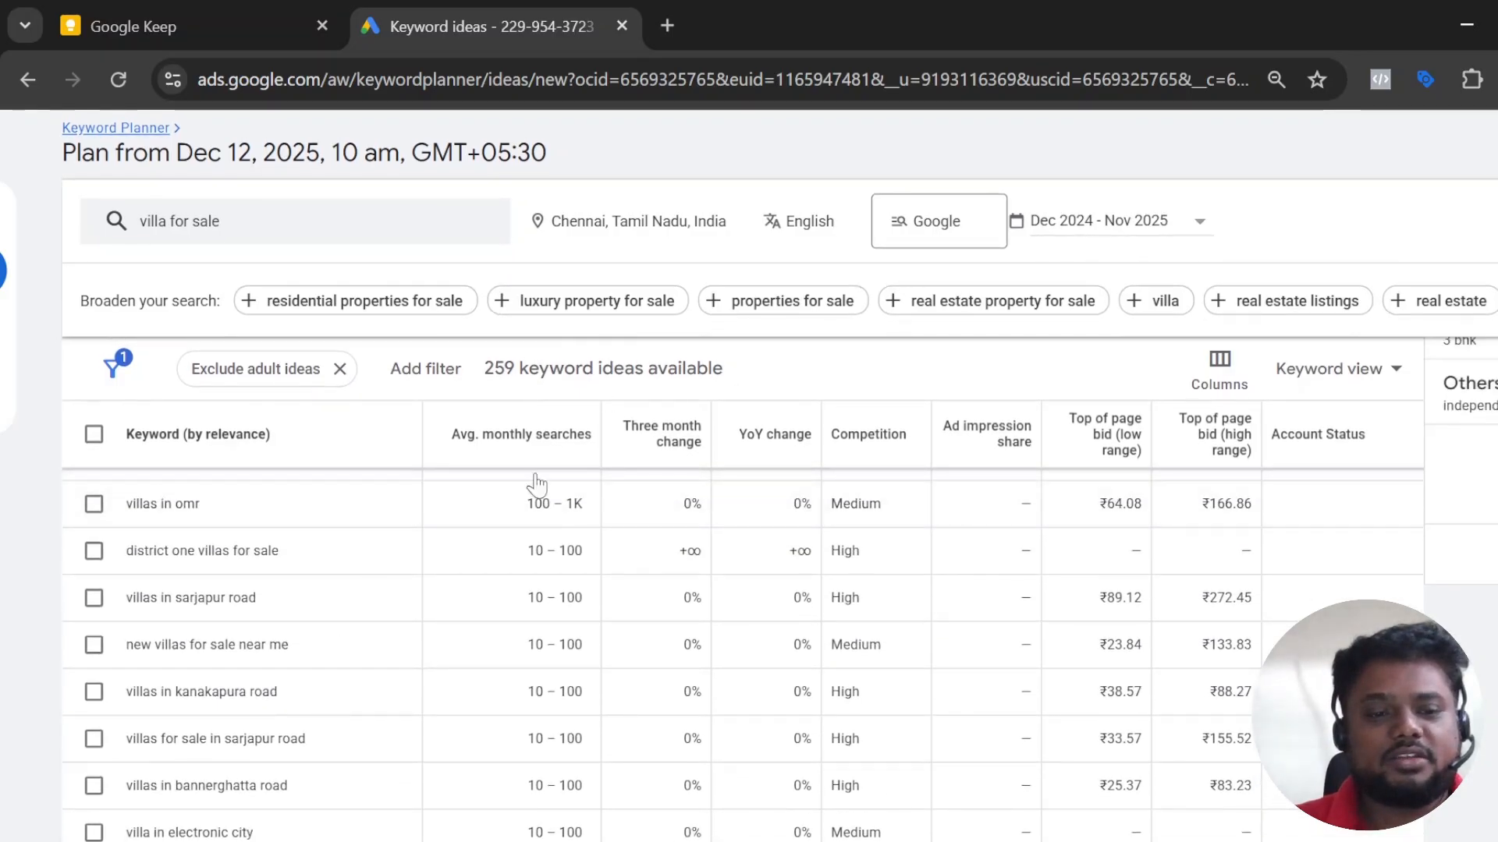
{"action": "scroll", "coordinate": [357, 728], "scroll_direction": "down", "scroll_amount": 1}
{"action": "scroll", "coordinate": [355, 726], "scroll_direction": "down", "scroll_amount": 2}
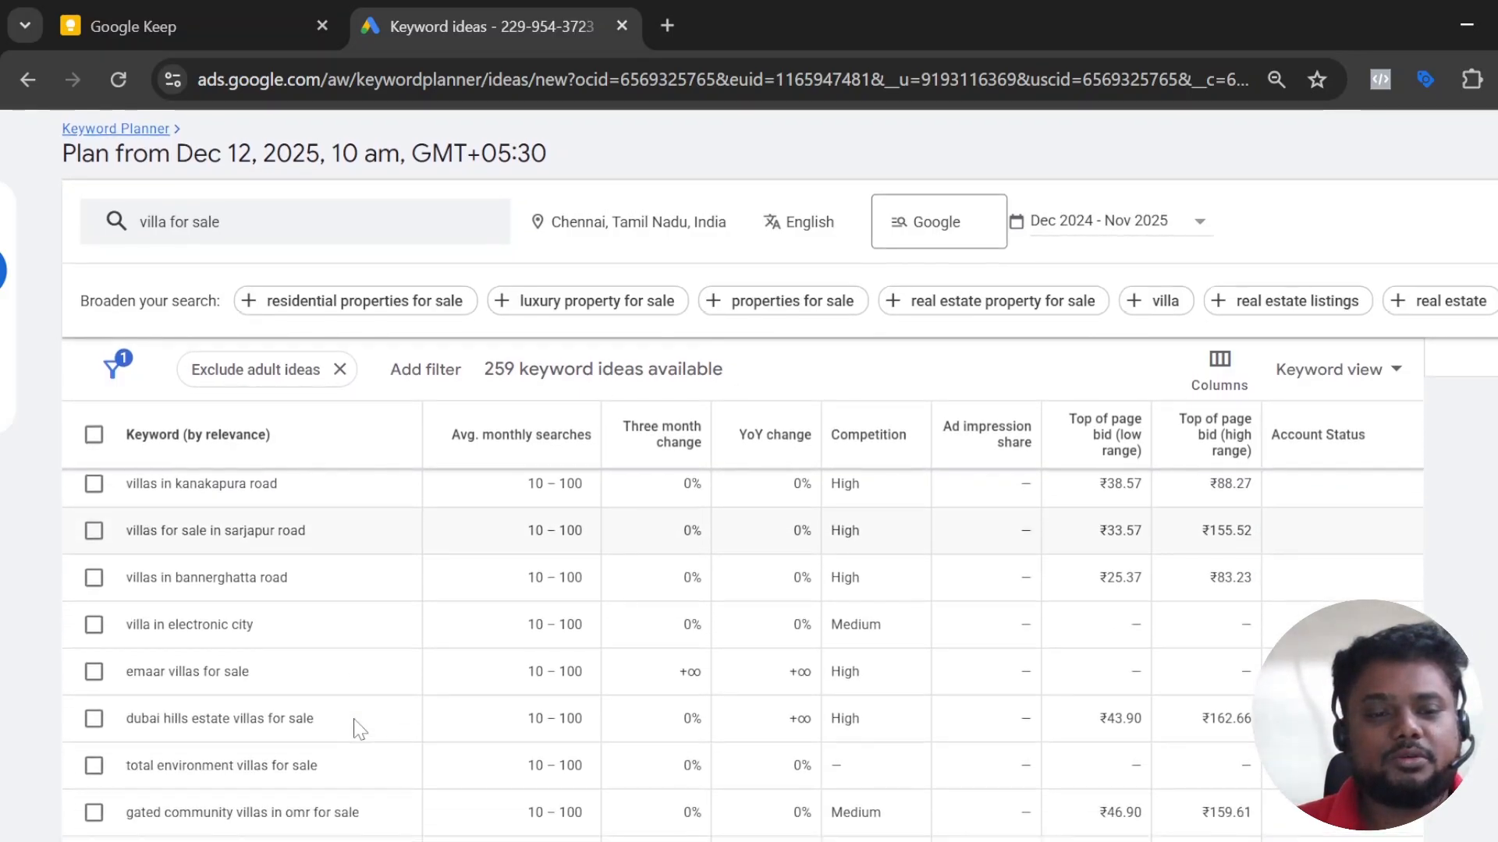
{"action": "scroll", "coordinate": [307, 607], "scroll_direction": "down", "scroll_amount": 1}
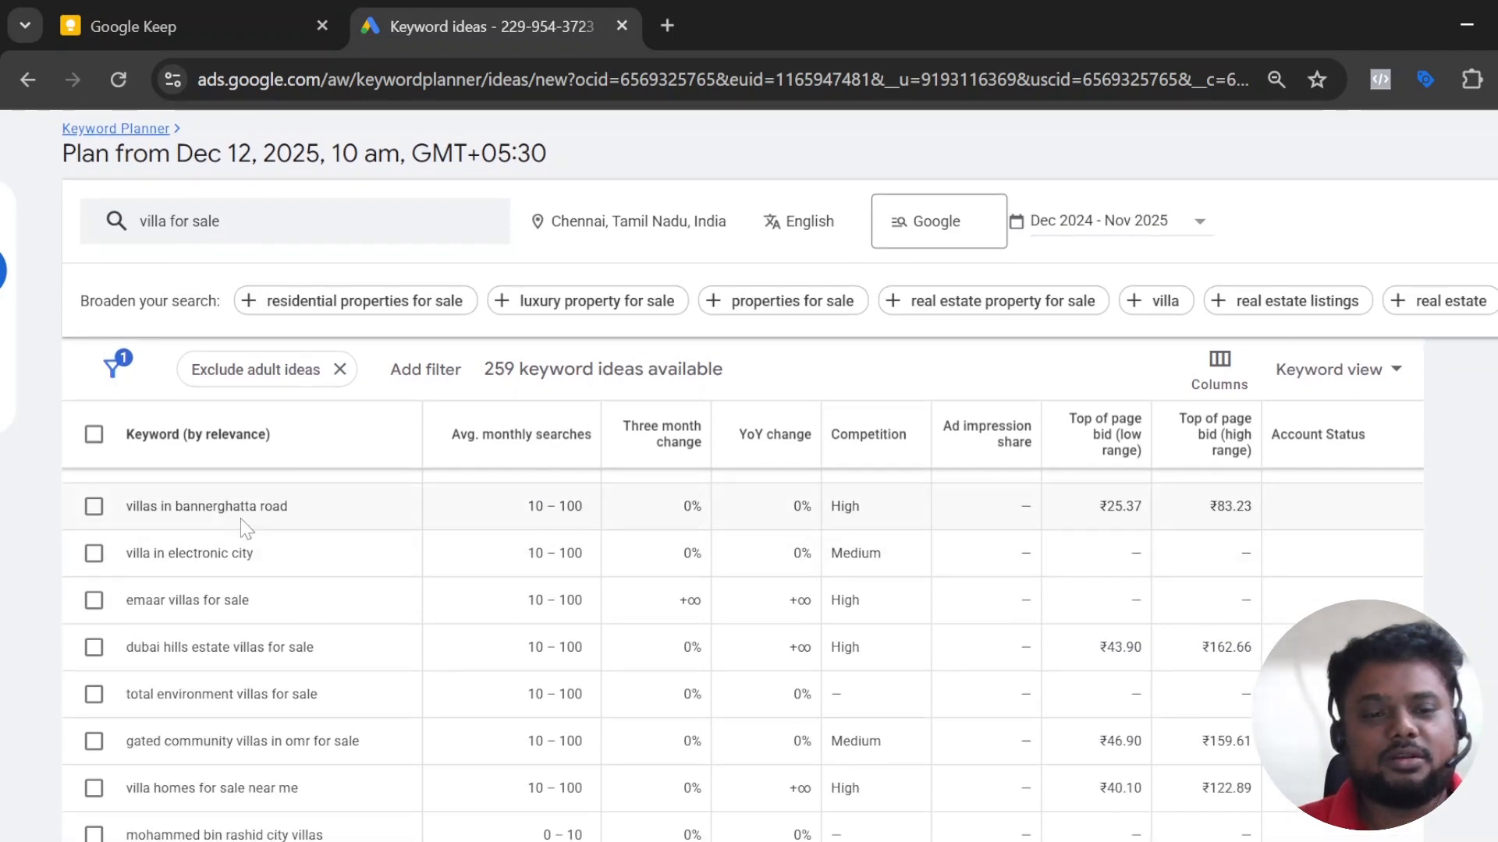
Look through the remaining keyword ideas on the page, checking their localities, monthly searches, competition and bid ranges.
{"action": "scroll", "coordinate": [304, 654], "scroll_direction": "down", "scroll_amount": 3}
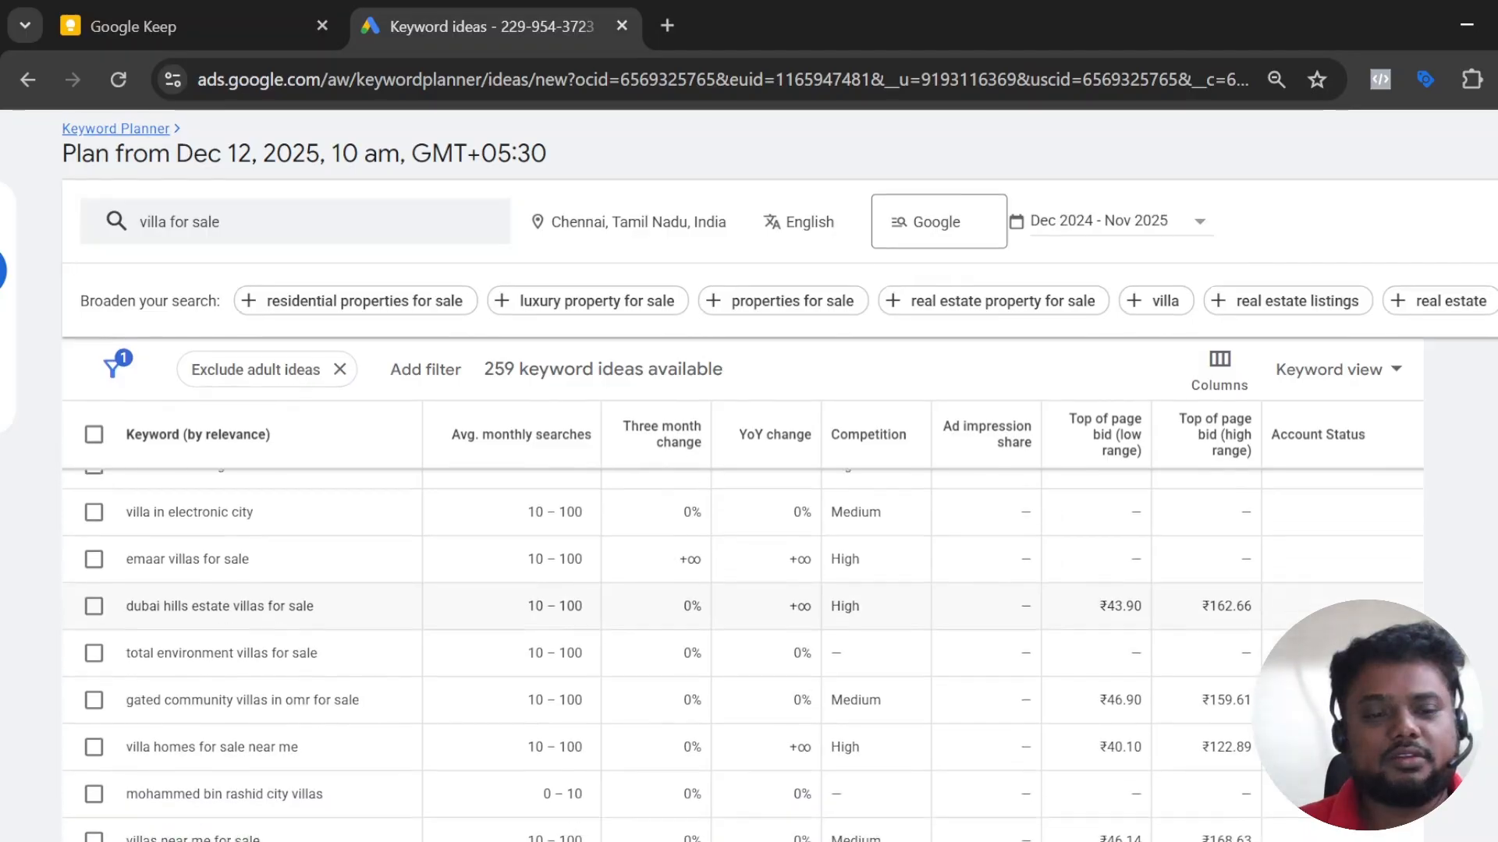
{"action": "scroll", "coordinate": [303, 653], "scroll_direction": "down", "scroll_amount": 2}
{"action": "scroll", "coordinate": [312, 640], "scroll_direction": "up", "scroll_amount": 4}
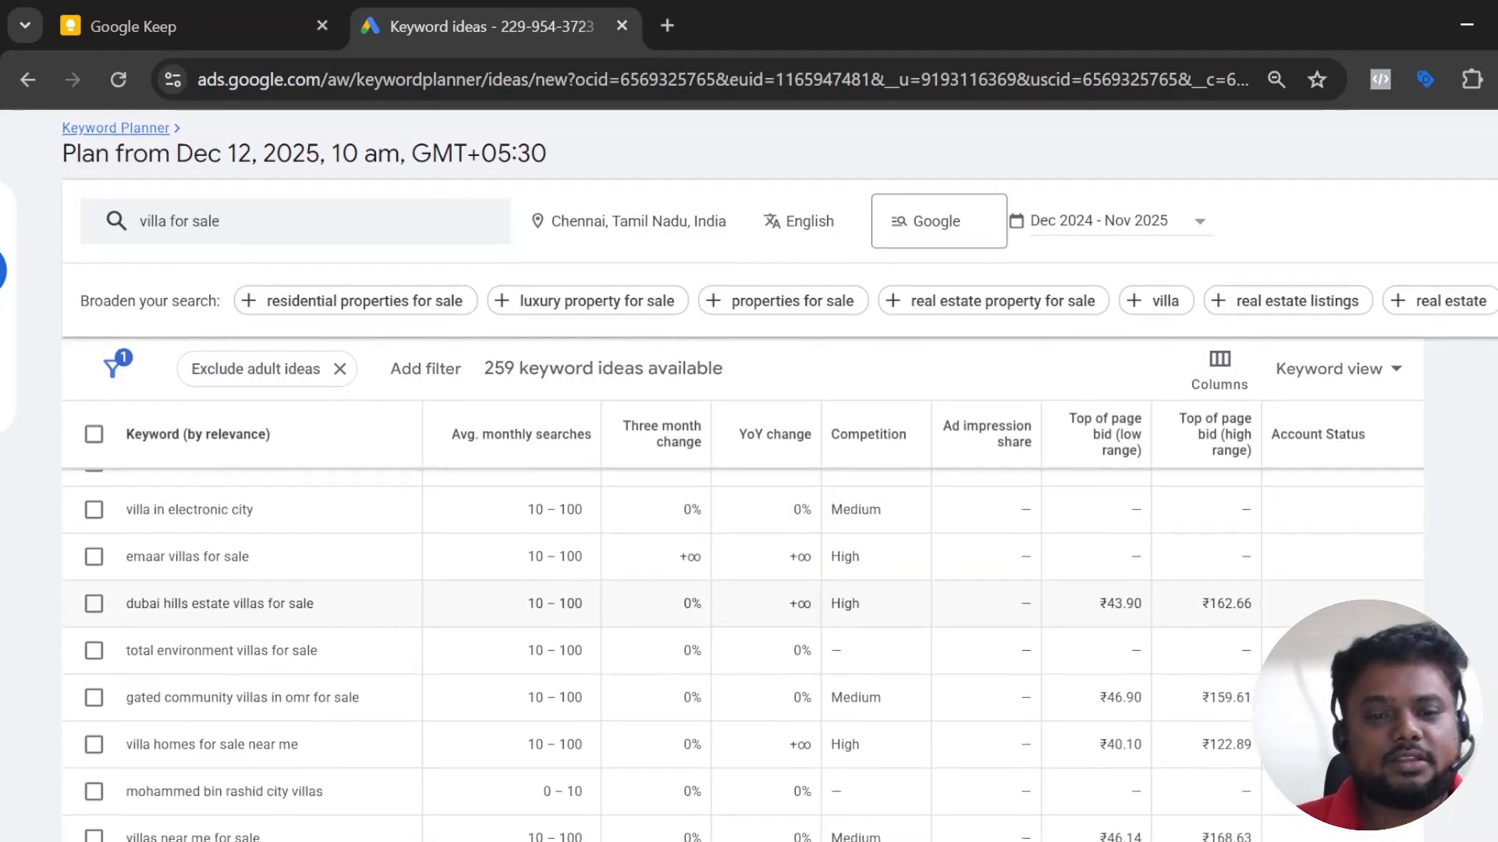
{"action": "scroll", "coordinate": [478, 634], "scroll_direction": "down", "scroll_amount": 10}
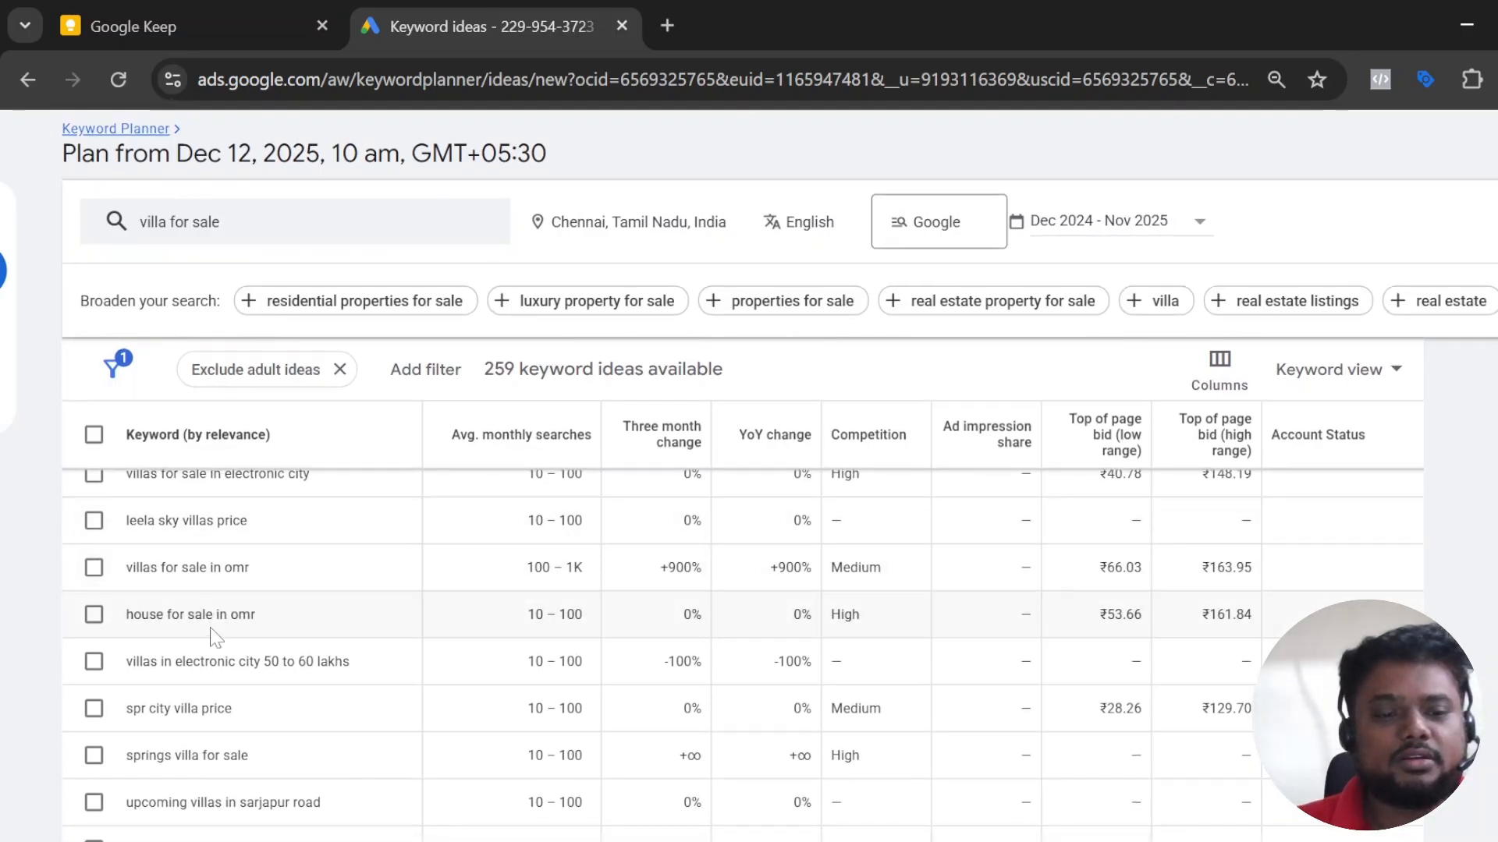
{"action": "scroll", "coordinate": [425, 652], "scroll_direction": "down", "scroll_amount": 2}
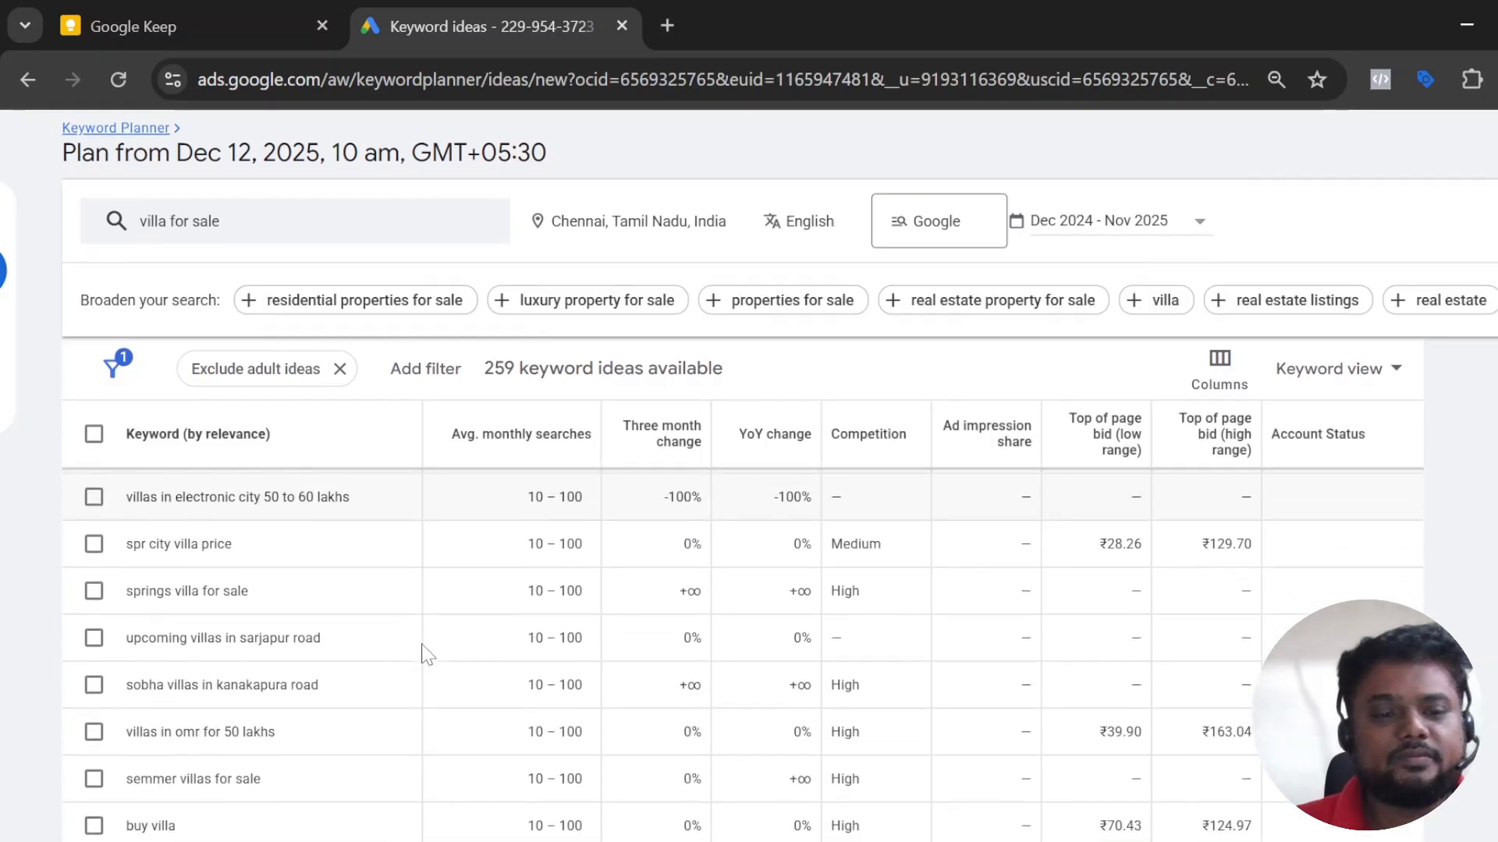
{"action": "scroll", "coordinate": [424, 652], "scroll_direction": "down", "scroll_amount": 1}
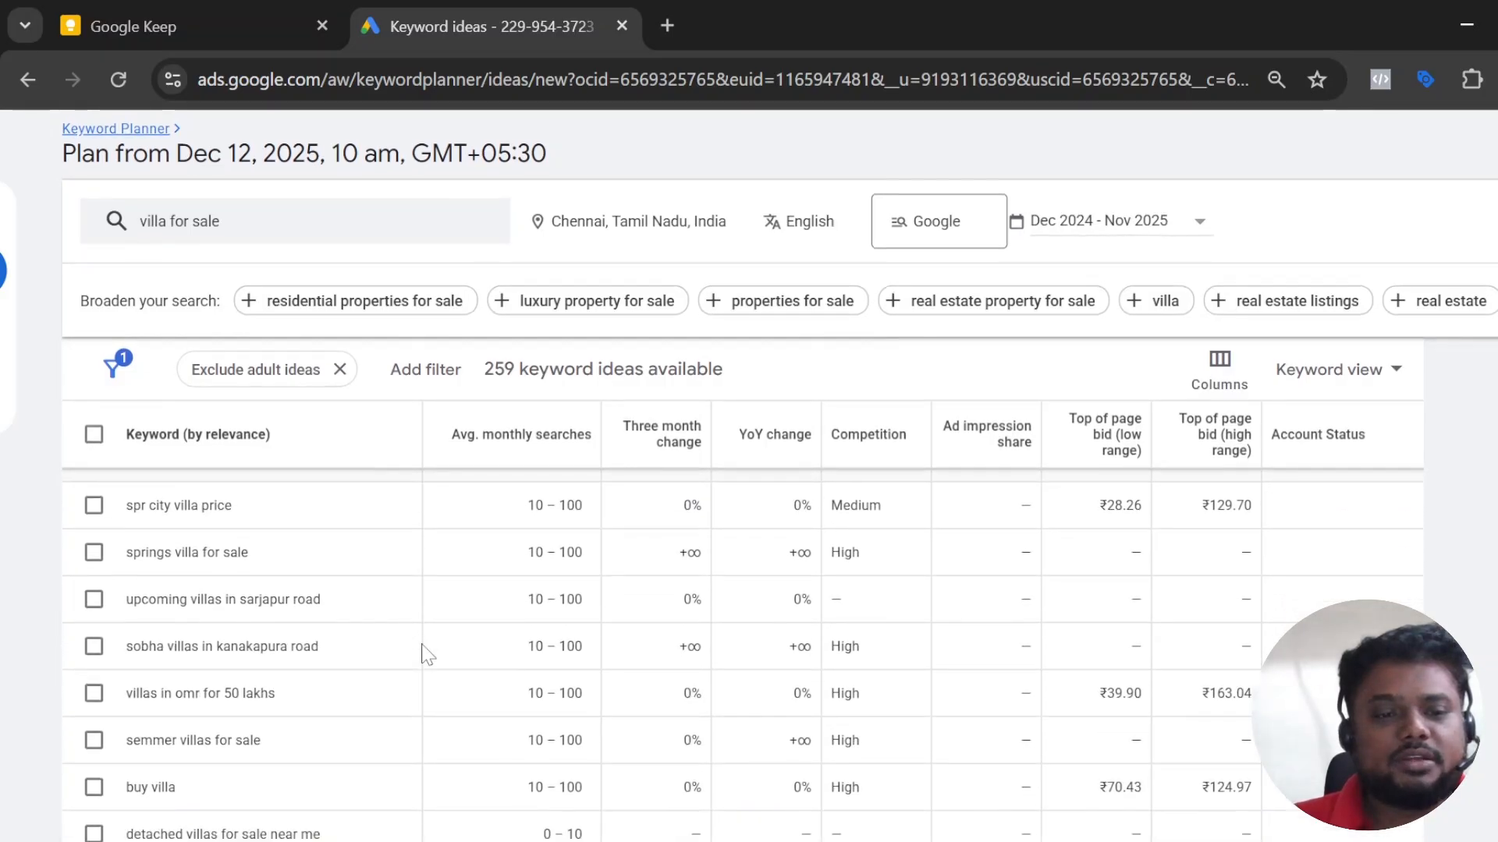
{"action": "scroll", "coordinate": [428, 654], "scroll_direction": "down", "scroll_amount": 2}
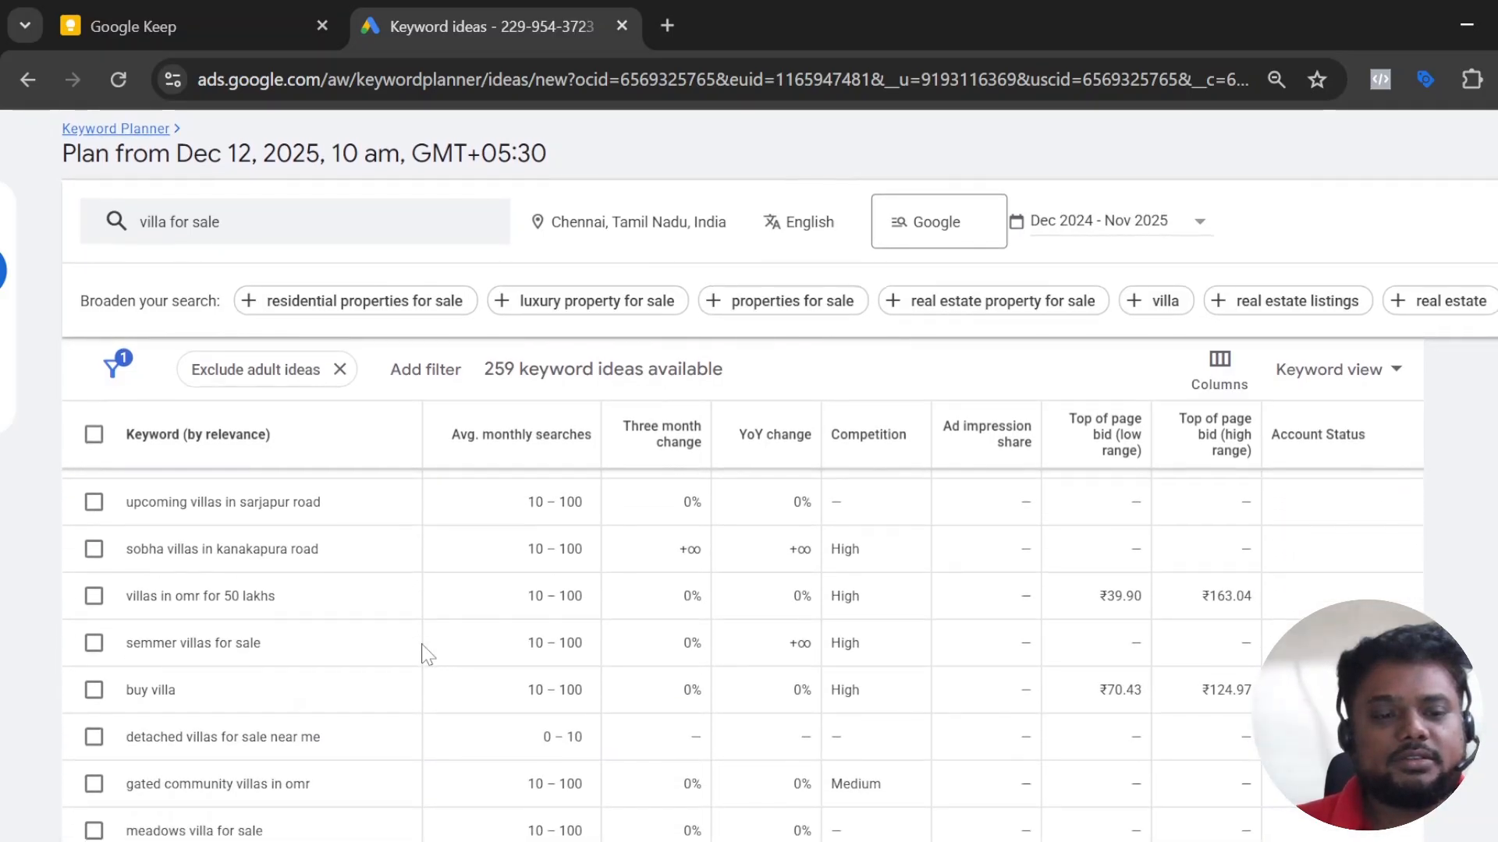
{"action": "scroll", "coordinate": [428, 654], "scroll_direction": "down", "scroll_amount": 2}
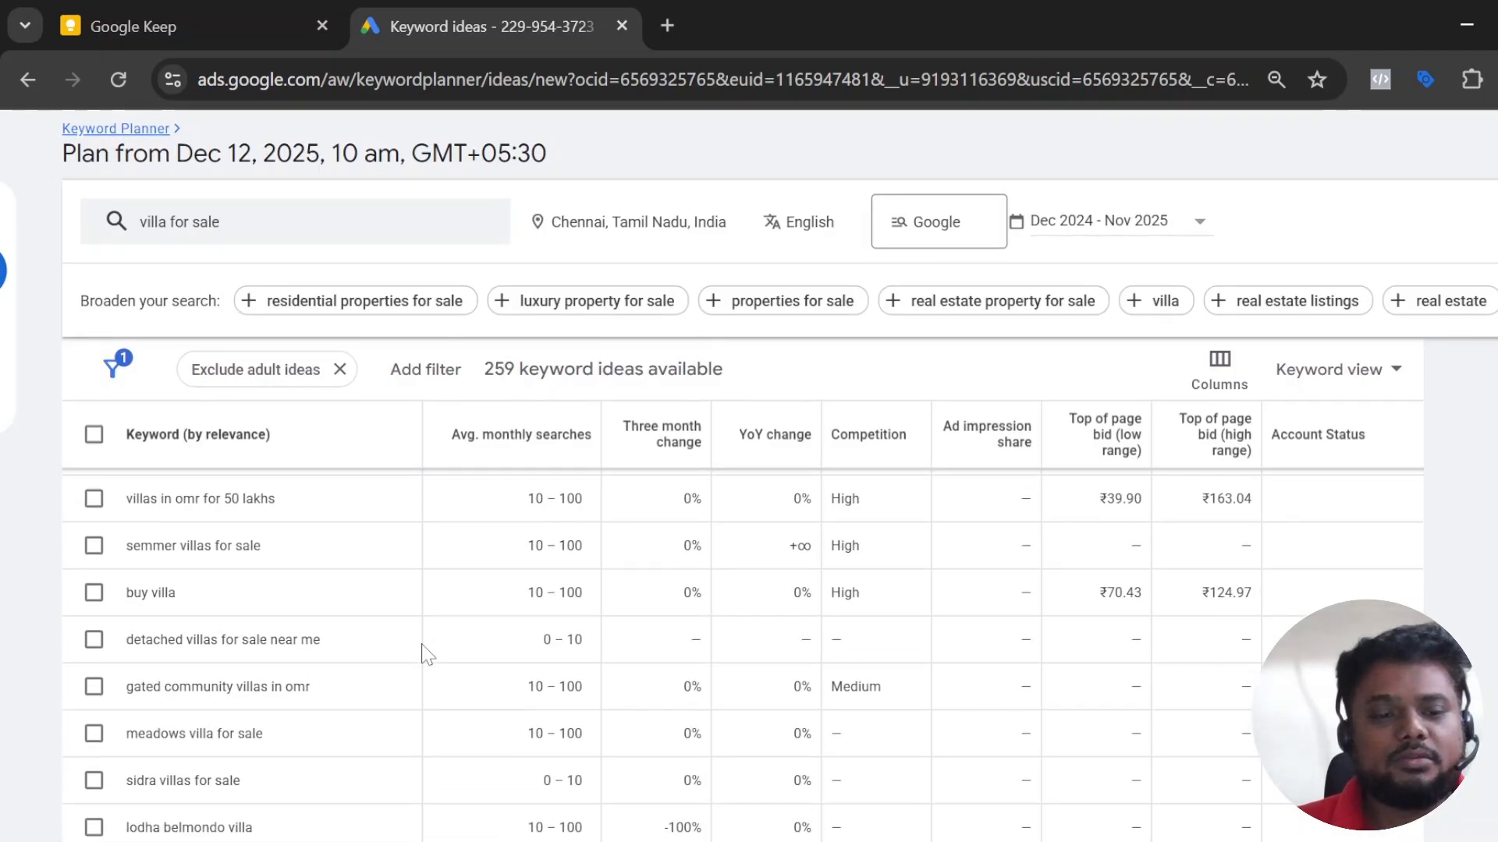
{"action": "scroll", "coordinate": [427, 654], "scroll_direction": "down", "scroll_amount": 4}
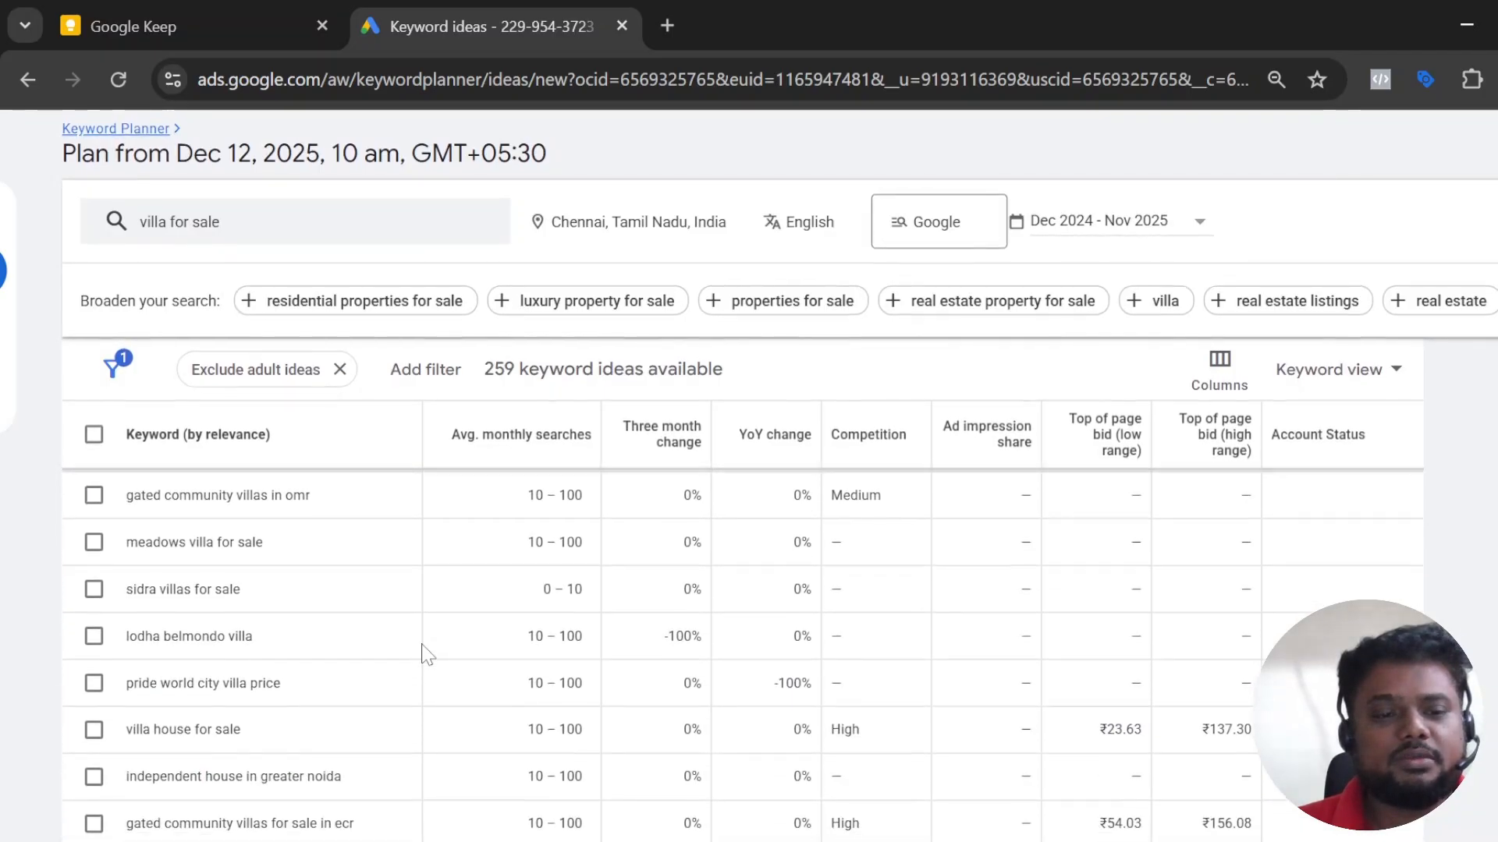
{"action": "scroll", "coordinate": [428, 654], "scroll_direction": "down", "scroll_amount": 5}
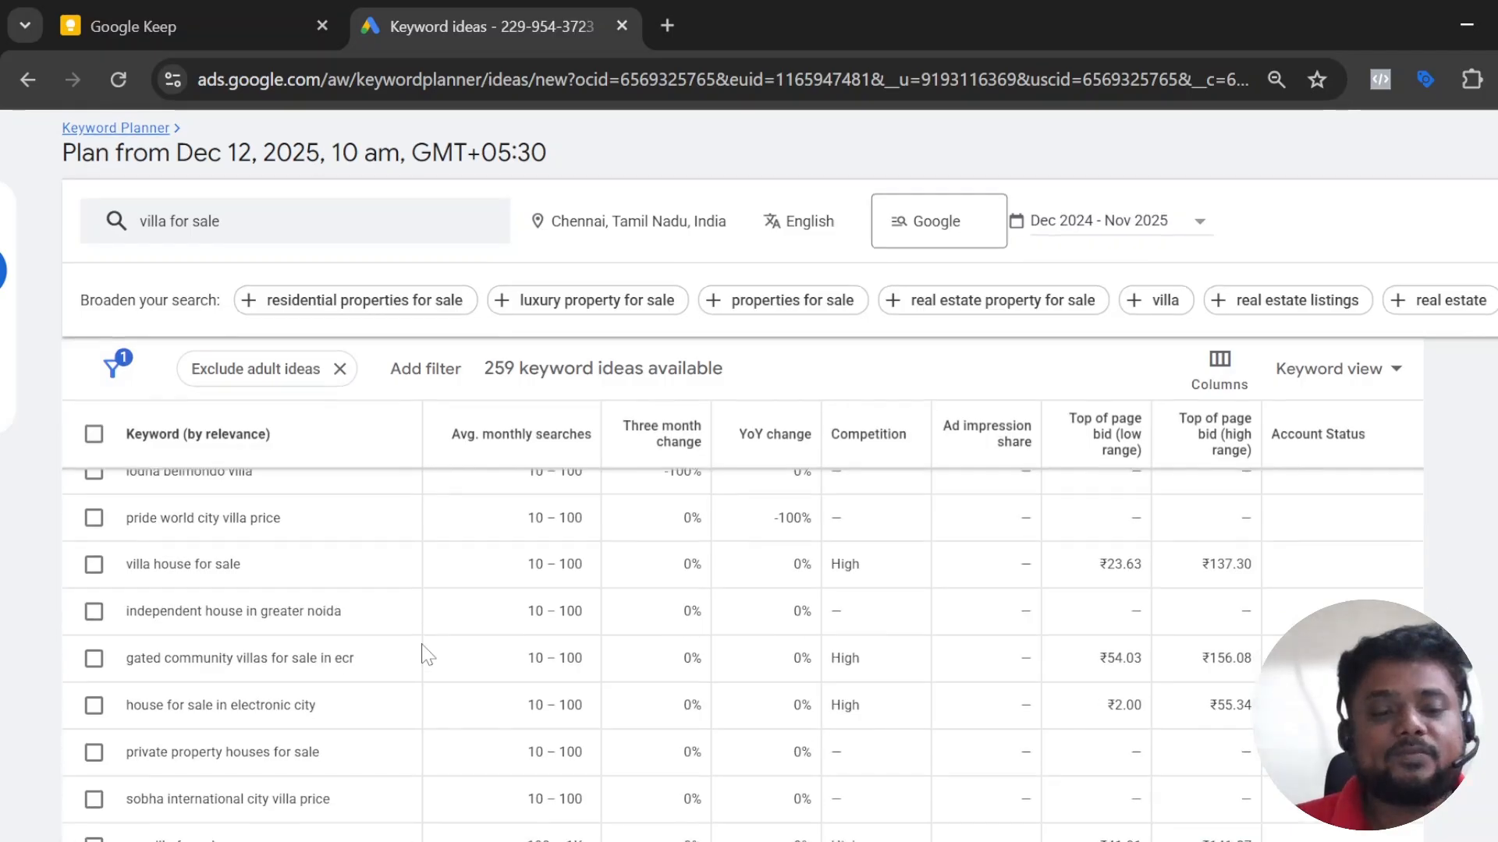
{"action": "scroll", "coordinate": [428, 654], "scroll_direction": "down", "scroll_amount": 10}
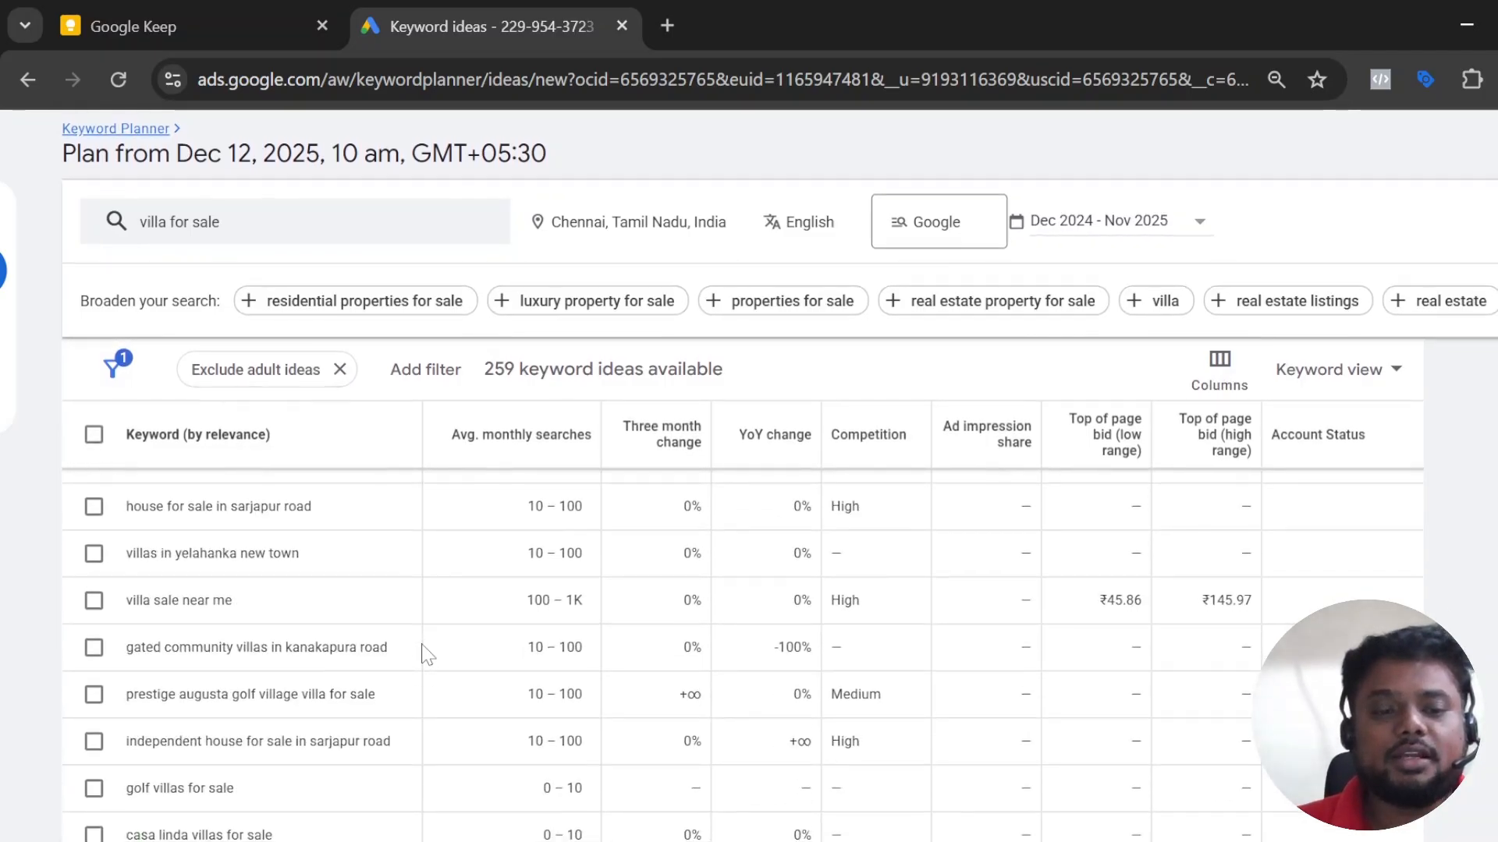
{"action": "scroll", "coordinate": [427, 654], "scroll_direction": "down", "scroll_amount": 15}
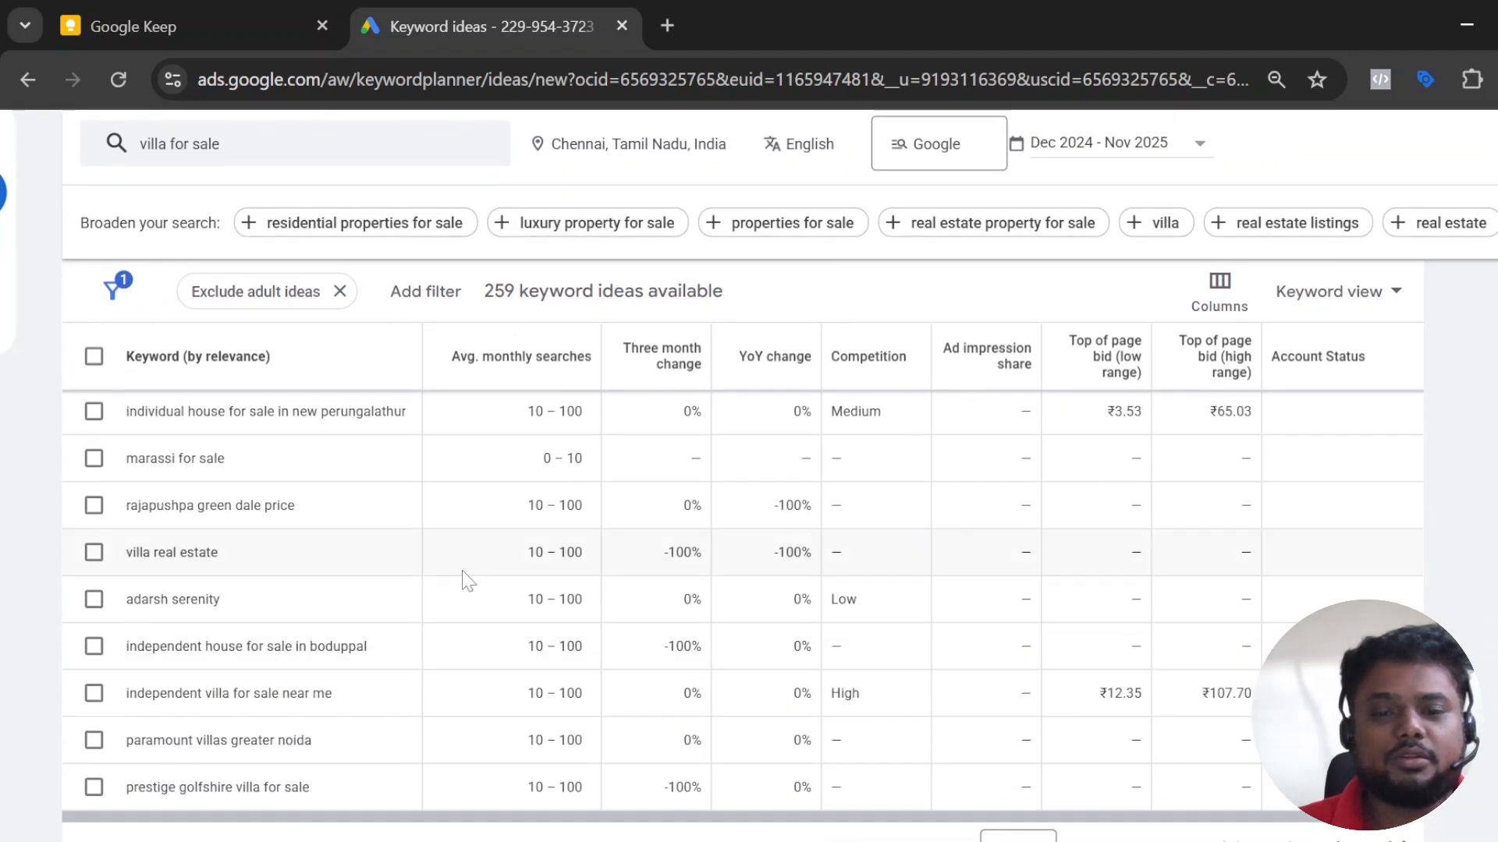
Show 500 rows per page in the keyword ideas table and skim the complete list.
{"action": "scroll", "coordinate": [468, 581], "scroll_direction": "down", "scroll_amount": 2}
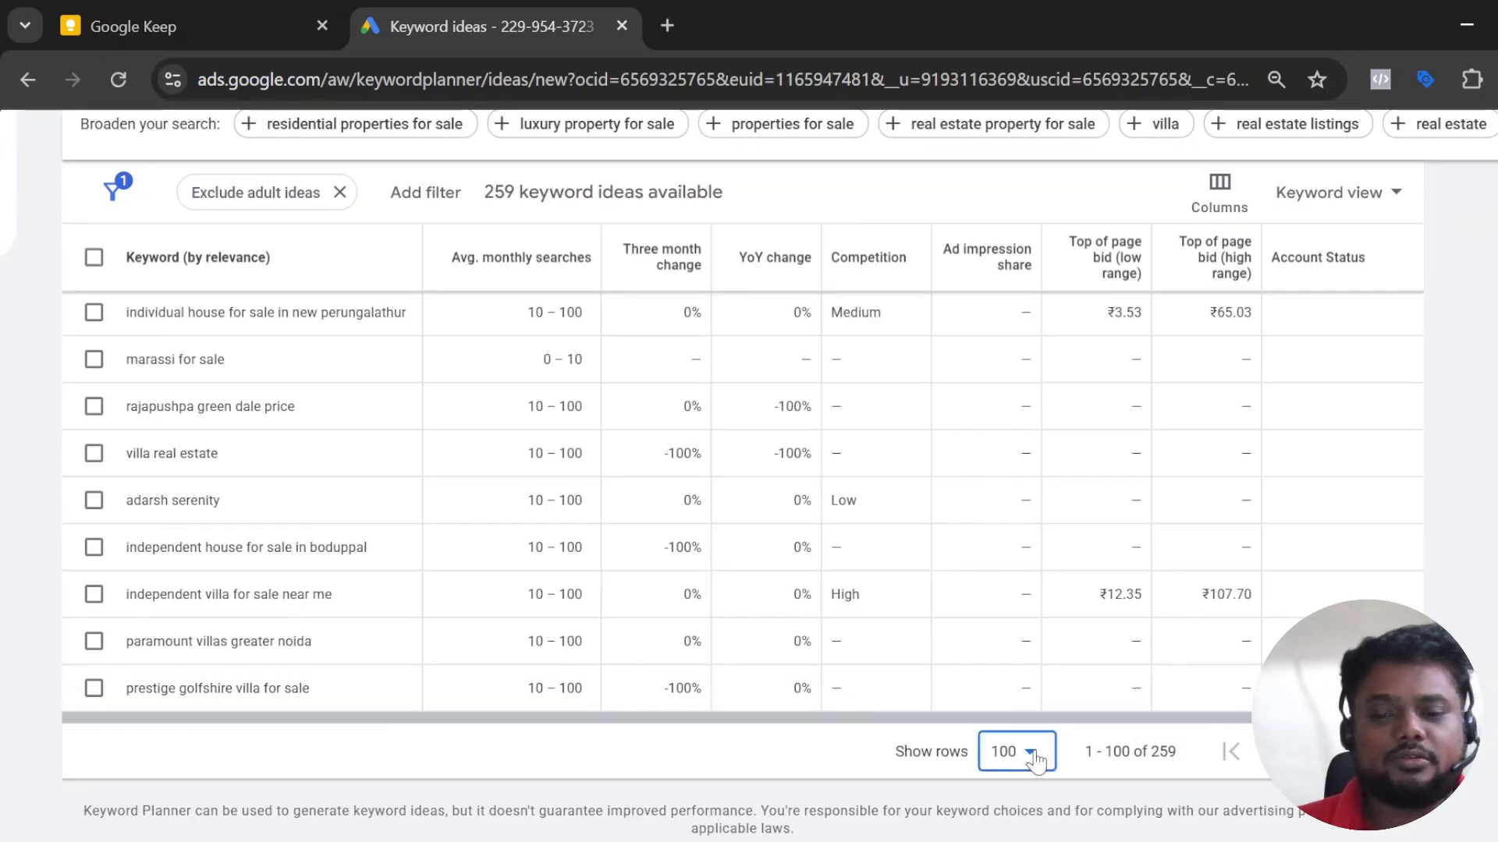
{"action": "left_click", "coordinate": [1035, 760]}
{"action": "left_click", "coordinate": [1017, 727]}
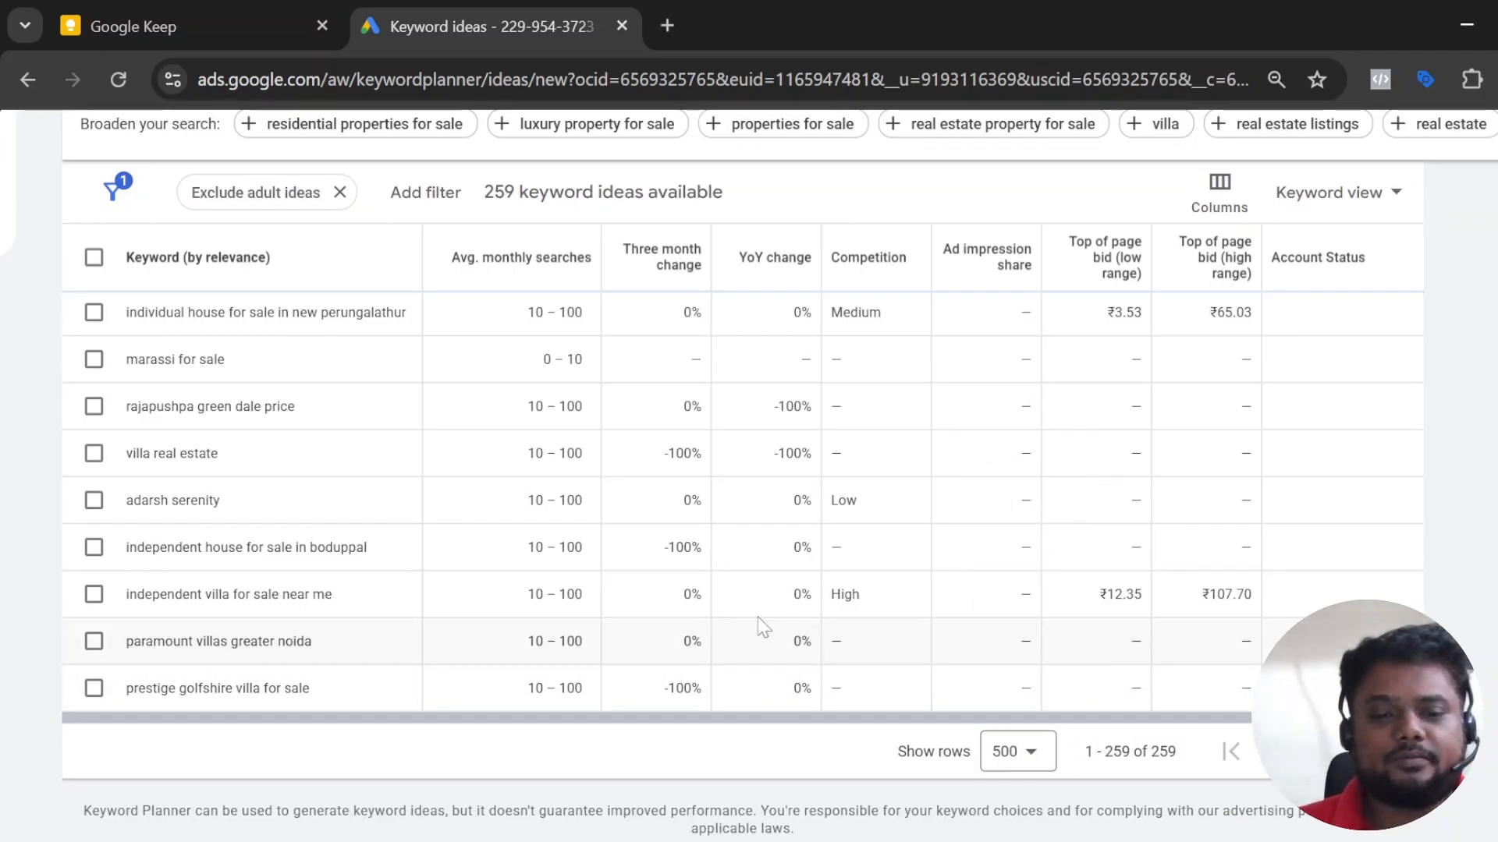
{"action": "scroll", "coordinate": [761, 626], "scroll_direction": "down", "scroll_amount": 6}
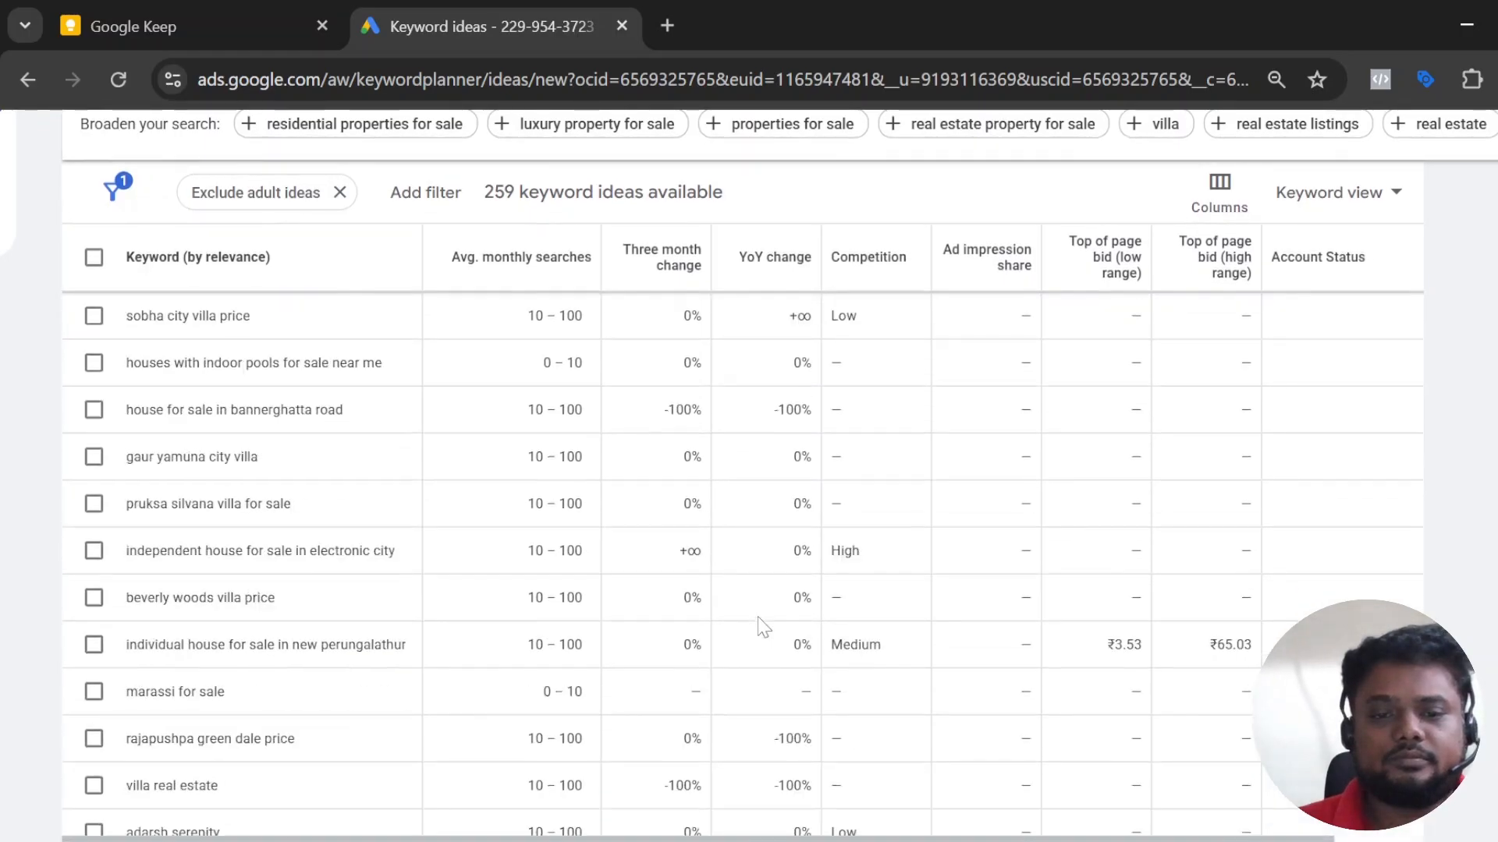
{"action": "scroll", "coordinate": [763, 626], "scroll_direction": "down", "scroll_amount": 20}
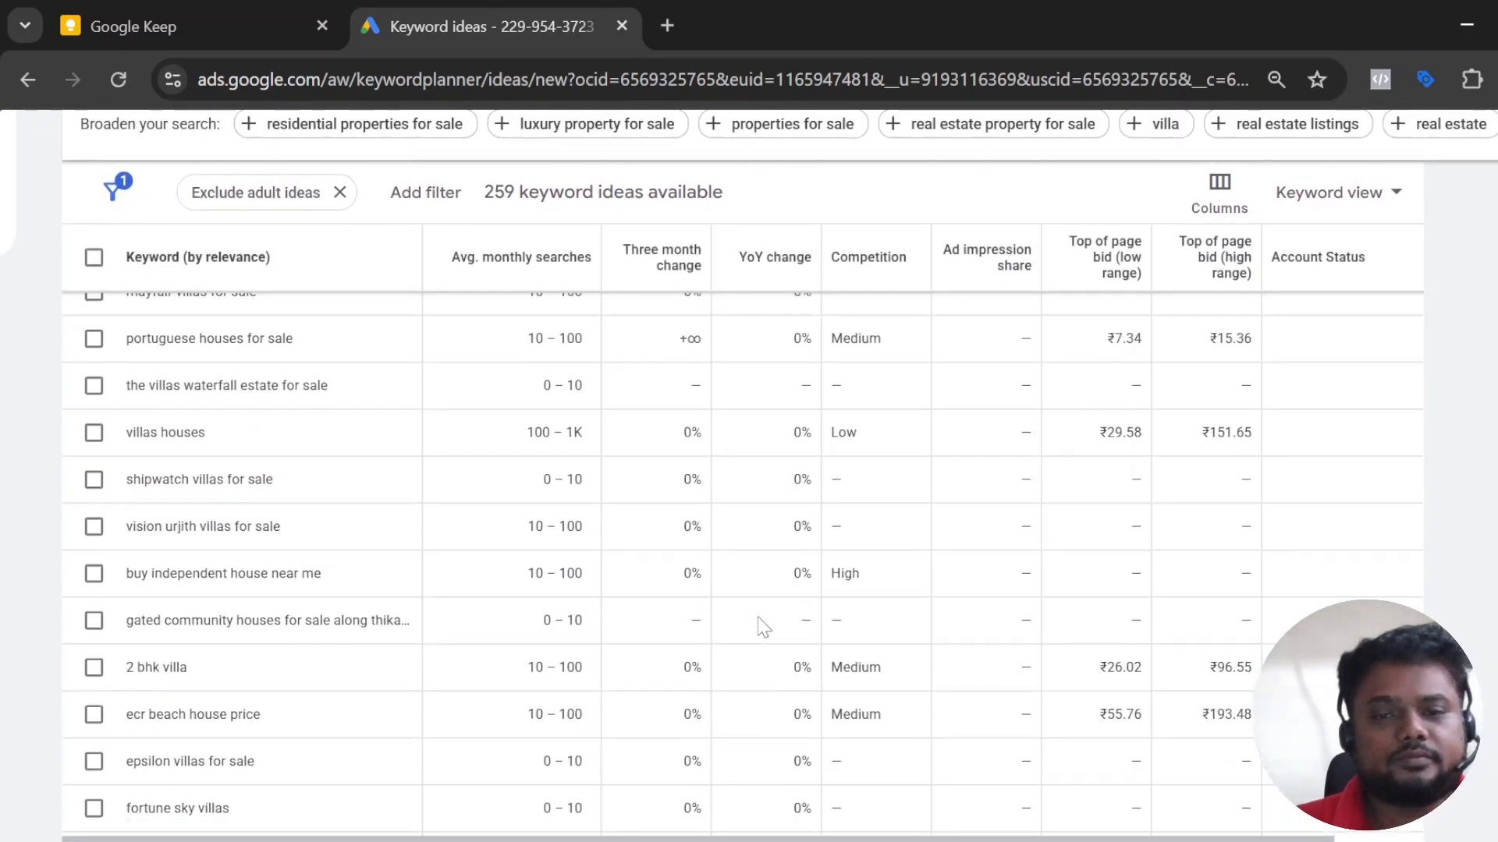
{"action": "scroll", "coordinate": [763, 626], "scroll_direction": "down", "scroll_amount": 20}
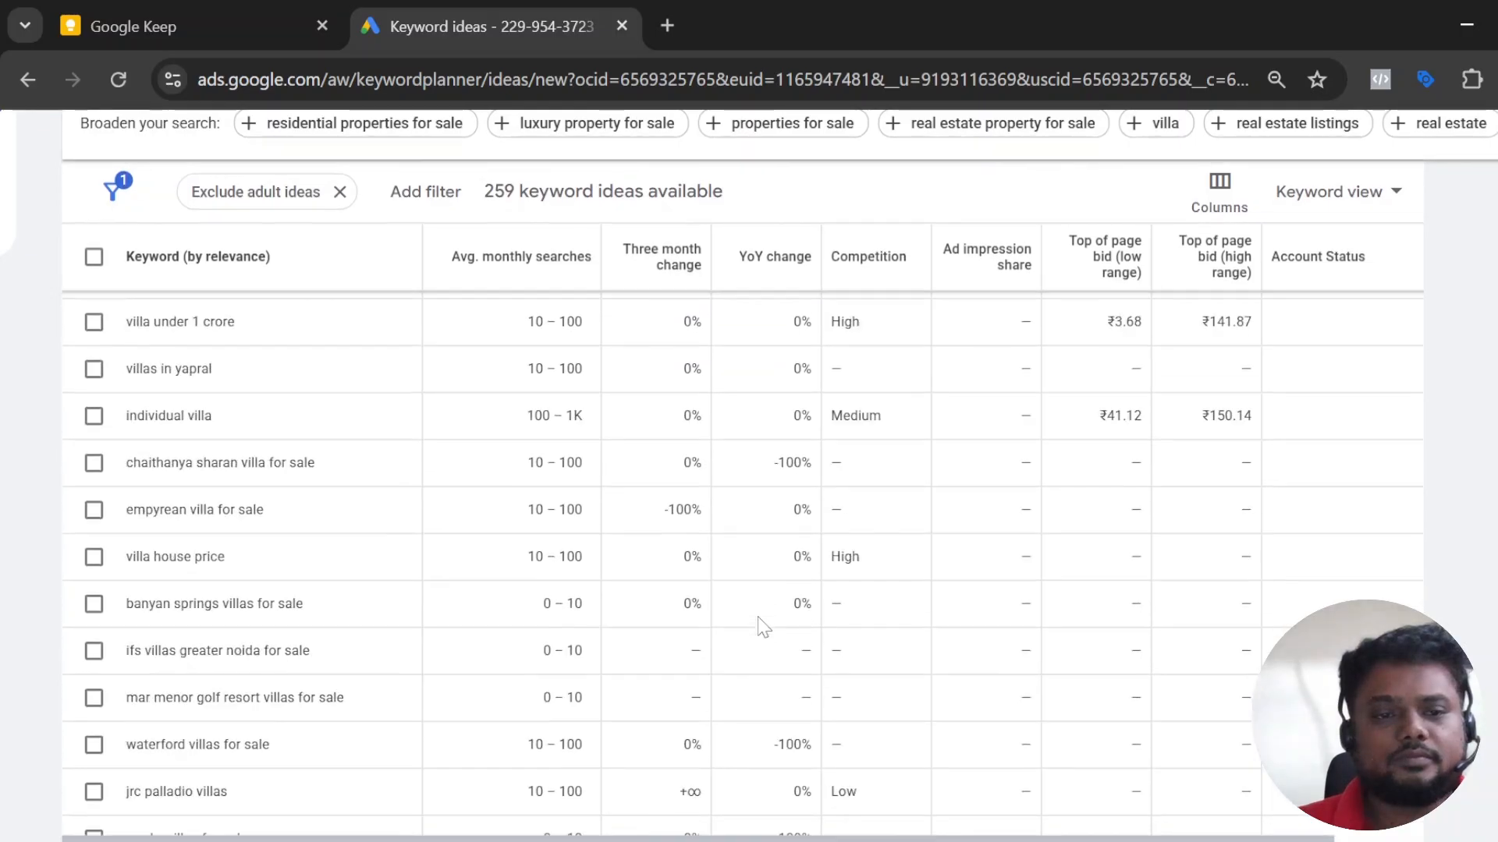
{"action": "scroll", "coordinate": [762, 626], "scroll_direction": "down", "scroll_amount": 20}
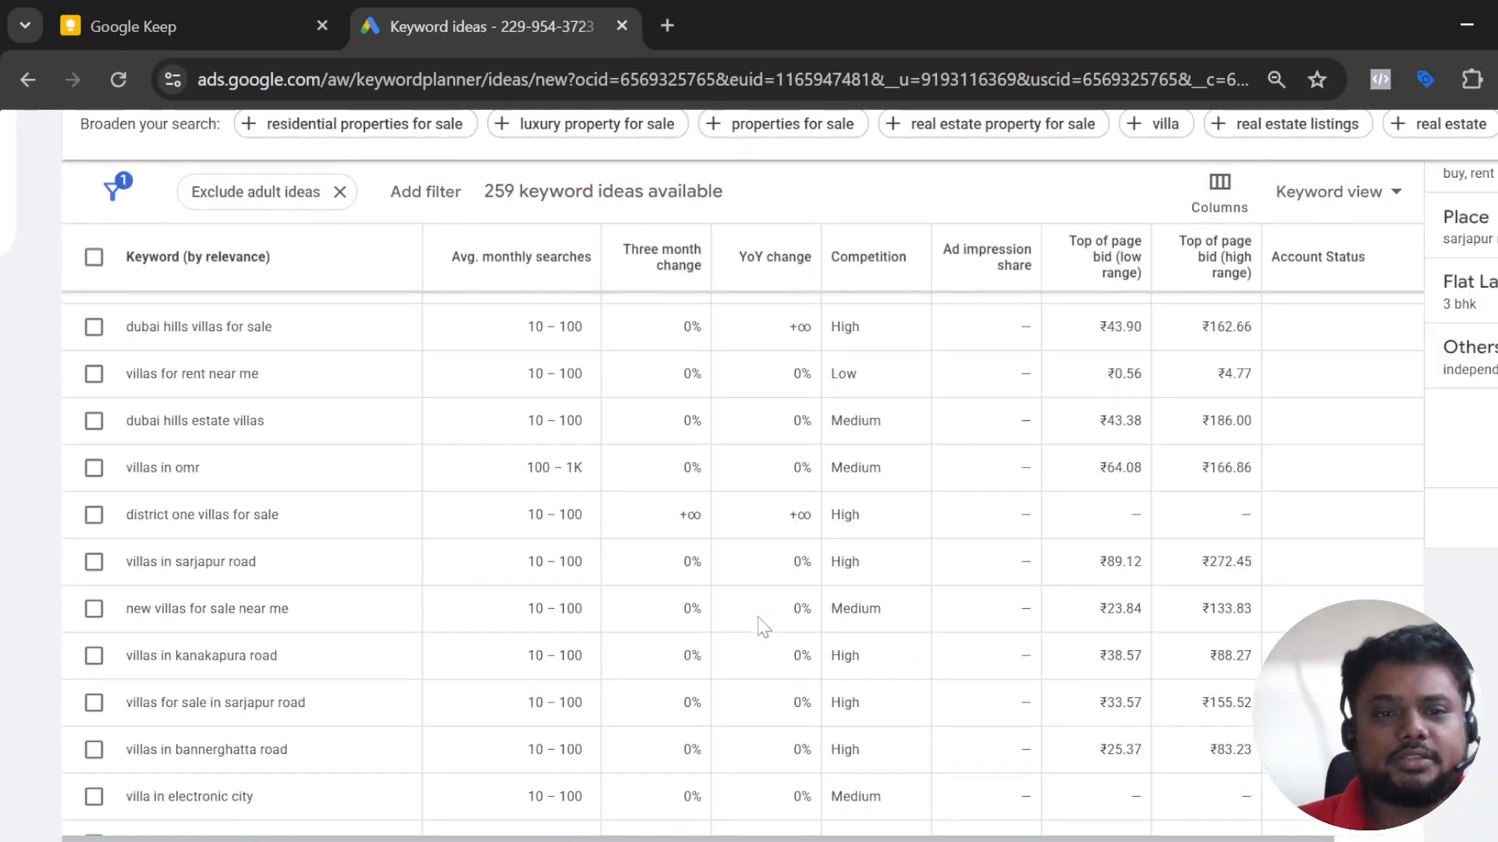
Download the keyword ideas as a .csv file and open the downloaded file in Excel.
{"action": "scroll", "coordinate": [763, 626], "scroll_direction": "up", "scroll_amount": 6}
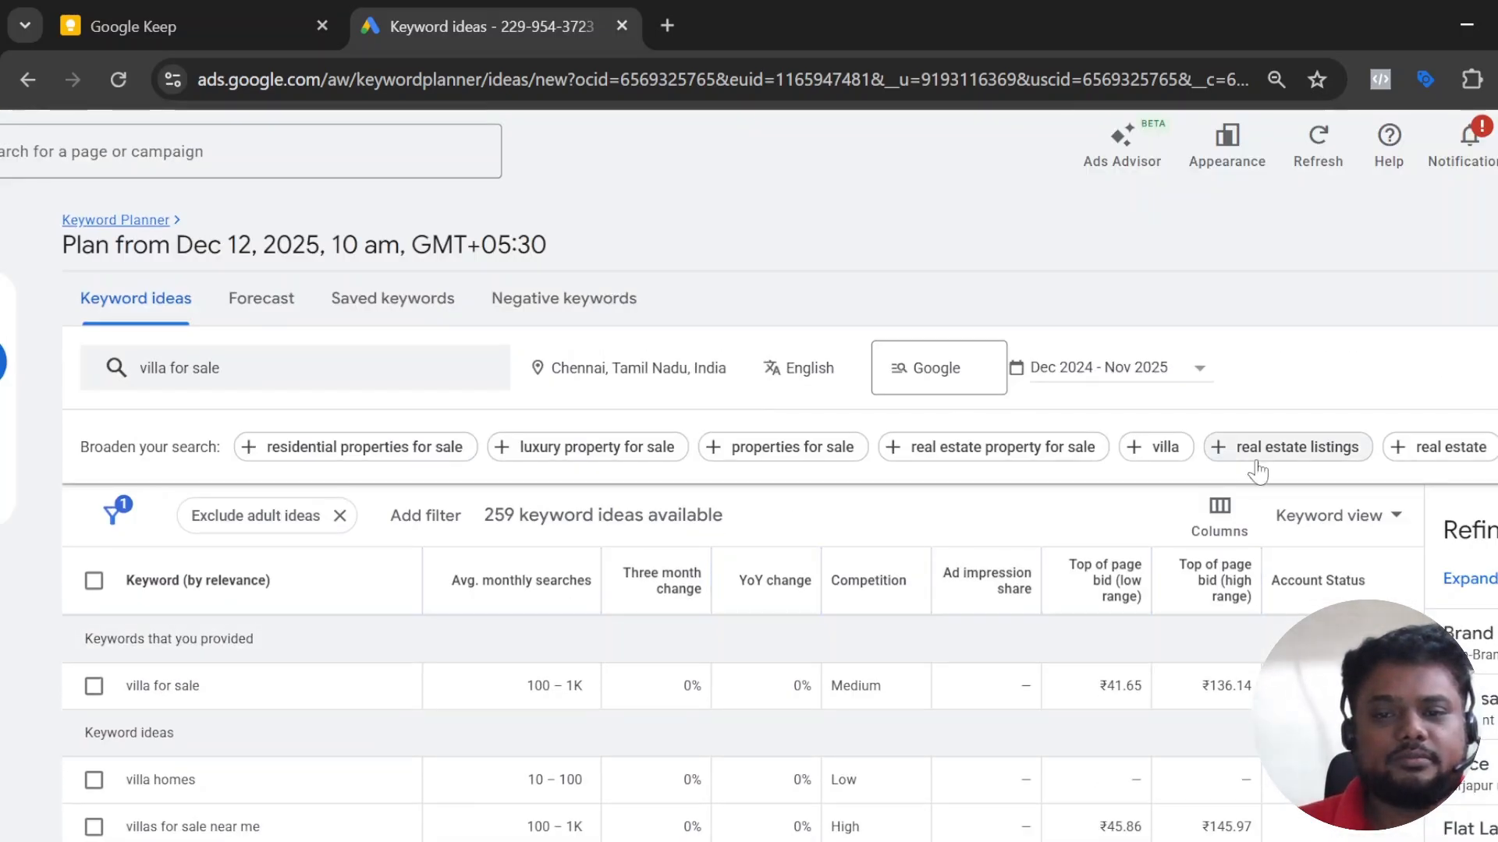
{"action": "scroll", "coordinate": [1147, 612], "scroll_direction": "right", "scroll_amount": 2}
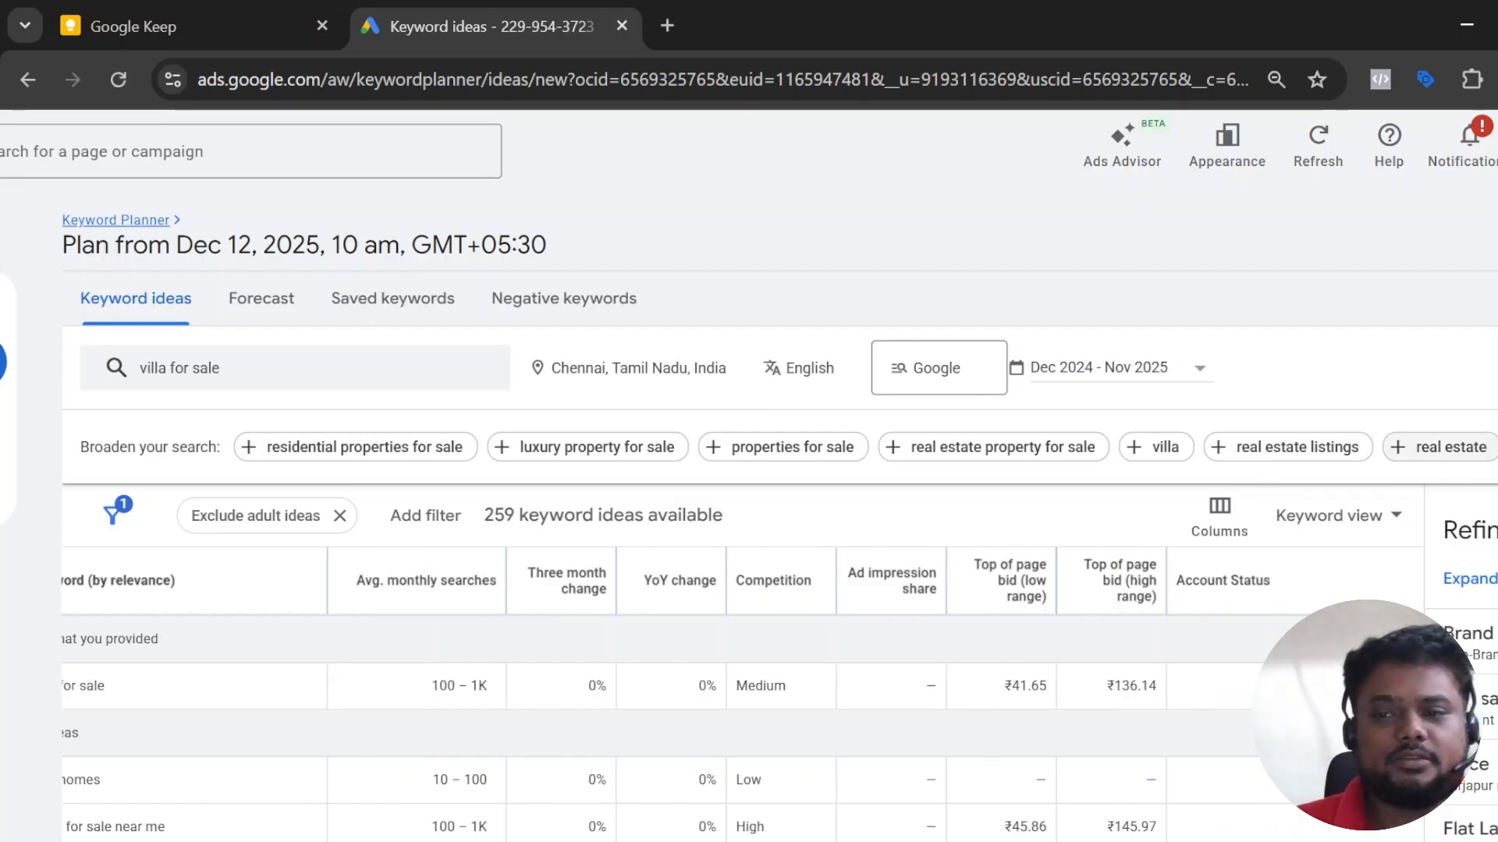
{"action": "scroll", "coordinate": [749, 468], "scroll_direction": "right", "scroll_amount": 3}
{"action": "left_click", "coordinate": [1486, 369]}
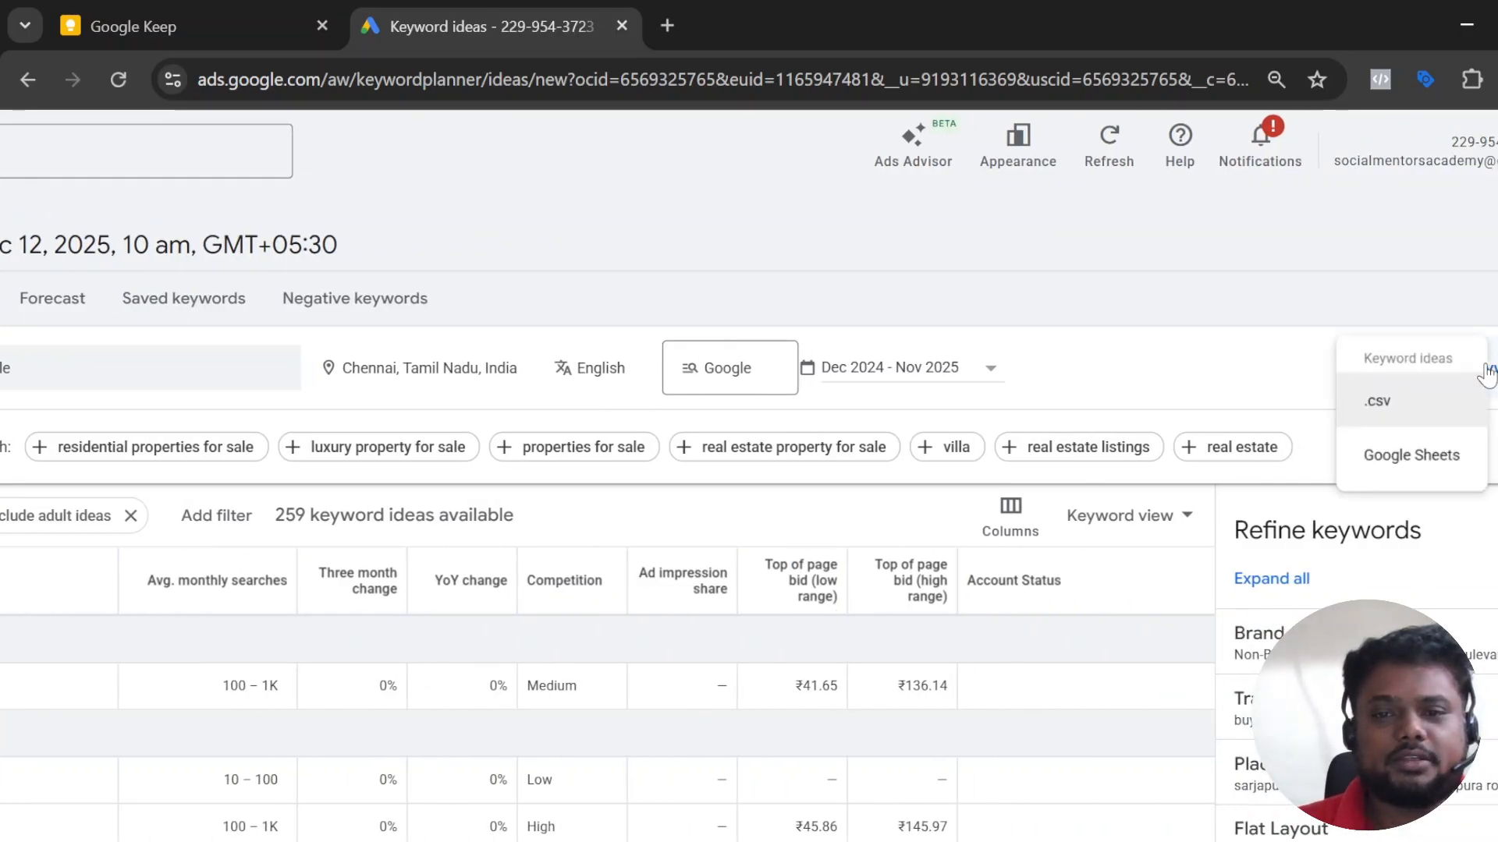
{"action": "left_click", "coordinate": [1405, 400]}
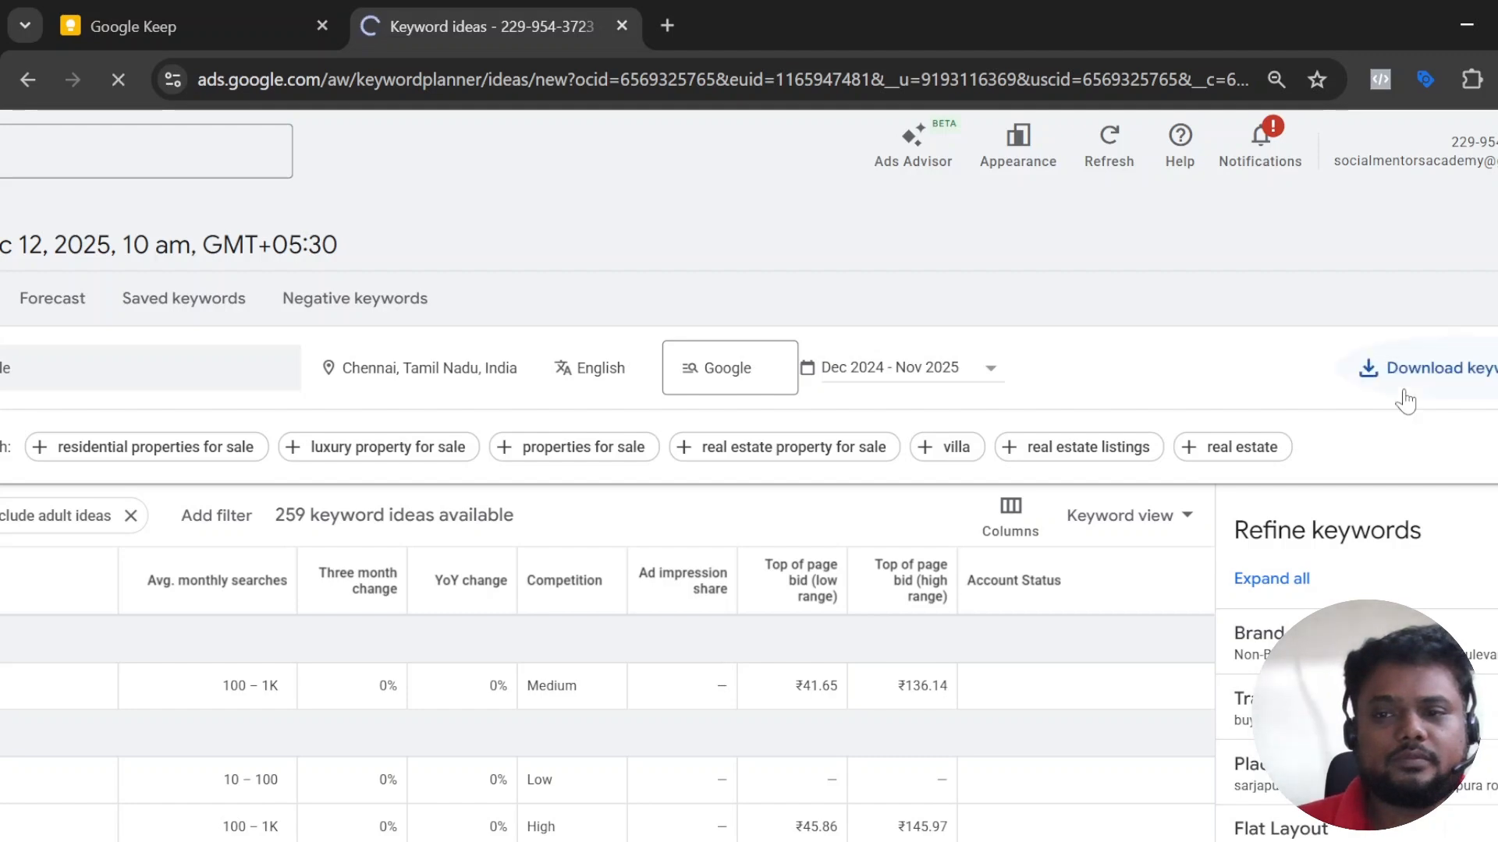
{"action": "scroll", "coordinate": [1407, 400], "scroll_direction": "down", "scroll_amount": 1}
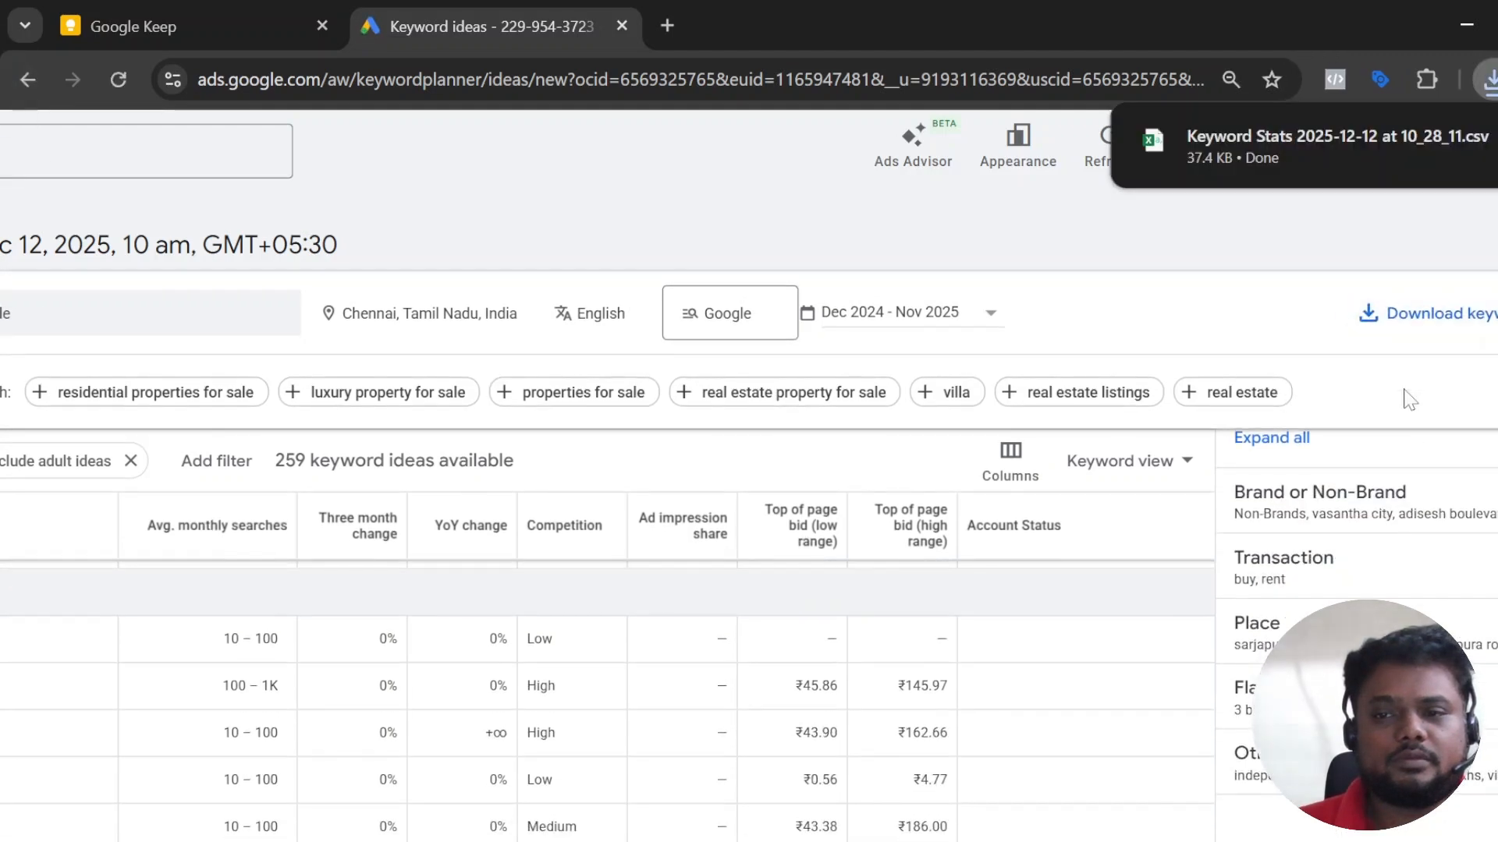
{"action": "key", "text": "ctrl+plus"}
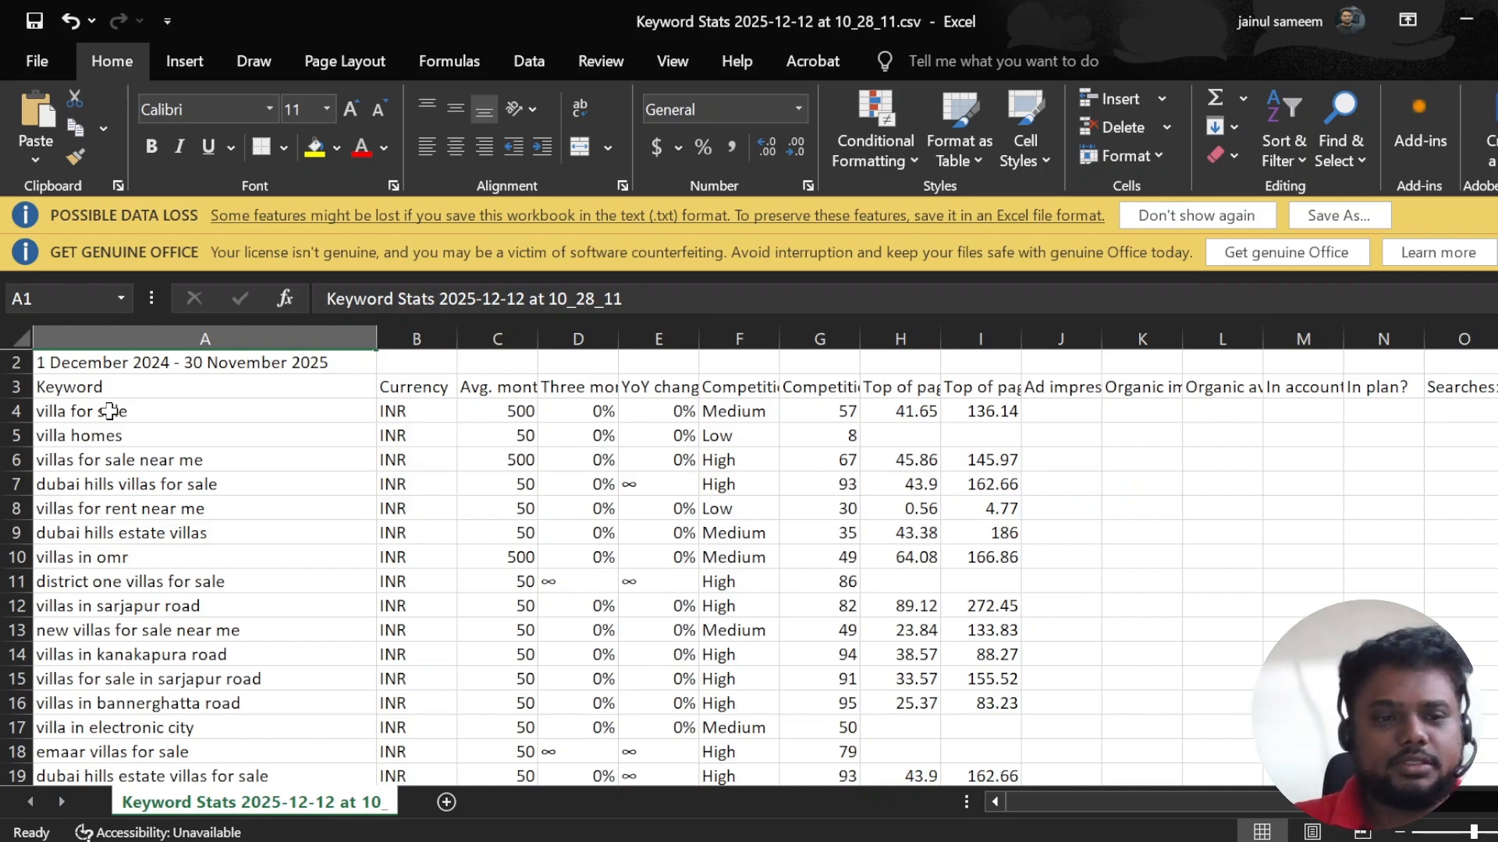
Copy all the keywords in column A, from "villa for sale" in A4 down to row 262.
{"action": "left_click_drag", "start_coordinate": [109, 412], "coordinate": [200, 726]}
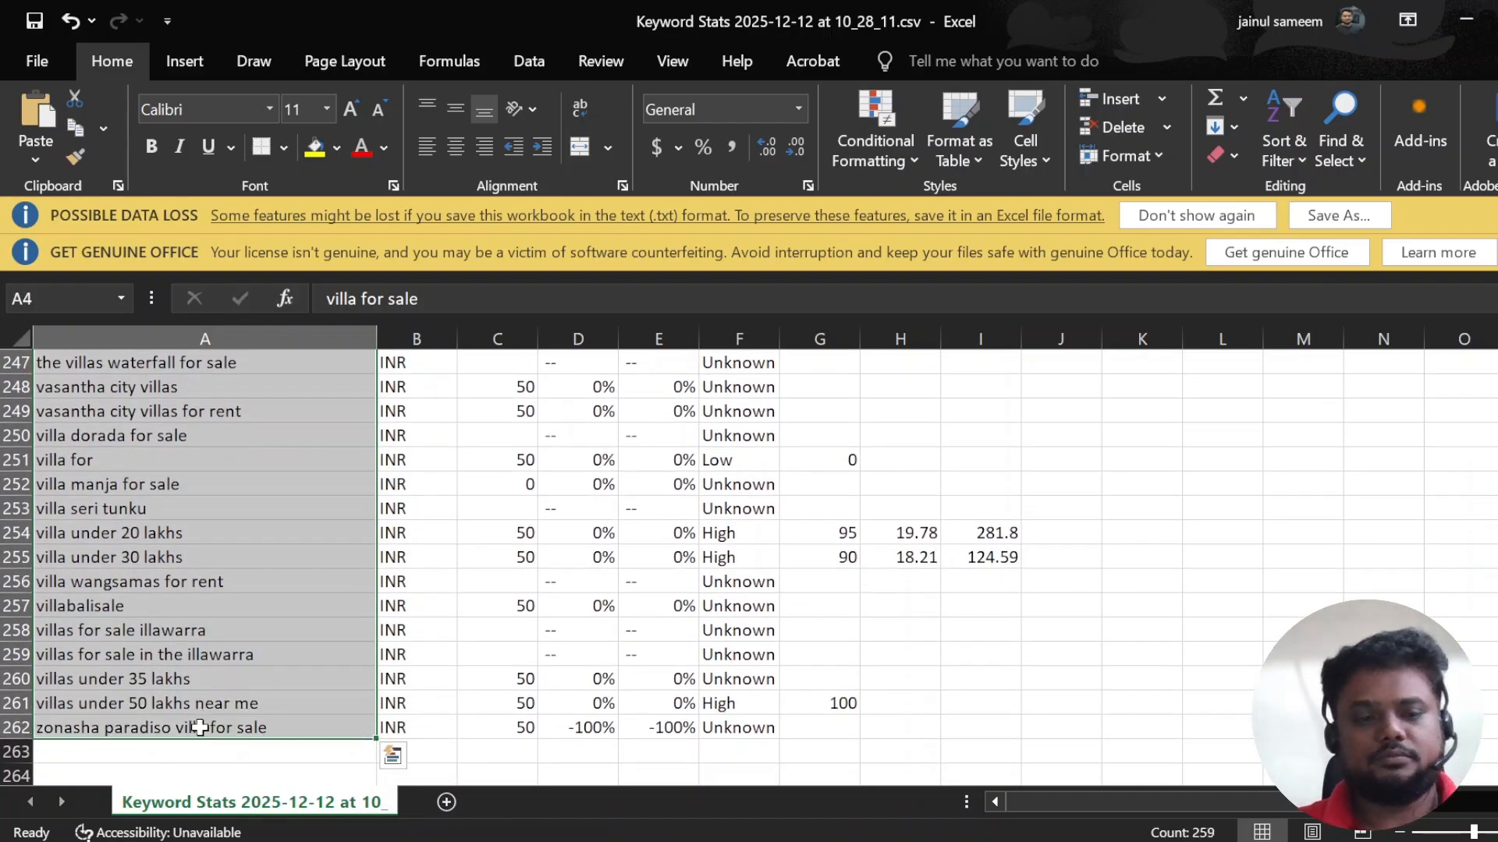
{"action": "key", "text": "ctrl+c"}
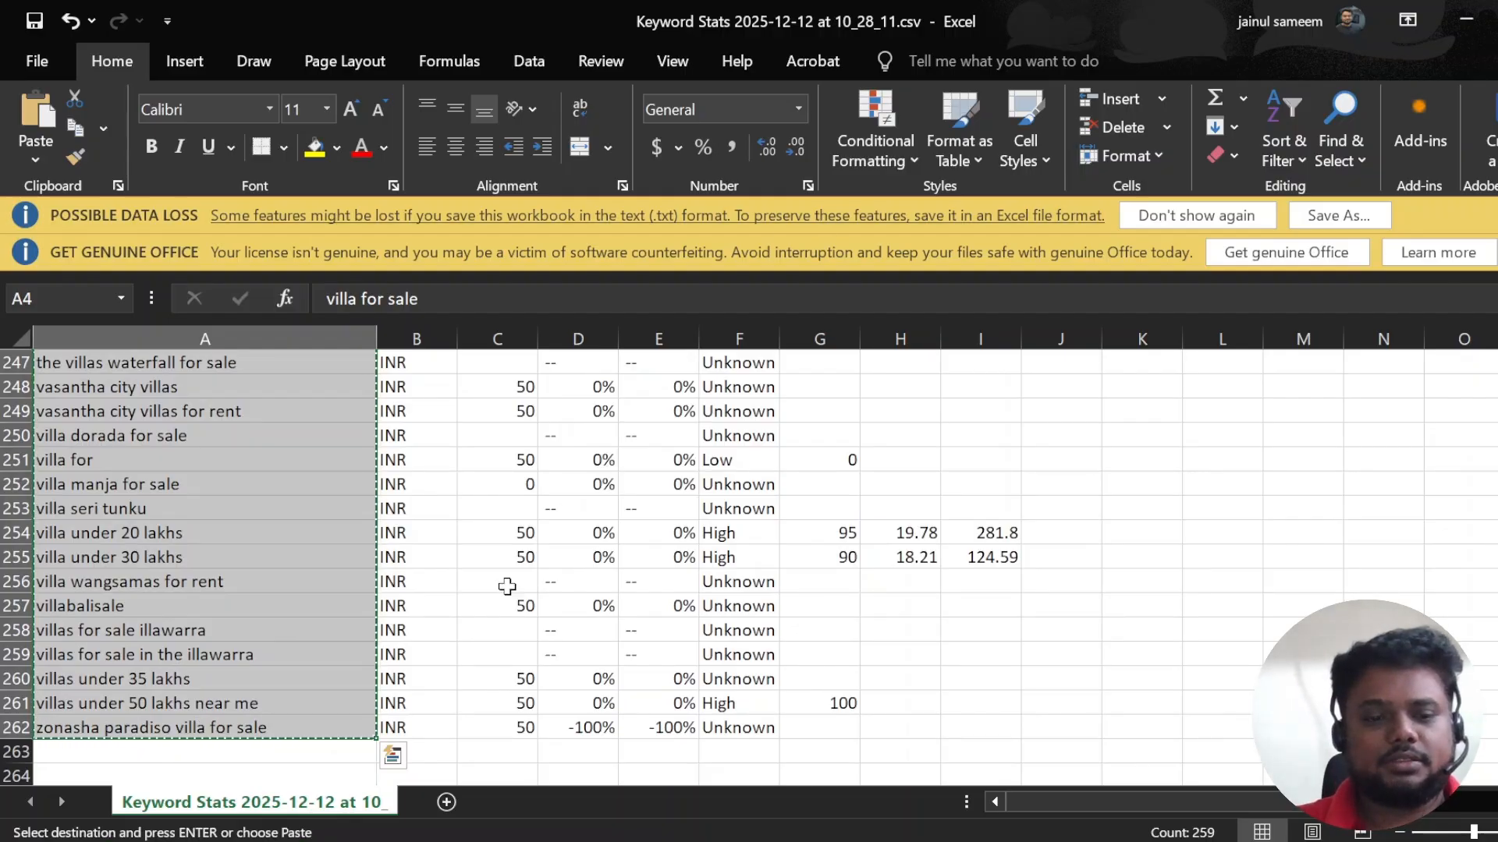
{"action": "scroll", "coordinate": [507, 587], "scroll_direction": "up", "scroll_amount": 12}
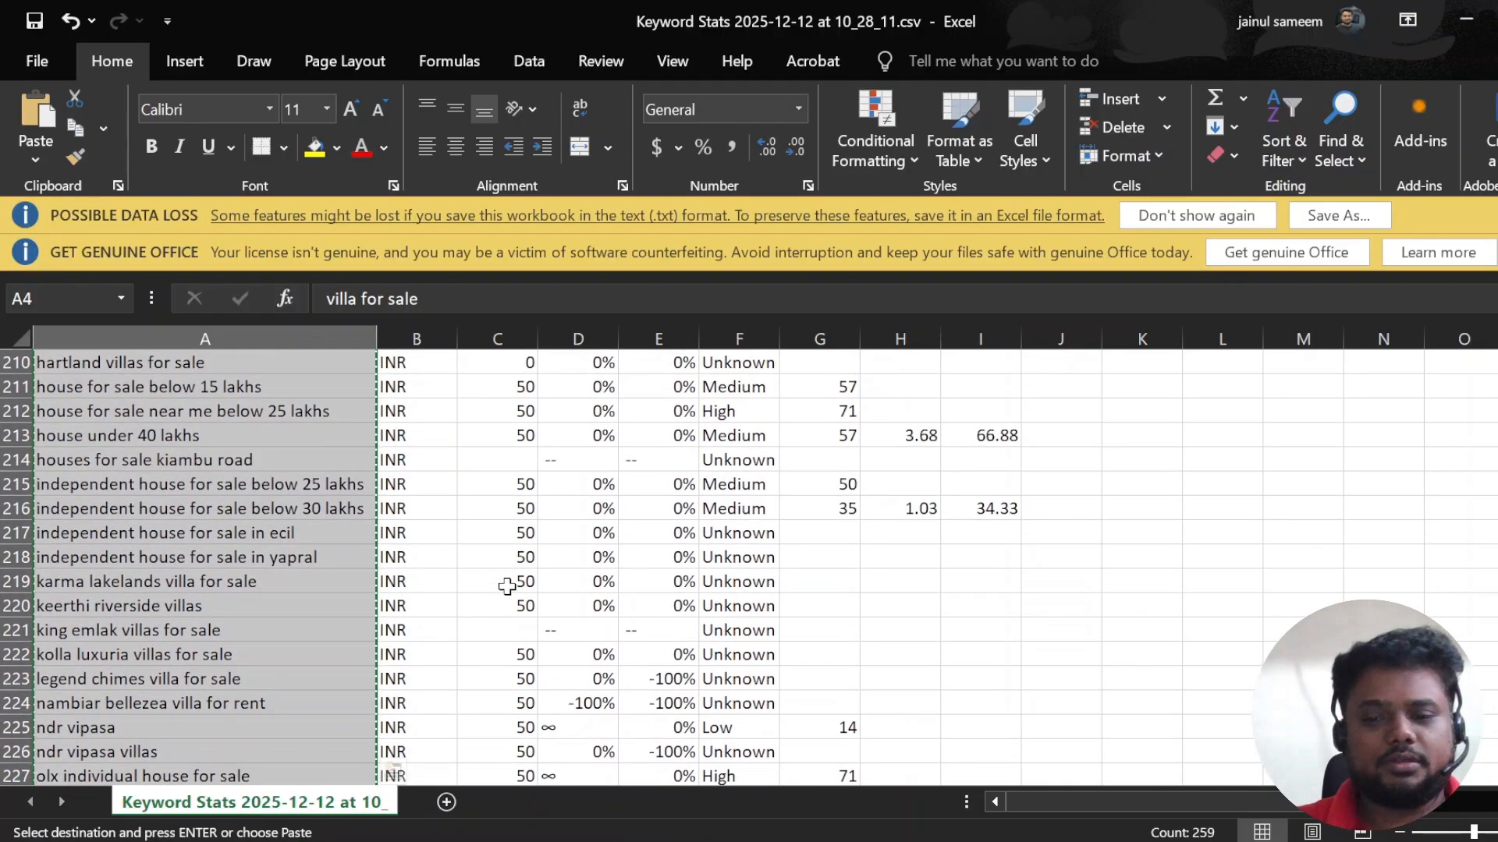
{"action": "scroll", "coordinate": [507, 587], "scroll_direction": "up", "scroll_amount": 20}
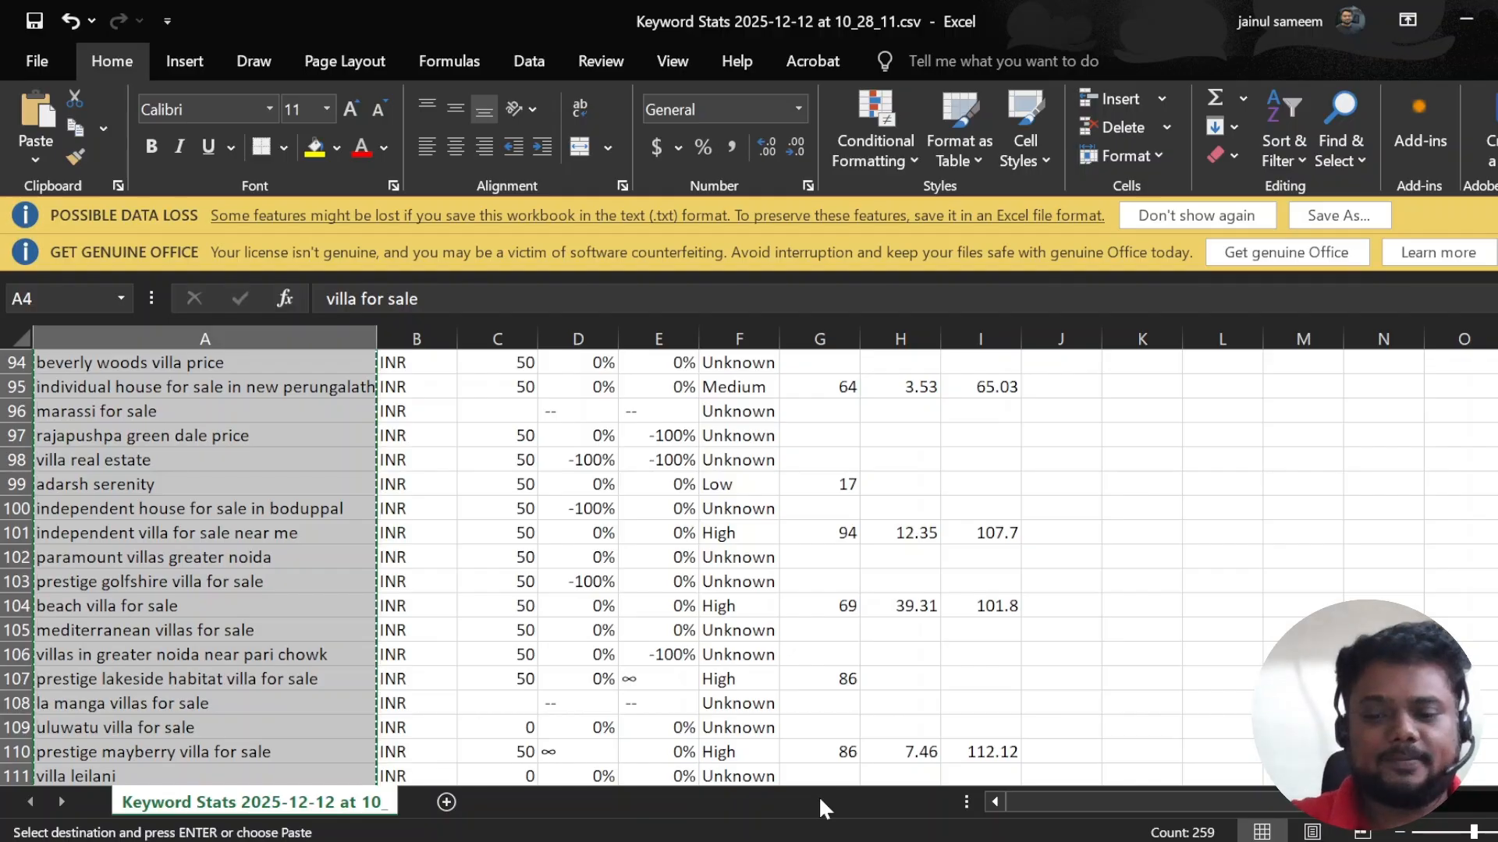
Switch to Google Keep in the browser and open the "Google Ads Keyword Prompts" note.
{"action": "key", "text": "alt+Tab"}
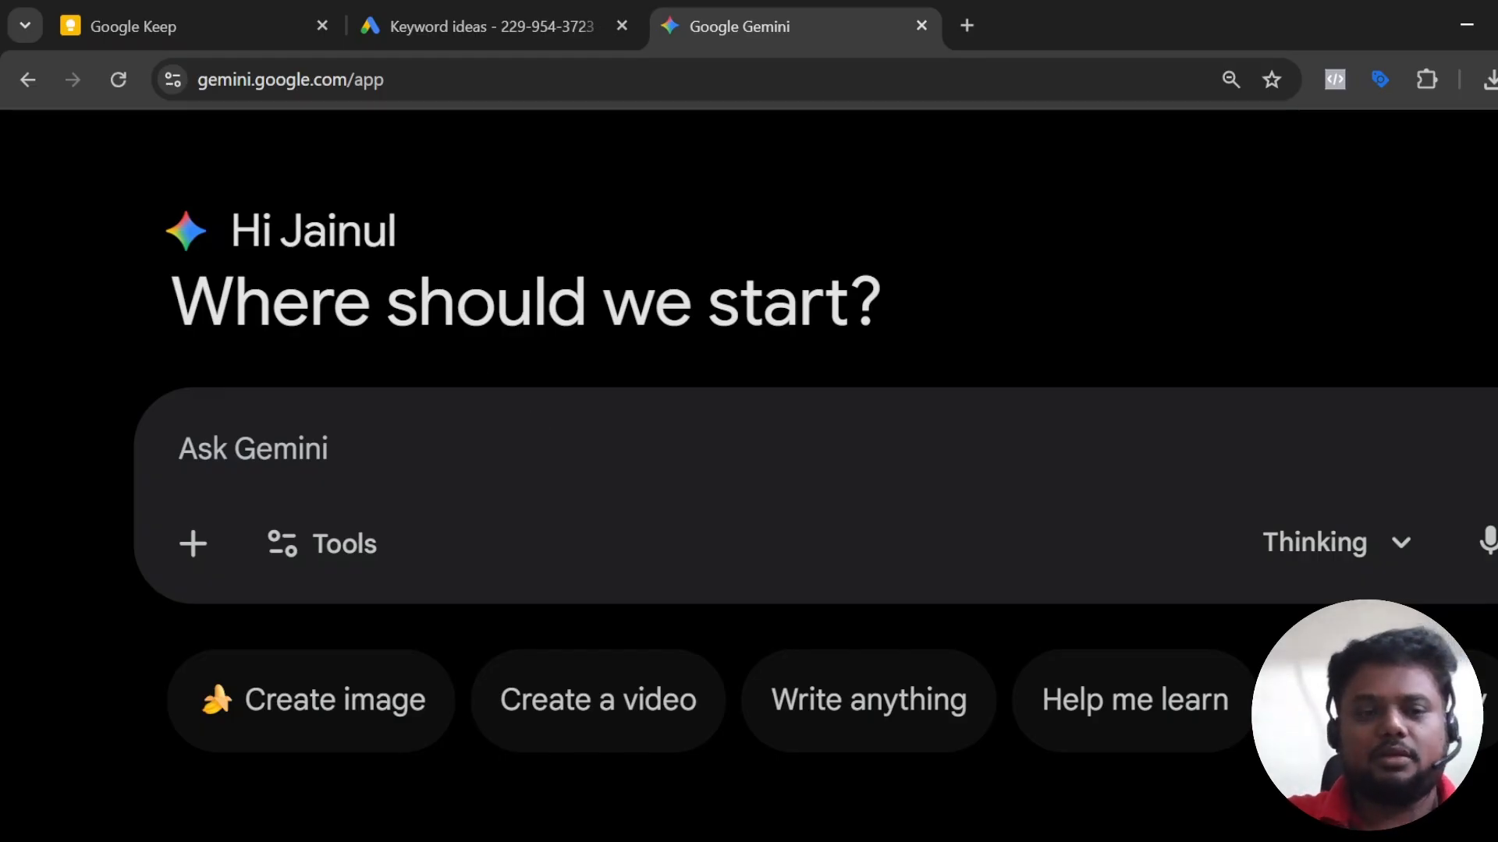
{"action": "left_click", "coordinate": [215, 31]}
{"action": "left_click", "coordinate": [652, 499]}
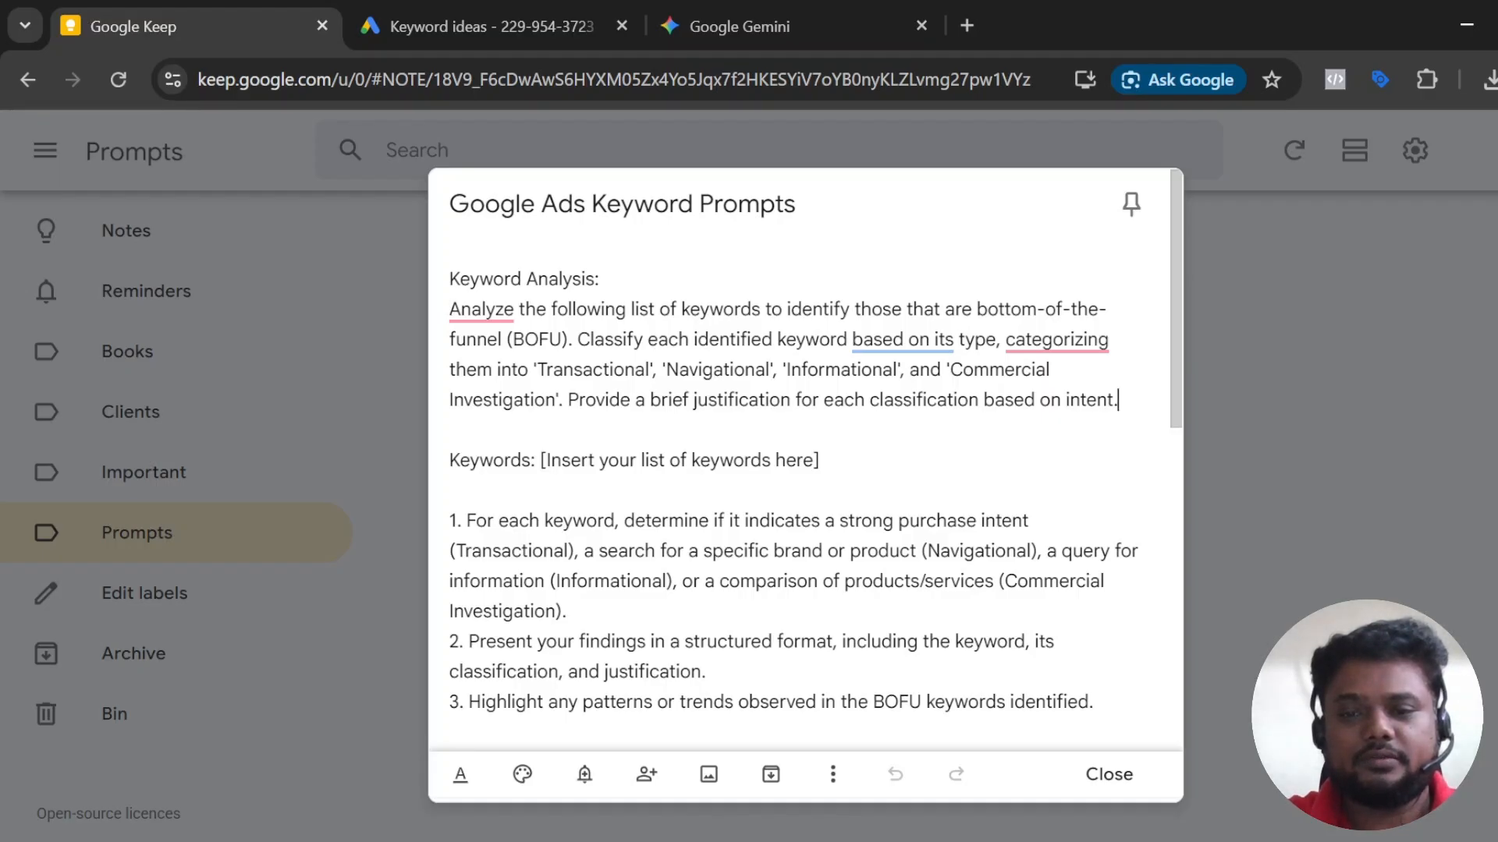
Review the note's Keyword Analysis prompt and highlight it from its heading through instruction 3.
{"action": "scroll", "coordinate": [803, 461], "scroll_direction": "down", "scroll_amount": 3}
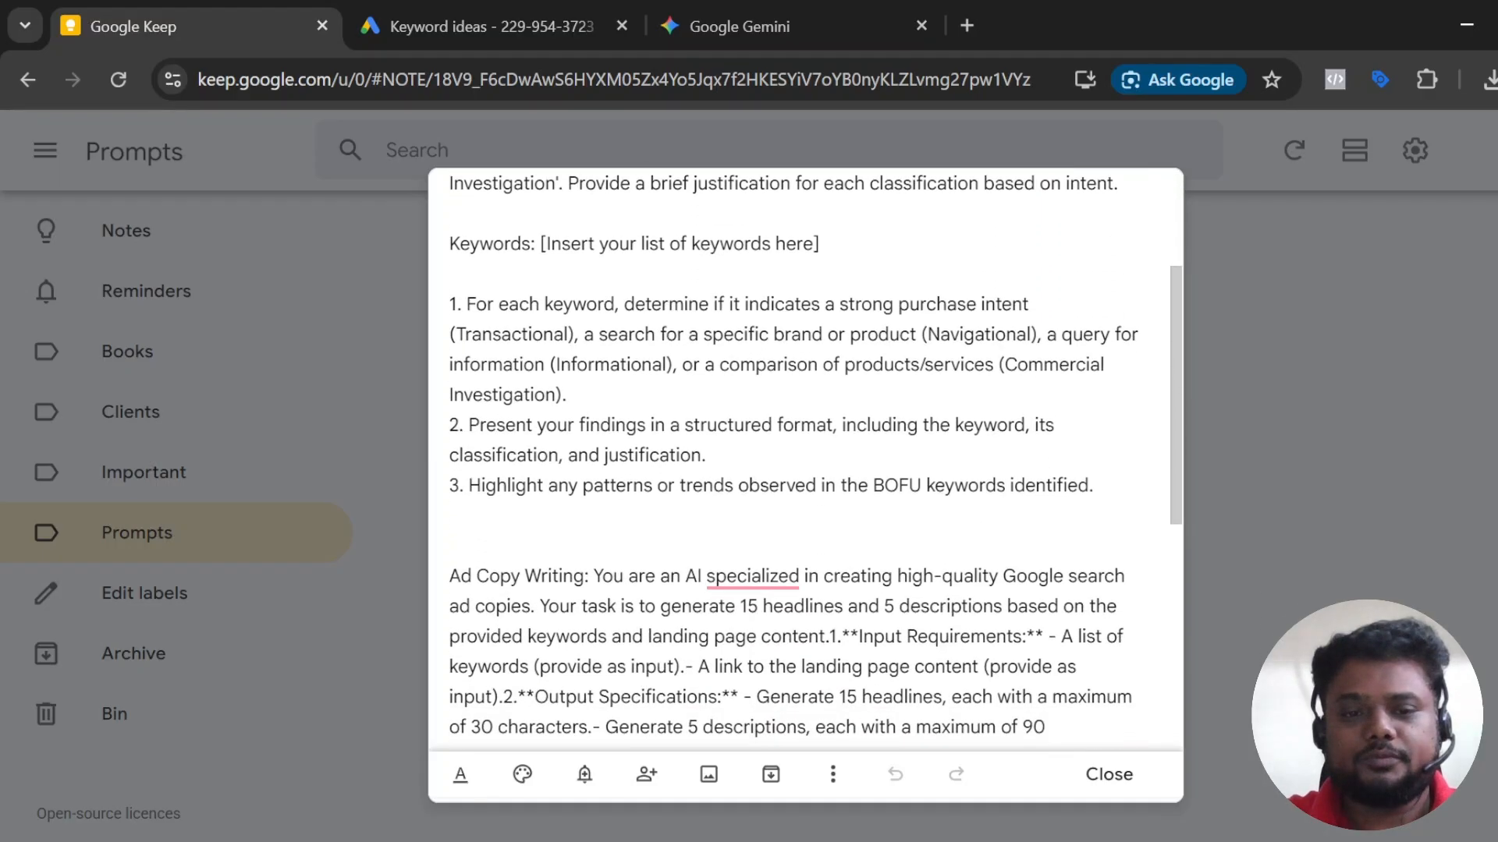
{"action": "scroll", "coordinate": [803, 460], "scroll_direction": "down", "scroll_amount": 1}
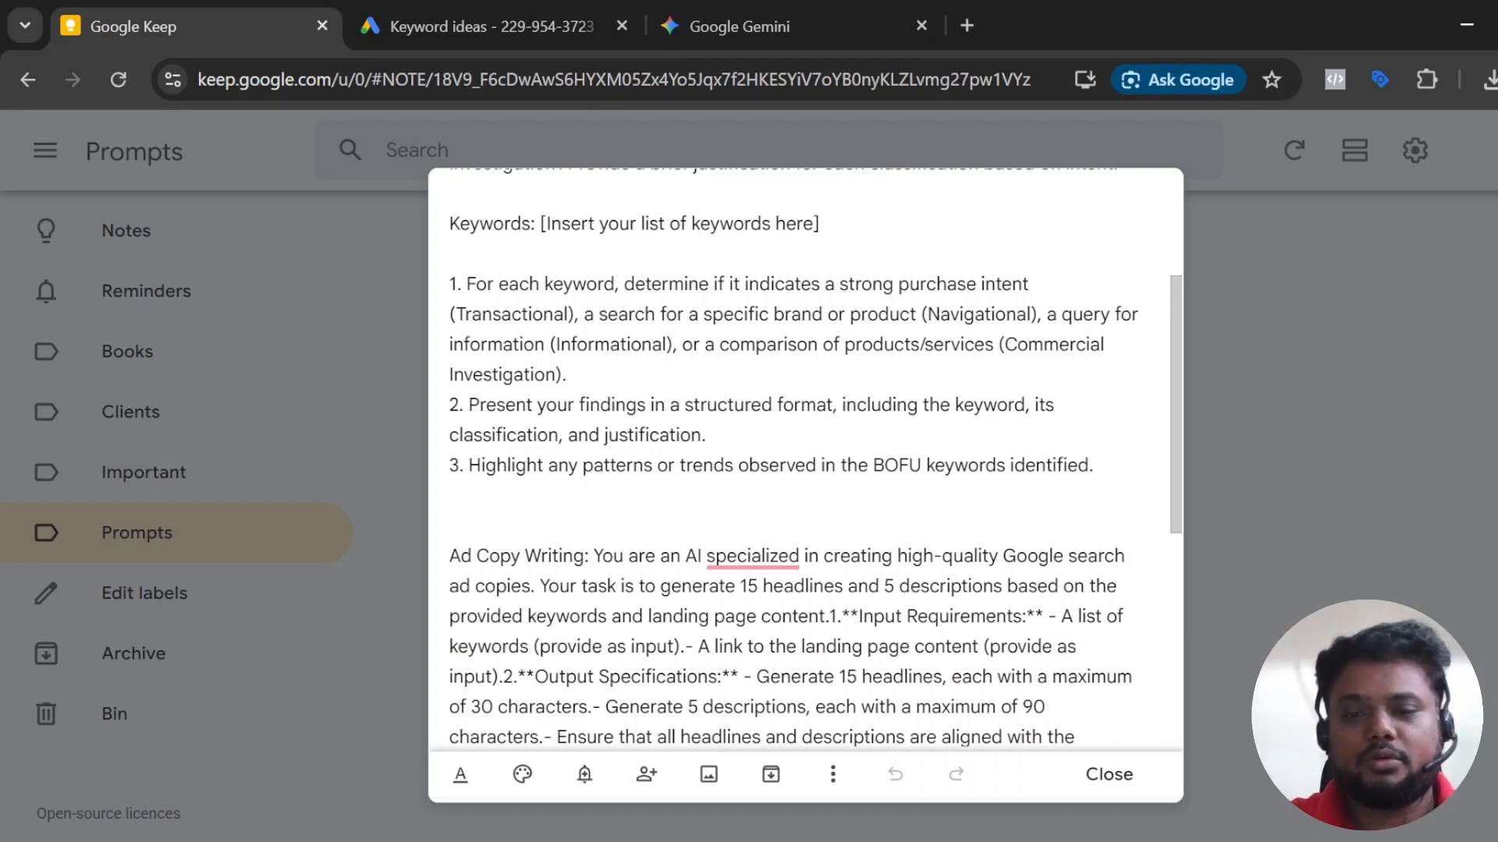
{"action": "scroll", "coordinate": [805, 460], "scroll_direction": "up", "scroll_amount": 2}
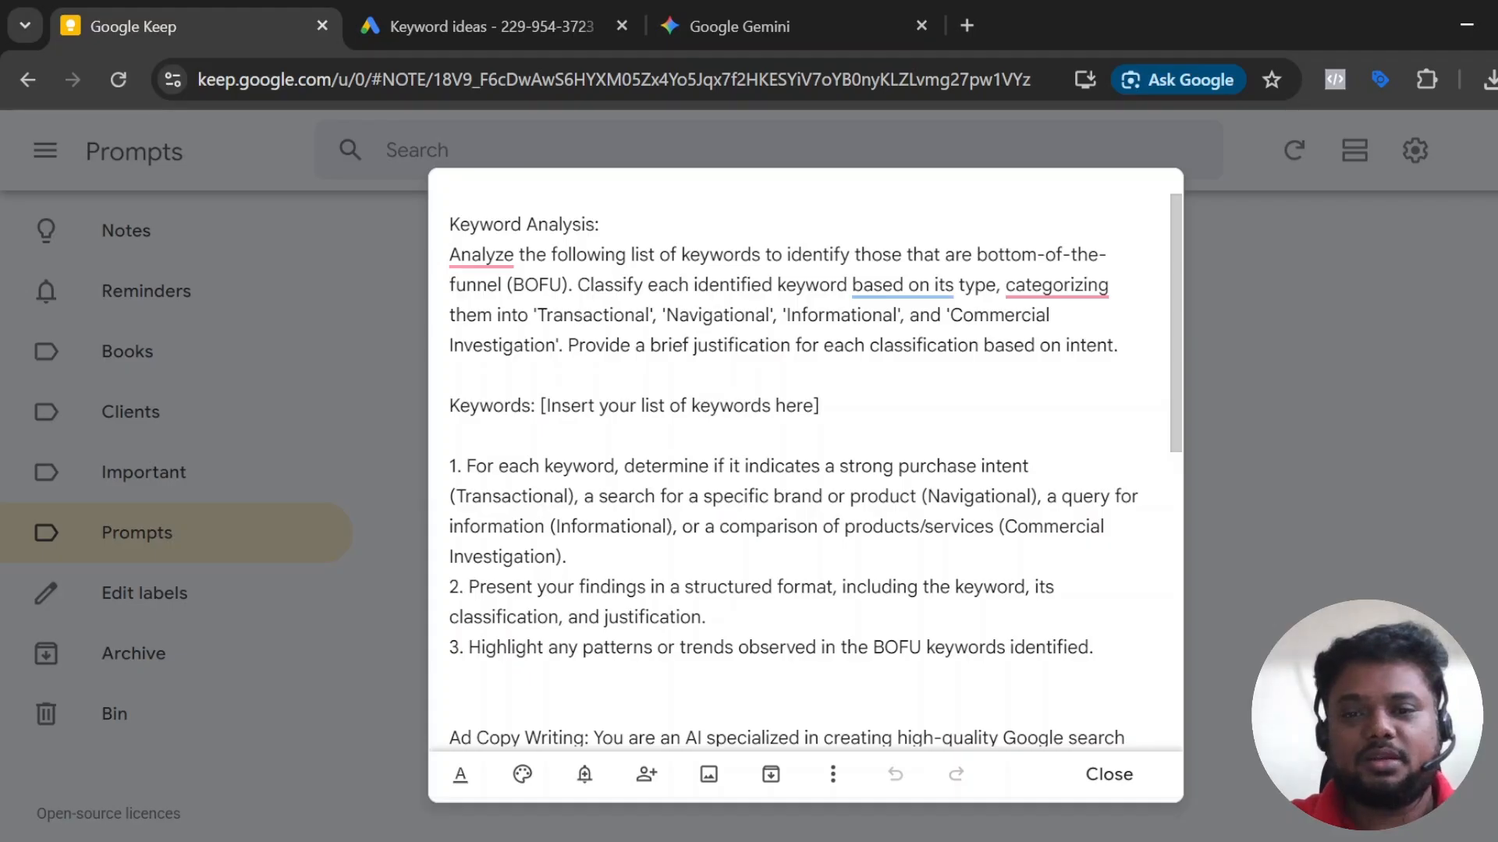
{"action": "scroll", "coordinate": [805, 460], "scroll_direction": "down", "scroll_amount": 2}
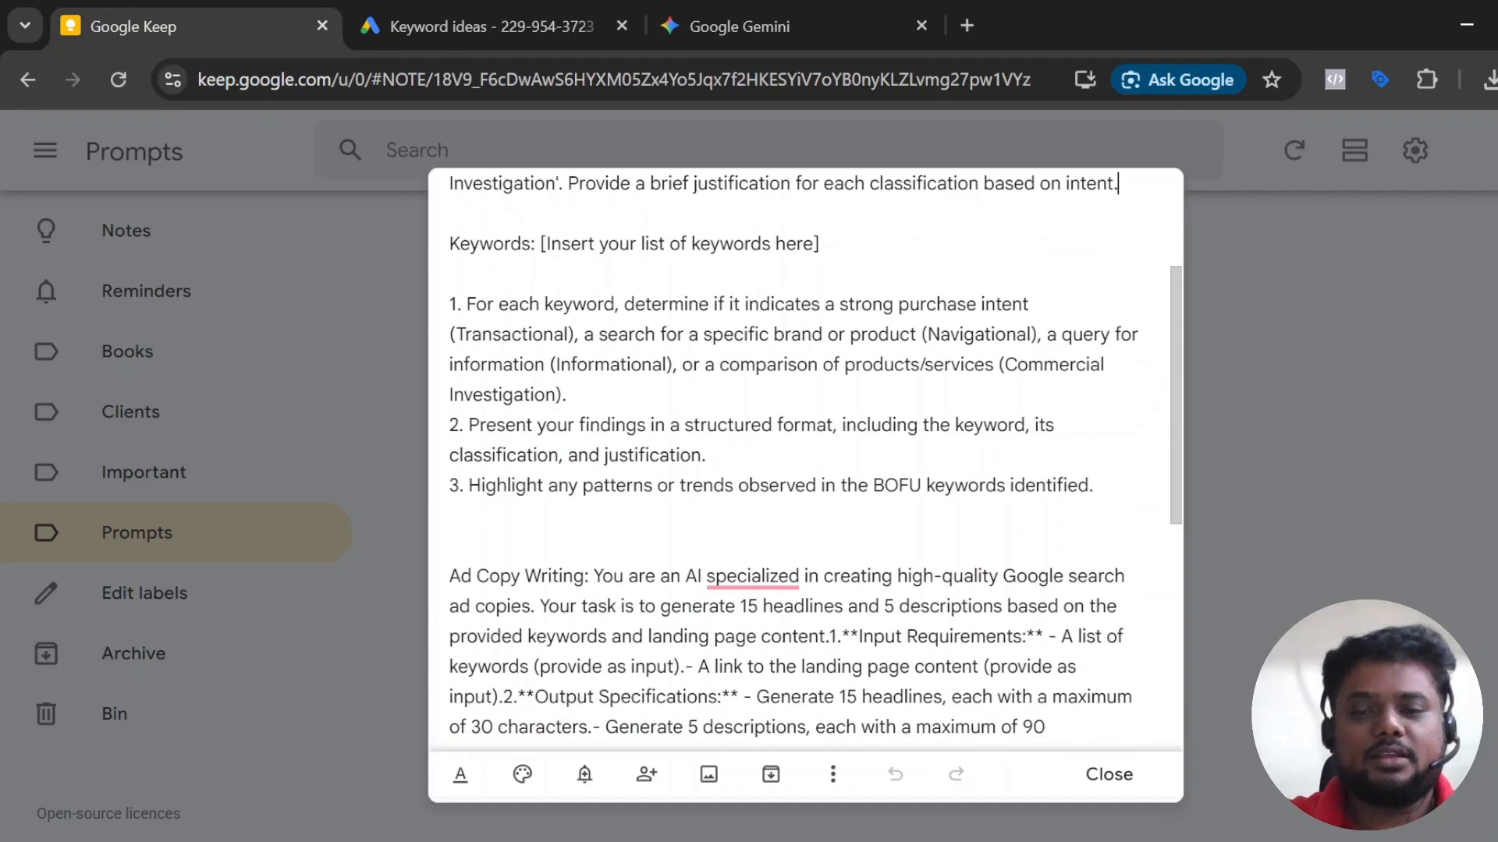
{"action": "left_click_drag", "start_coordinate": [1094, 485], "coordinate": [366, 164]}
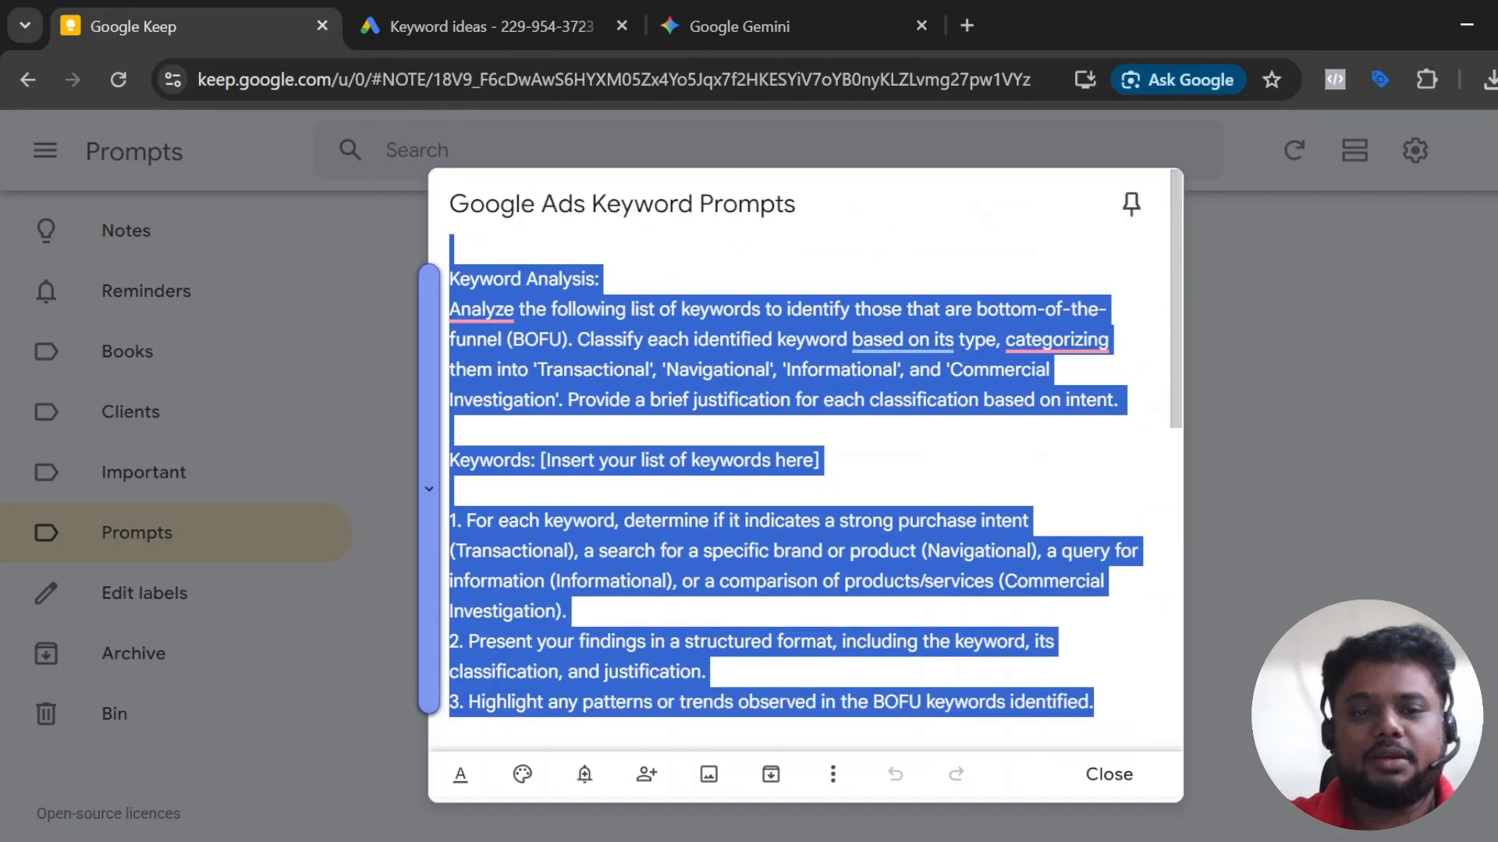
{"action": "left_click", "coordinate": [468, 336]}
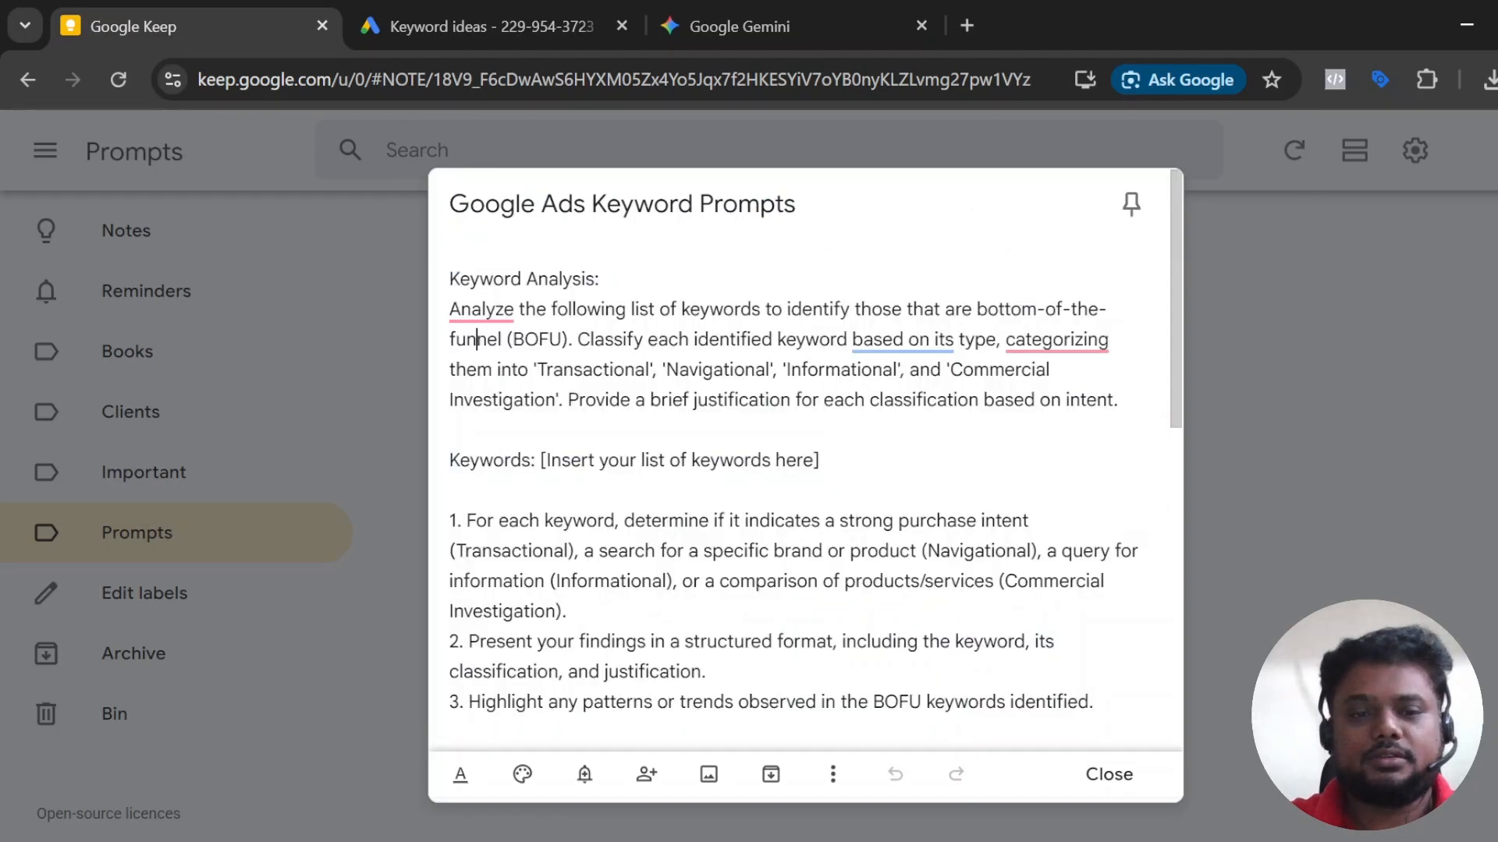
Copy the Keyword Analysis prompt from "Analyze the following list" through instruction 3 and paste it into the prompt box on the Gemini page.
{"action": "left_click_drag", "start_coordinate": [450, 309], "coordinate": [1094, 702]}
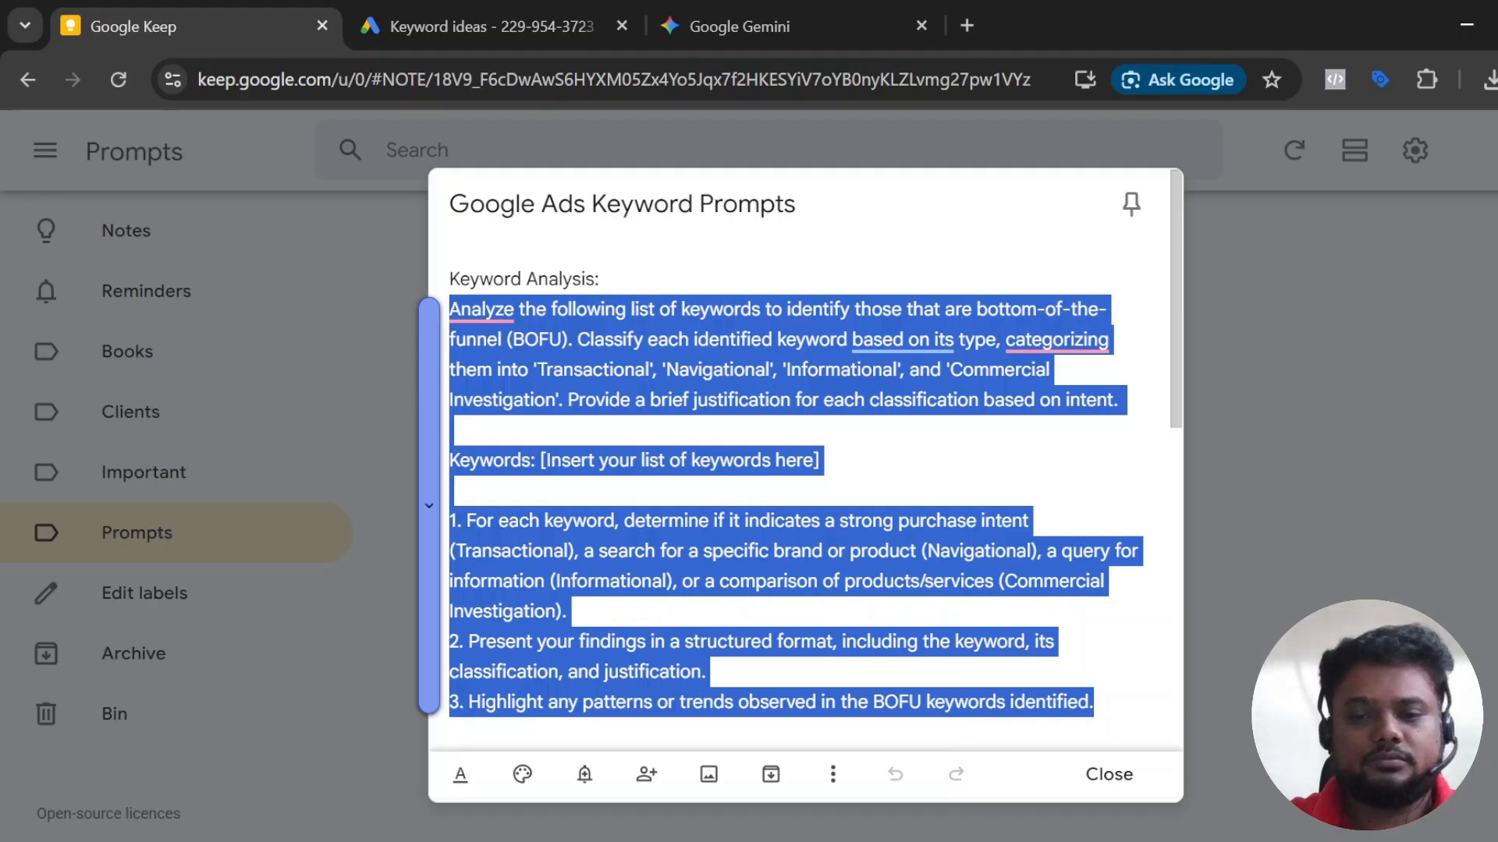
{"action": "left_click", "coordinate": [762, 3]}
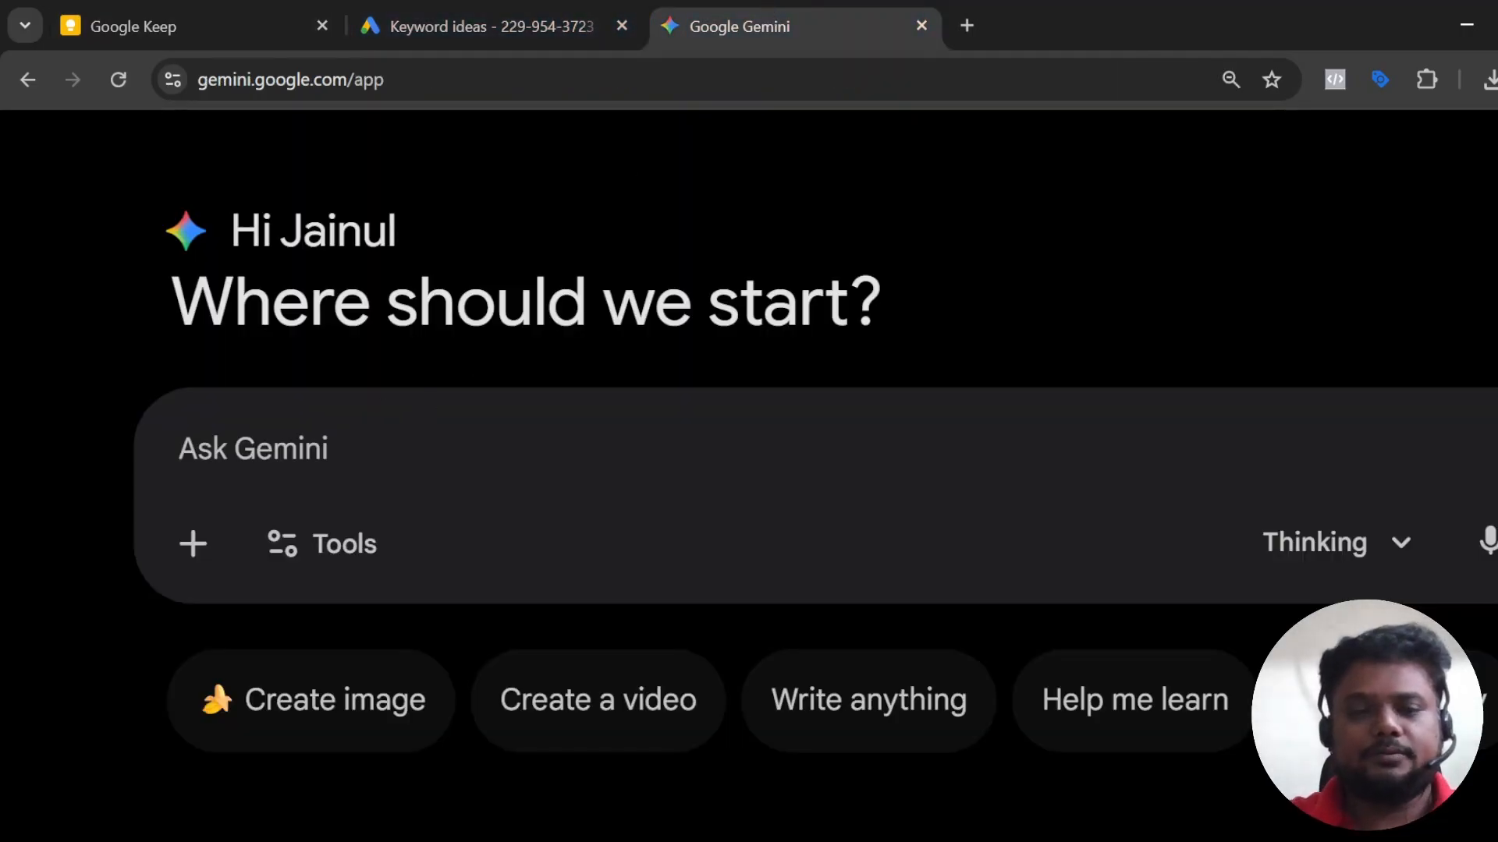
{"action": "key", "text": "ctrl+v"}
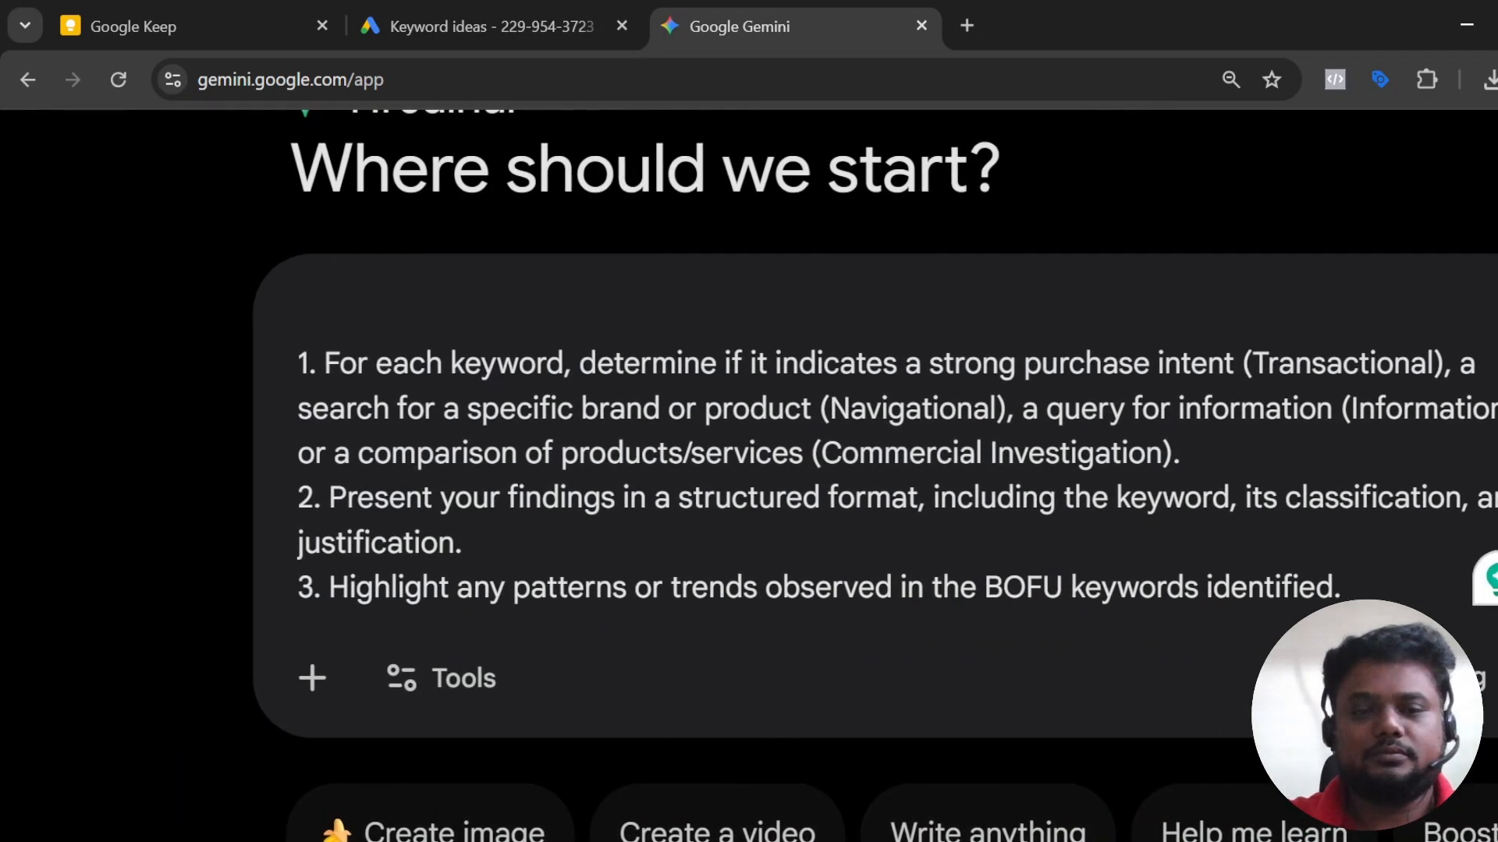
Add the line "For chennai location" as a separate paragraph between the classification instructions and the Keywords line of the prompt.
{"action": "scroll", "coordinate": [825, 527], "scroll_direction": "up", "scroll_amount": 5}
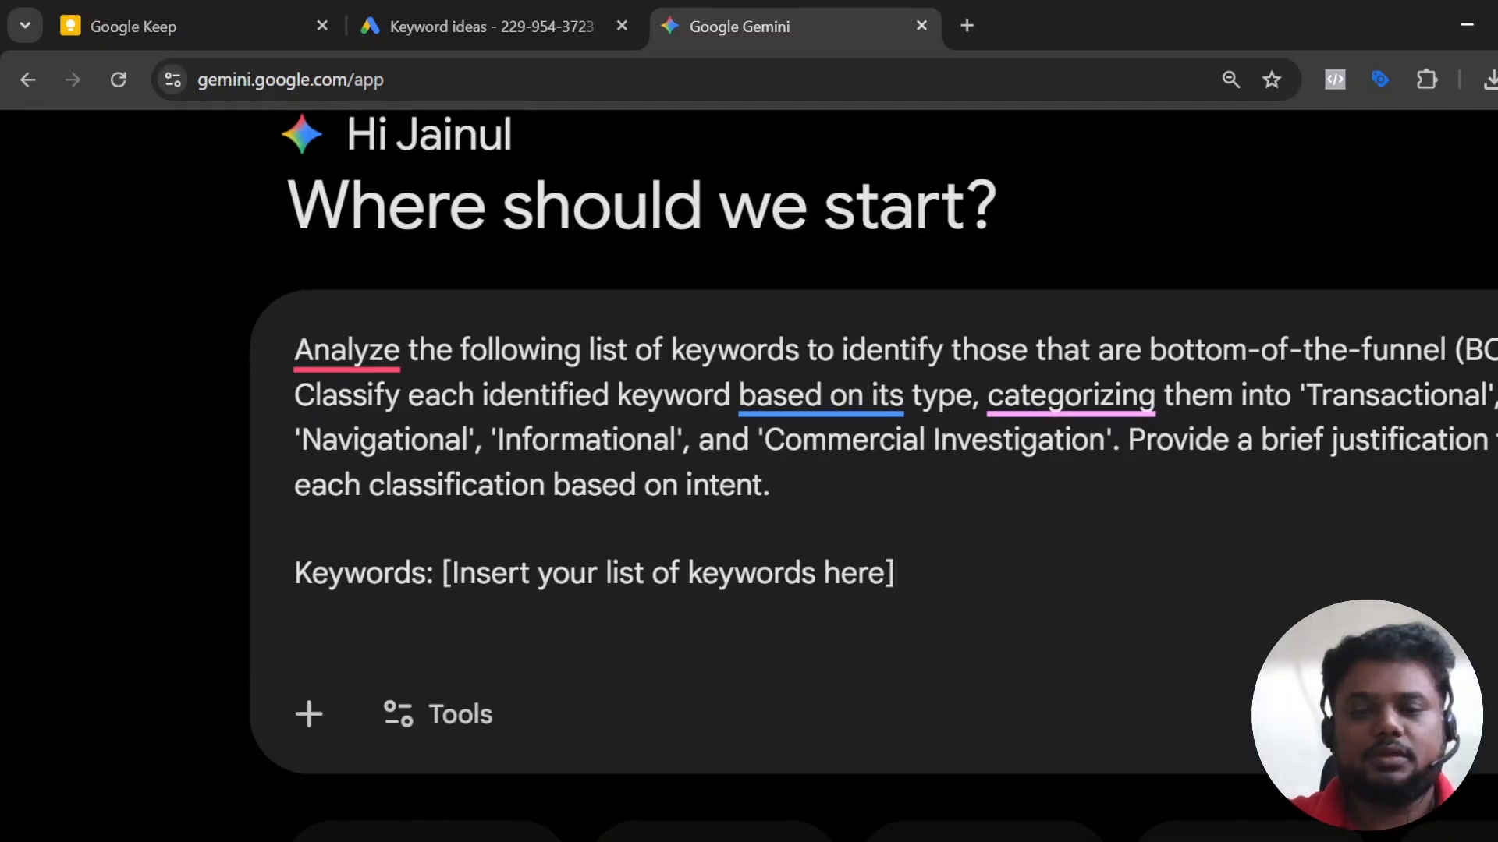
{"action": "left_click", "coordinate": [778, 485]}
{"action": "key", "text": "shift+Return"}
{"action": "key", "text": "shift+Return"}
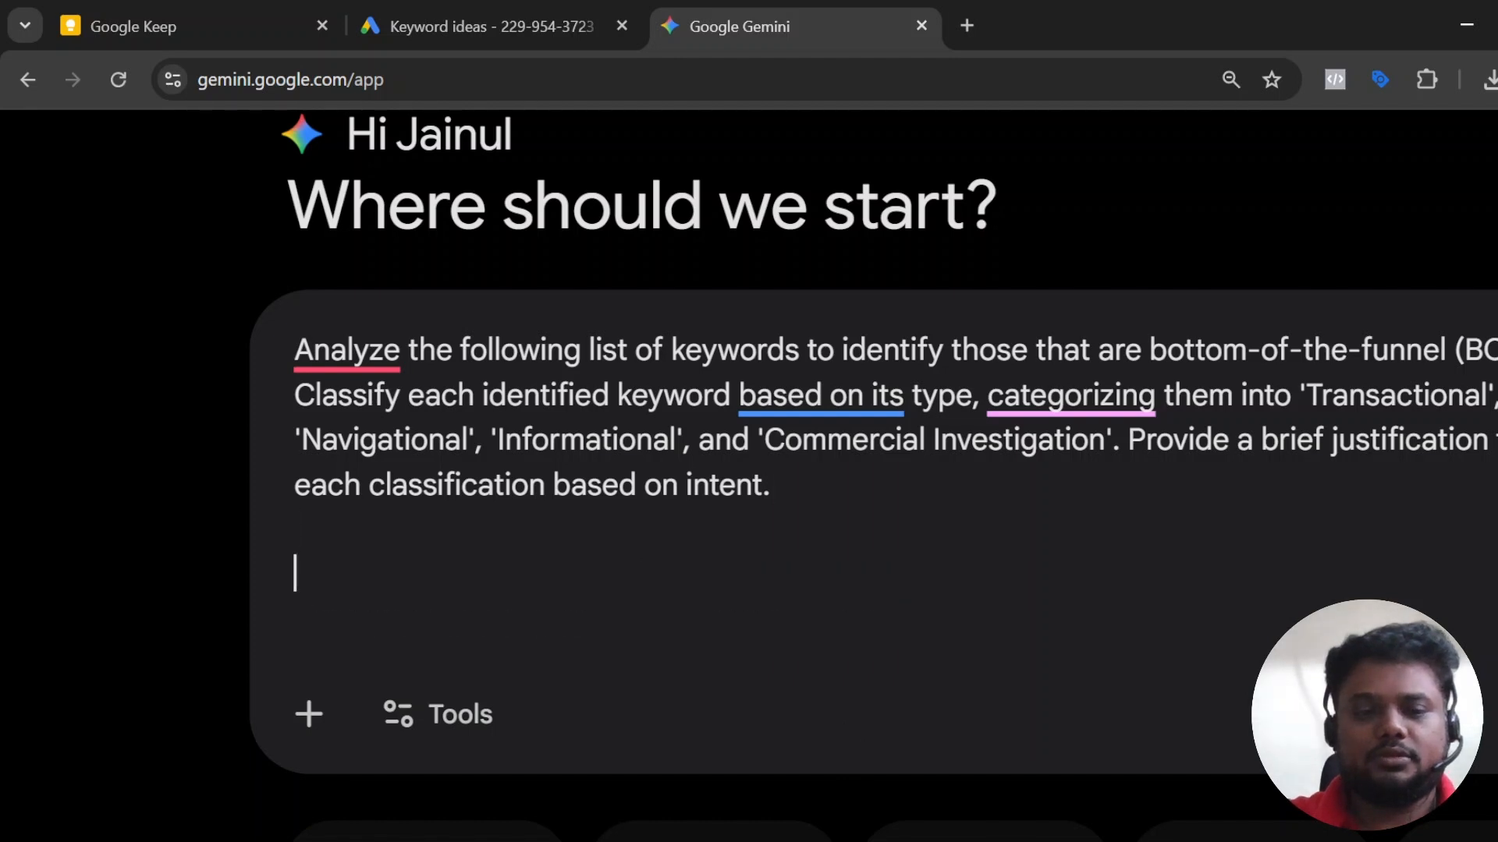
{"action": "type", "text": "For ch"}
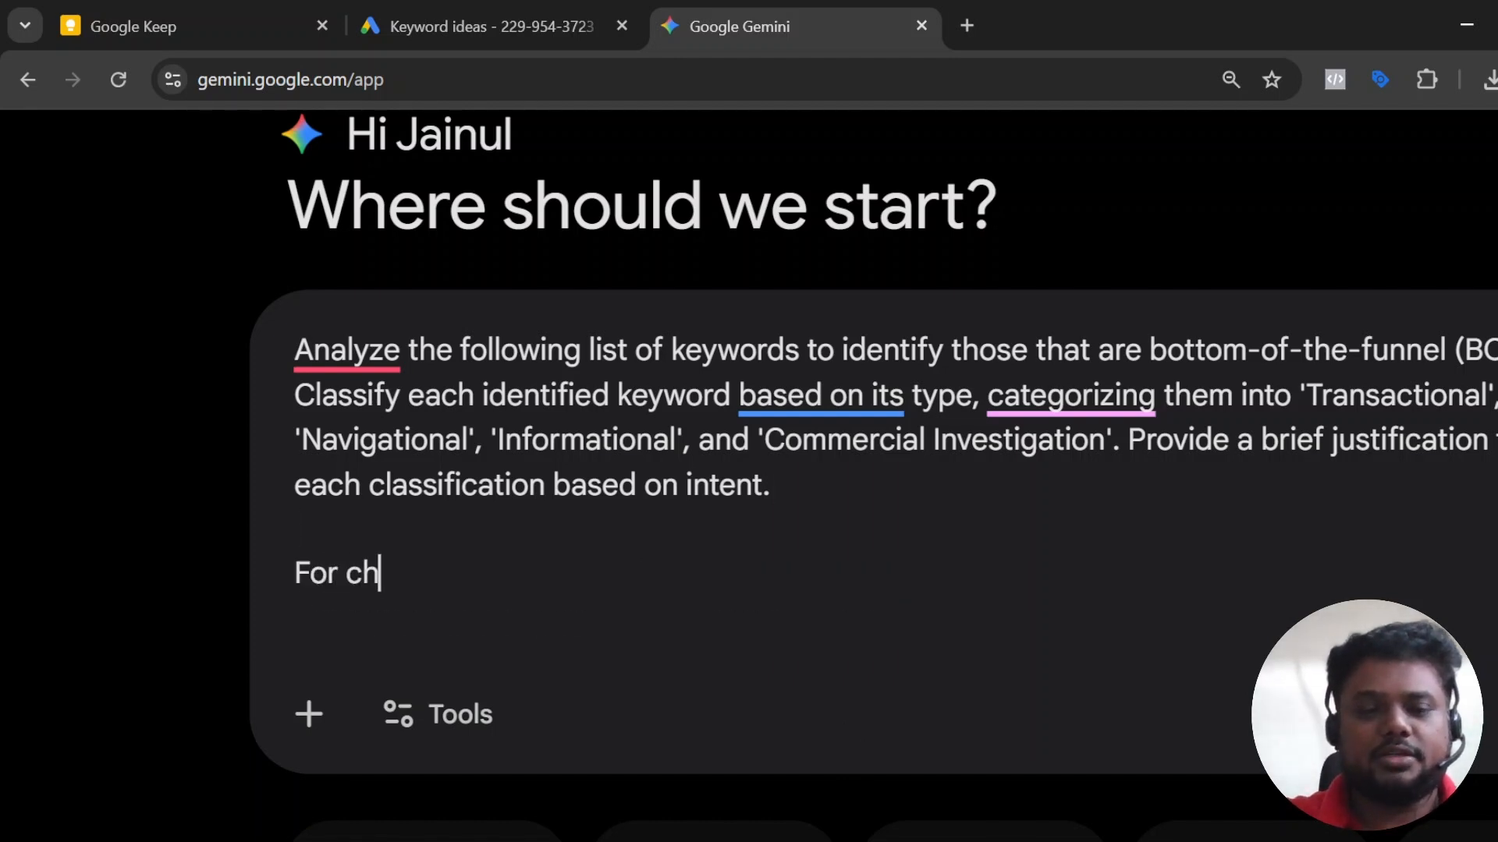
{"action": "type", "text": "ennai lo"}
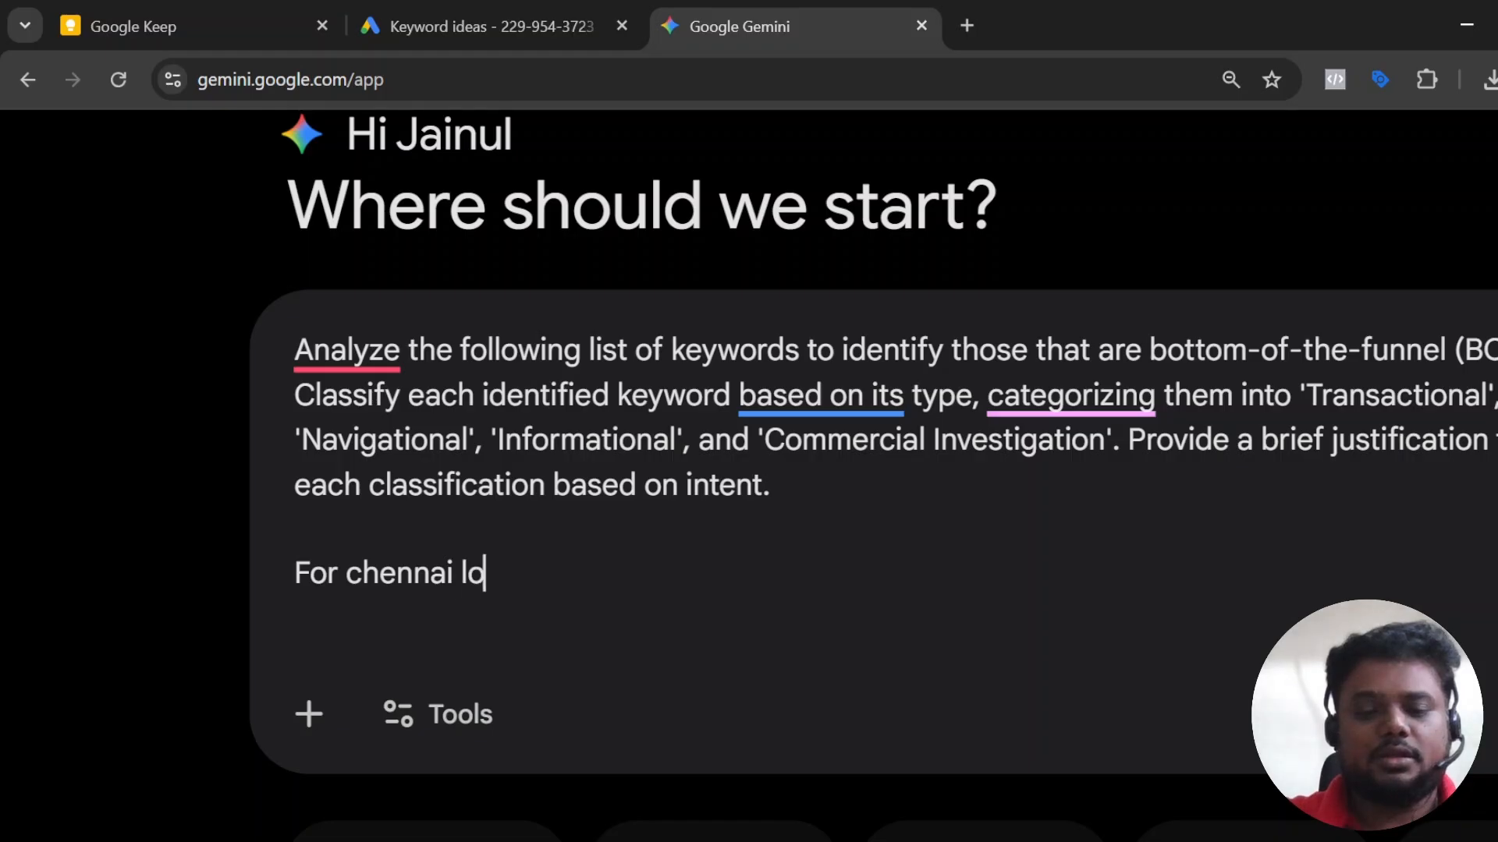
{"action": "type", "text": "cation"}
{"action": "scroll", "coordinate": [780, 468], "scroll_direction": "down", "scroll_amount": 4}
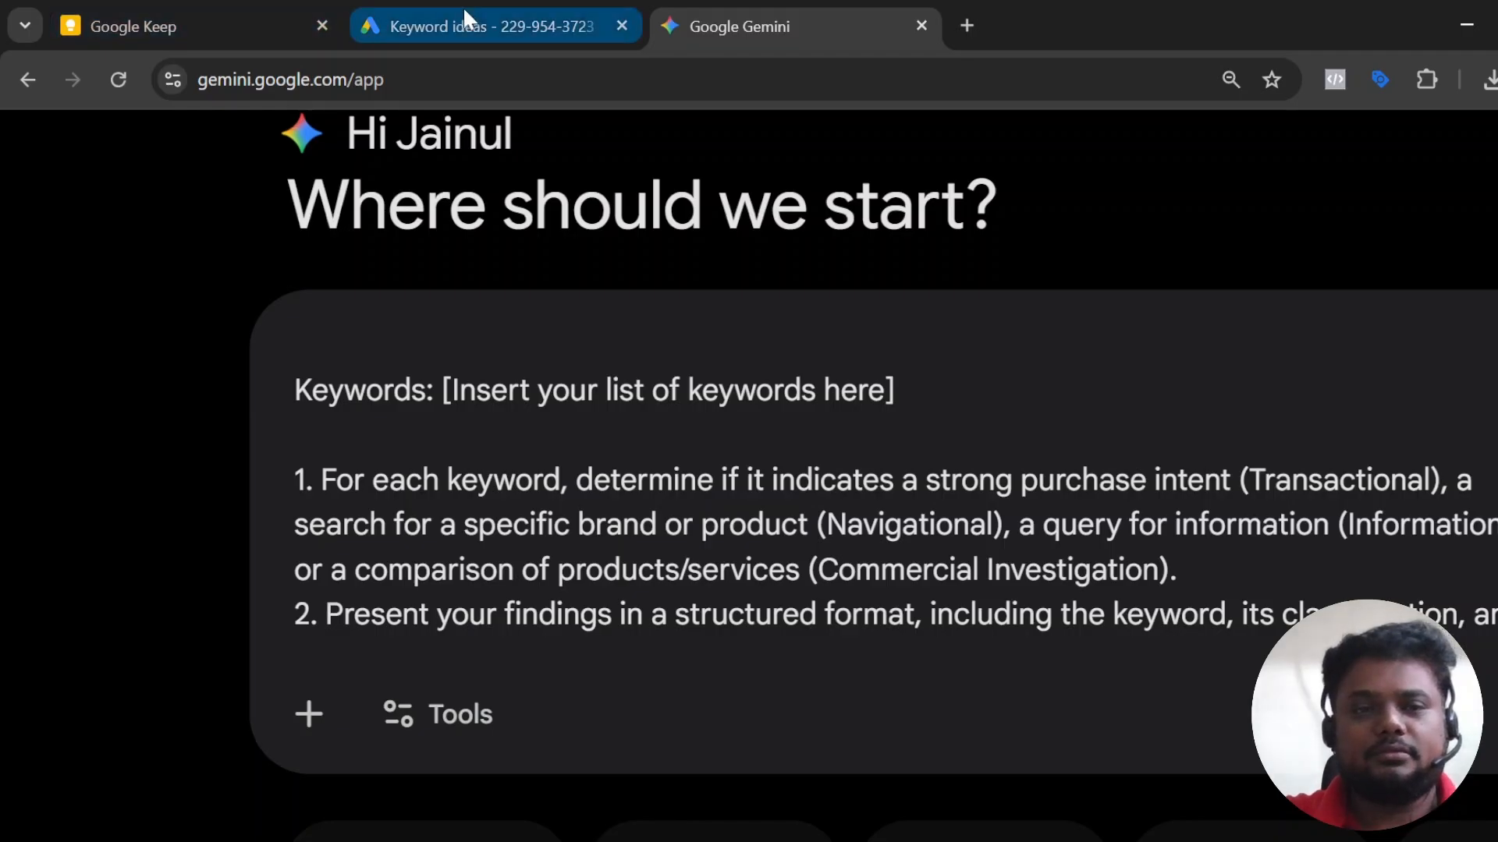
Switch to the Keyword Stats workbook in Excel and copy the keywords from A4 "villa for sale" down to A262.
{"action": "left_click", "coordinate": [436, 14]}
{"action": "left_click", "coordinate": [175, 14]}
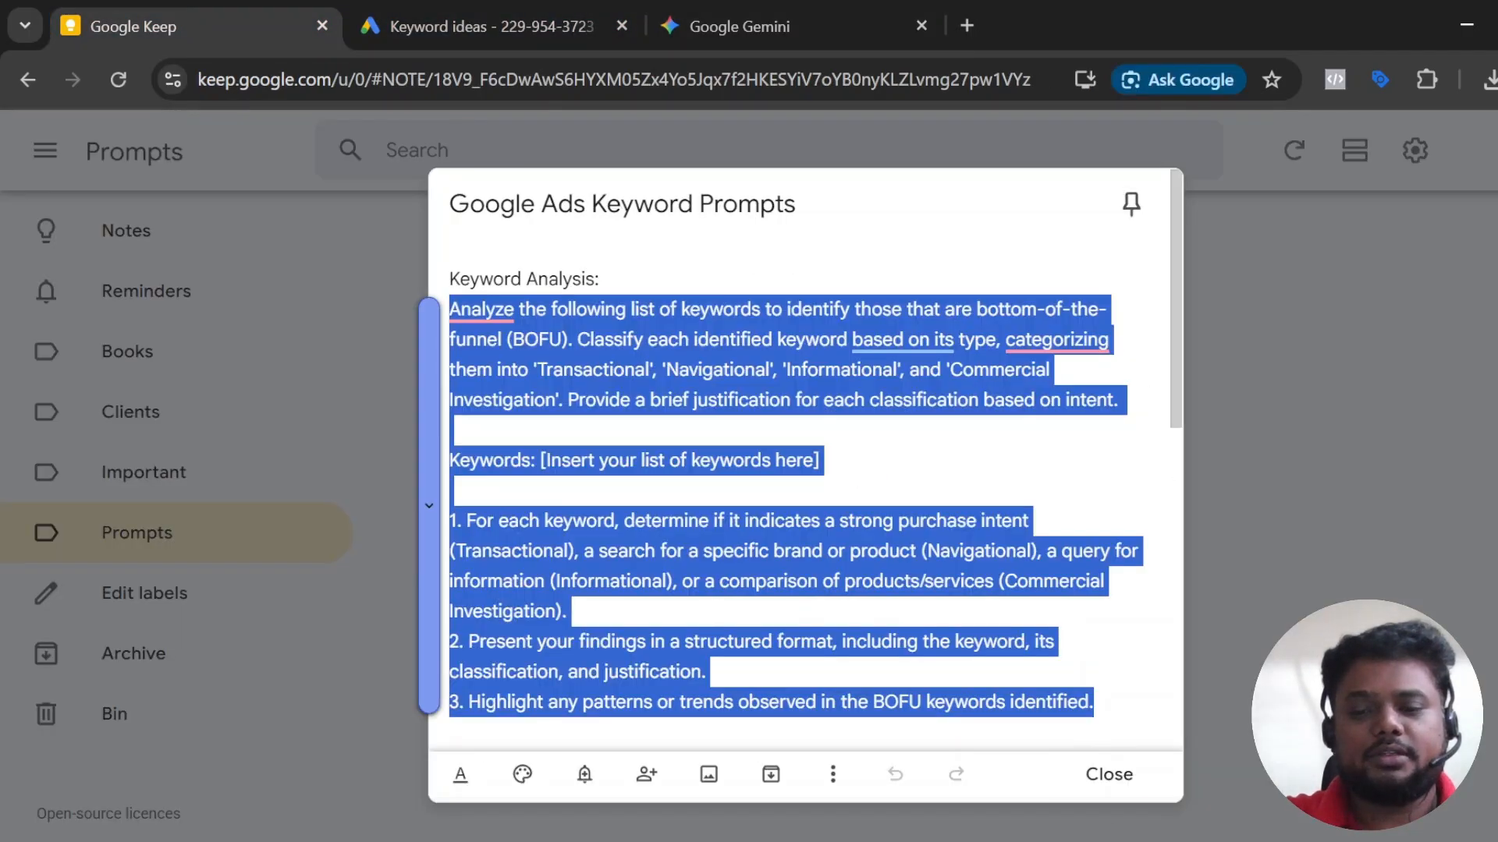
{"action": "key", "text": "alt+Tab"}
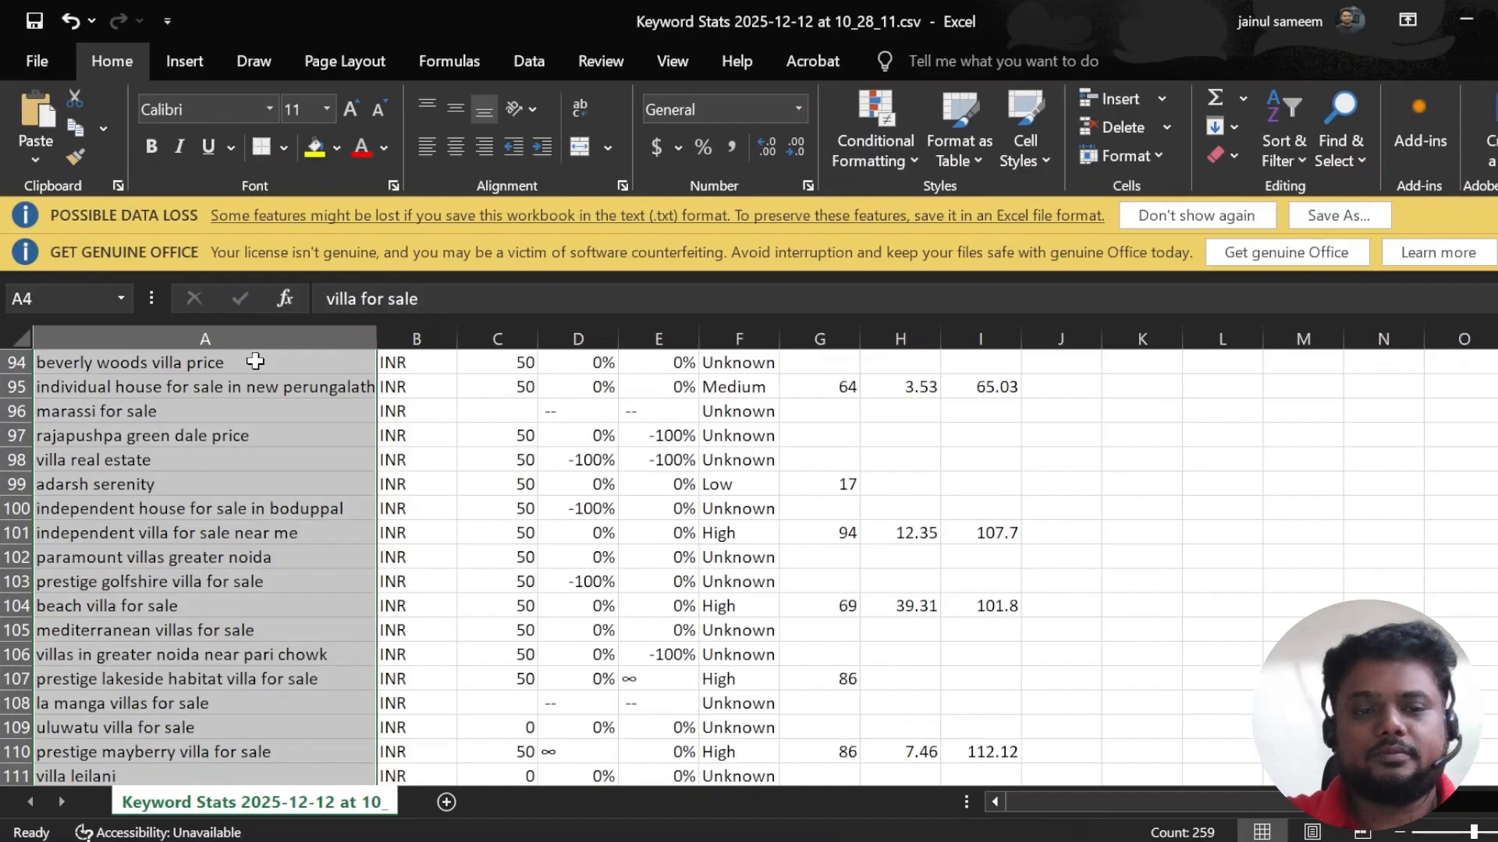
{"action": "left_click", "coordinate": [255, 361]}
{"action": "scroll", "coordinate": [242, 398], "scroll_direction": "up", "scroll_amount": 20}
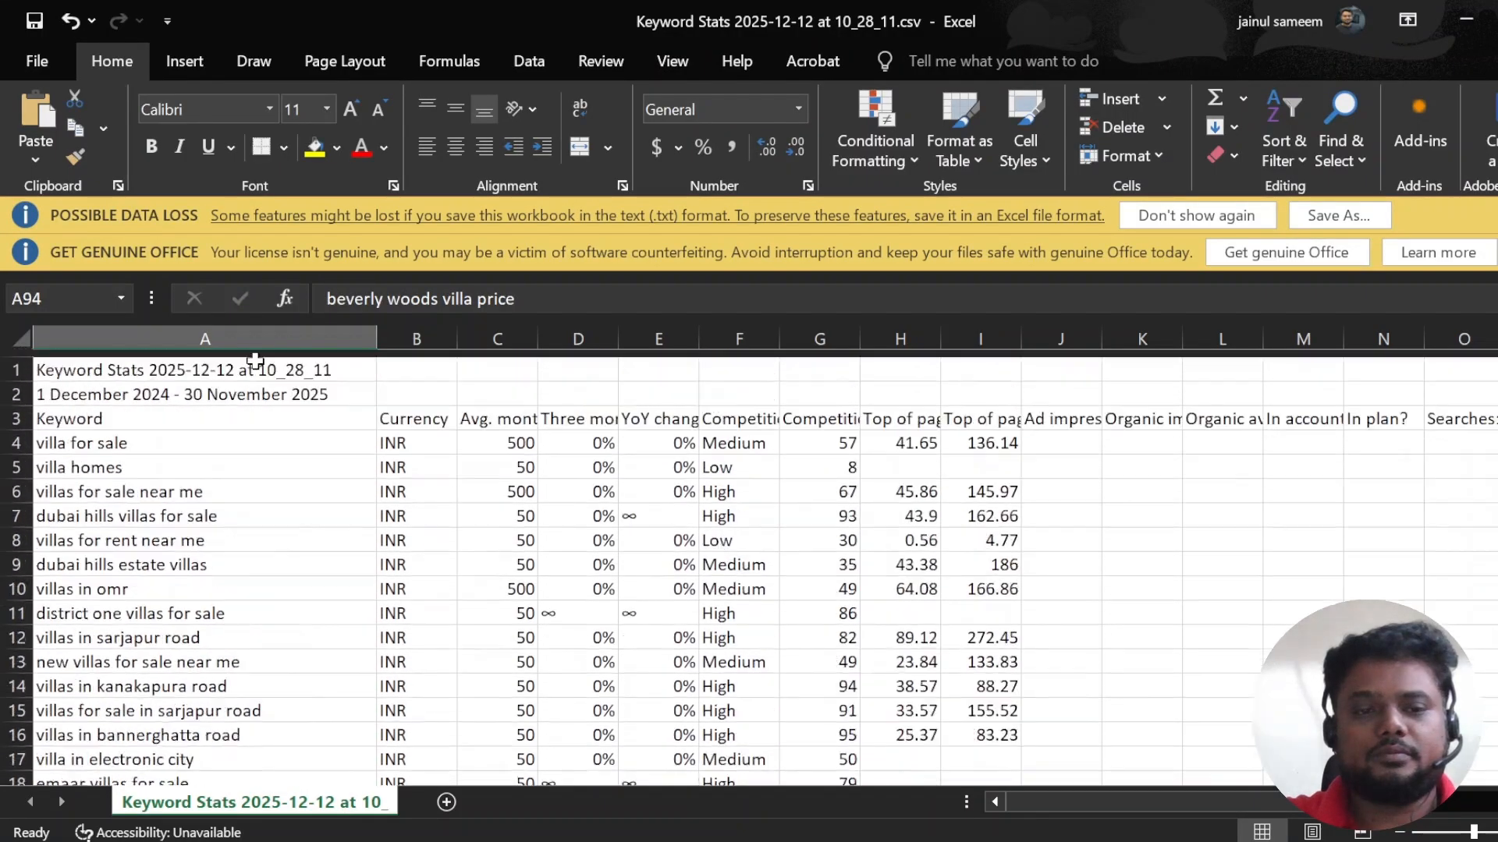
{"action": "left_click_drag", "start_coordinate": [225, 443], "coordinate": [274, 713]}
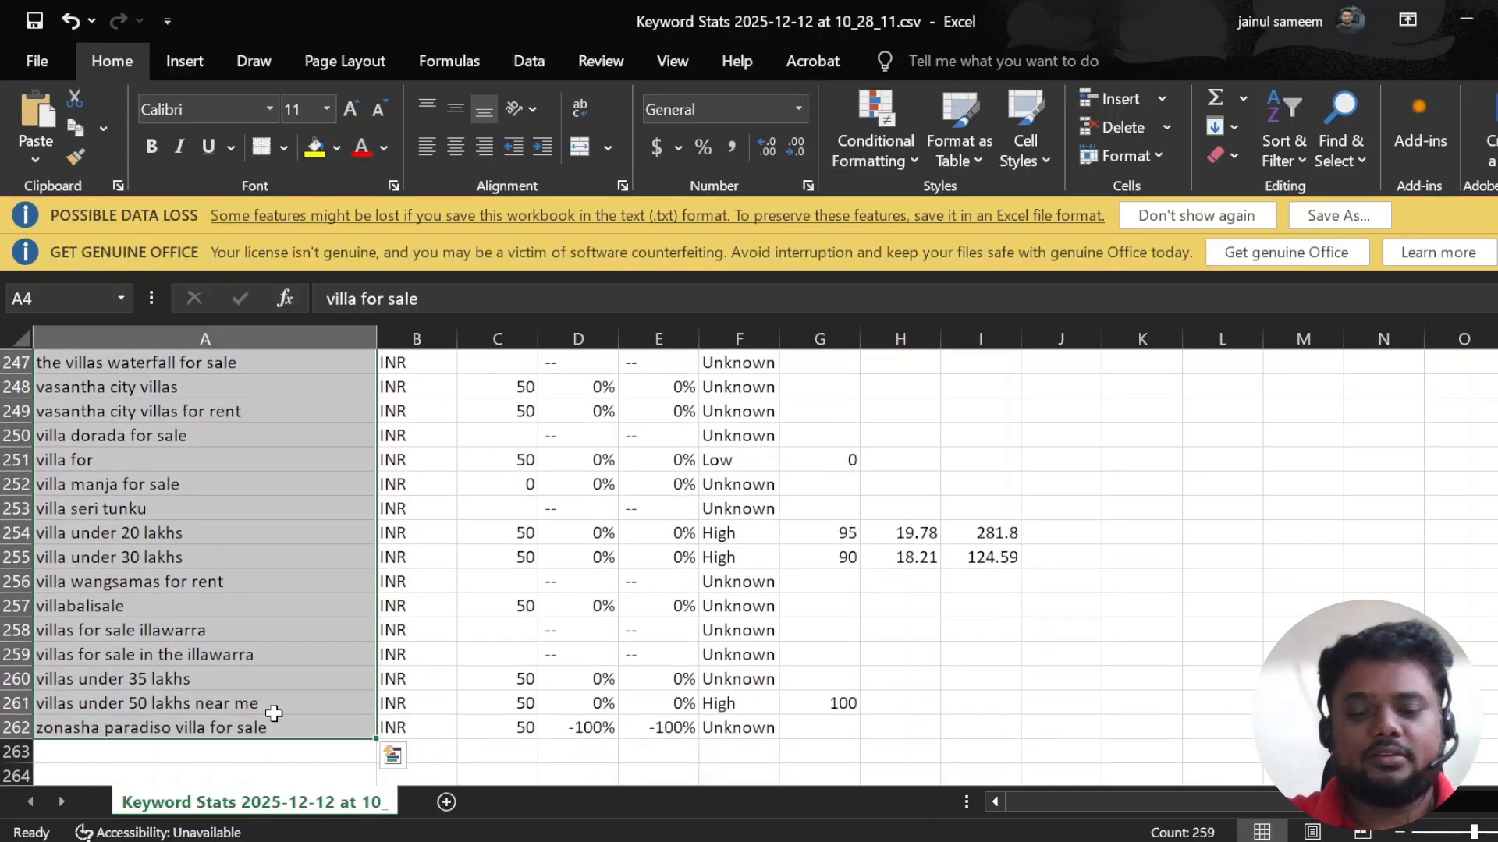
{"action": "key", "text": "ctrl+c"}
Return to Gemini in the browser and replace the "[Insert your list of keywords here]" placeholder with the copied keywords.
{"action": "key", "text": "alt+Tab"}
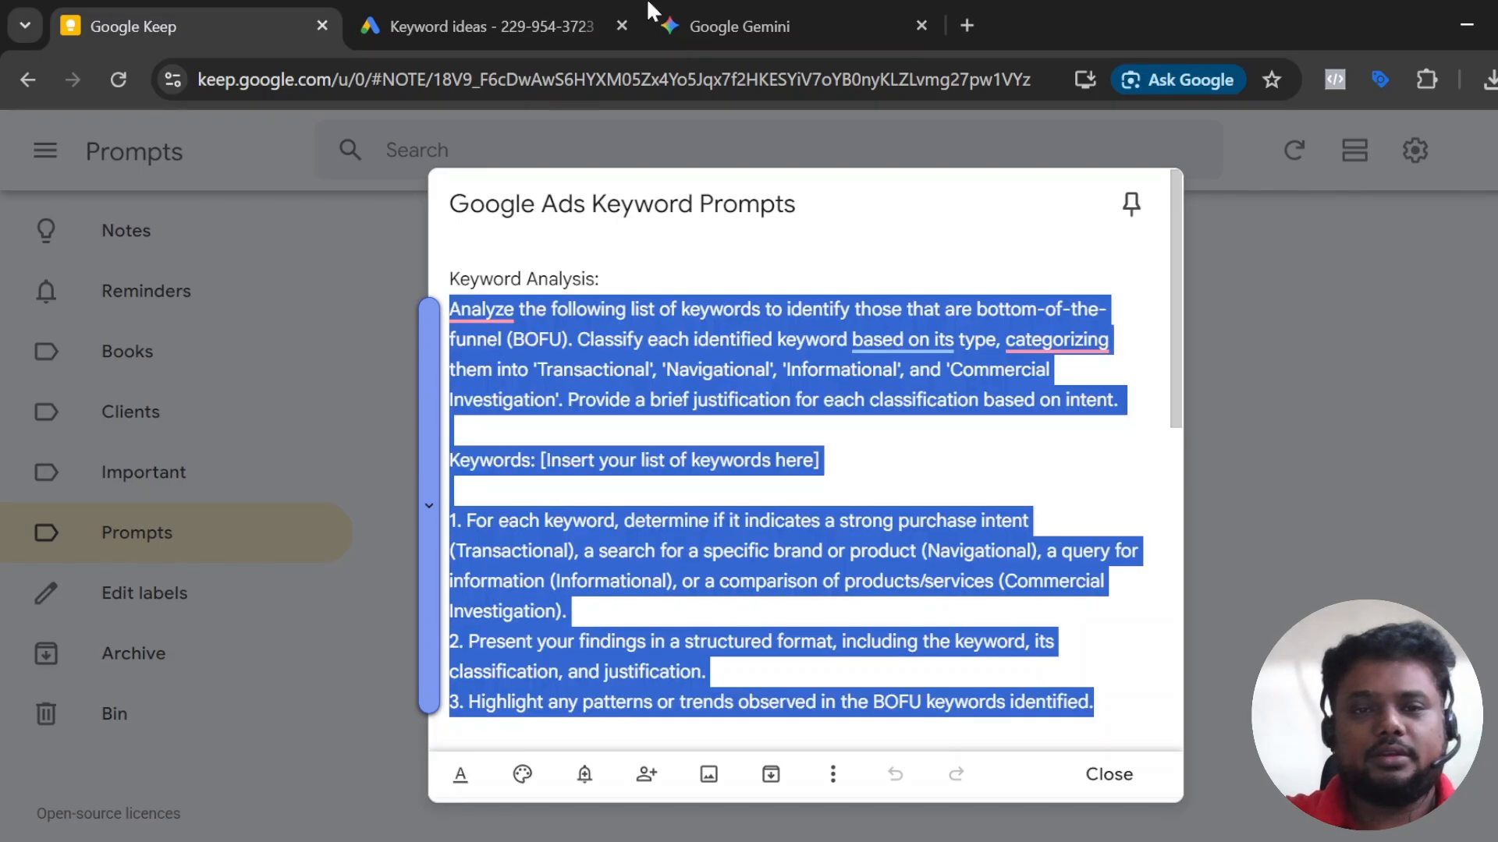
{"action": "left_click", "coordinate": [737, 16]}
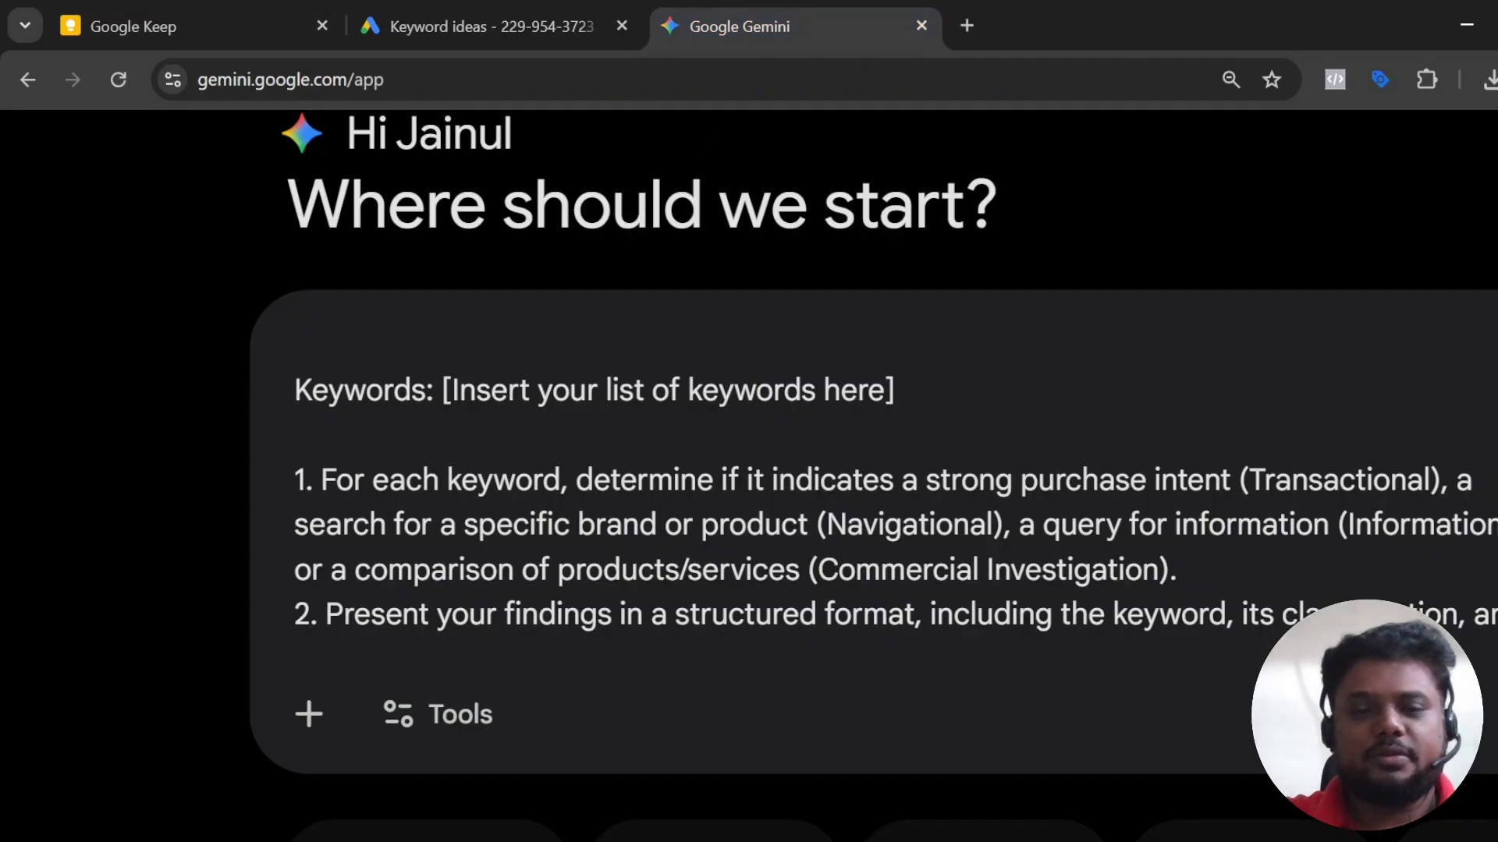
{"action": "scroll", "coordinate": [874, 487], "scroll_direction": "down", "scroll_amount": 1}
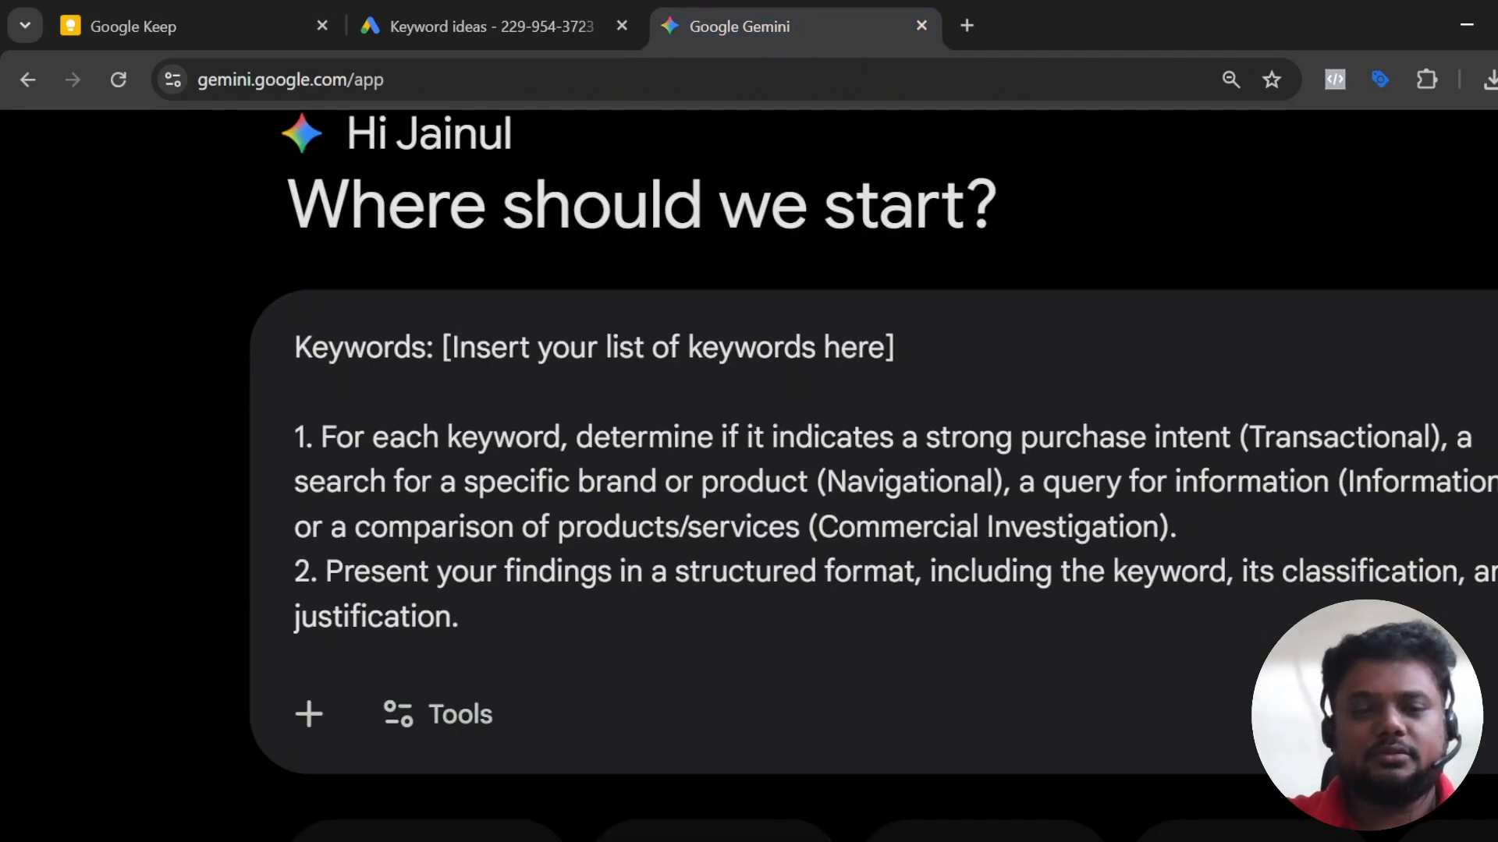
{"action": "key", "text": "shift+Up"}
{"action": "key", "text": "shift+Up"}
{"action": "key", "text": "shift+Up"}
{"action": "key", "text": "shift+Down"}
{"action": "key", "text": "shift+Down"}
{"action": "key", "text": "End"}
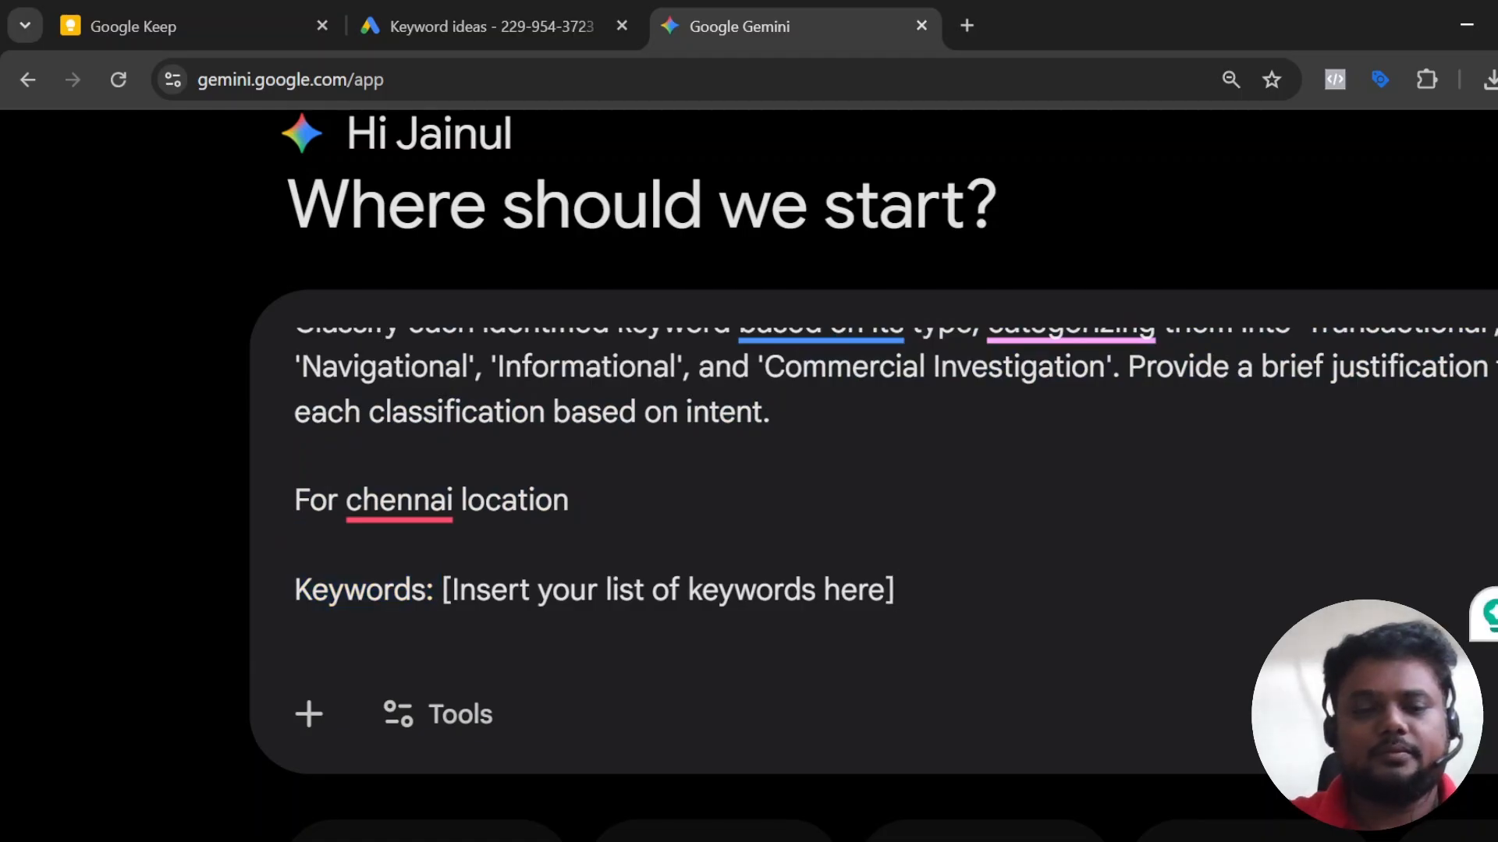
{"action": "left_click_drag", "start_coordinate": [443, 591], "coordinate": [897, 590]}
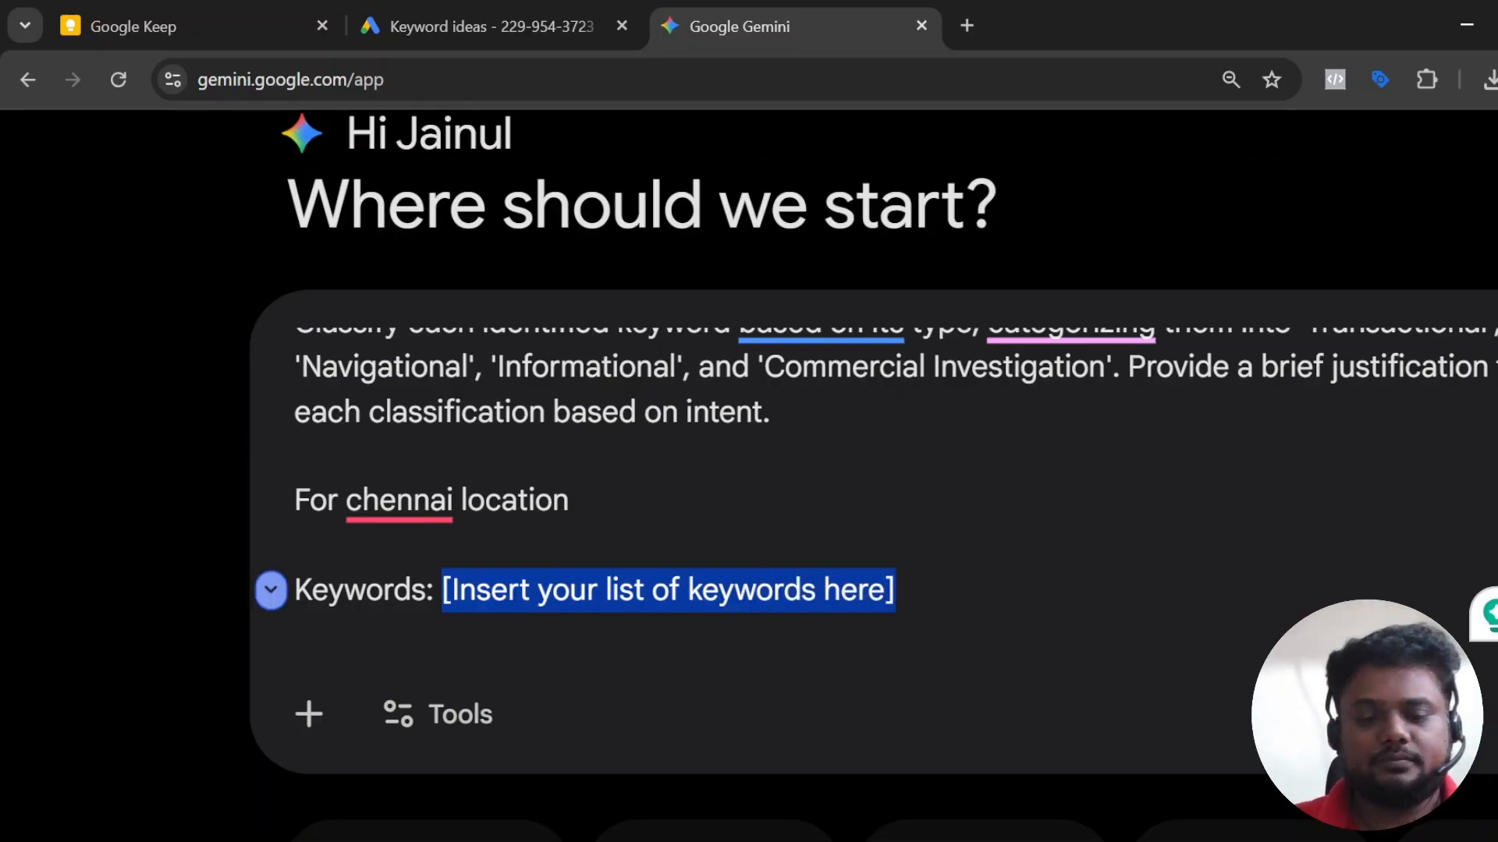
{"action": "key", "text": "BackSpace"}
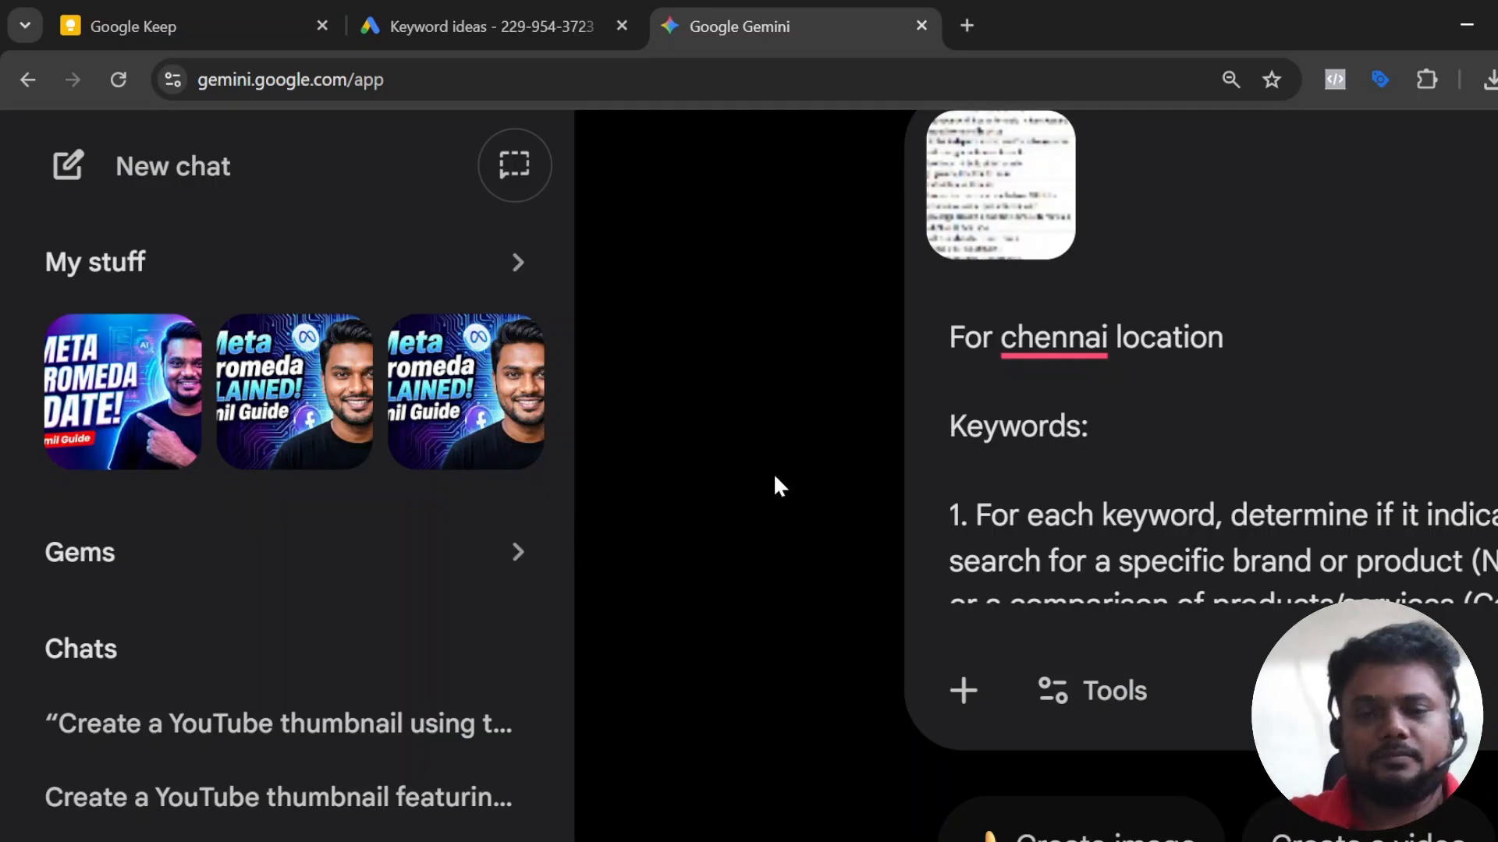
Check the full prompt and its attached keyword image, submit it to Gemini and read the reply.
{"action": "scroll", "coordinate": [775, 477], "scroll_direction": "right", "scroll_amount": 7}
{"action": "scroll", "coordinate": [897, 445], "scroll_direction": "down", "scroll_amount": 2}
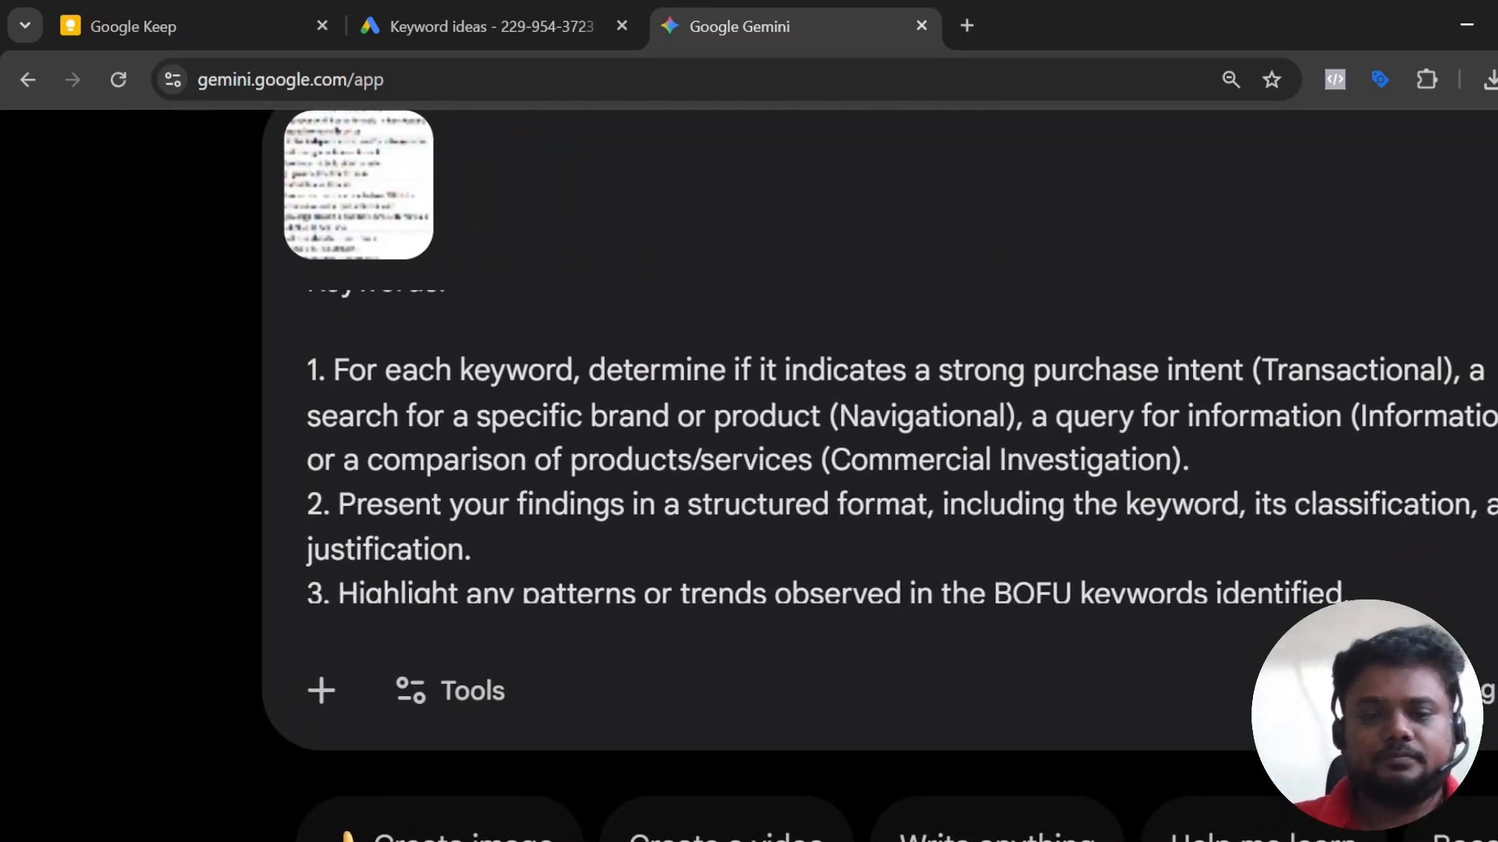
{"action": "scroll", "coordinate": [897, 445], "scroll_direction": "up", "scroll_amount": 5}
{"action": "scroll", "coordinate": [897, 445], "scroll_direction": "down", "scroll_amount": 3}
{"action": "scroll", "coordinate": [897, 444], "scroll_direction": "down", "scroll_amount": 1}
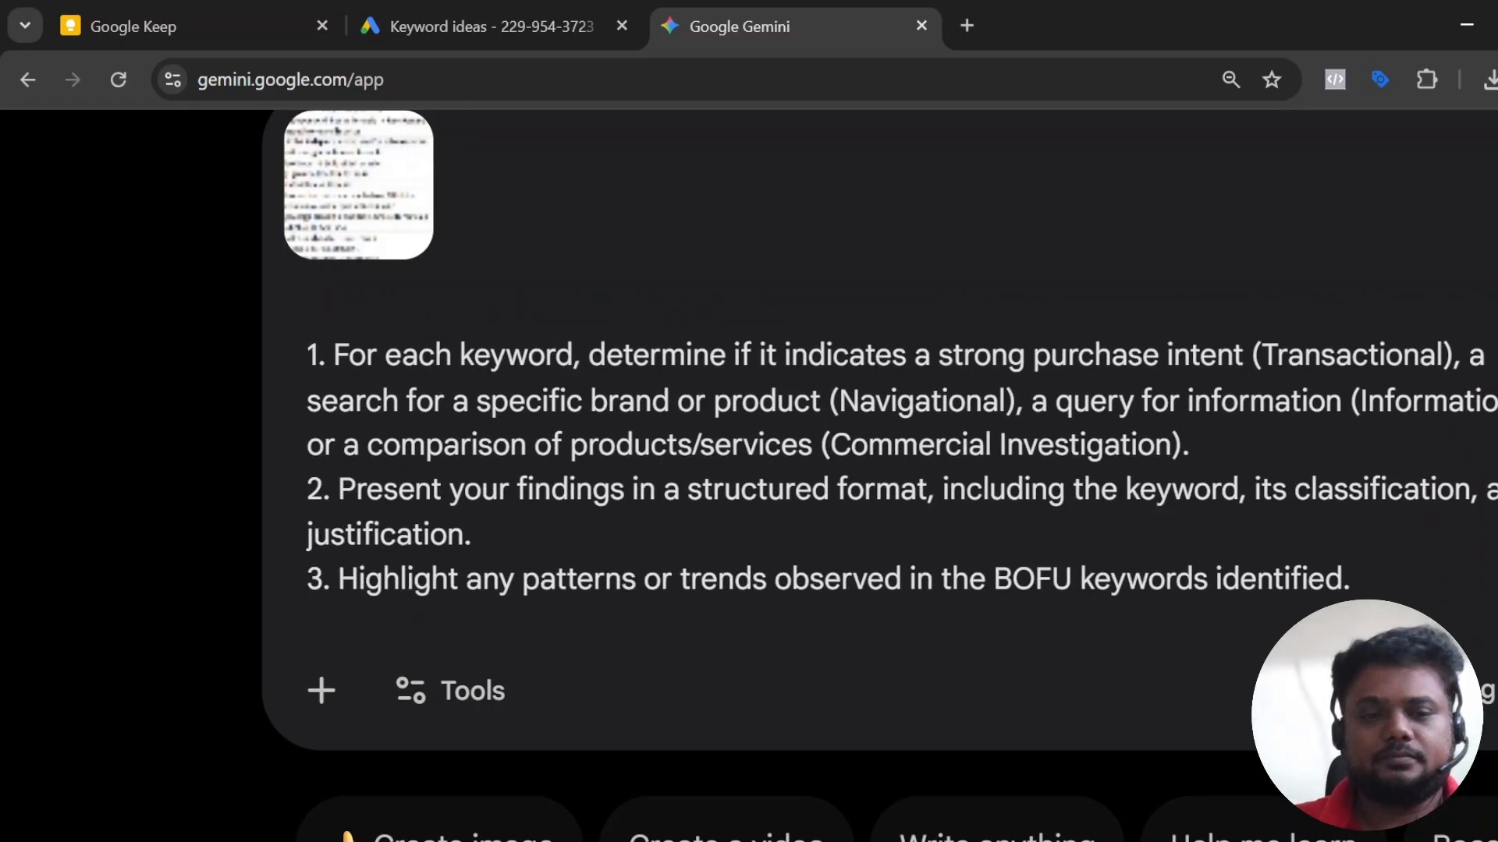
{"action": "scroll", "coordinate": [897, 445], "scroll_direction": "up", "scroll_amount": 3}
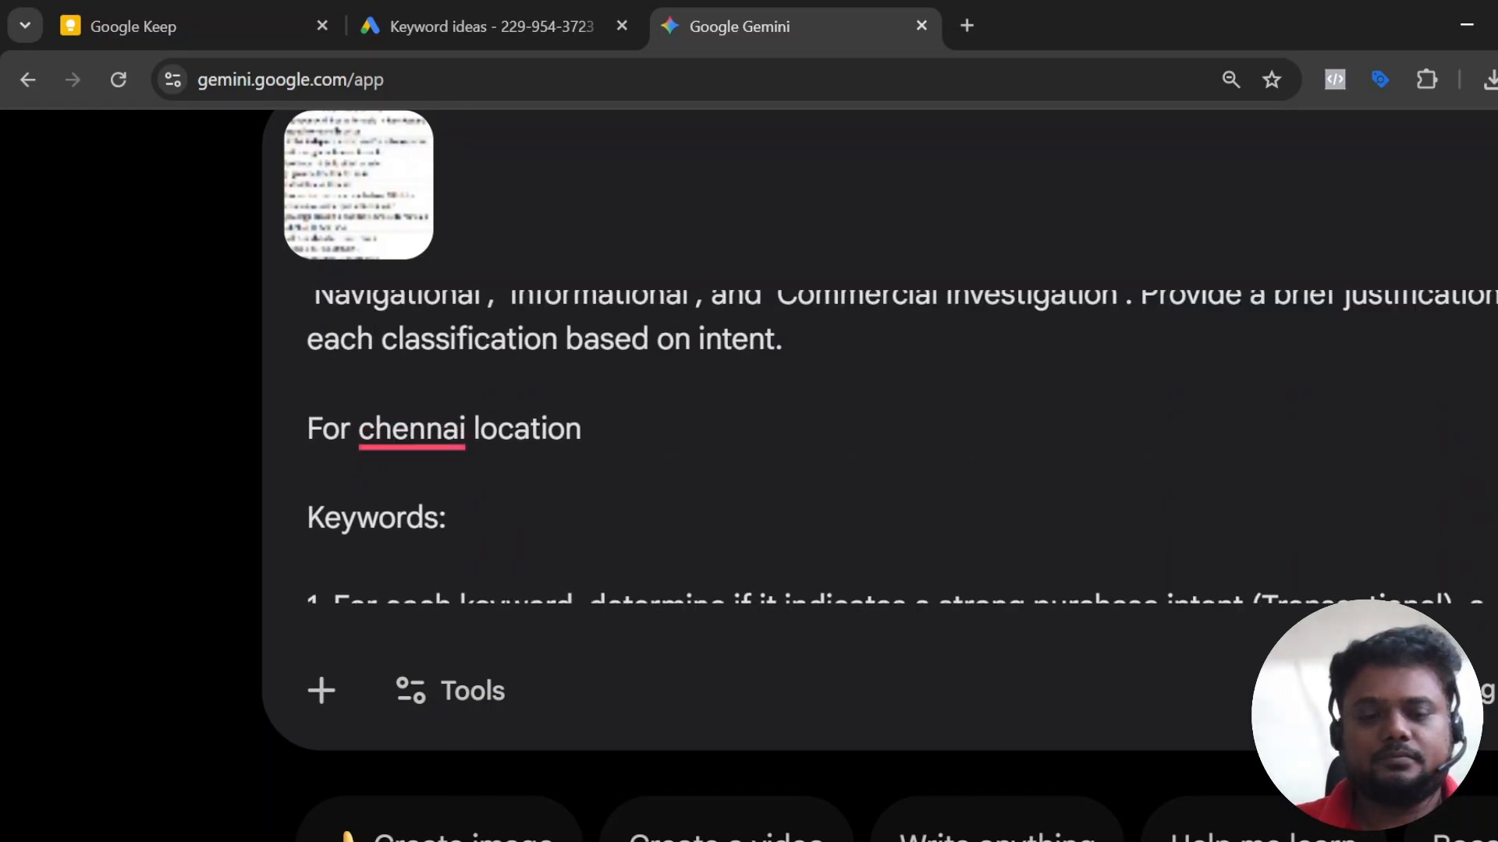
{"action": "mouse_move", "coordinate": [359, 190]}
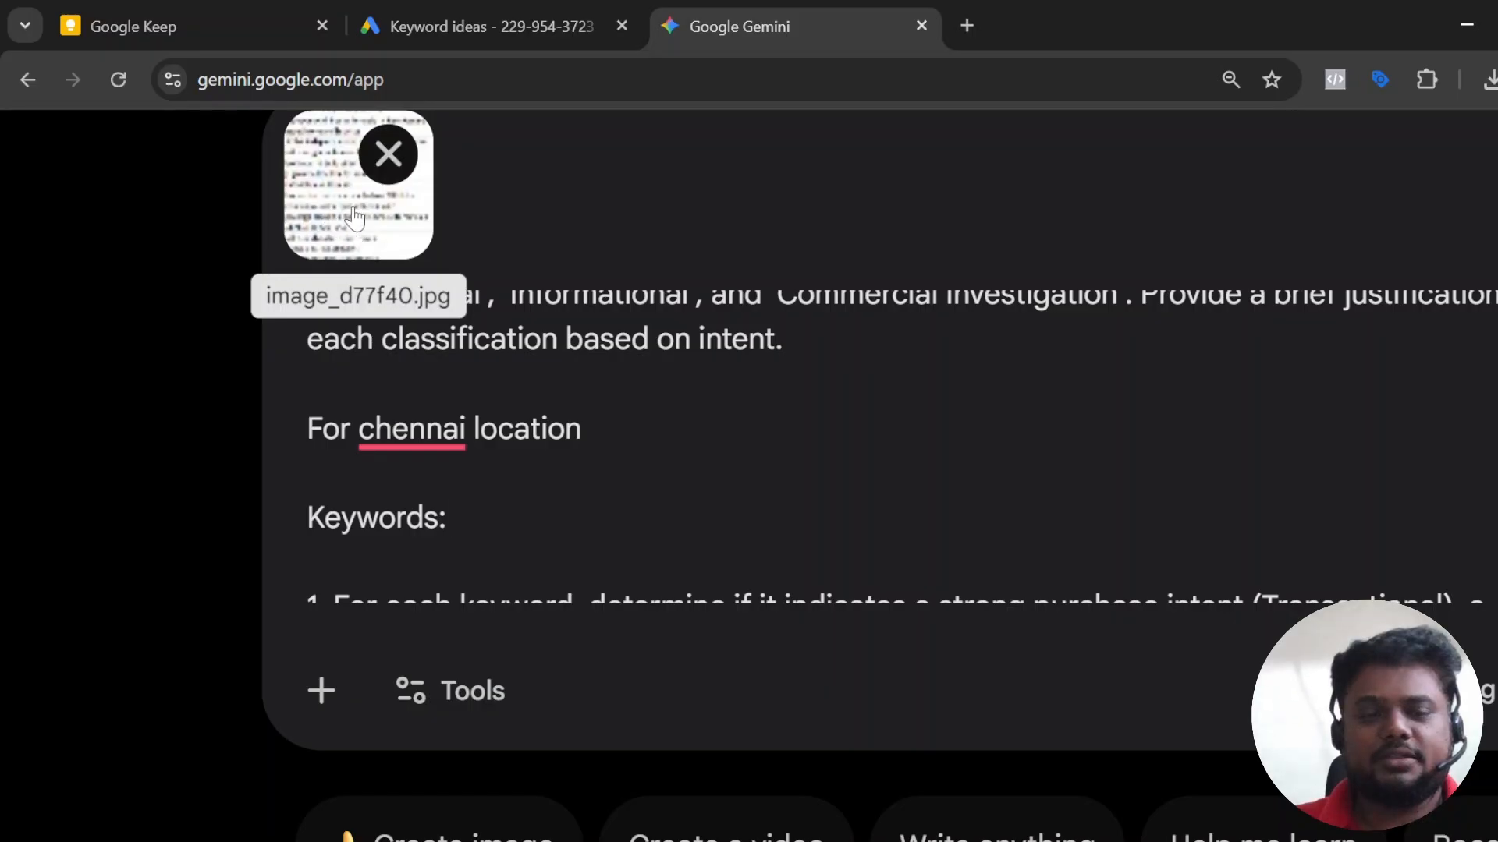
{"action": "scroll", "coordinate": [897, 444], "scroll_direction": "down", "scroll_amount": 3}
{"action": "scroll", "coordinate": [939, 528], "scroll_direction": "down", "scroll_amount": 5}
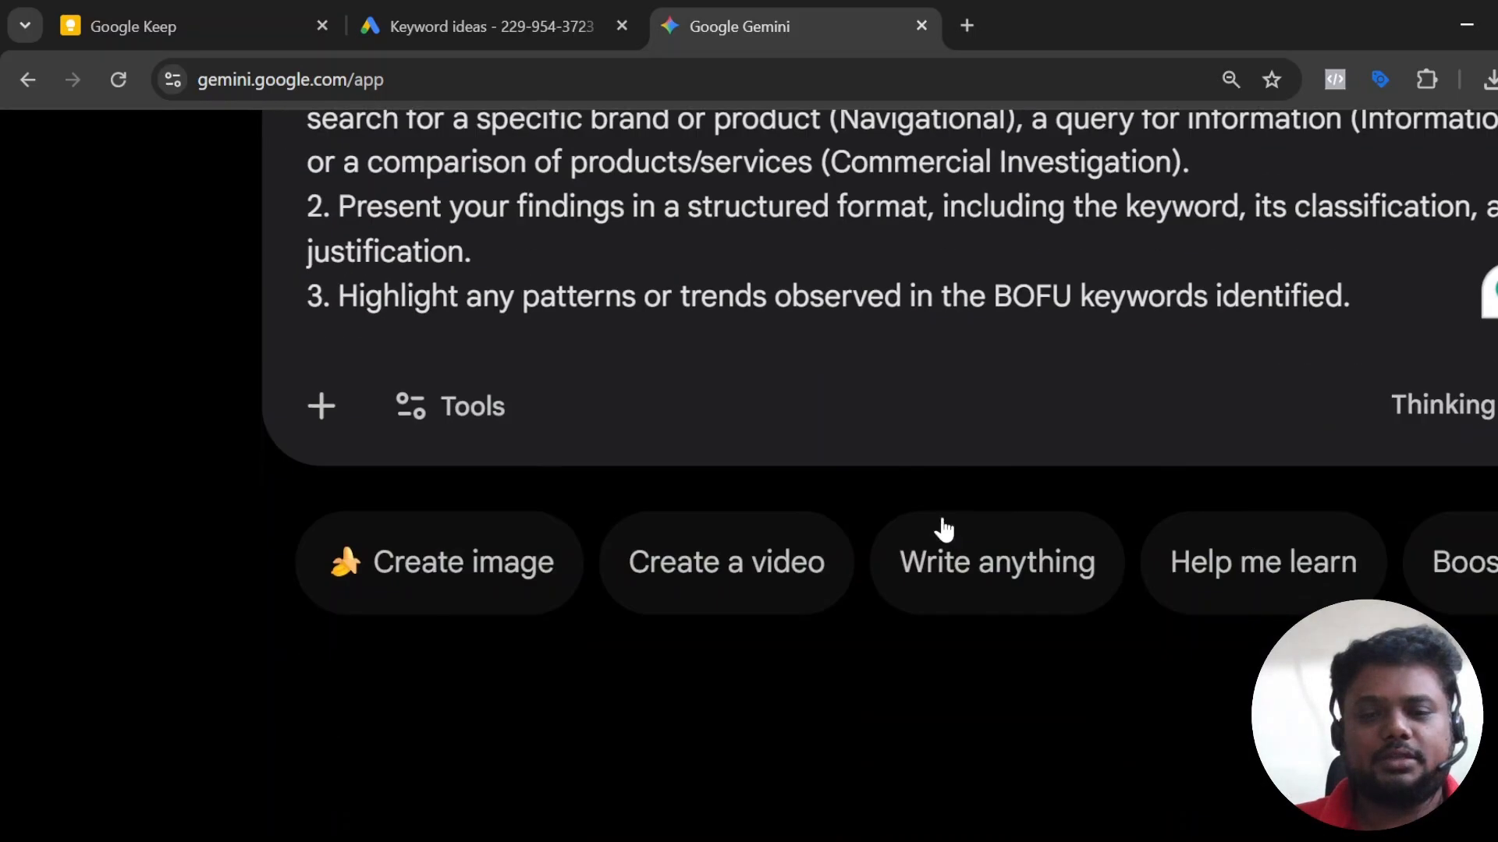
{"action": "key", "text": "Return"}
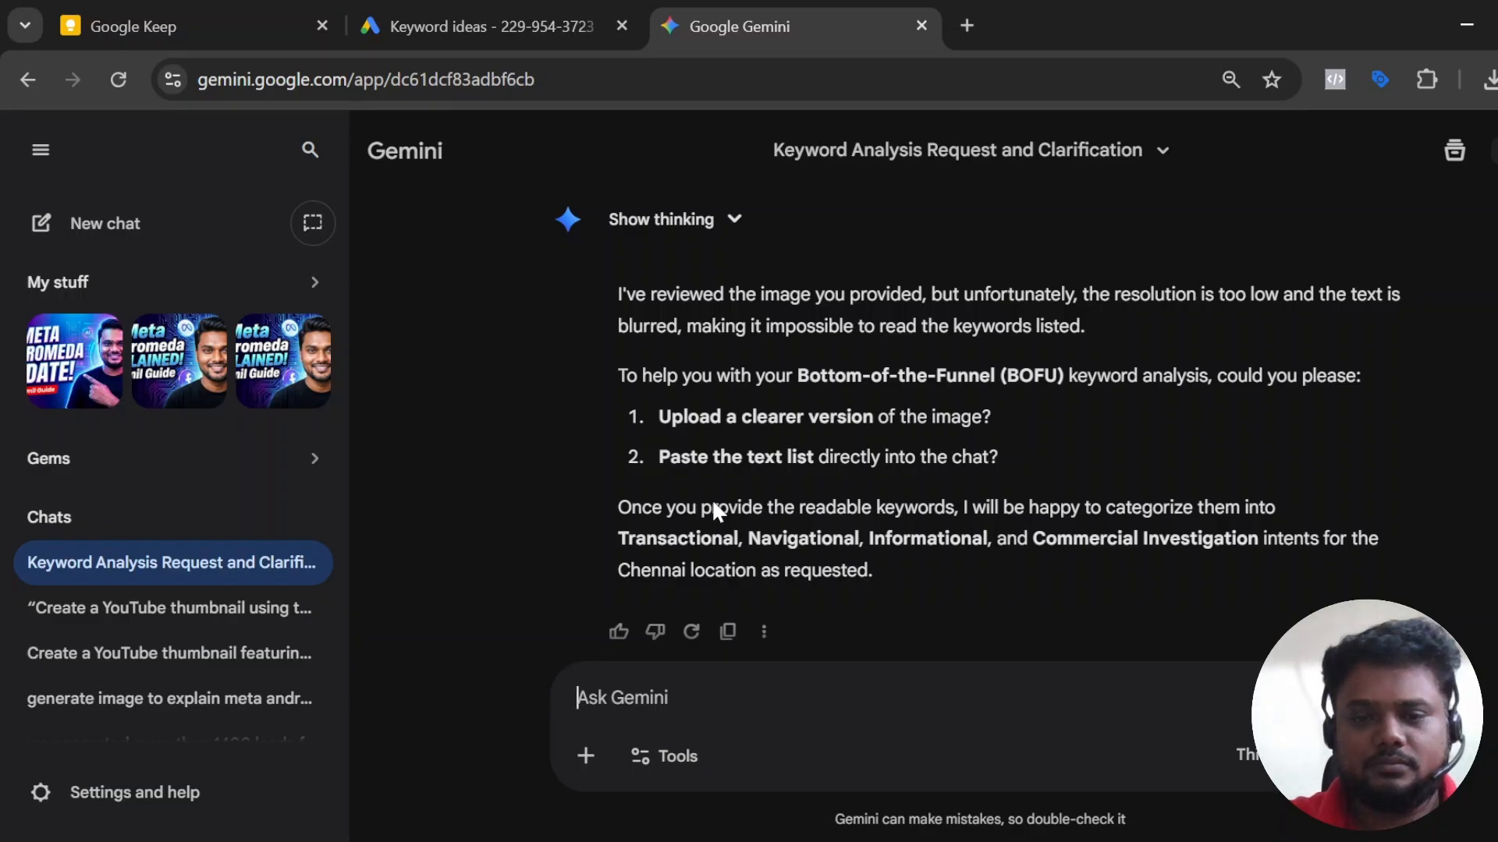
{"action": "scroll", "coordinate": [711, 499], "scroll_direction": "down", "scroll_amount": 1}
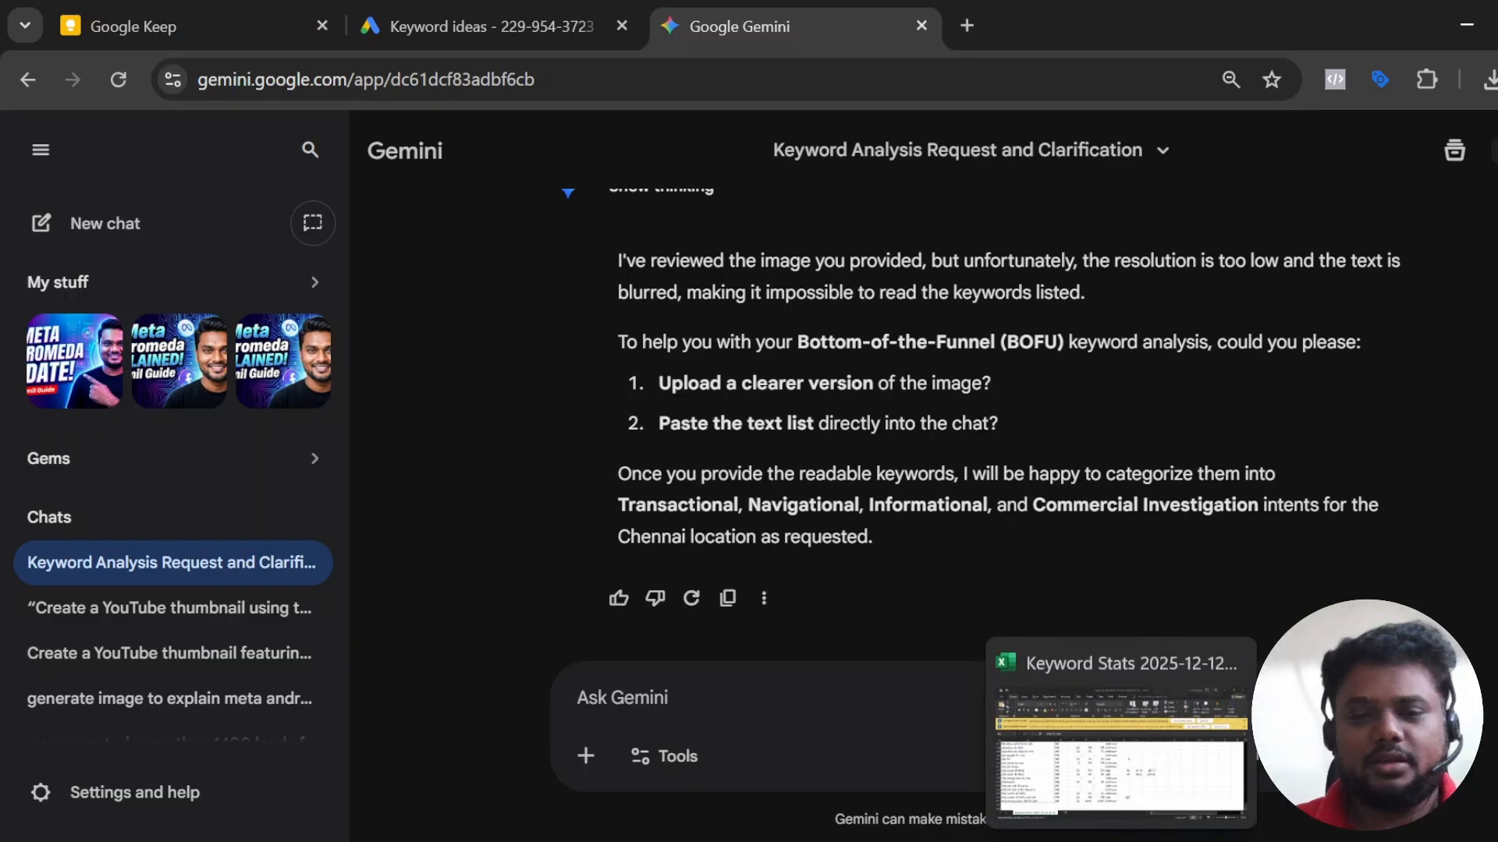
{"action": "left_click", "coordinate": [1119, 841]}
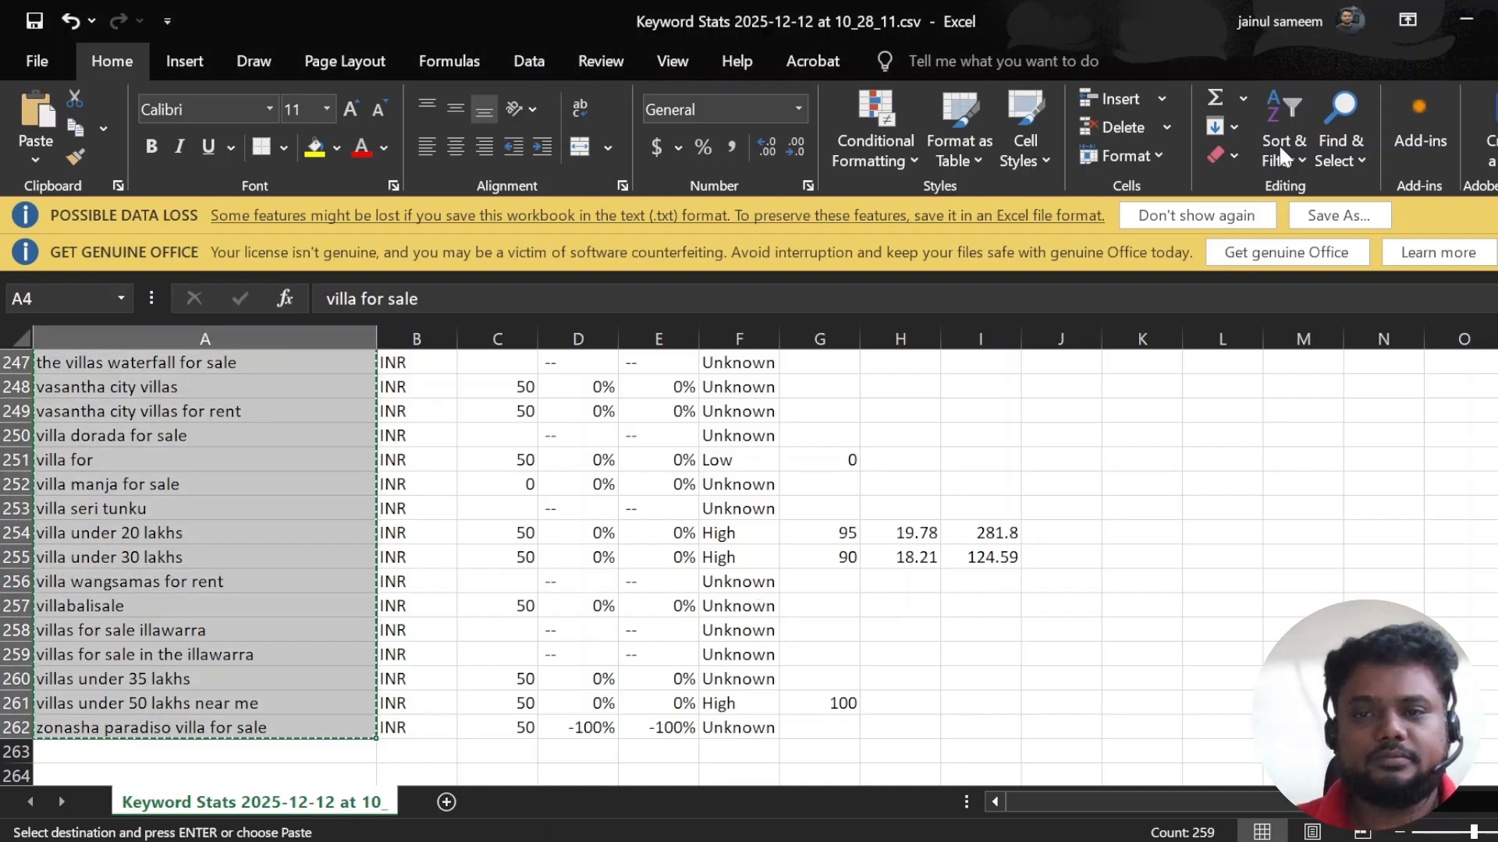
{"action": "left_click", "coordinate": [1467, 21]}
{"action": "right_click", "coordinate": [710, 682]}
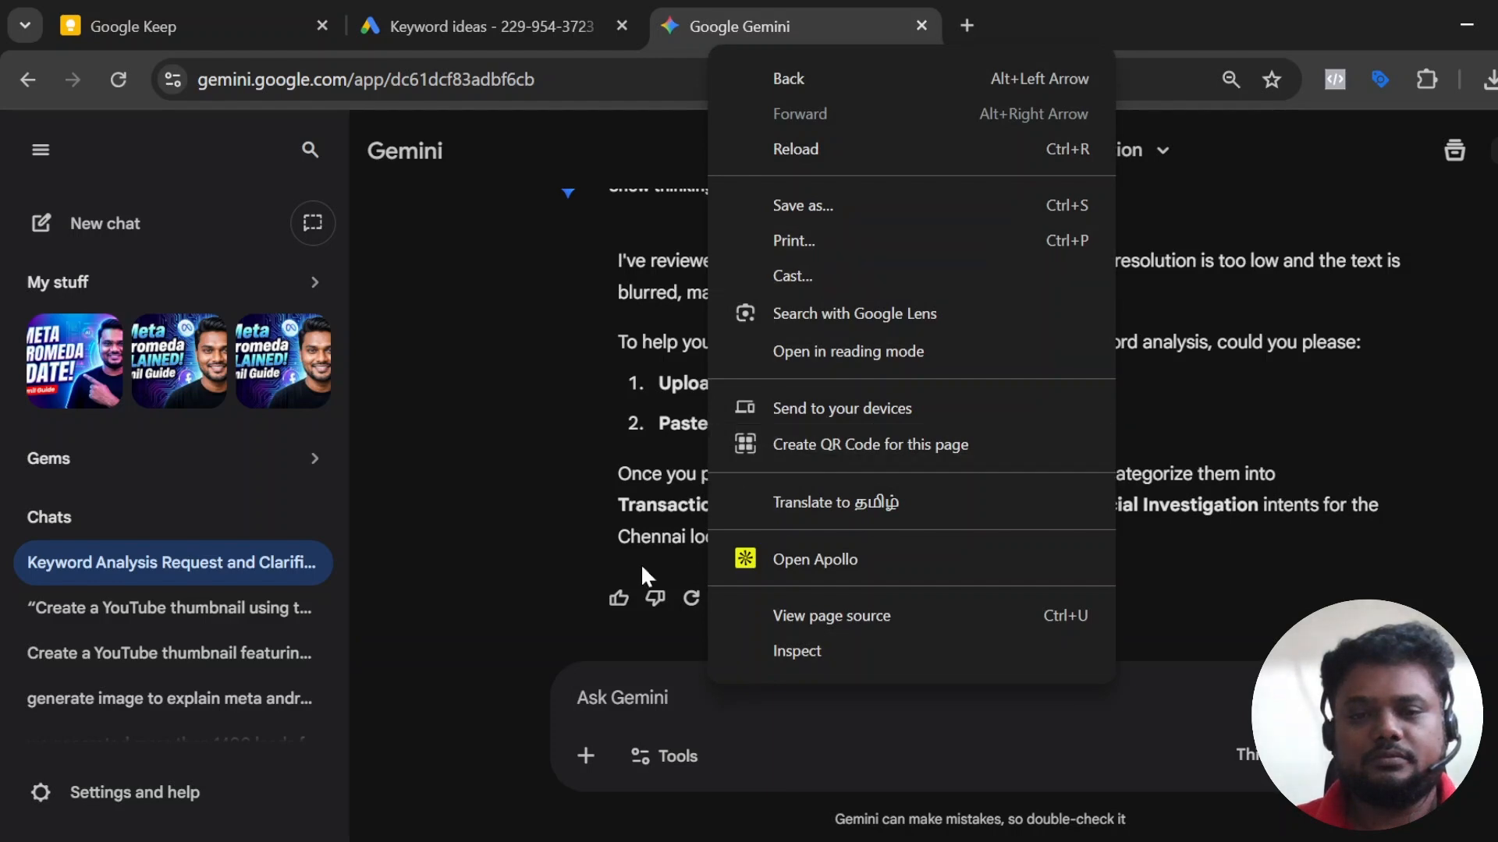
{"action": "left_click", "coordinate": [655, 598]}
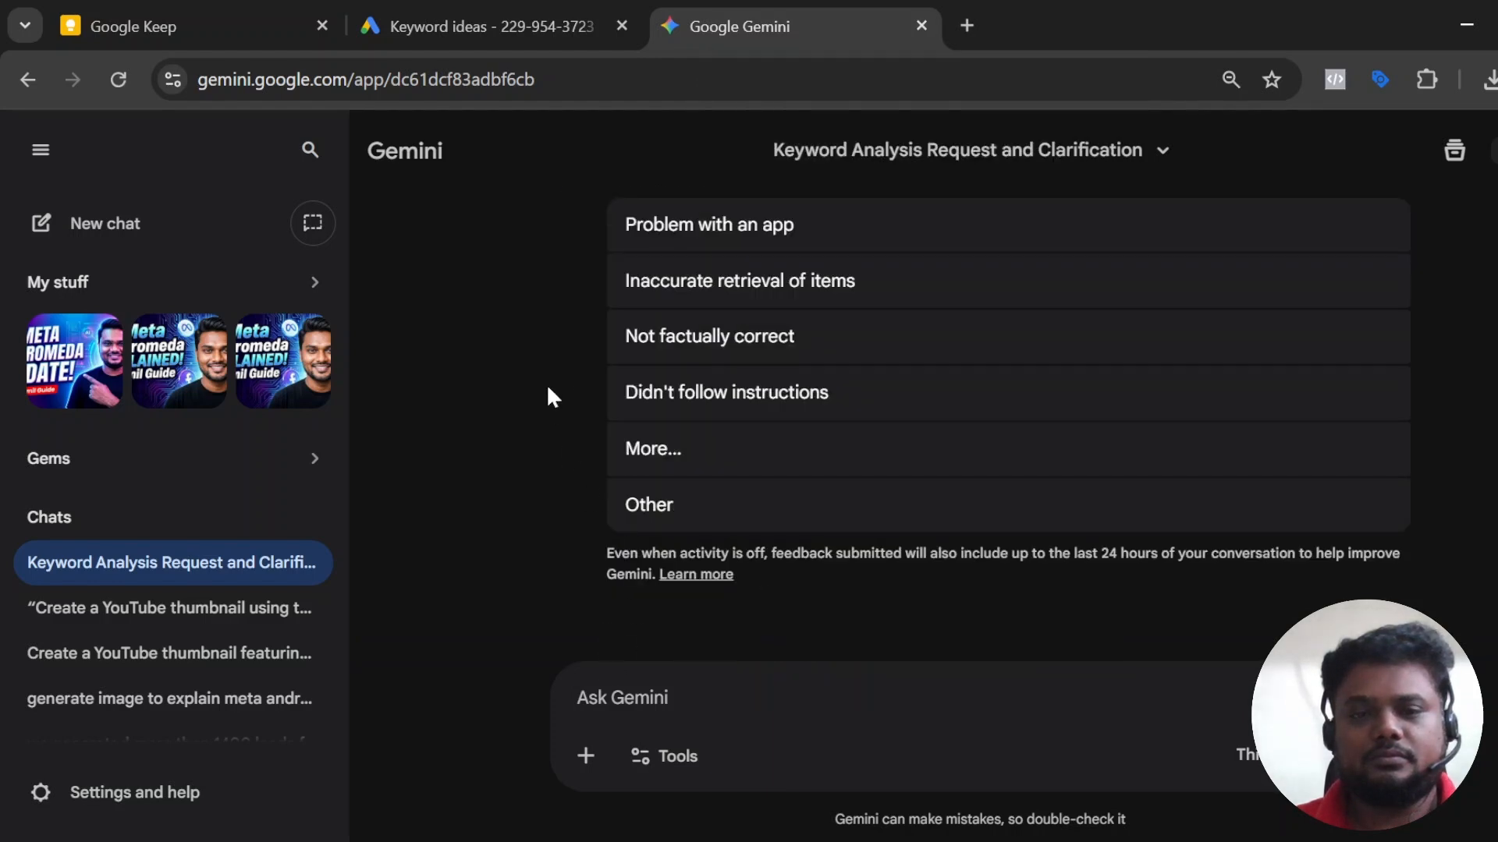
{"action": "scroll", "coordinate": [555, 374], "scroll_direction": "up", "scroll_amount": 5}
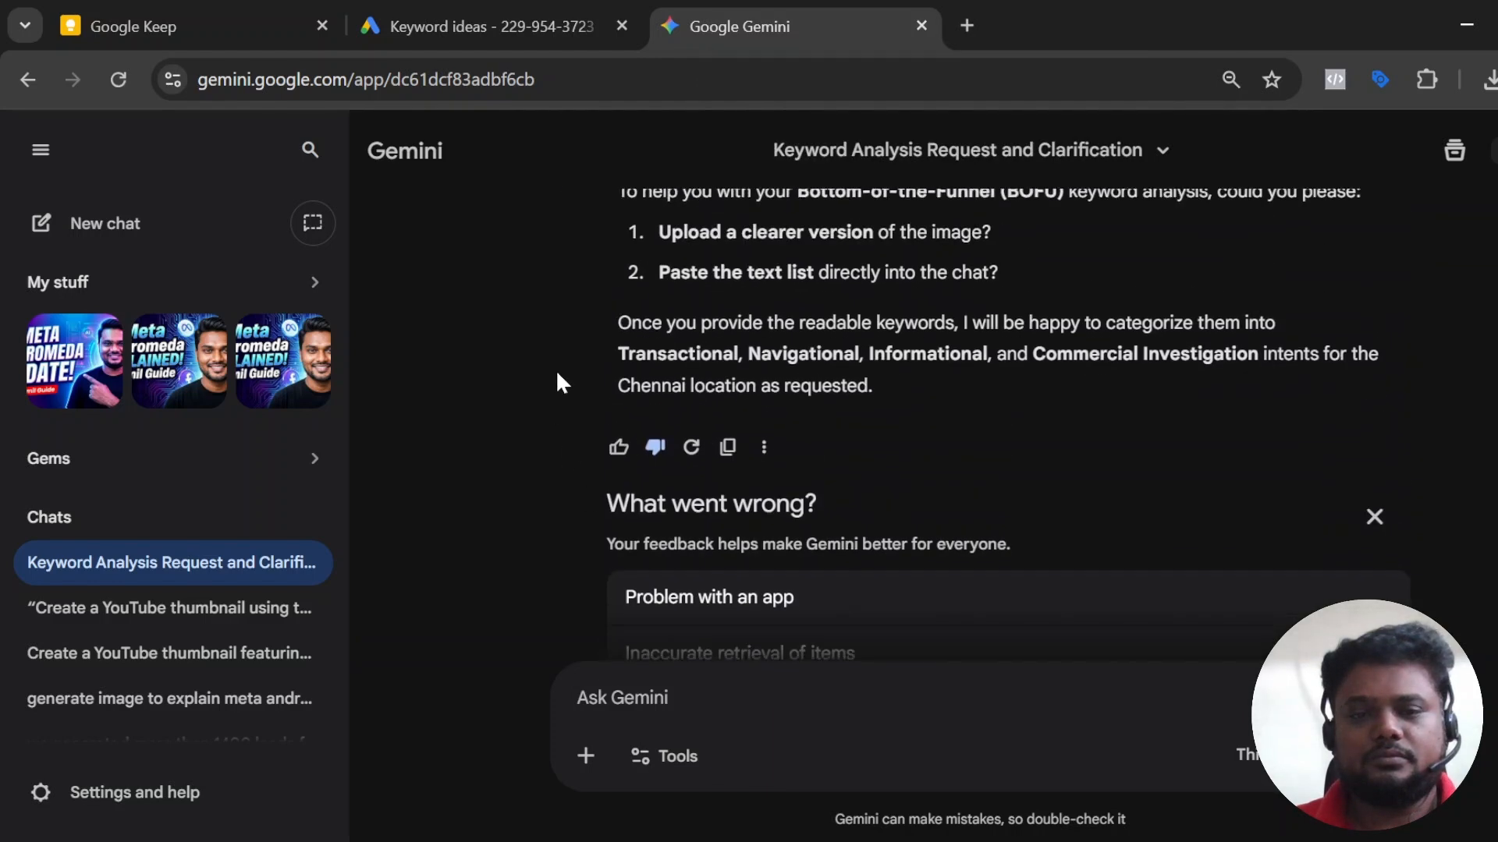
{"action": "left_click", "coordinate": [1373, 523]}
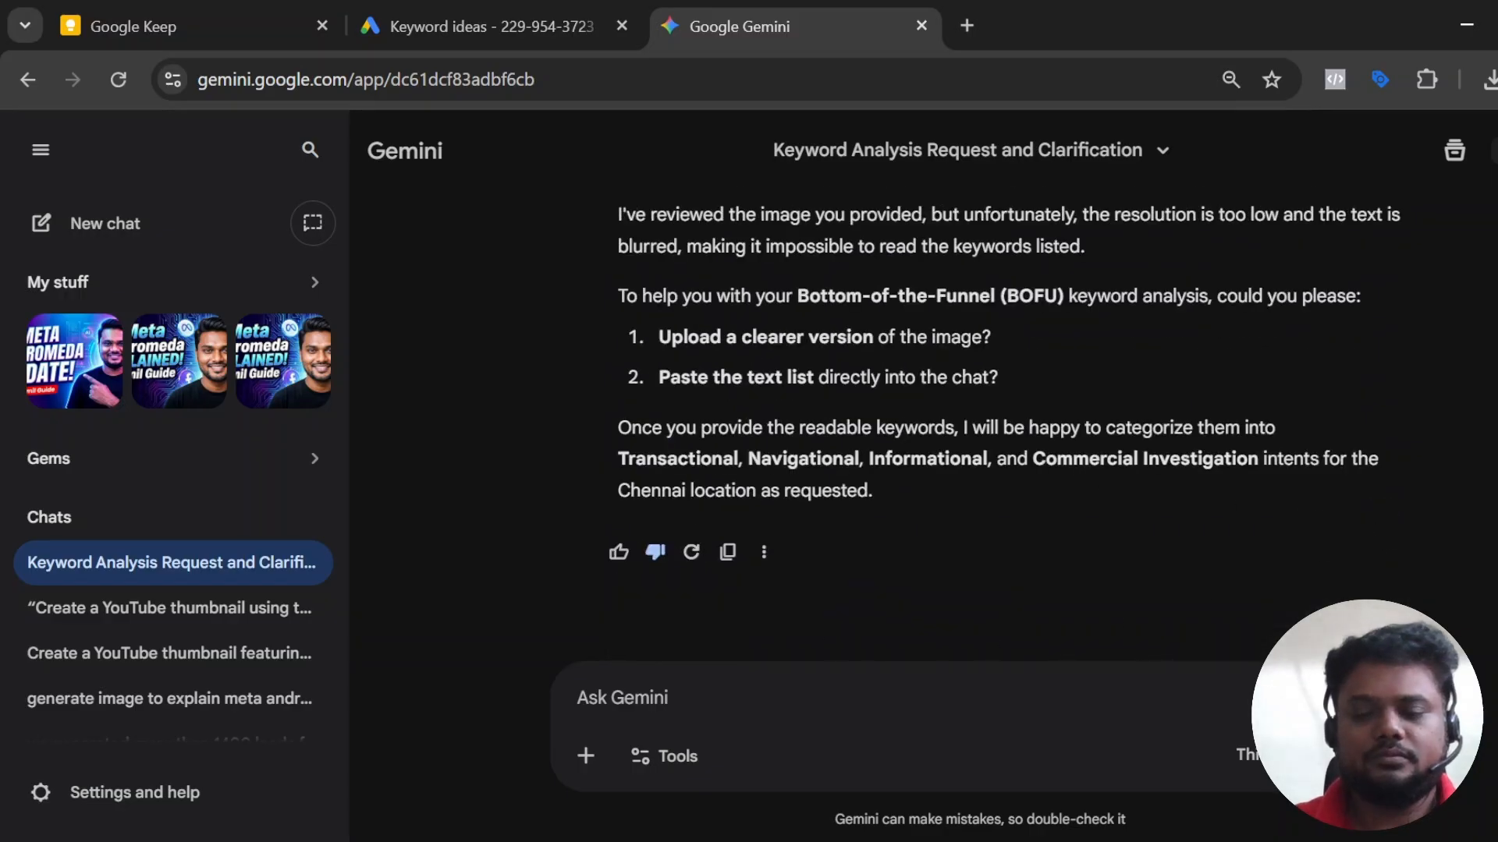
Switch to Google Keep, close the prompts note, paste the copied keywords into a new note and open the pasted keyword image.
{"action": "left_click", "coordinate": [195, 26]}
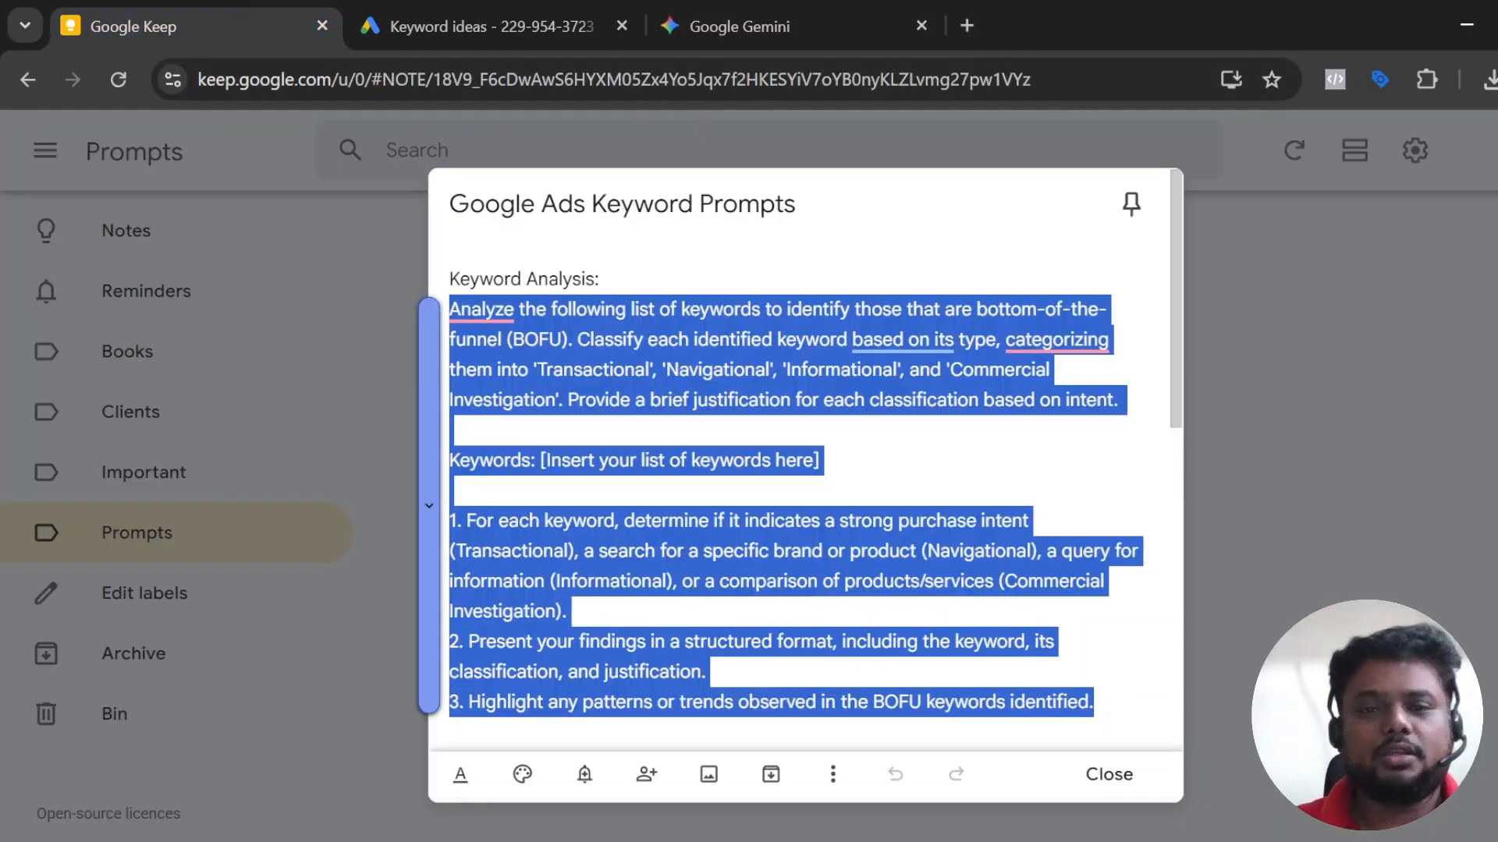
{"action": "left_click", "coordinate": [1018, 364]}
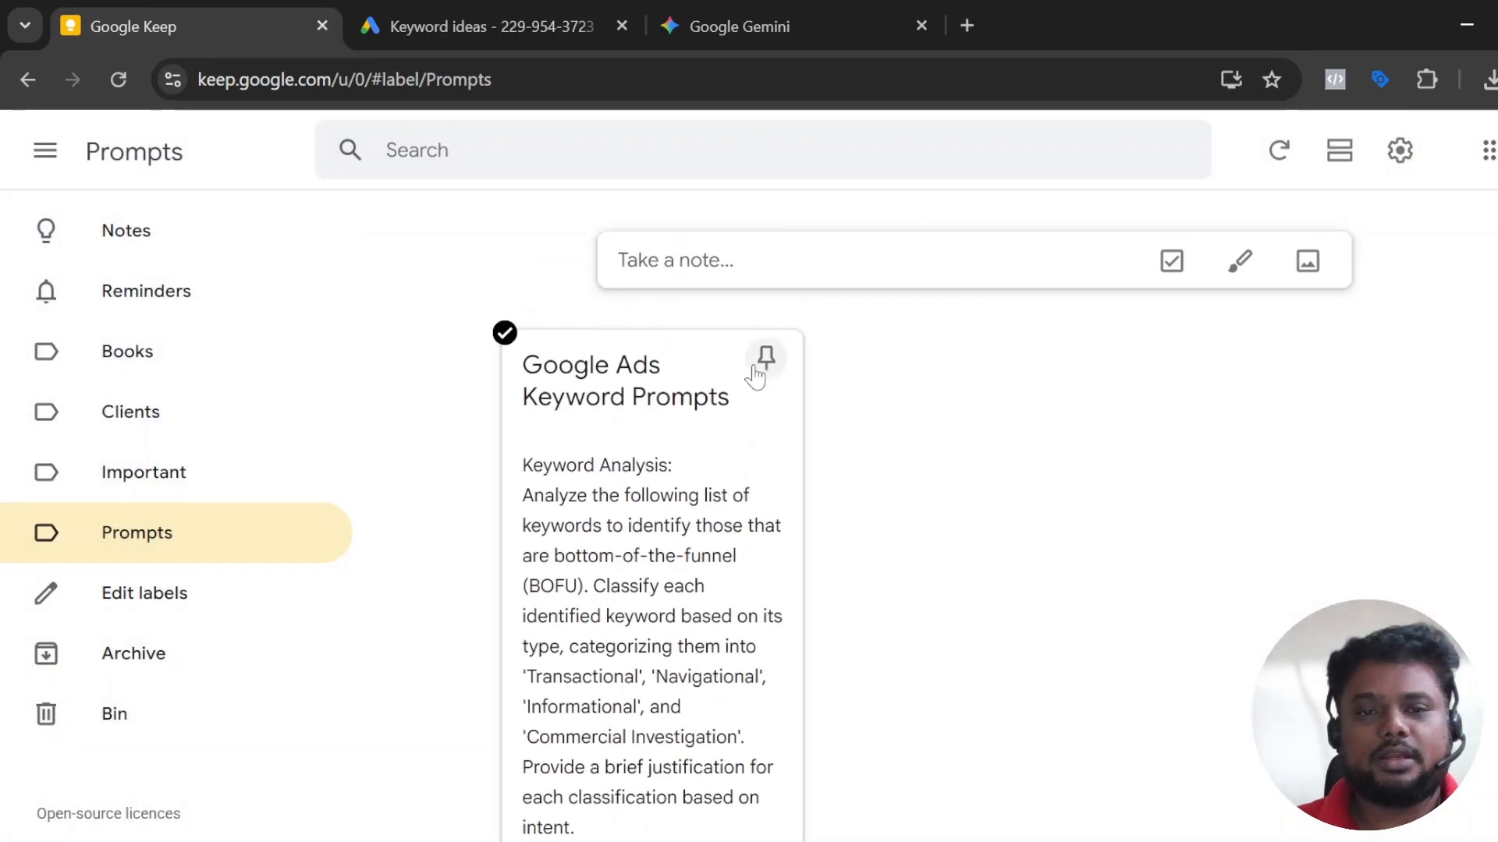
{"action": "left_click", "coordinate": [618, 260]}
{"action": "key", "text": "ctrl+v"}
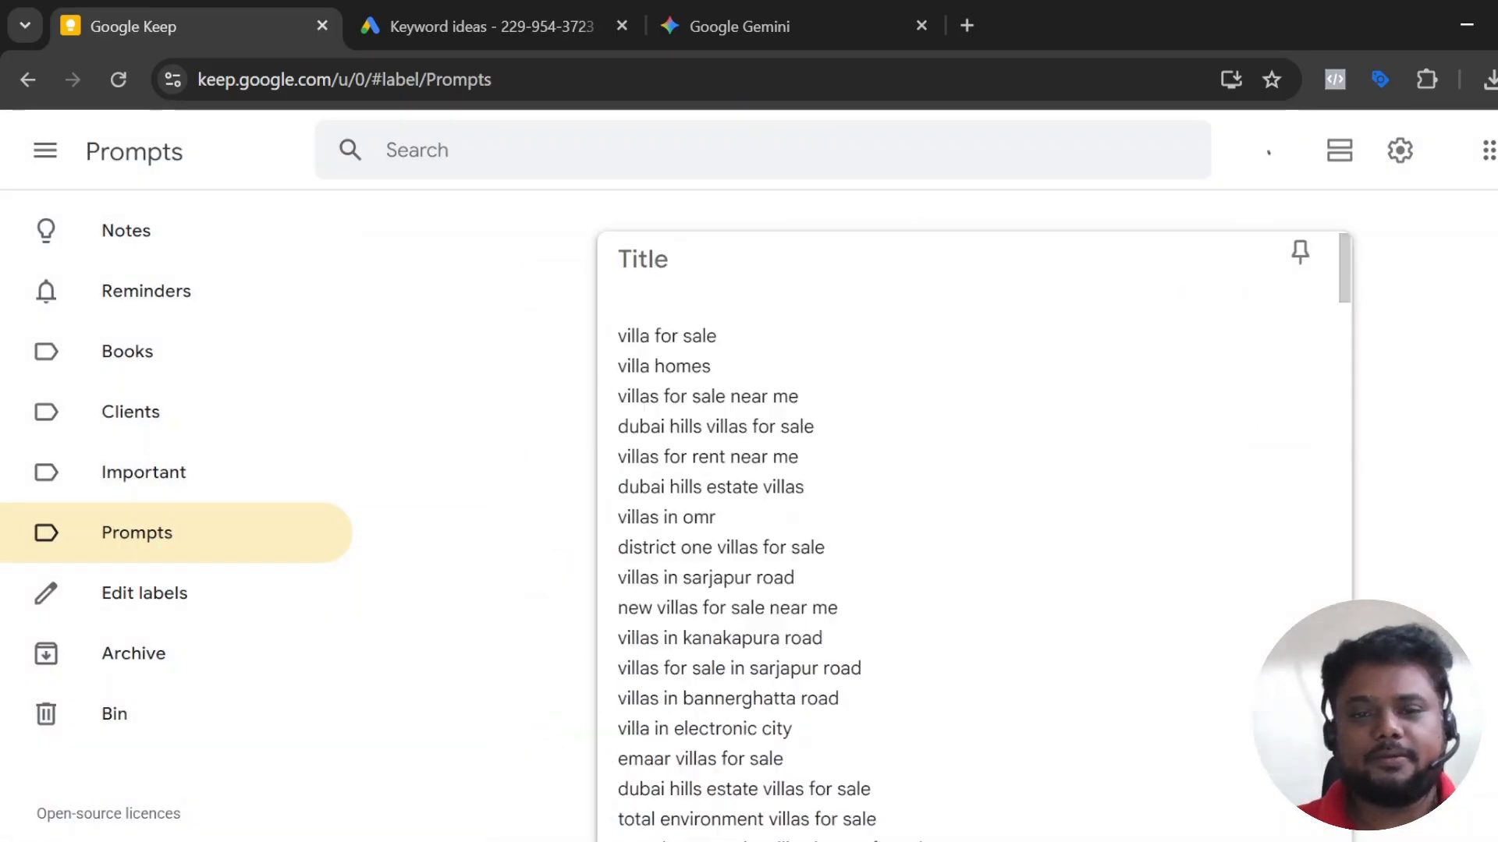
{"action": "scroll", "coordinate": [790, 376], "scroll_direction": "down", "scroll_amount": 10}
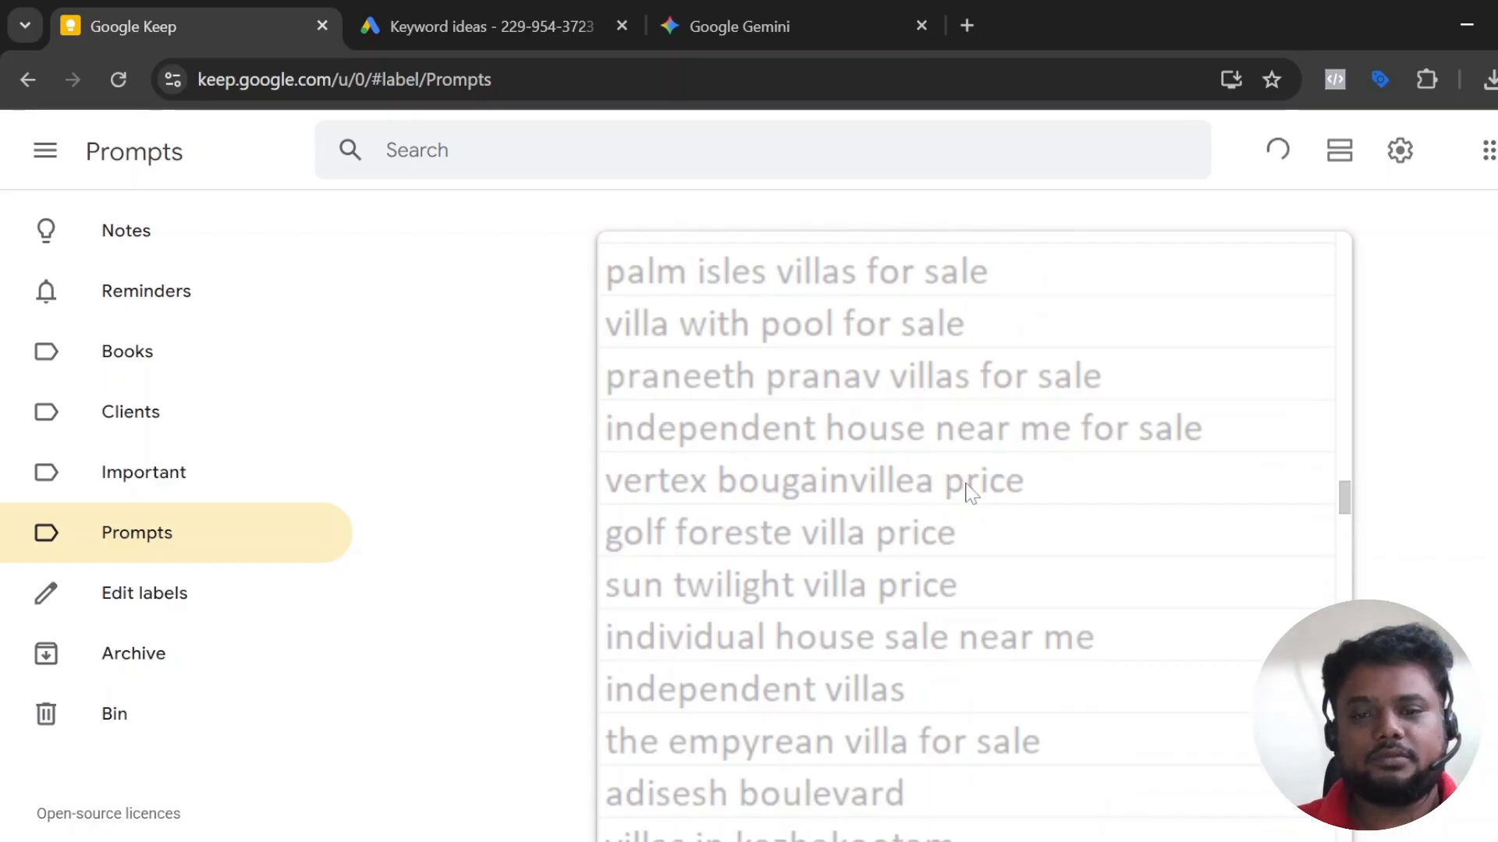
{"action": "left_click", "coordinate": [966, 485]}
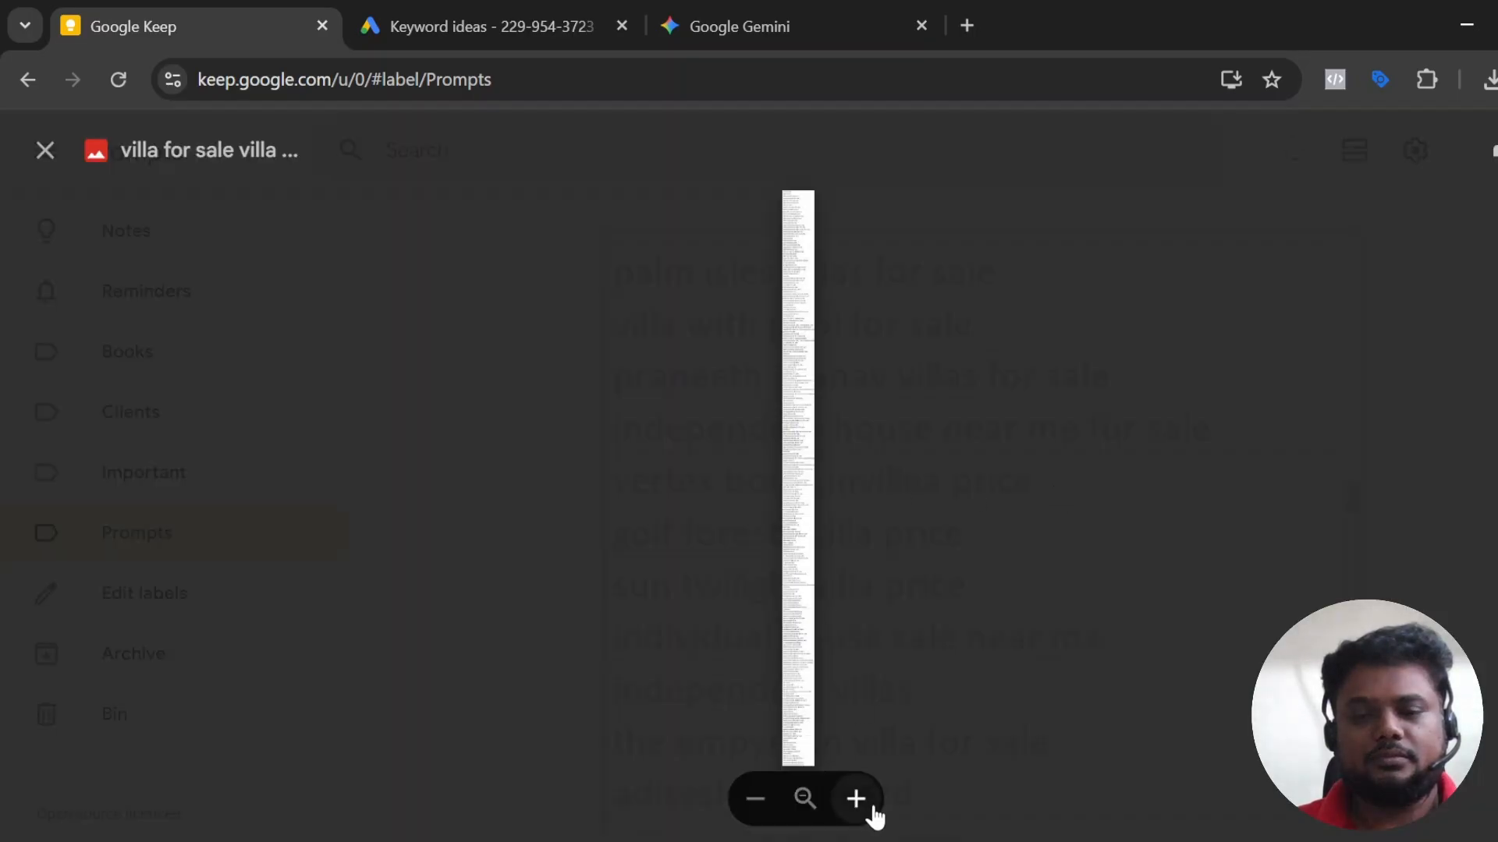
Close the enlarged keyword image, open the keyword note and copy its text list from "villa for sale" through "zonasha paradiso villa for sale".
{"action": "left_click", "coordinate": [1361, 324]}
{"action": "left_click", "coordinate": [828, 385]}
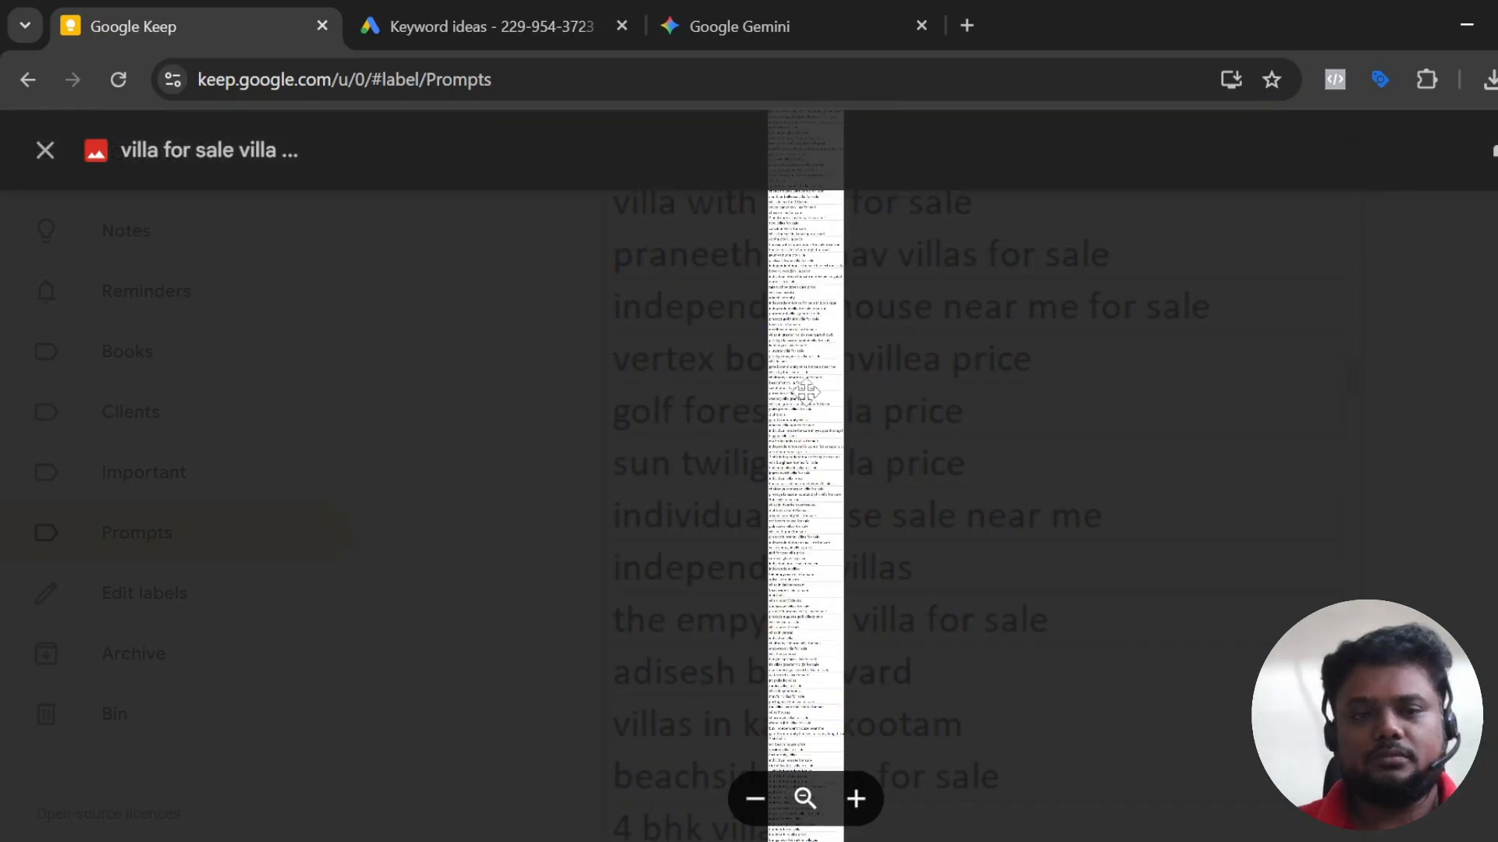
{"action": "left_click", "coordinate": [44, 150]}
{"action": "scroll", "coordinate": [647, 238], "scroll_direction": "down", "scroll_amount": 2}
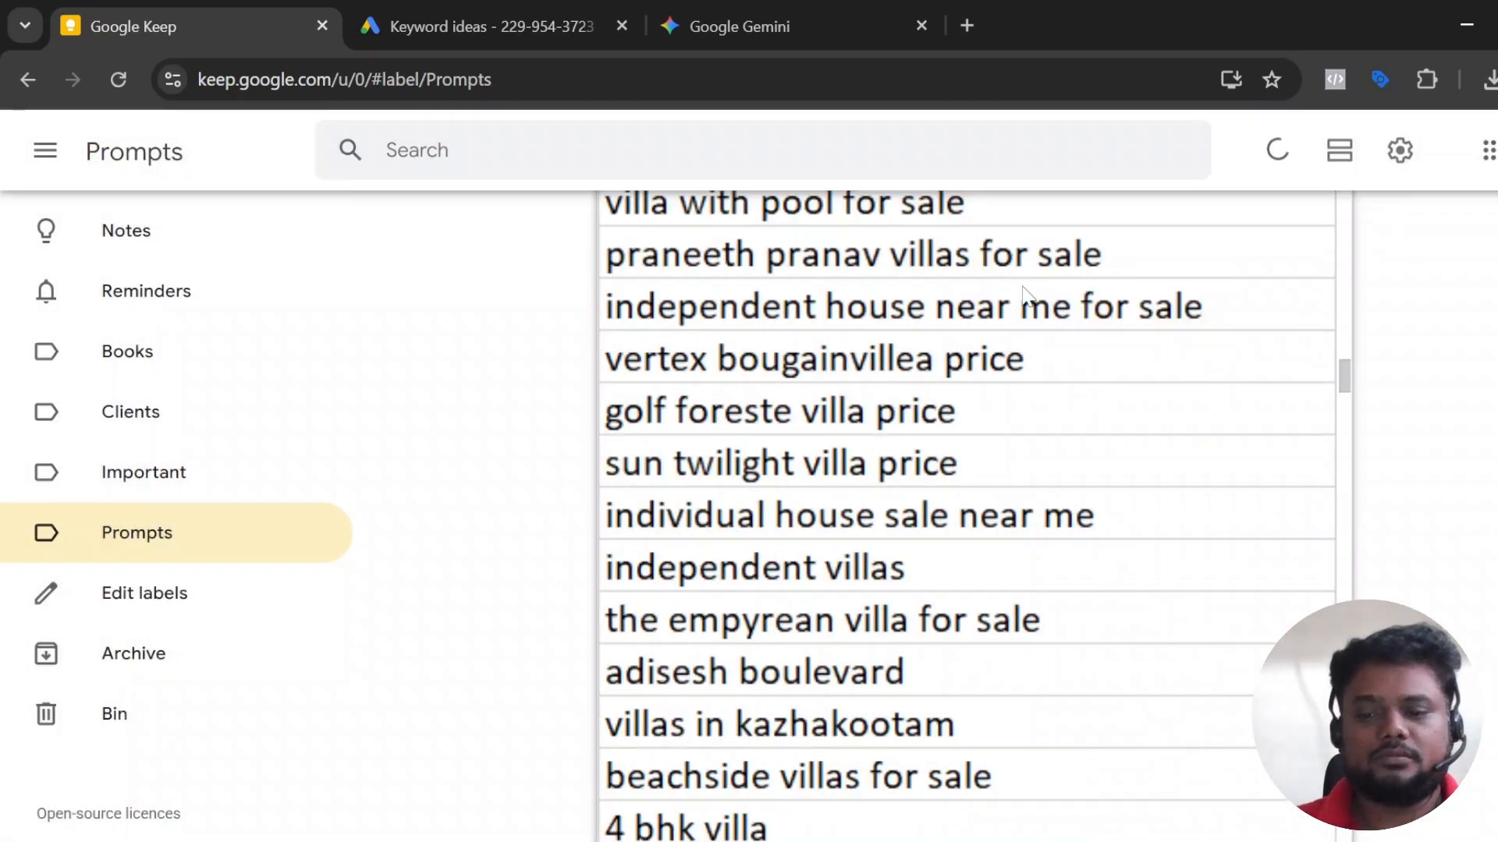
{"action": "left_click", "coordinate": [647, 238]}
{"action": "scroll", "coordinate": [804, 468], "scroll_direction": "down", "scroll_amount": 2}
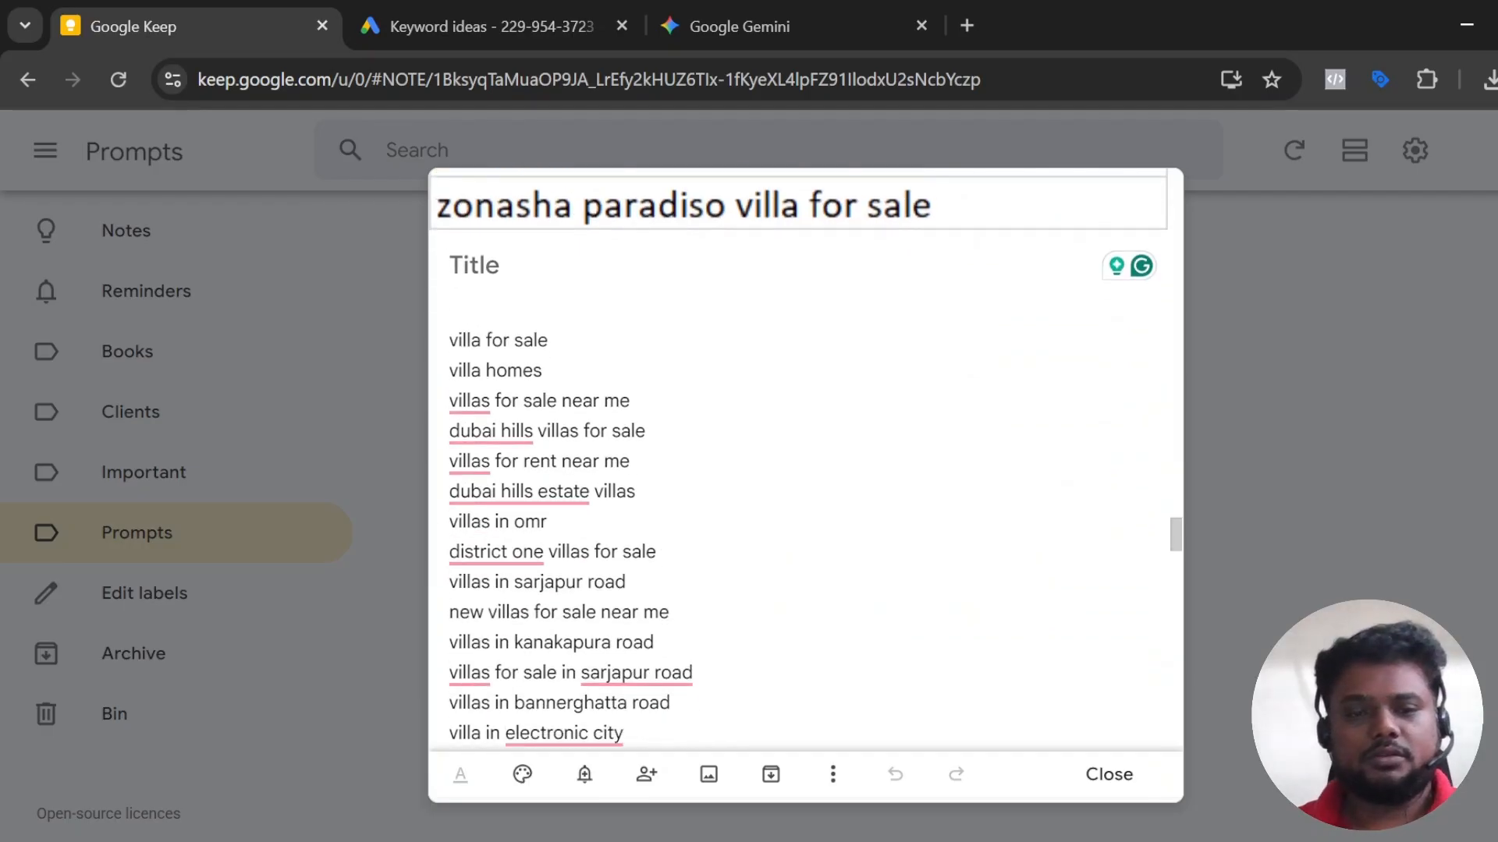
{"action": "left_click_drag", "start_coordinate": [449, 340], "coordinate": [768, 690]}
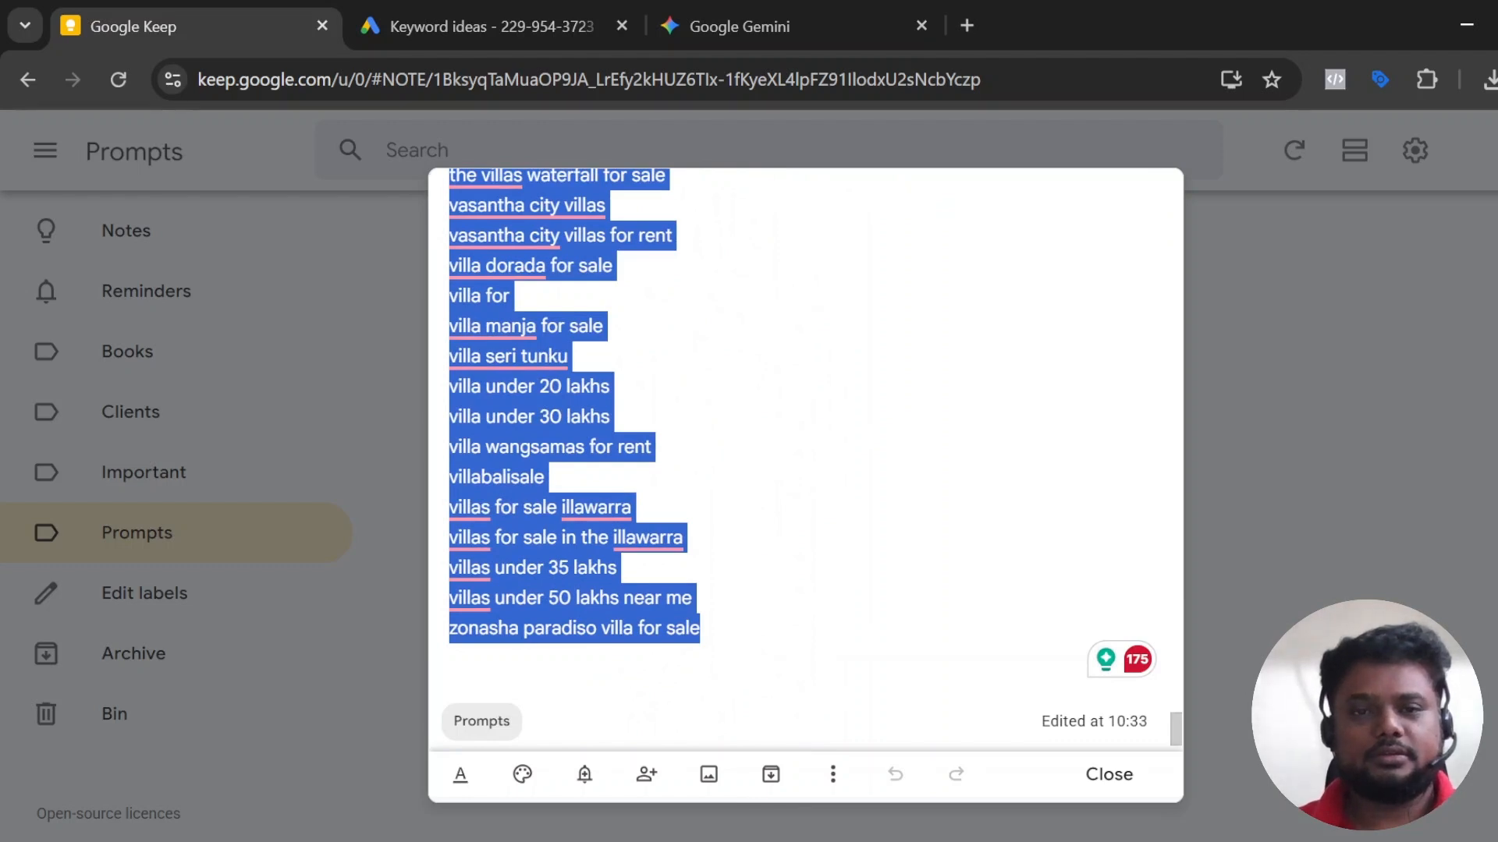
Switch to Gemini and submit the copied plain-text keyword list in the existing keyword analysis chat.
{"action": "left_click", "coordinate": [762, 23]}
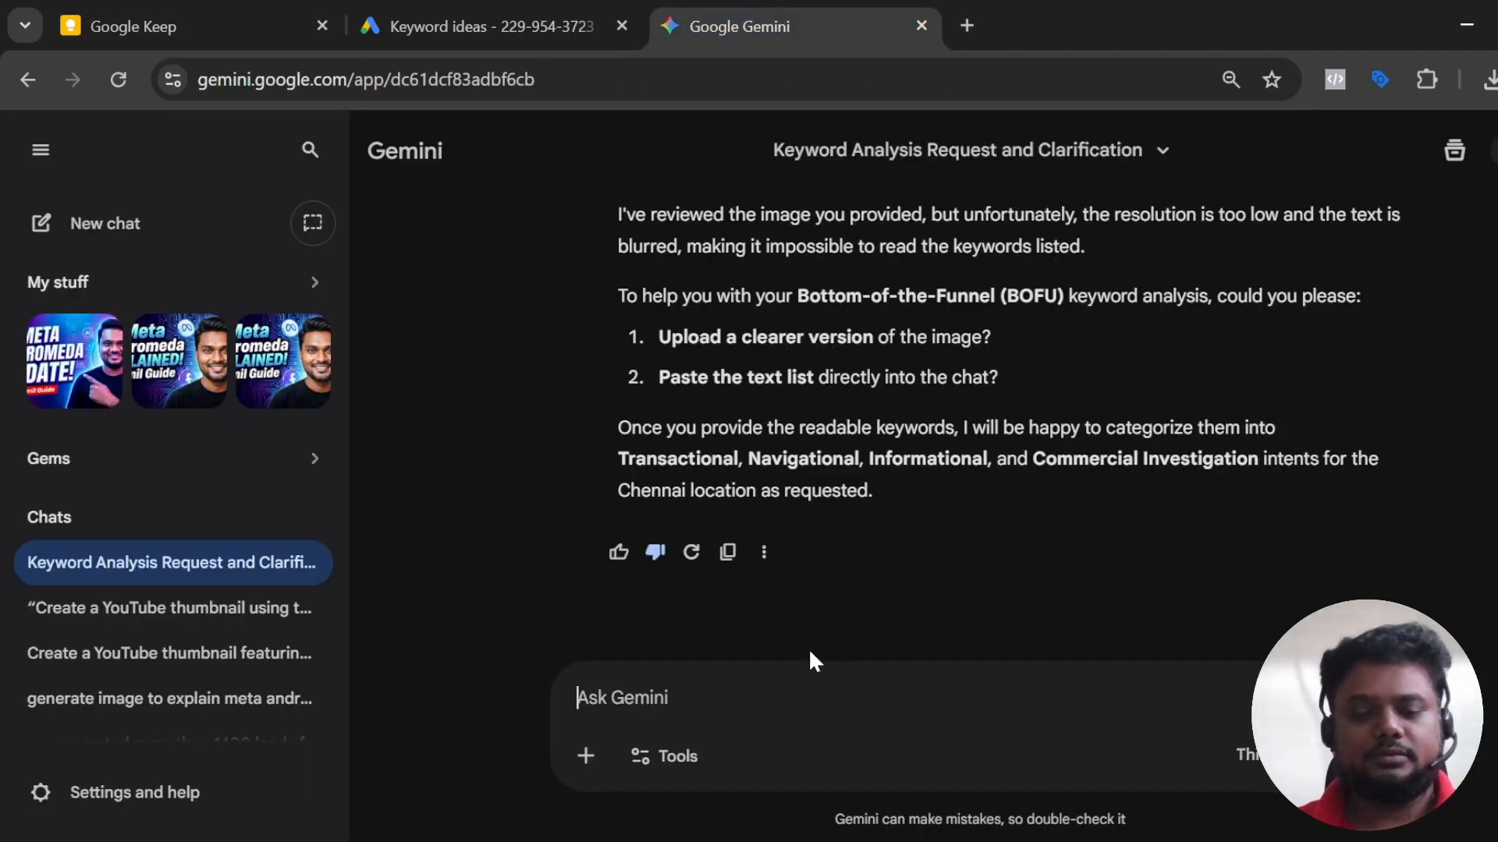
{"action": "key", "text": "ctrl+v"}
{"action": "key", "text": "Return"}
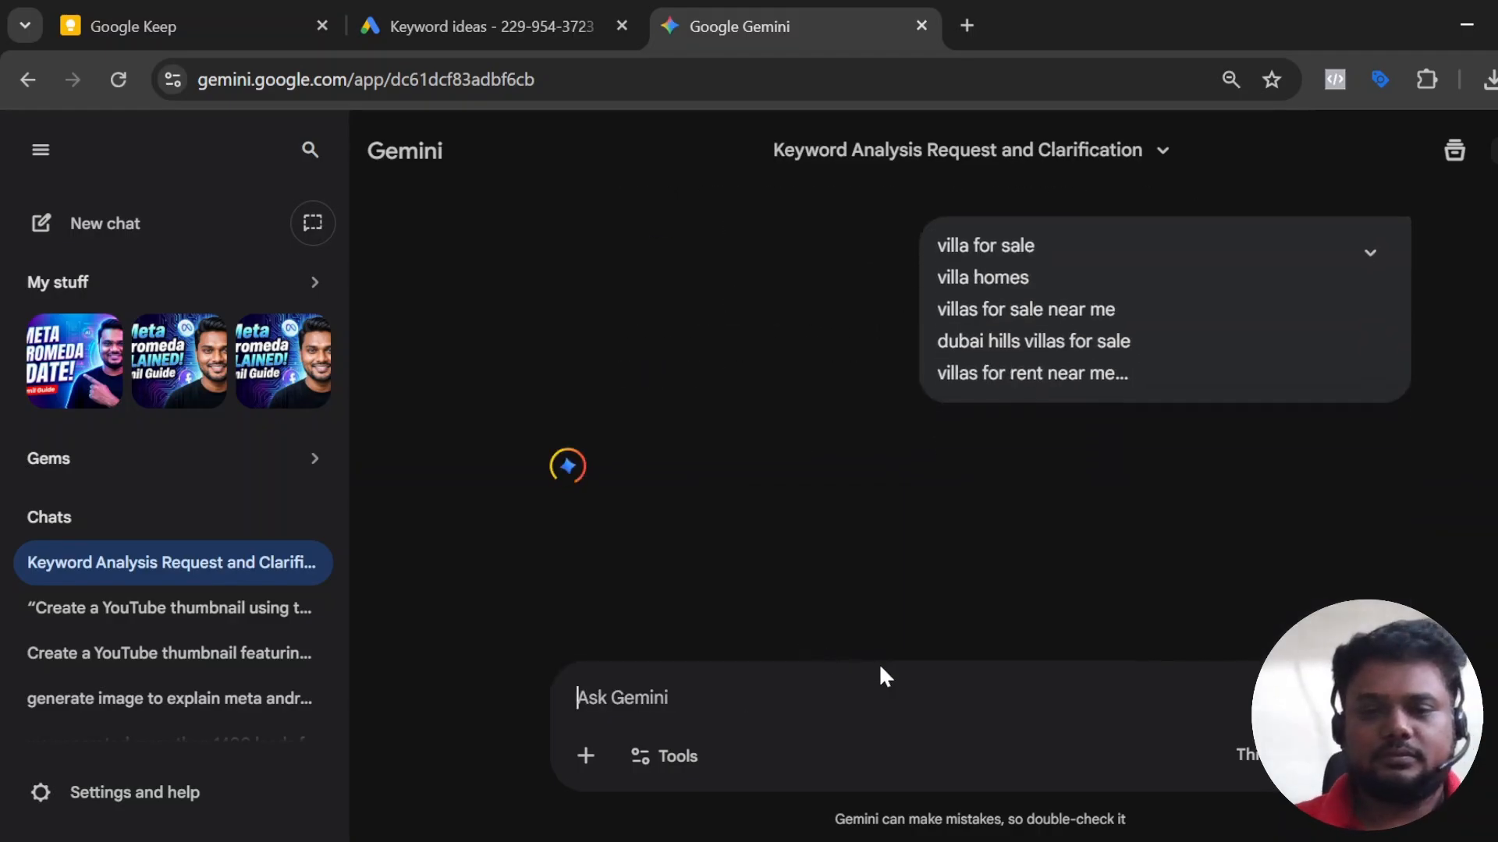
Read the reply's introduction and the Chennai-specific keyword table, checking each keyword's classification and justification.
{"action": "left_click", "coordinate": [1369, 262]}
{"action": "scroll", "coordinate": [929, 425], "scroll_direction": "down", "scroll_amount": 8}
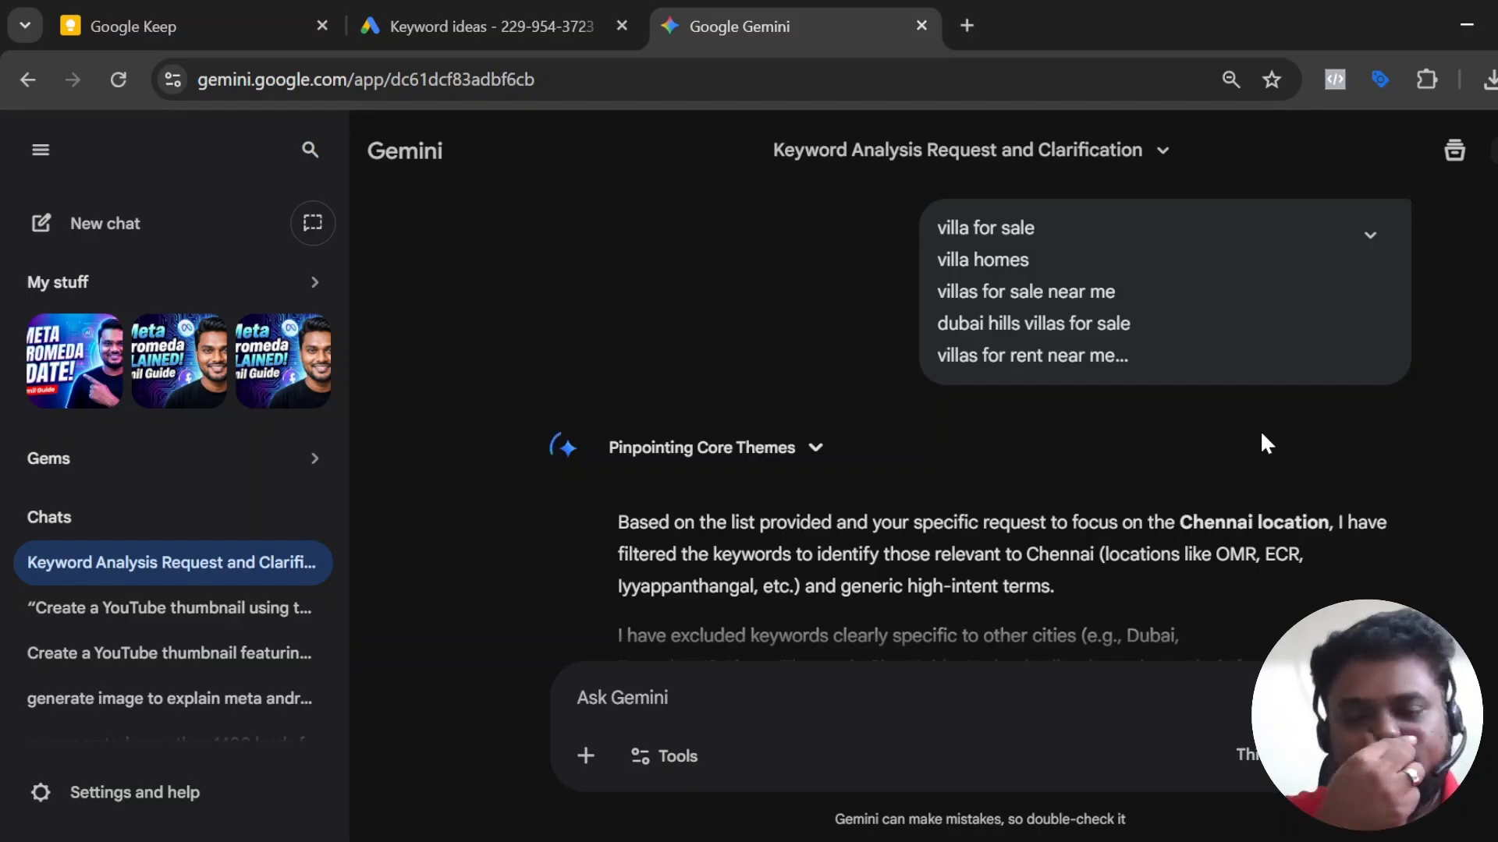
{"action": "scroll", "coordinate": [1123, 229], "scroll_direction": "down", "scroll_amount": 5}
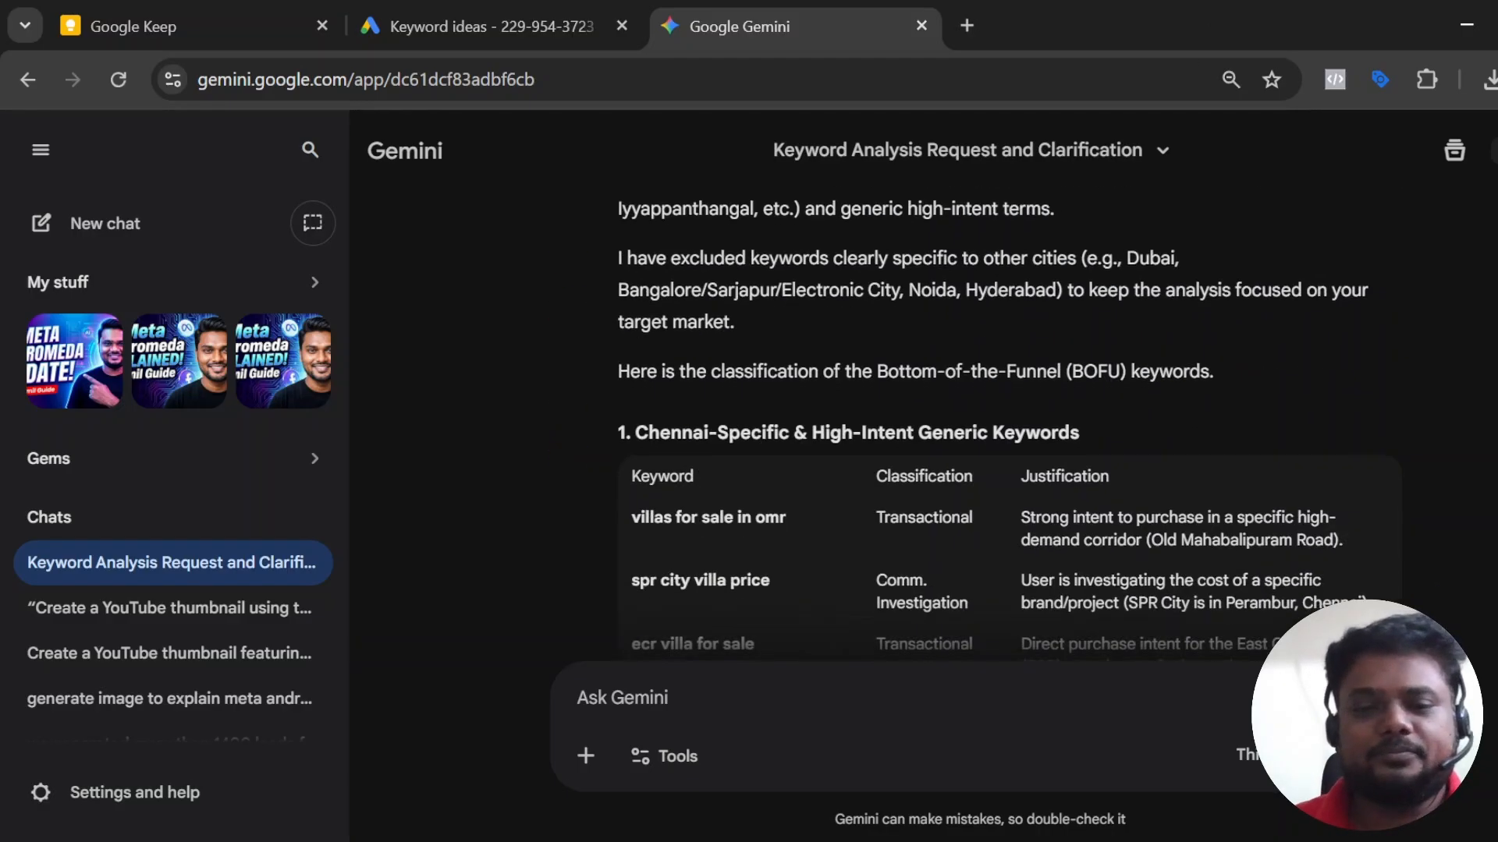
{"action": "scroll", "coordinate": [988, 430], "scroll_direction": "down", "scroll_amount": 2}
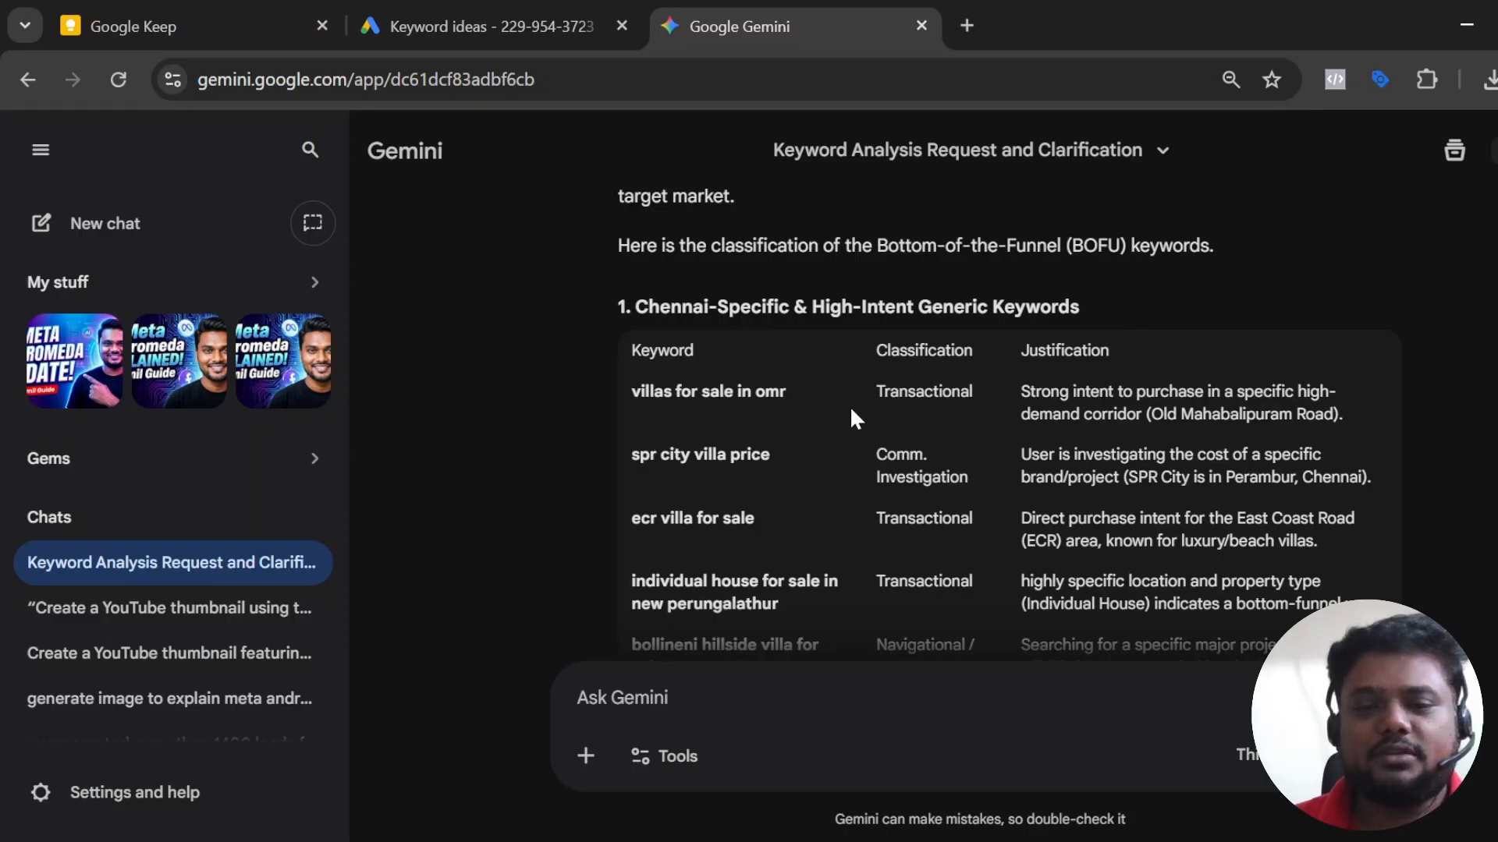
{"action": "scroll", "coordinate": [989, 451], "scroll_direction": "down", "scroll_amount": 2}
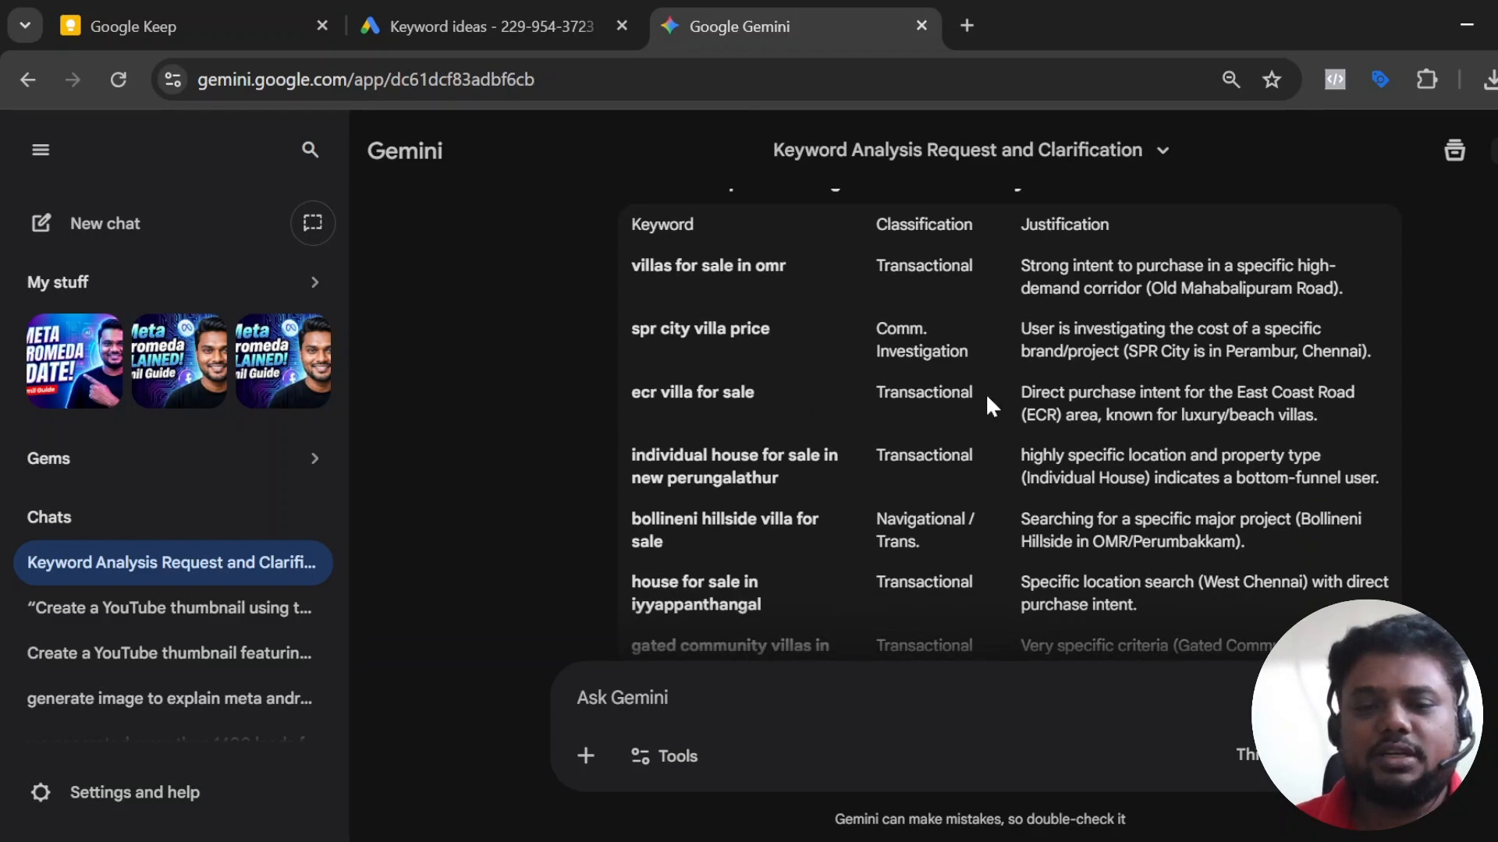
{"action": "scroll", "coordinate": [987, 402], "scroll_direction": "down", "scroll_amount": 2}
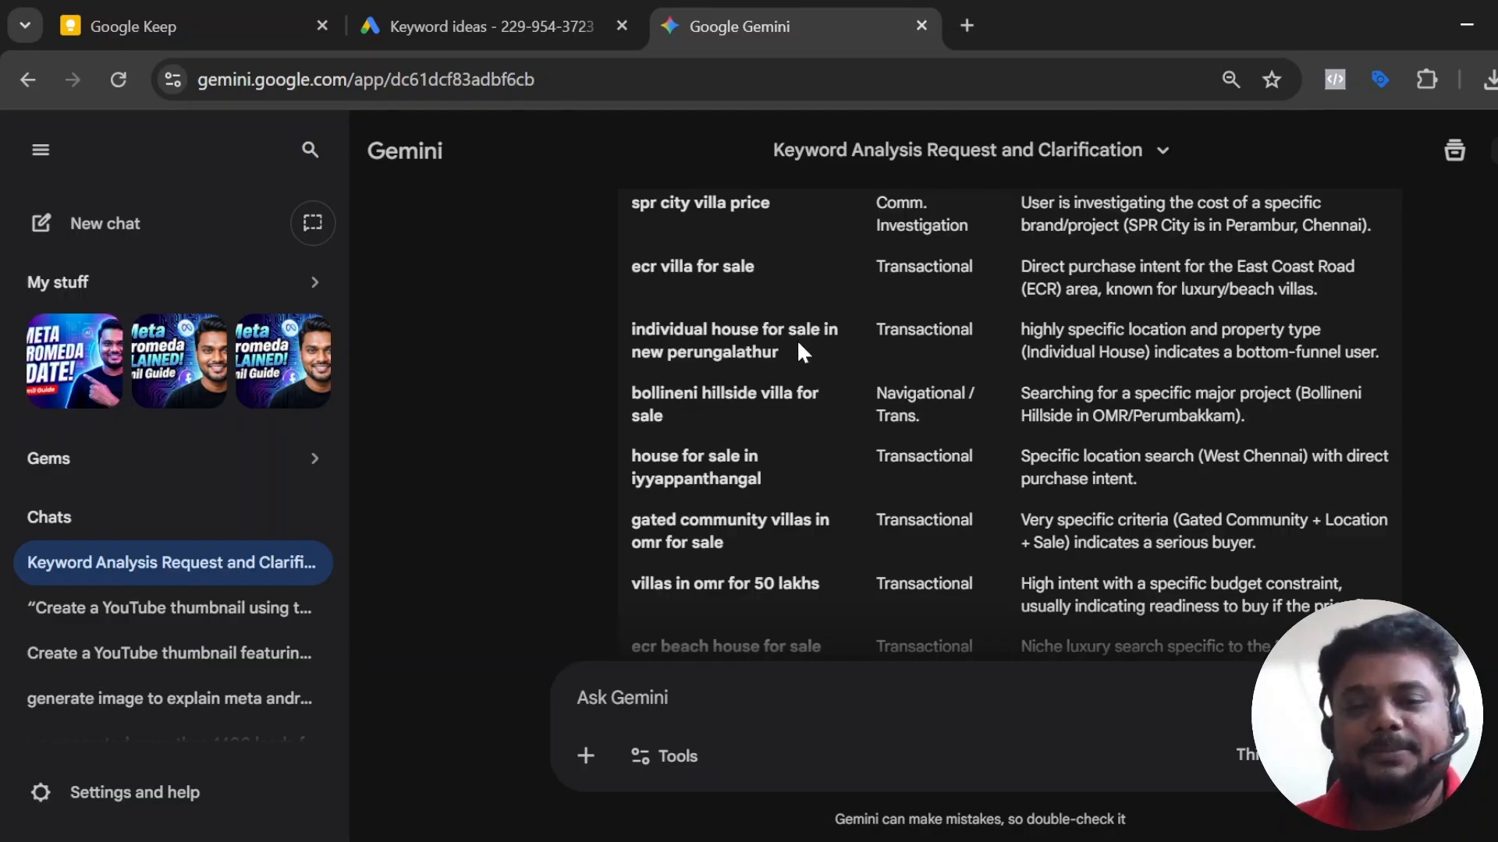
{"action": "scroll", "coordinate": [794, 346], "scroll_direction": "up", "scroll_amount": 2}
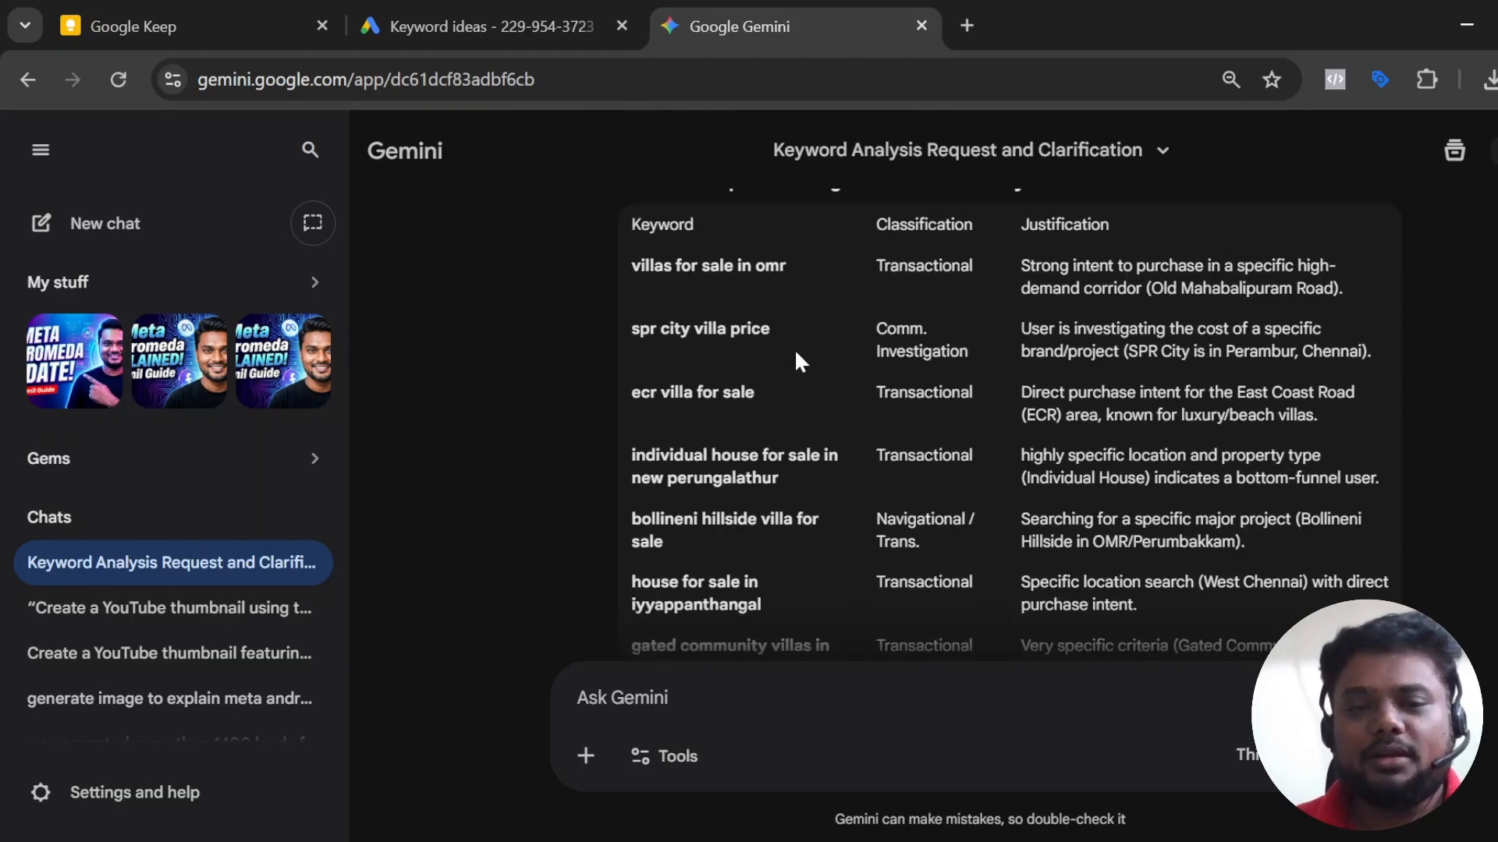
{"action": "scroll", "coordinate": [827, 429], "scroll_direction": "down", "scroll_amount": 1}
{"action": "scroll", "coordinate": [845, 471], "scroll_direction": "down", "scroll_amount": 1}
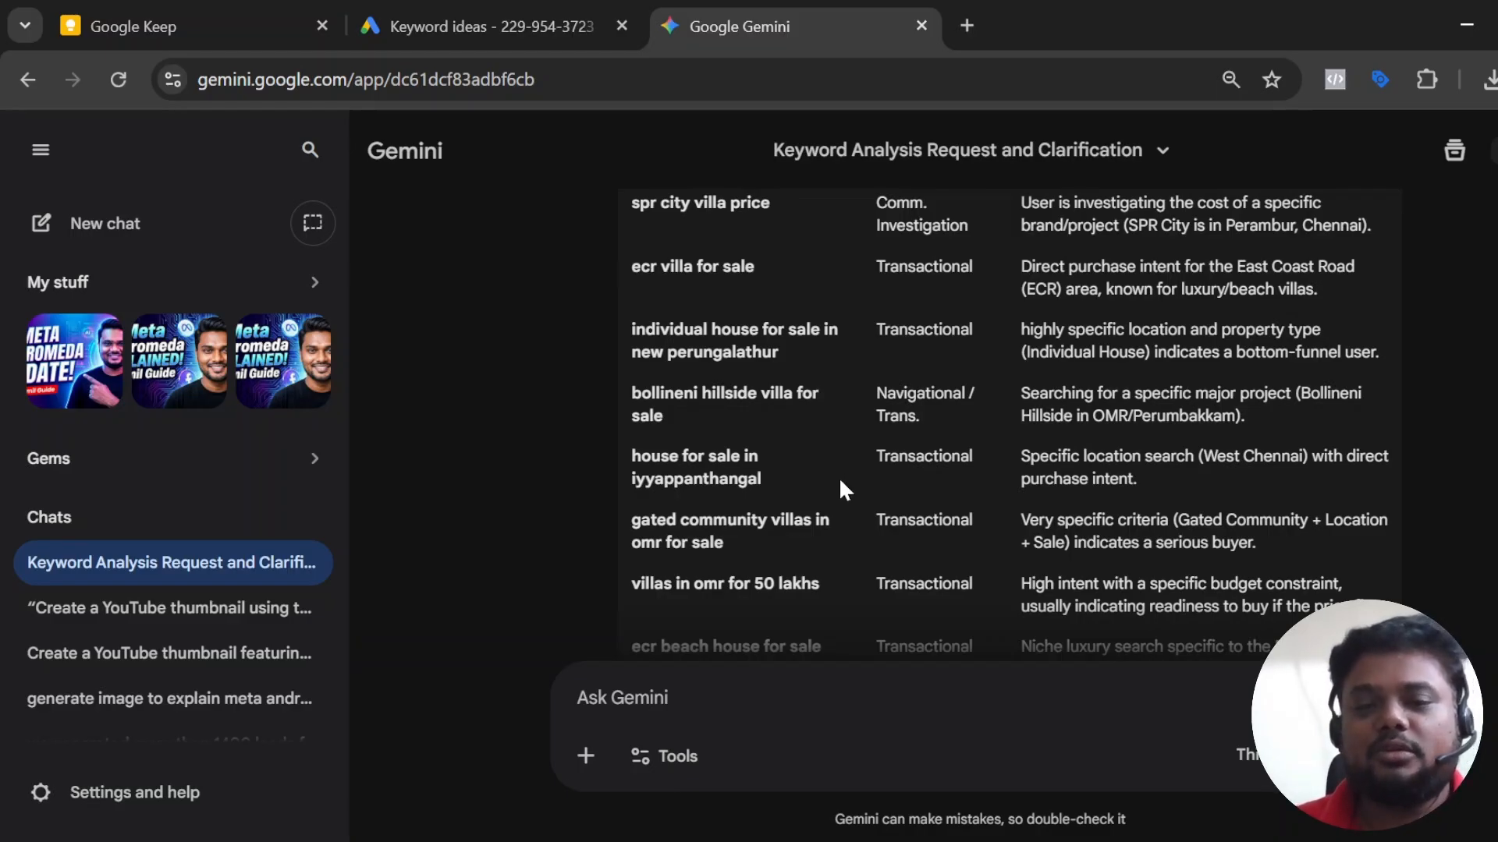
{"action": "scroll", "coordinate": [839, 491], "scroll_direction": "down", "scroll_amount": 4}
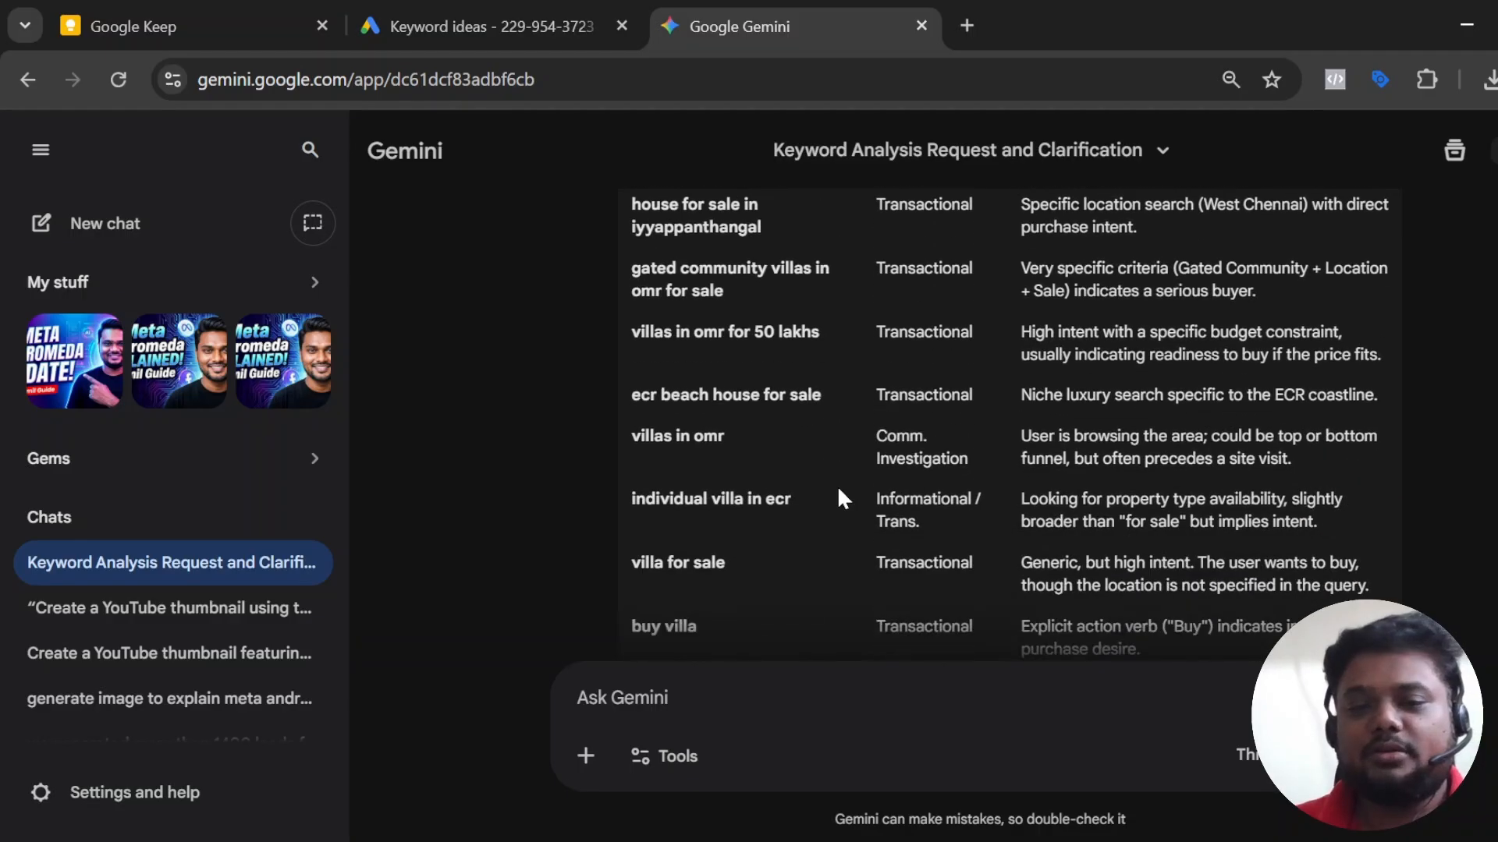
{"action": "scroll", "coordinate": [839, 496], "scroll_direction": "down", "scroll_amount": 2}
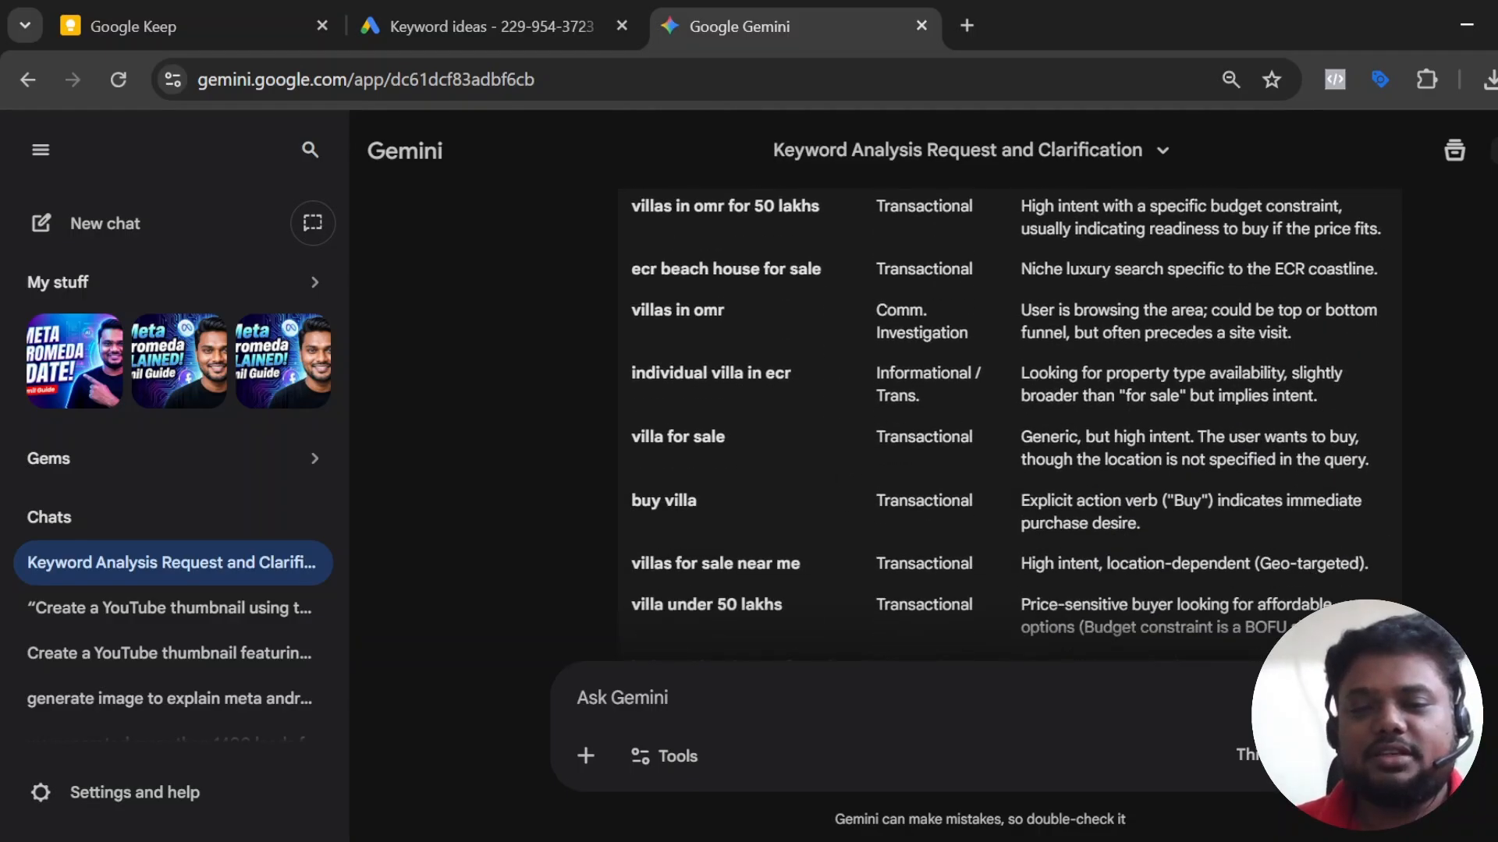
{"action": "scroll", "coordinate": [941, 506], "scroll_direction": "down", "scroll_amount": 10}
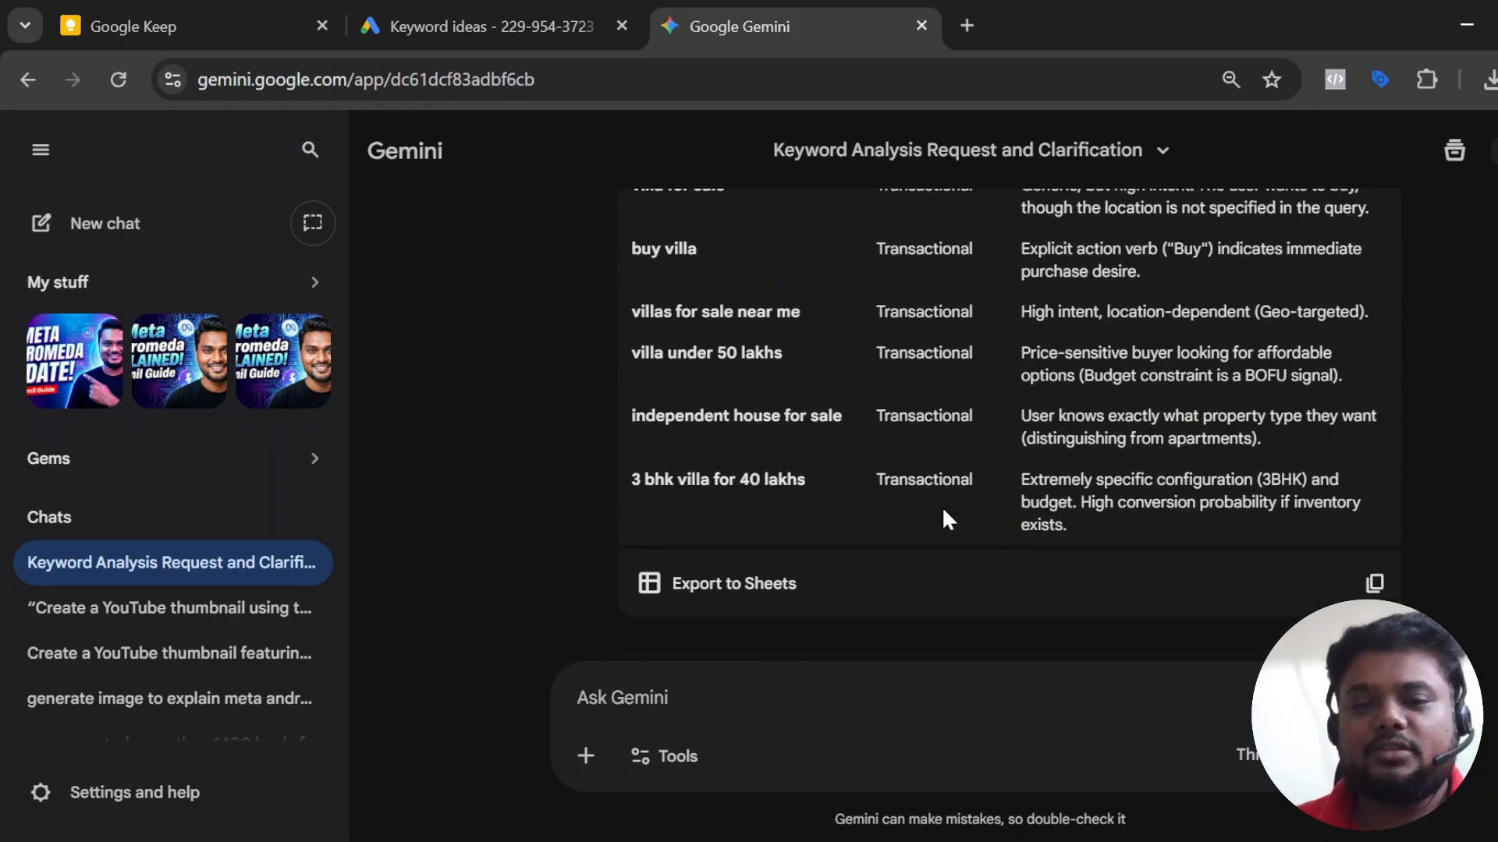
Read the reply's analysis of intent types, the patterns and trends in BOFU keywords, and the suggested next step.
{"action": "scroll", "coordinate": [939, 503], "scroll_direction": "up", "scroll_amount": 4}
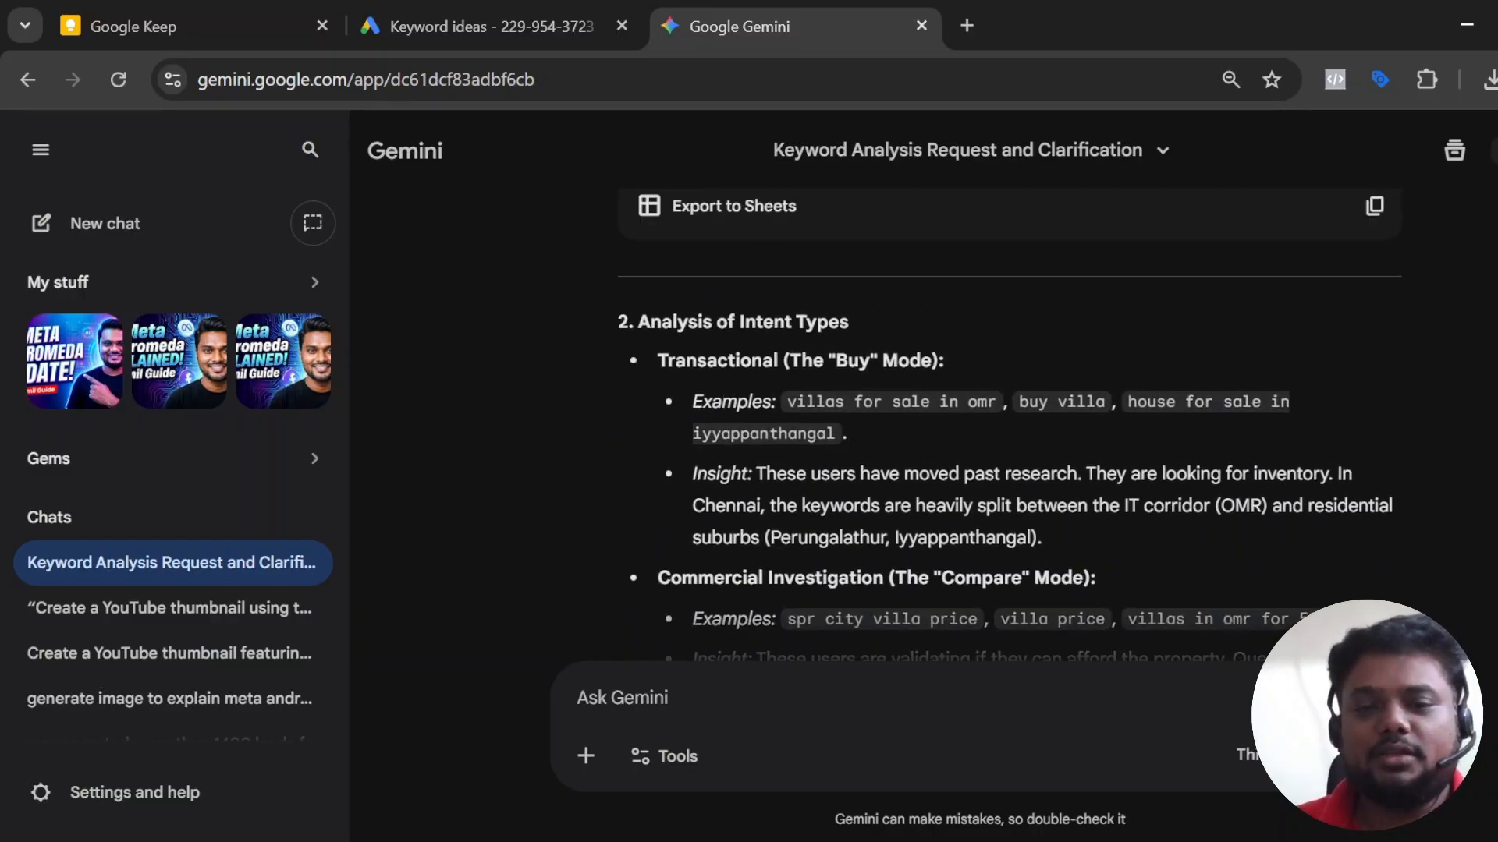
{"action": "scroll", "coordinate": [750, 466], "scroll_direction": "down", "scroll_amount": 2}
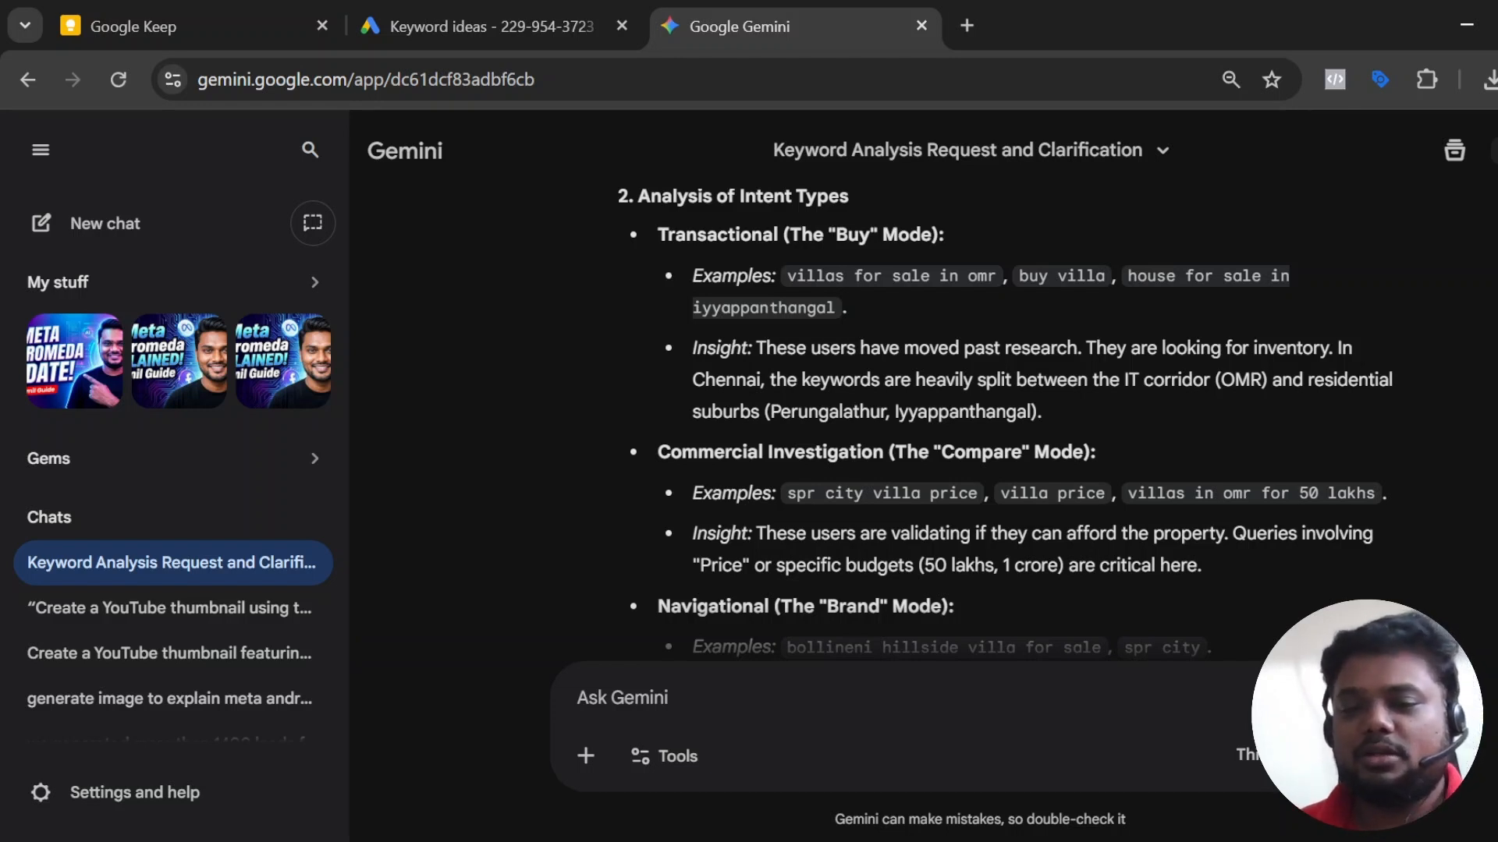
{"action": "scroll", "coordinate": [1006, 421], "scroll_direction": "down", "scroll_amount": 2}
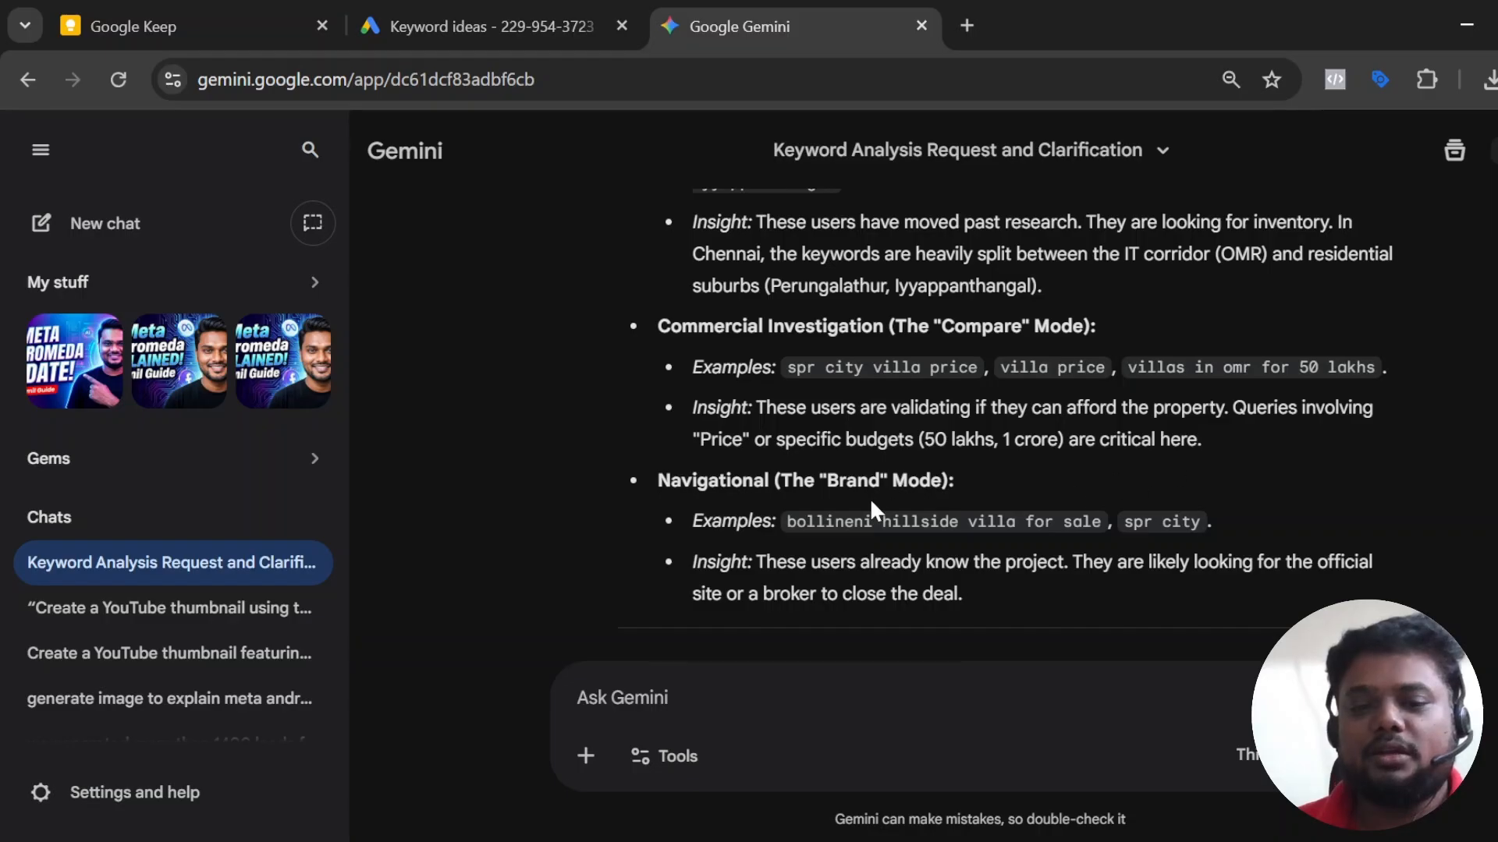
{"action": "scroll", "coordinate": [874, 511], "scroll_direction": "down", "scroll_amount": 2}
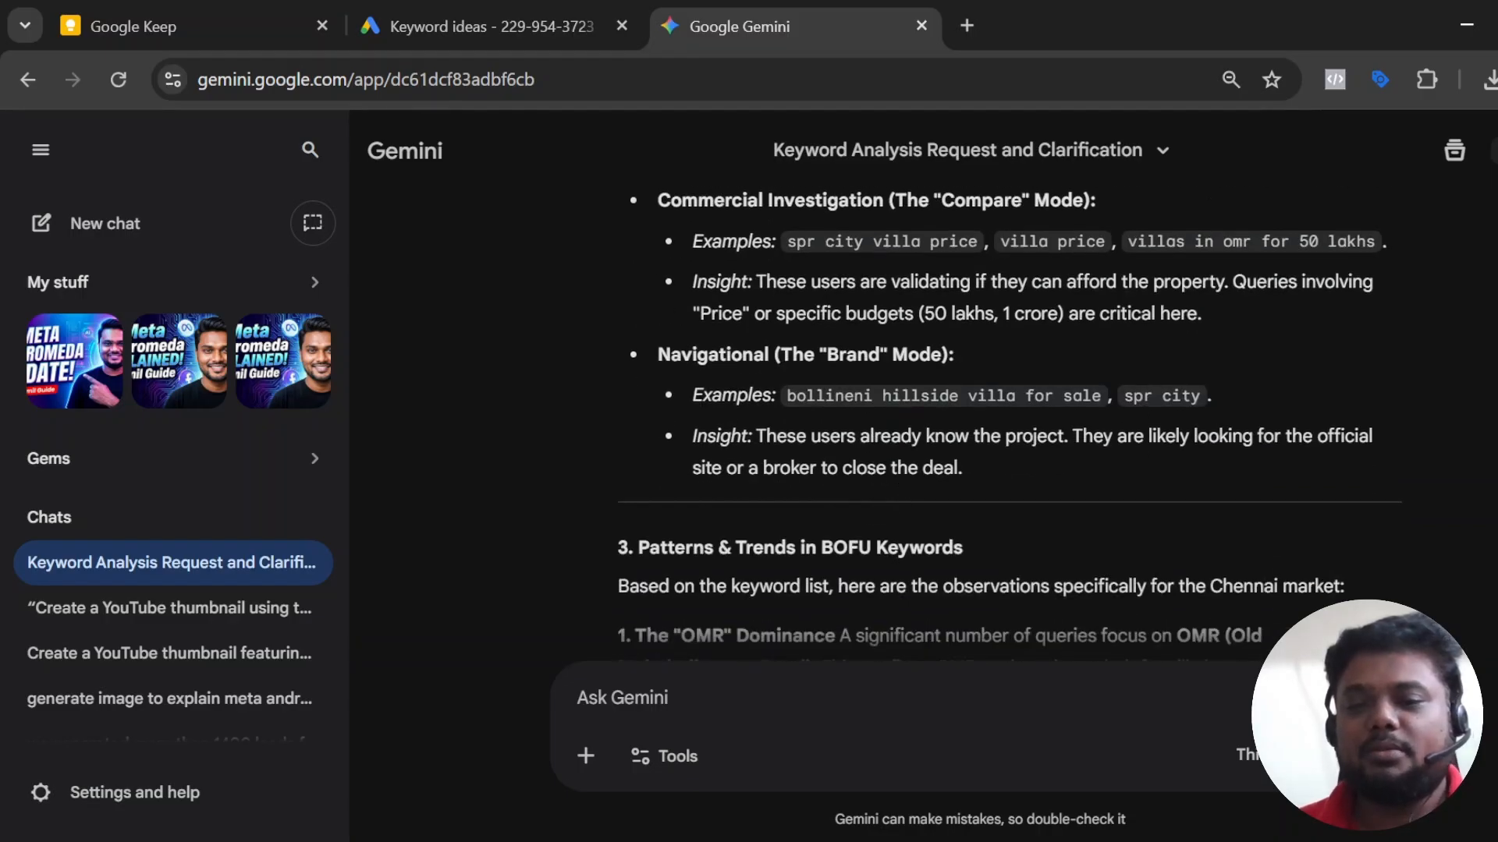
{"action": "left_click_drag", "start_coordinate": [1134, 397], "coordinate": [1153, 396]}
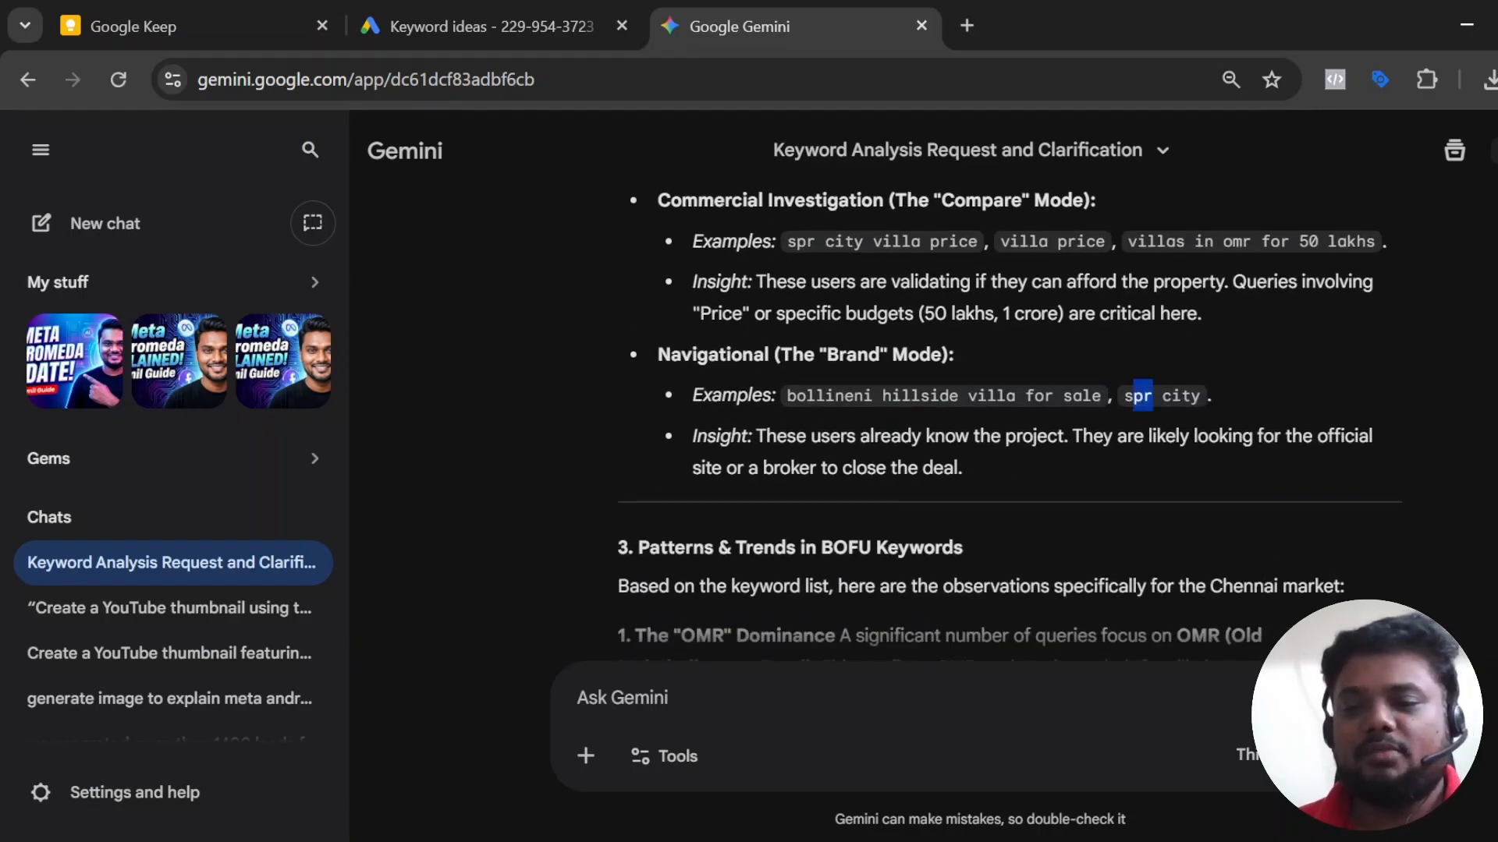
{"action": "scroll", "coordinate": [1083, 499], "scroll_direction": "down", "scroll_amount": 3}
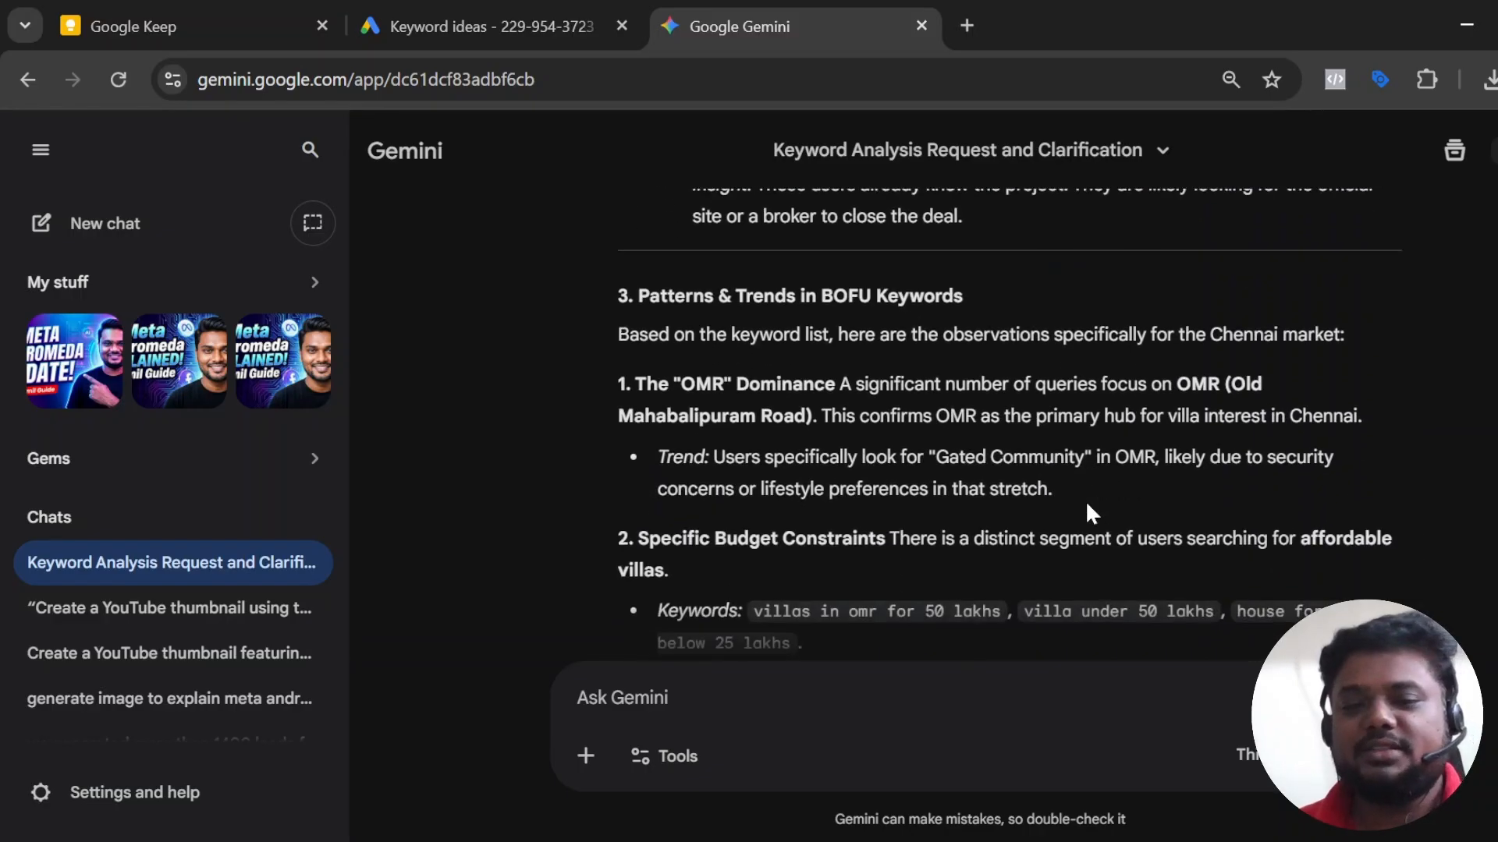
{"action": "scroll", "coordinate": [1085, 499], "scroll_direction": "up", "scroll_amount": 1}
{"action": "scroll", "coordinate": [1100, 485], "scroll_direction": "up", "scroll_amount": 3}
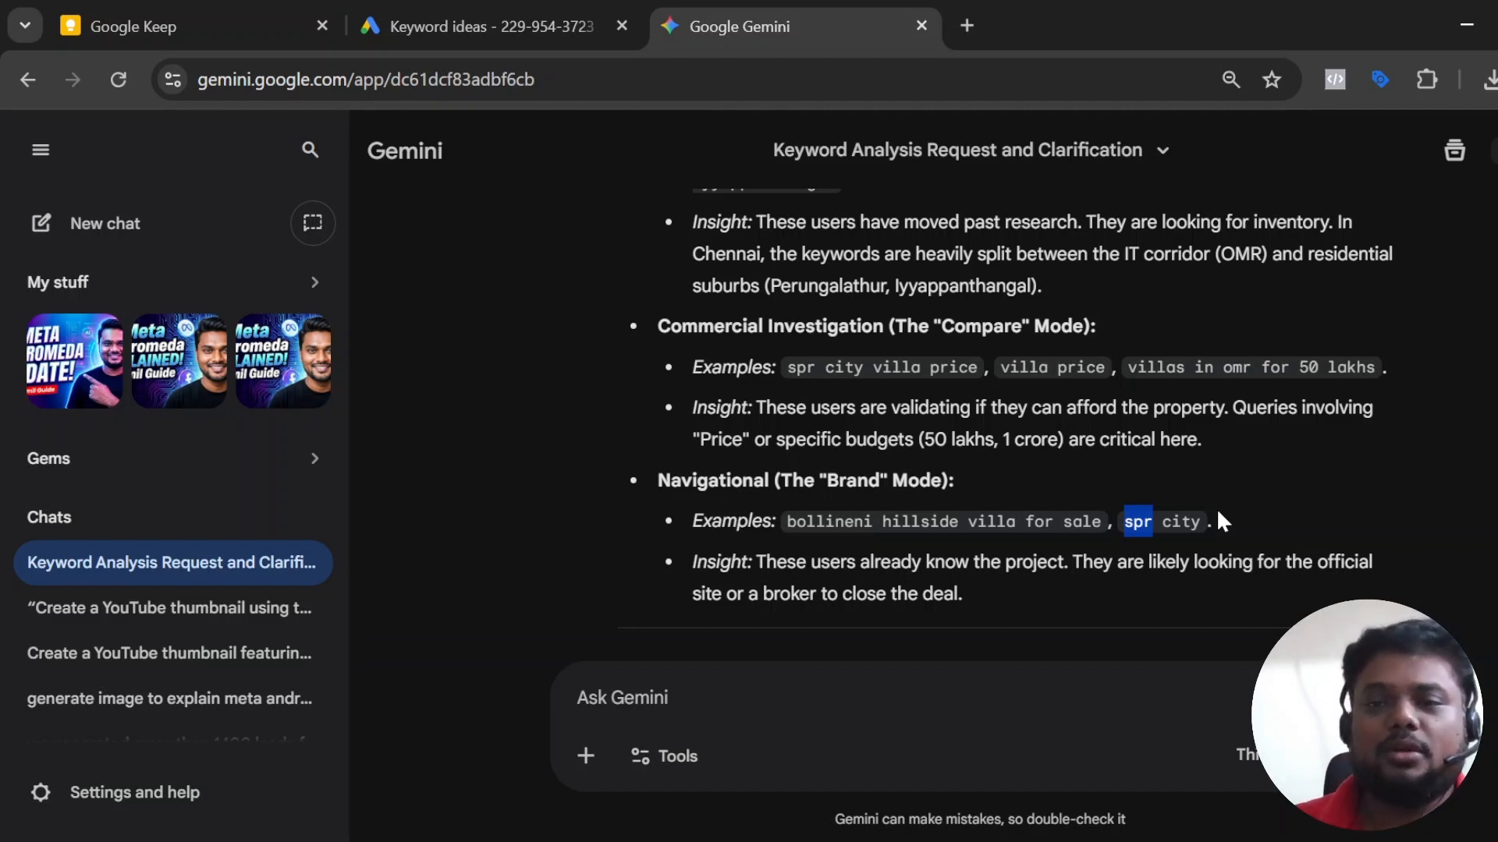
{"action": "scroll", "coordinate": [1221, 521], "scroll_direction": "down", "scroll_amount": 5}
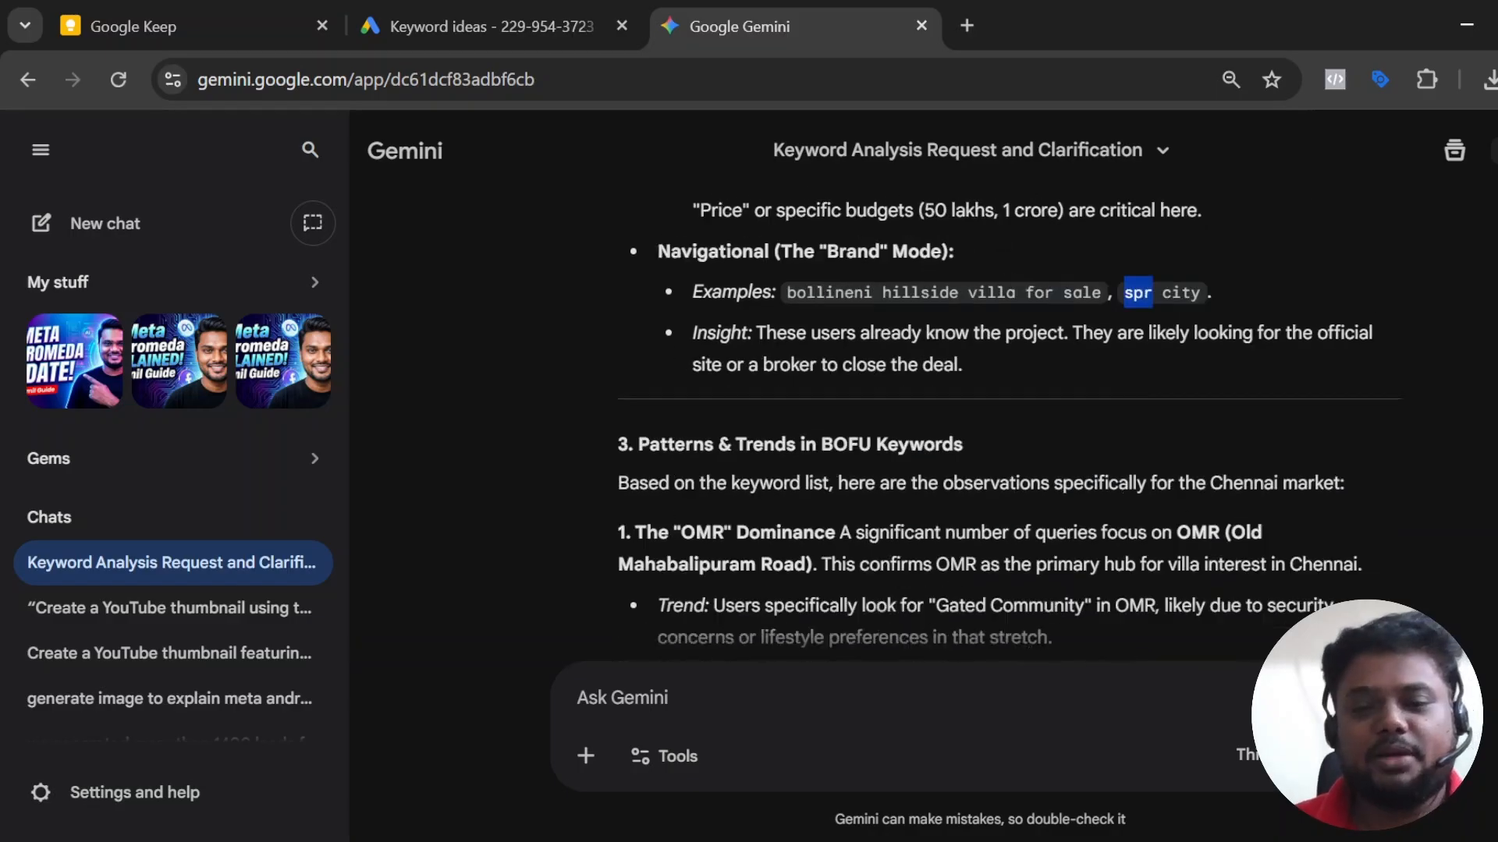
{"action": "scroll", "coordinate": [1218, 511], "scroll_direction": "down", "scroll_amount": 2}
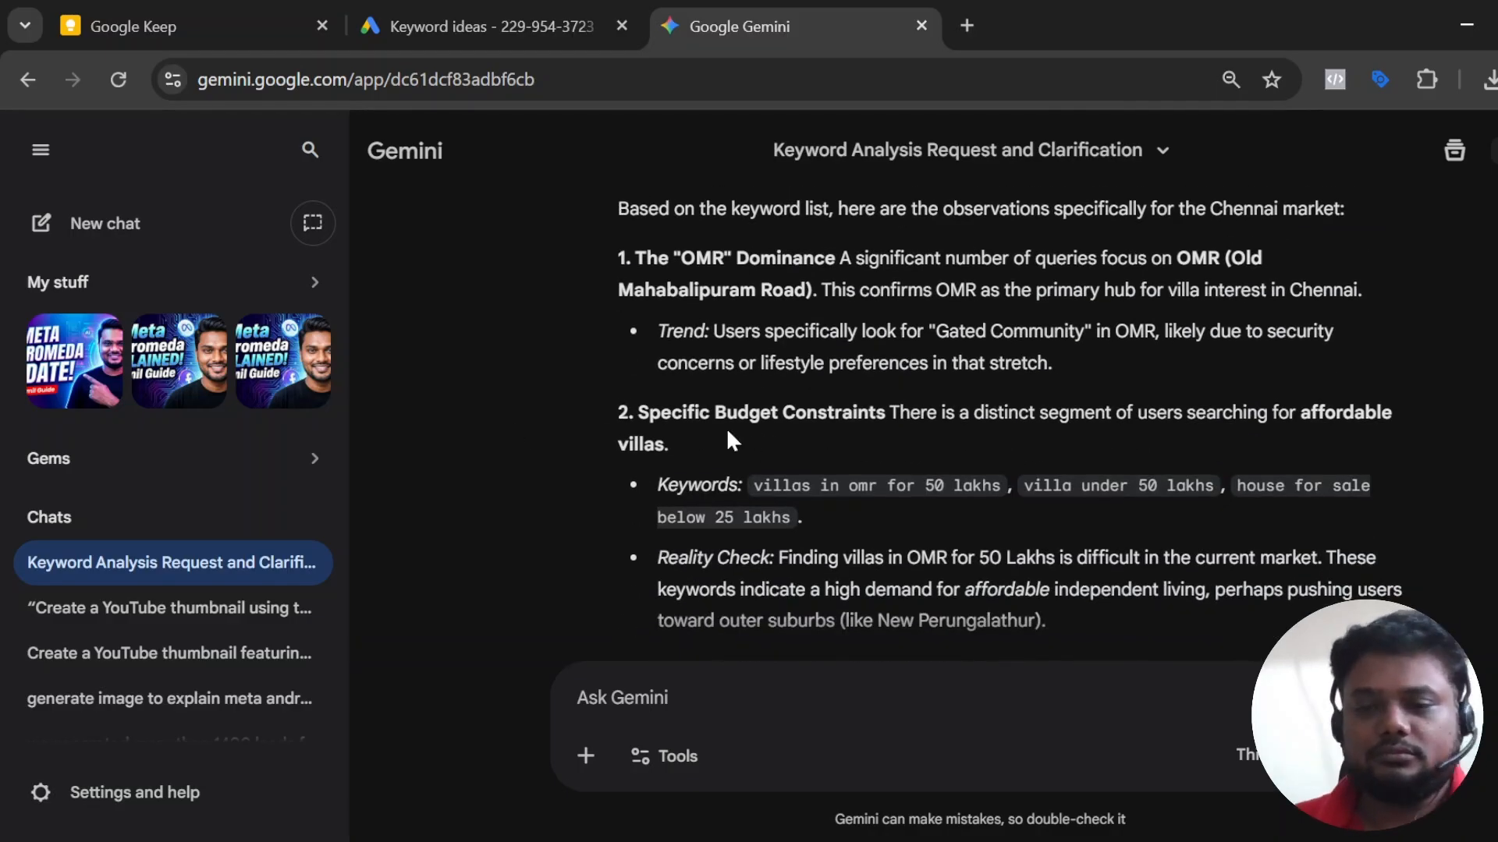
{"action": "scroll", "coordinate": [1006, 425], "scroll_direction": "down", "scroll_amount": 2}
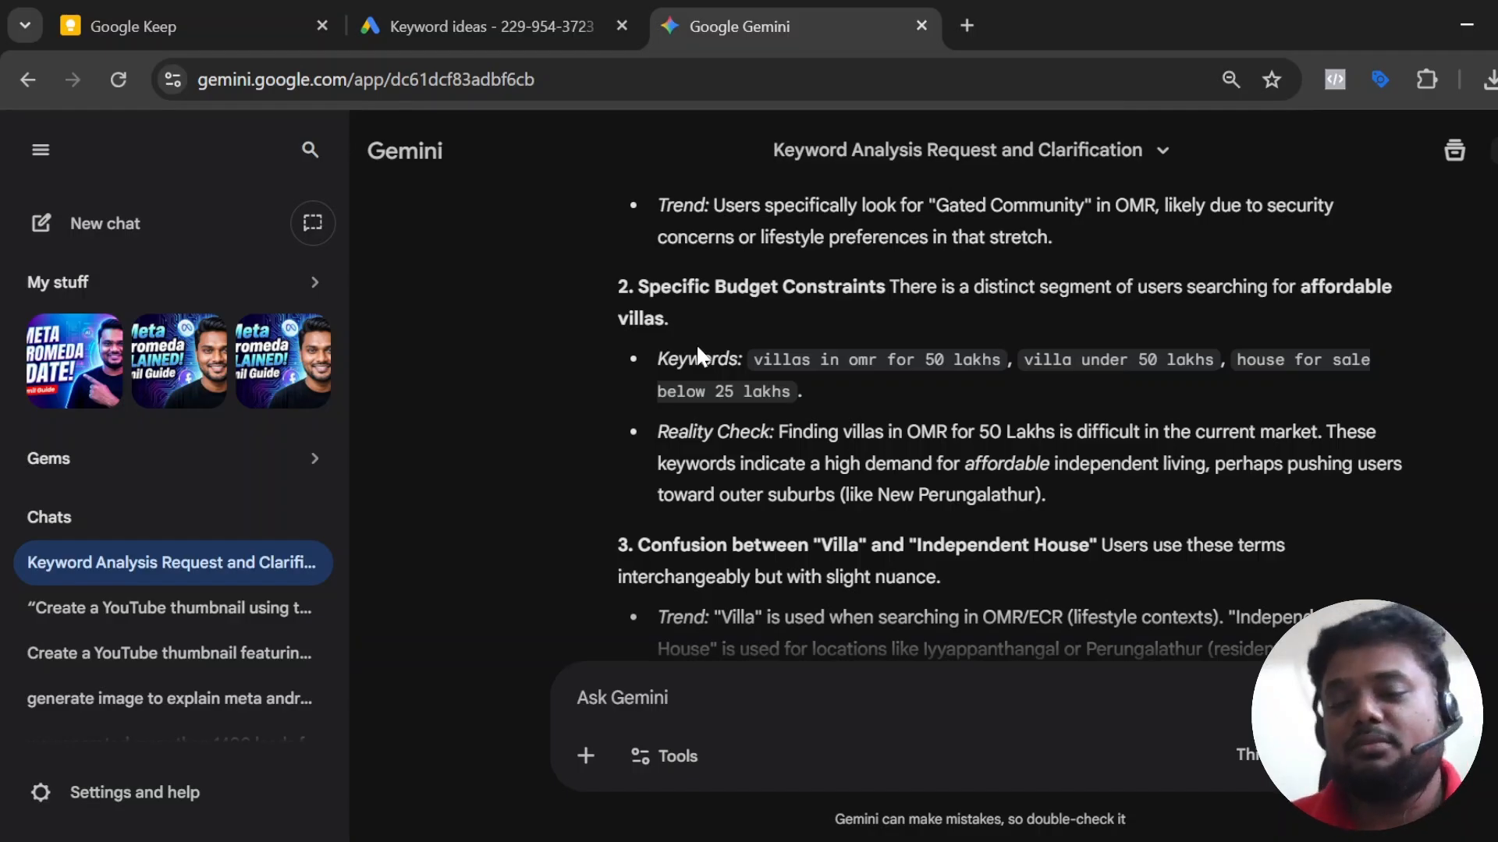
{"action": "scroll", "coordinate": [817, 554], "scroll_direction": "down", "scroll_amount": 5}
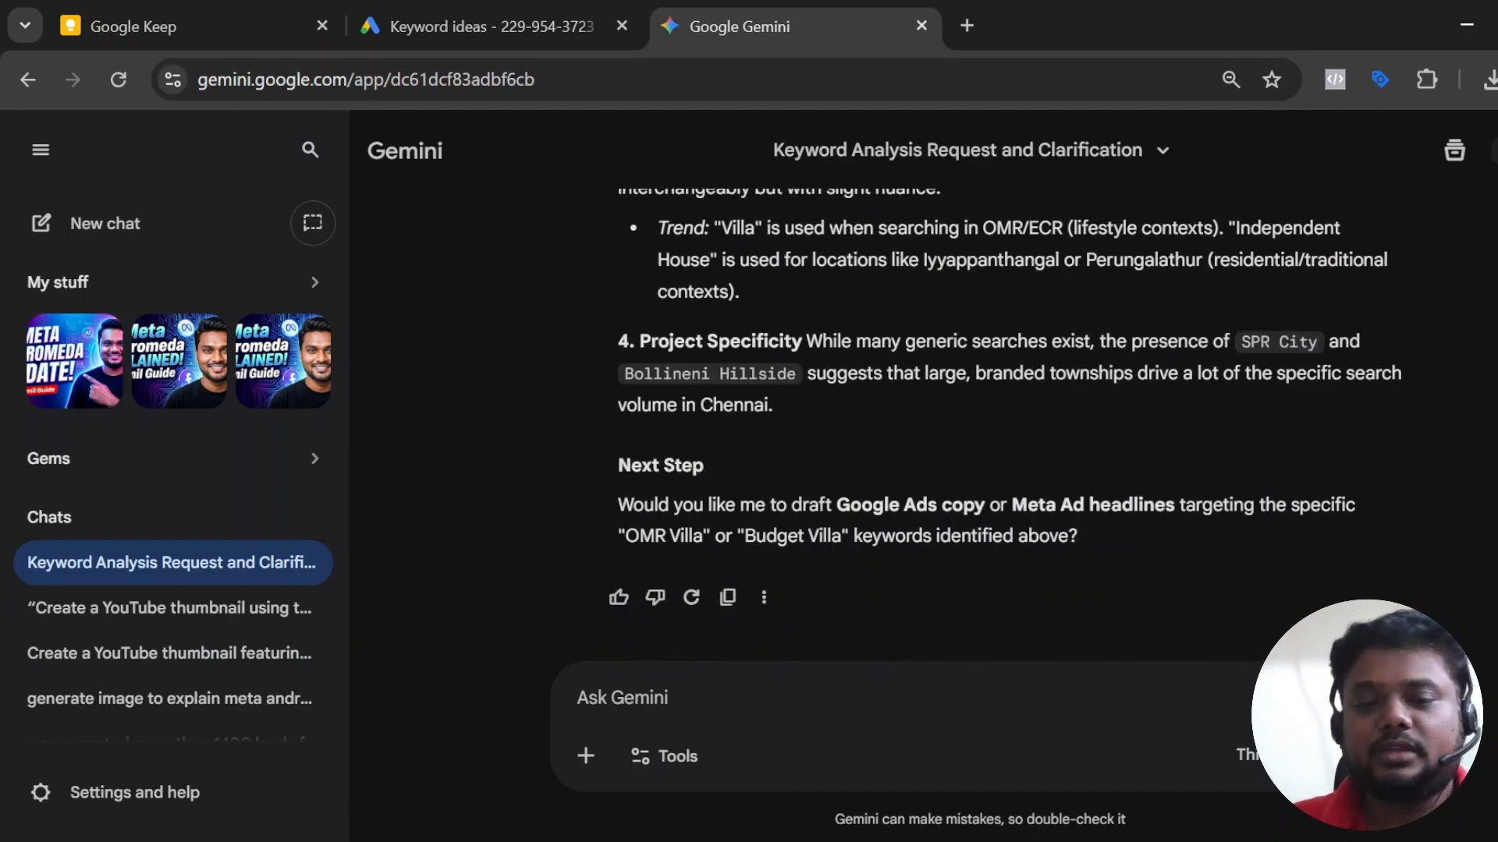
Return to the keyword classification table and review its rows again, from "villas for sale in omr" to "3 bhk villa for 40 lakhs".
{"action": "scroll", "coordinate": [817, 553], "scroll_direction": "up", "scroll_amount": 5}
{"action": "scroll", "coordinate": [827, 535], "scroll_direction": "up", "scroll_amount": 15}
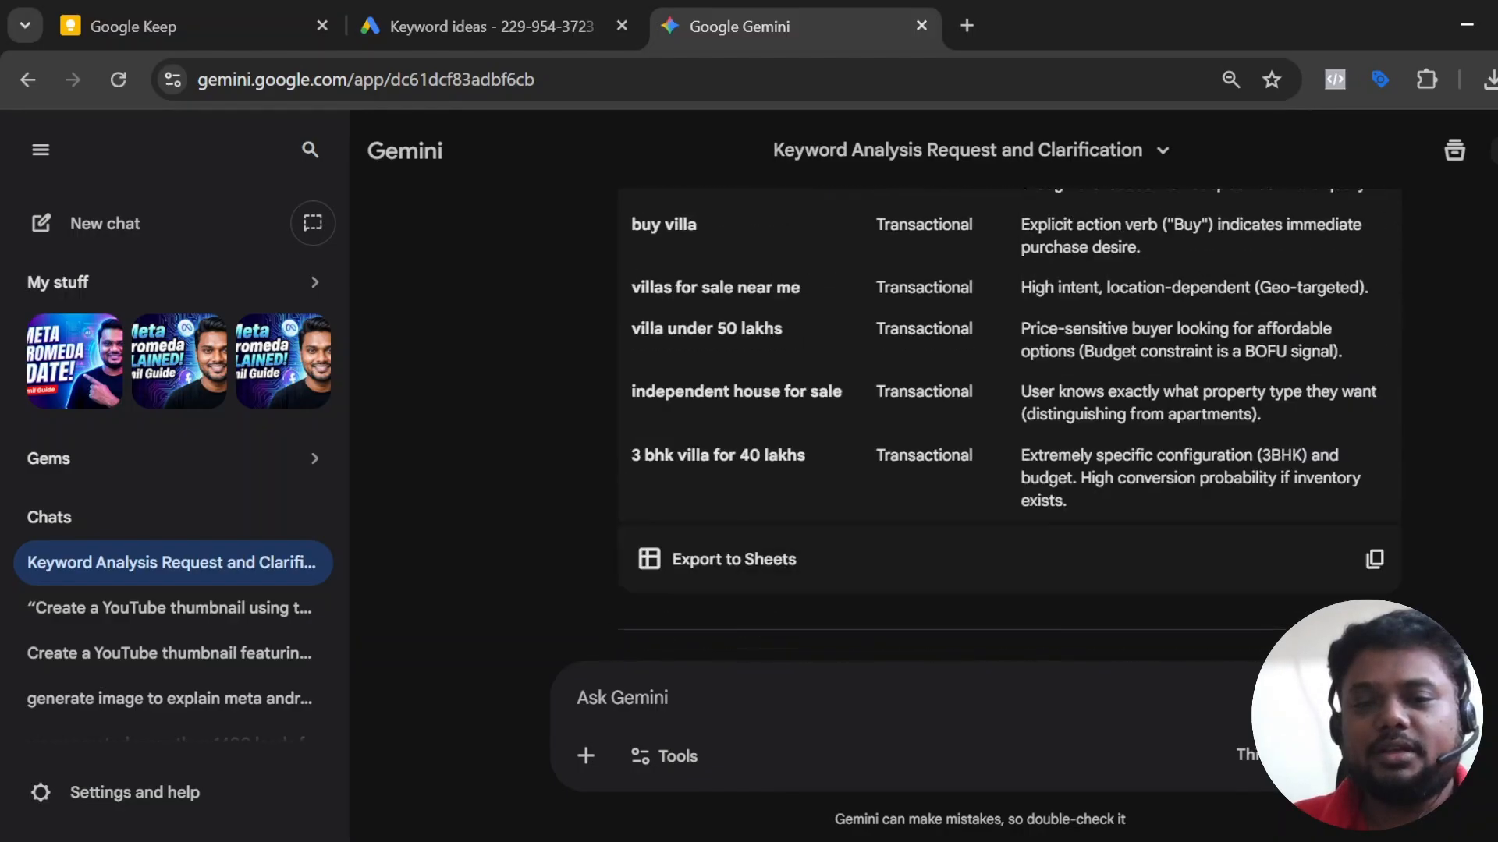
{"action": "scroll", "coordinate": [826, 537], "scroll_direction": "up", "scroll_amount": 8}
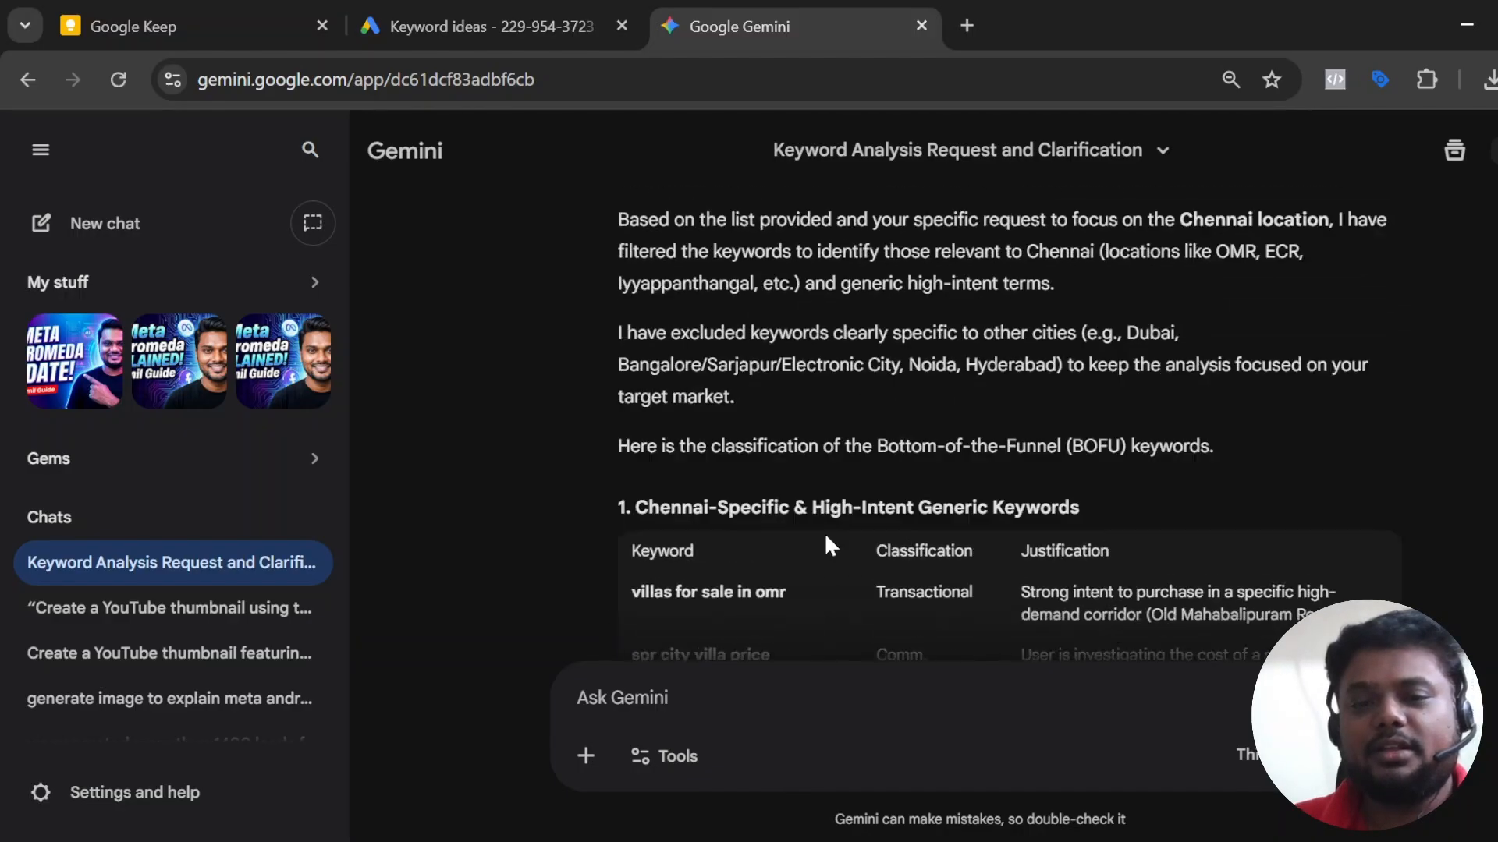
{"action": "scroll", "coordinate": [827, 538], "scroll_direction": "down", "scroll_amount": 3}
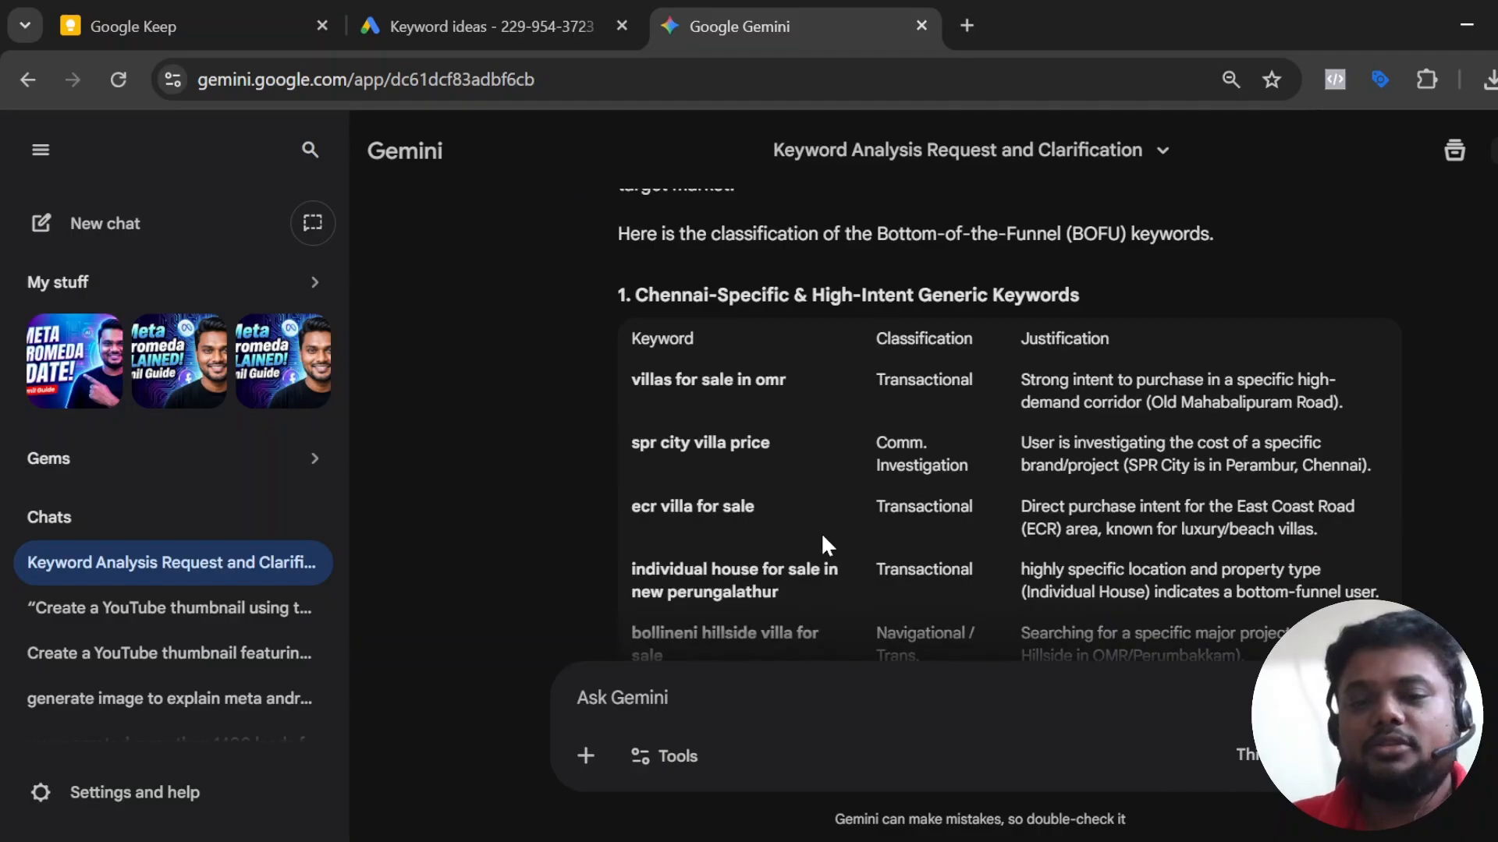
{"action": "scroll", "coordinate": [708, 421], "scroll_direction": "down", "scroll_amount": 2}
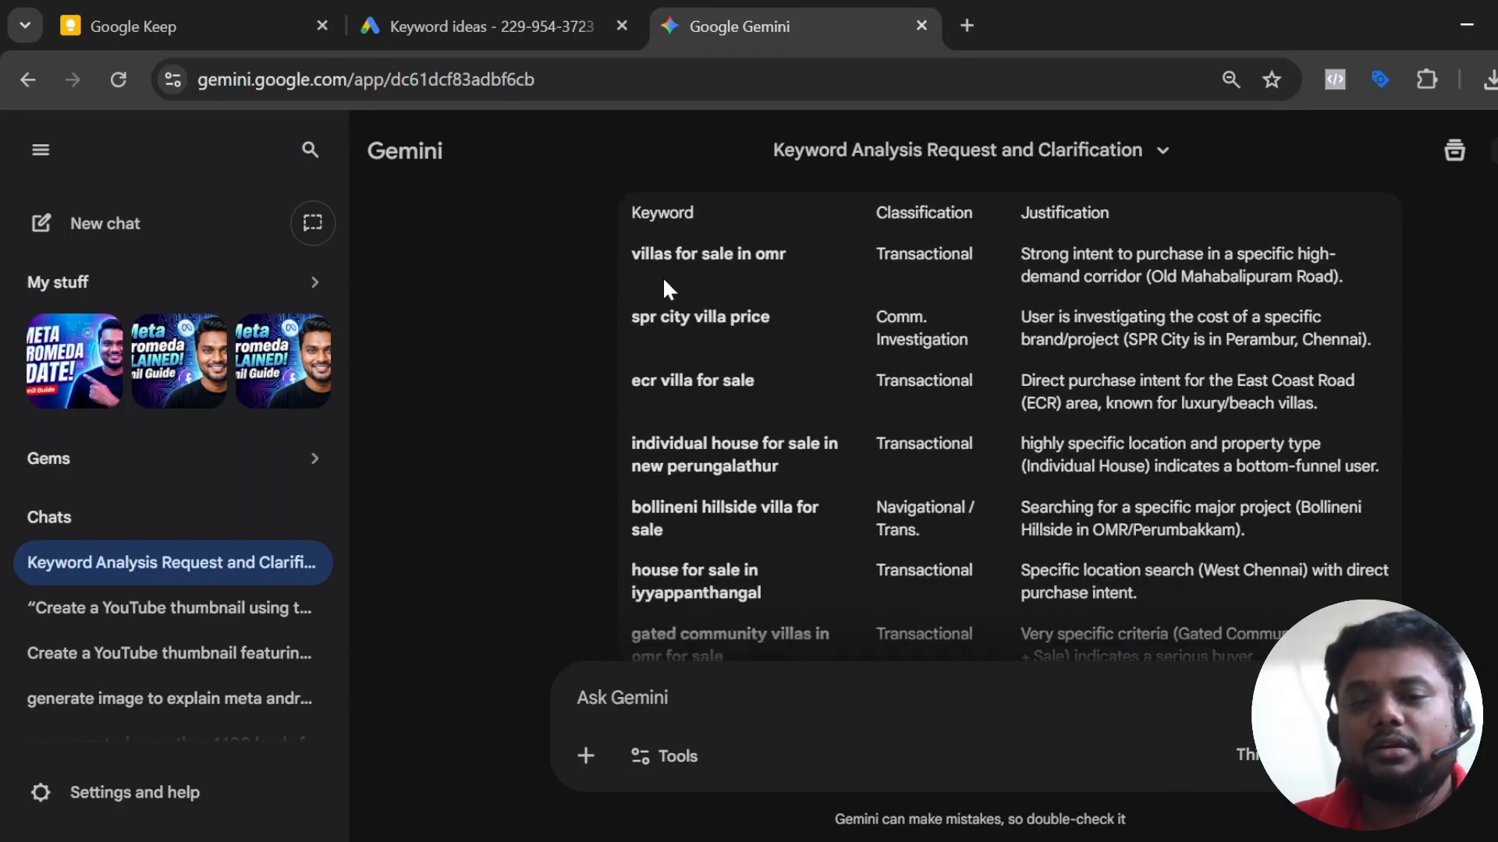
{"action": "scroll", "coordinate": [817, 320], "scroll_direction": "up", "scroll_amount": 2}
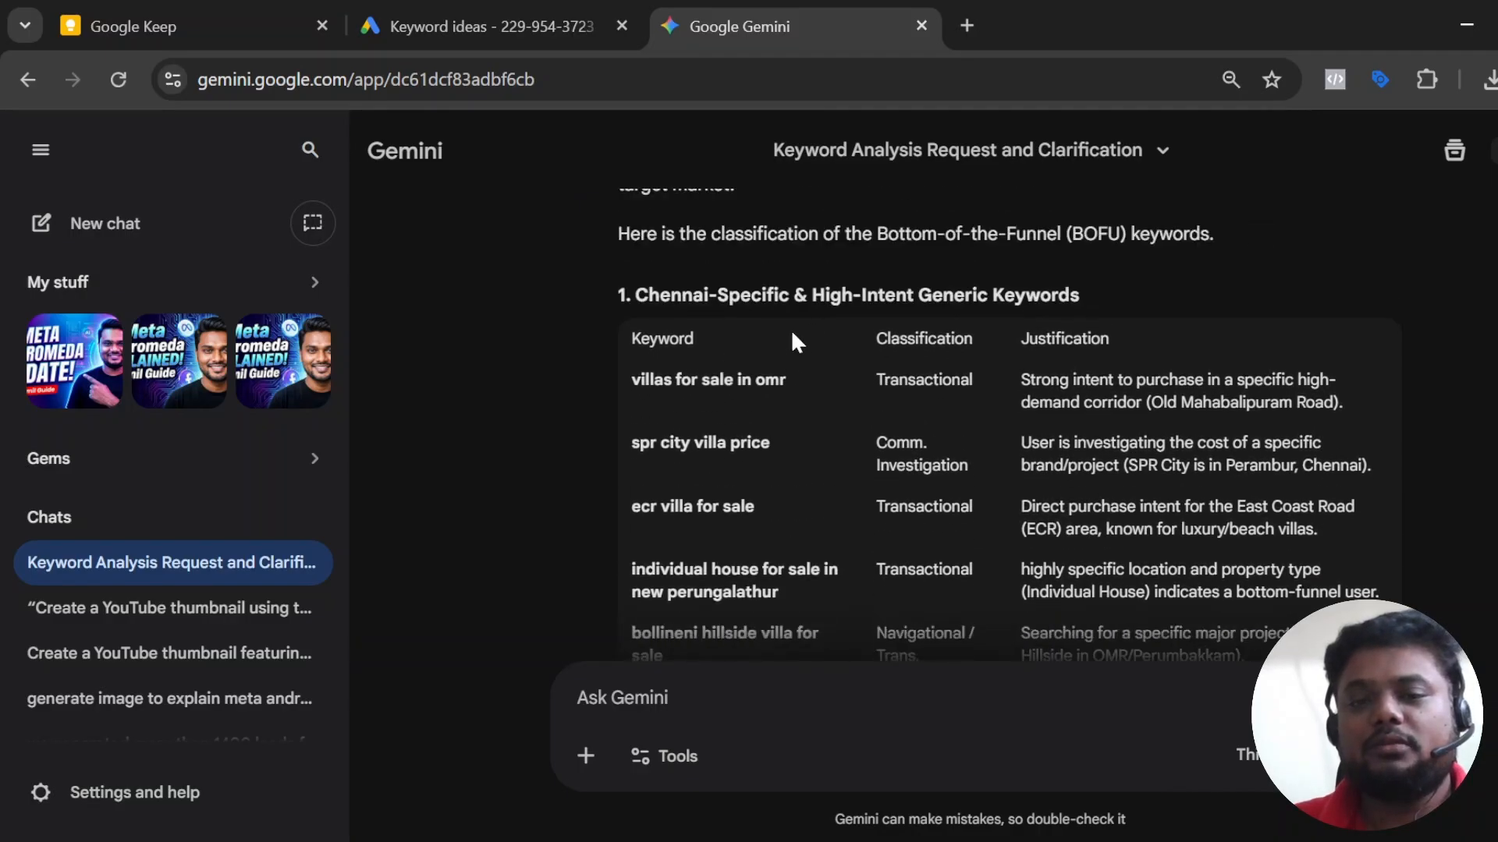
{"action": "scroll", "coordinate": [696, 323], "scroll_direction": "down", "scroll_amount": 5}
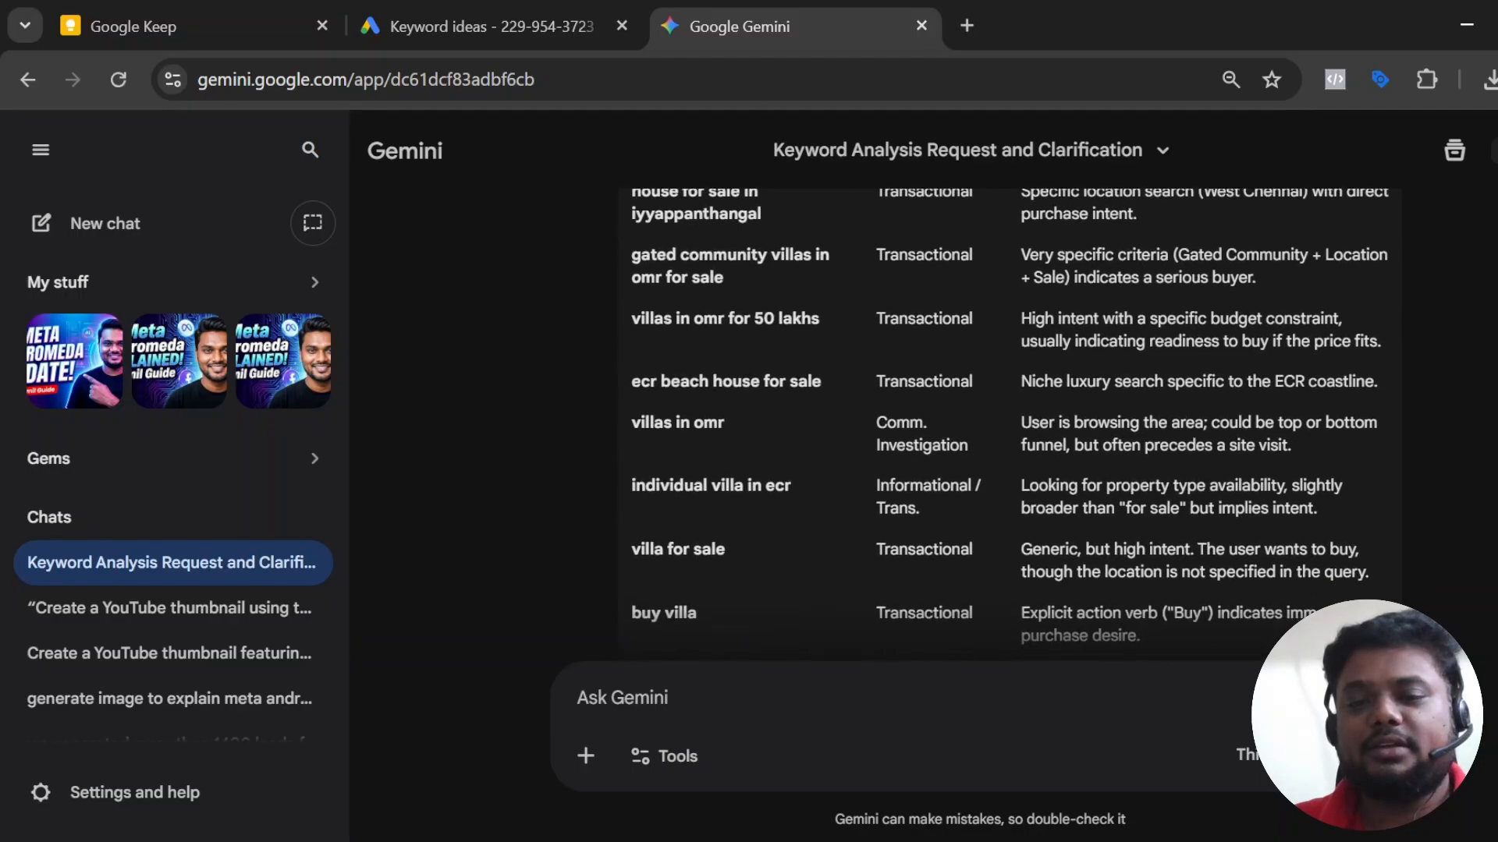
{"action": "scroll", "coordinate": [777, 376], "scroll_direction": "down", "scroll_amount": 5}
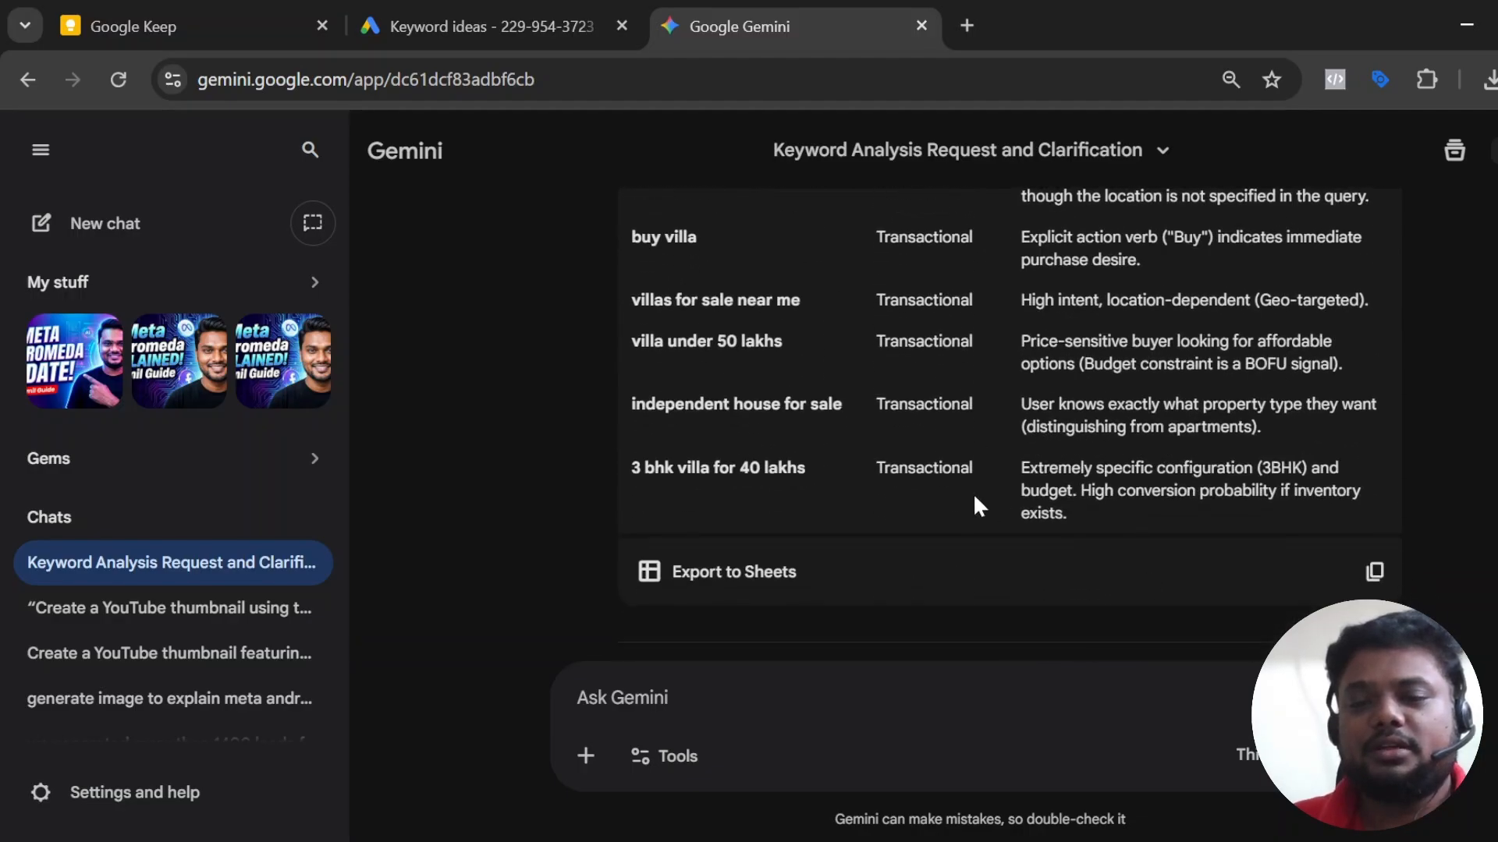
{"action": "scroll", "coordinate": [972, 493], "scroll_direction": "up", "scroll_amount": 2}
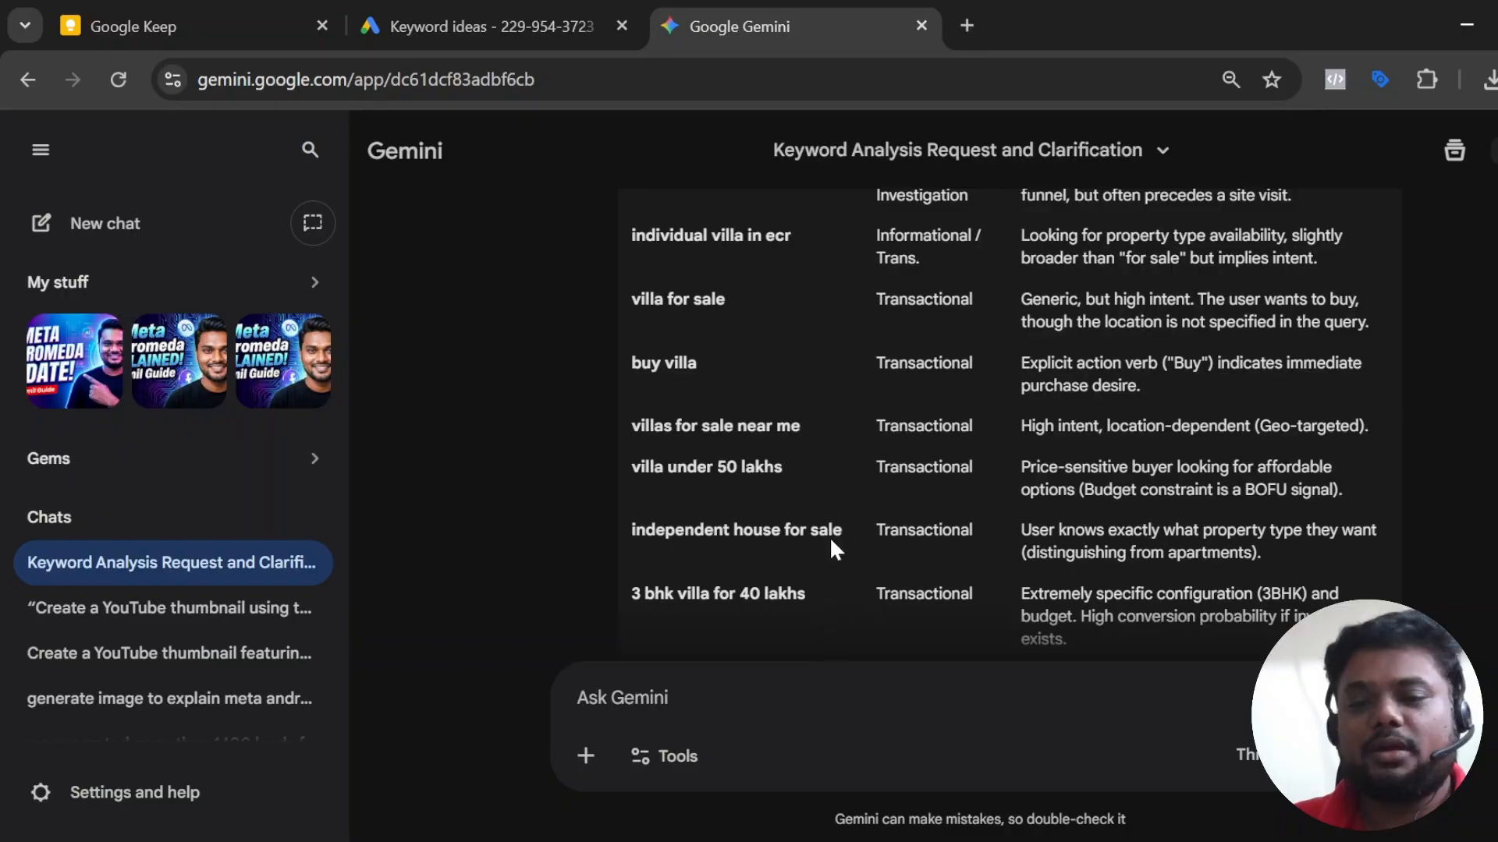
{"action": "scroll", "coordinate": [822, 577], "scroll_direction": "down", "scroll_amount": 2}
{"action": "left_click_drag", "start_coordinate": [812, 474], "coordinate": [646, 302]}
{"action": "scroll", "coordinate": [554, 464], "scroll_direction": "down", "scroll_amount": 12}
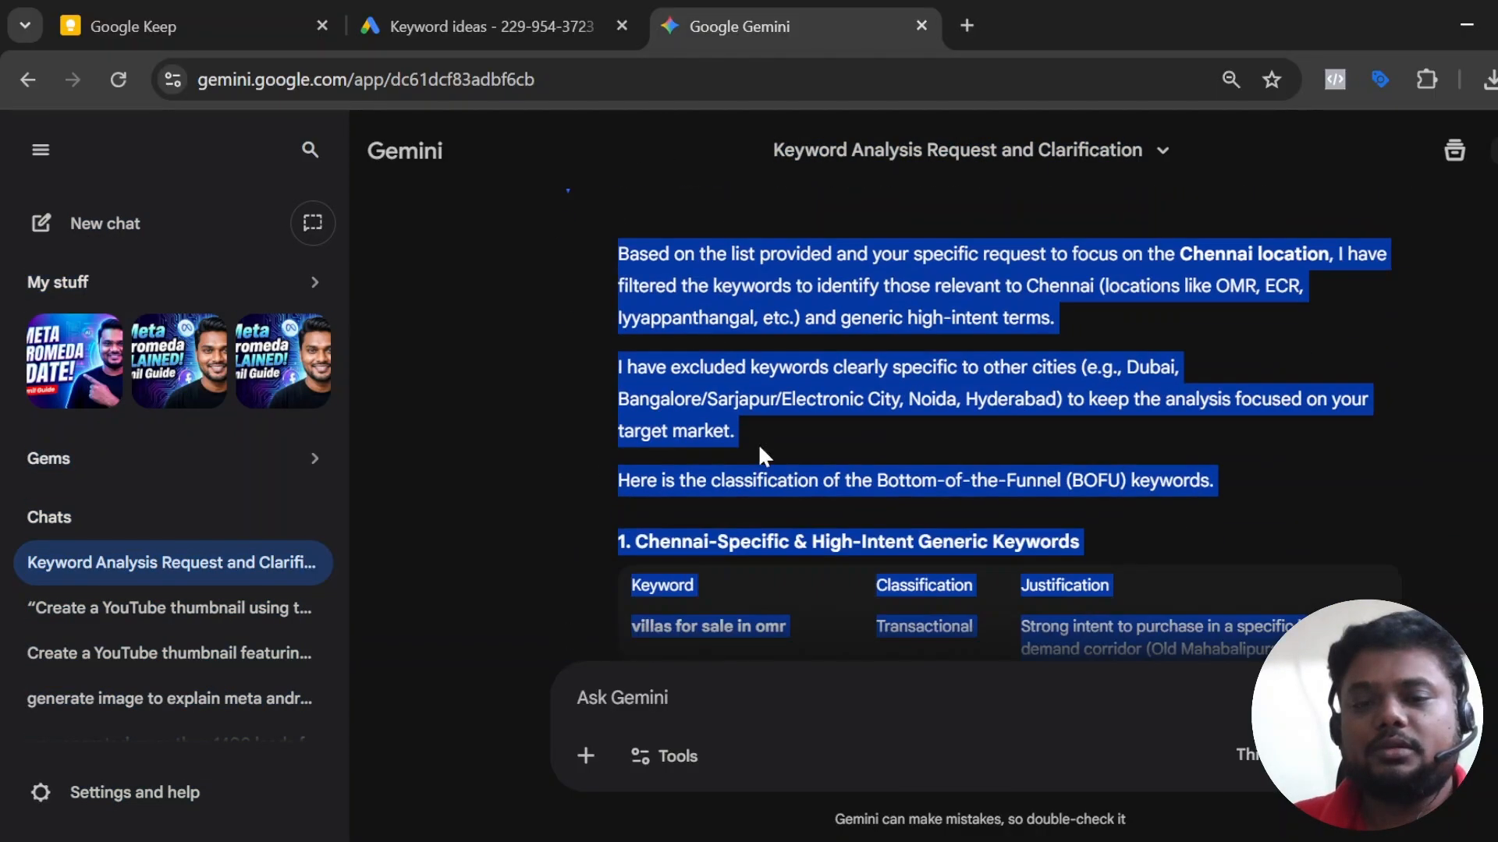
{"action": "left_click", "coordinate": [1480, 525]}
Copy the Chennai keyword classification table from the Gemini reply.
{"action": "scroll", "coordinate": [1480, 524], "scroll_direction": "down", "scroll_amount": 10}
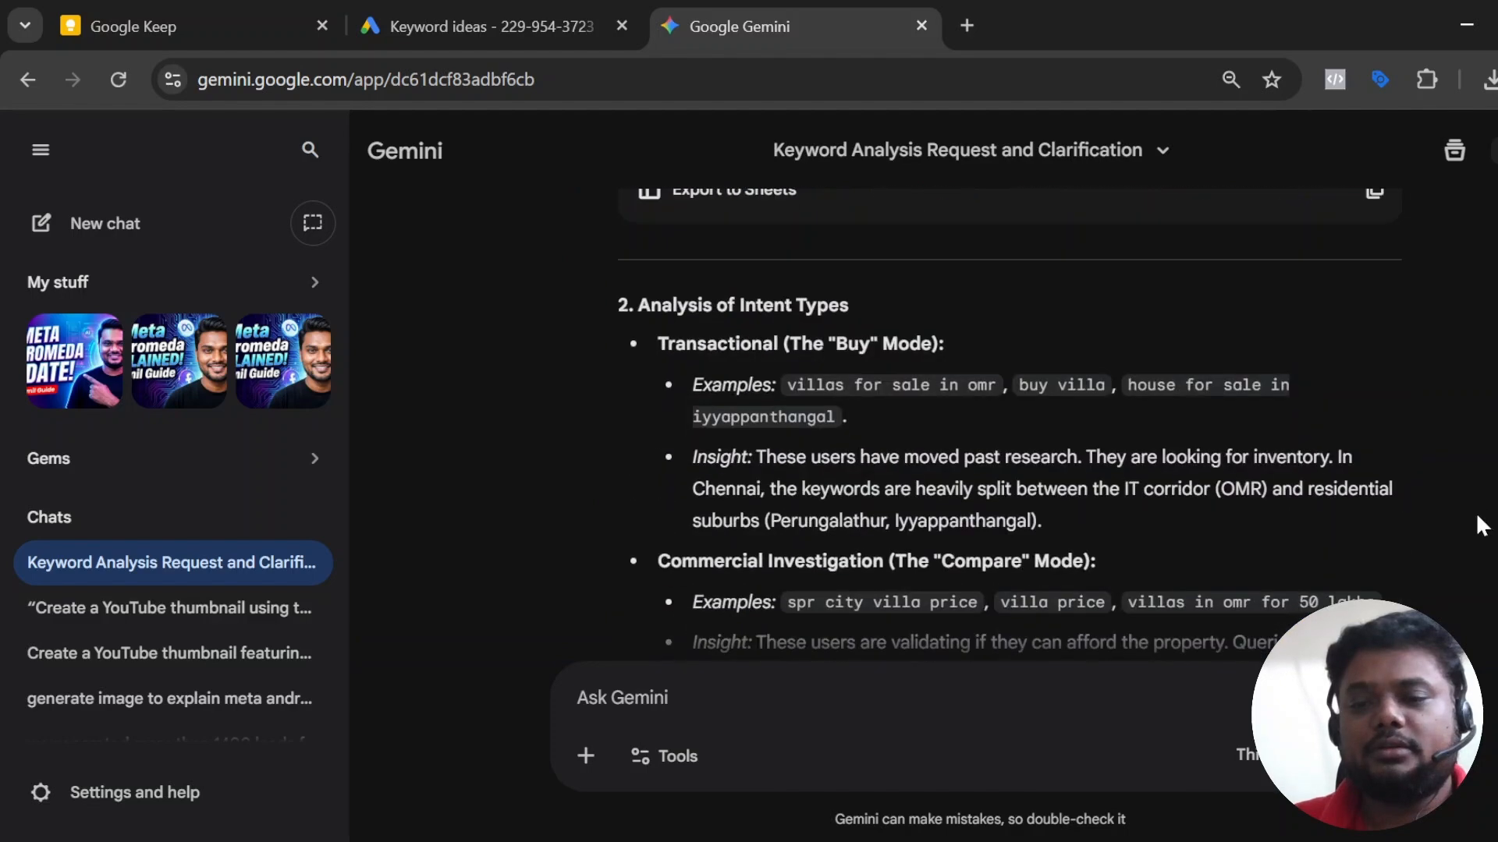
{"action": "scroll", "coordinate": [1409, 443], "scroll_direction": "up", "scroll_amount": 1}
{"action": "scroll", "coordinate": [1409, 442], "scroll_direction": "up", "scroll_amount": 3}
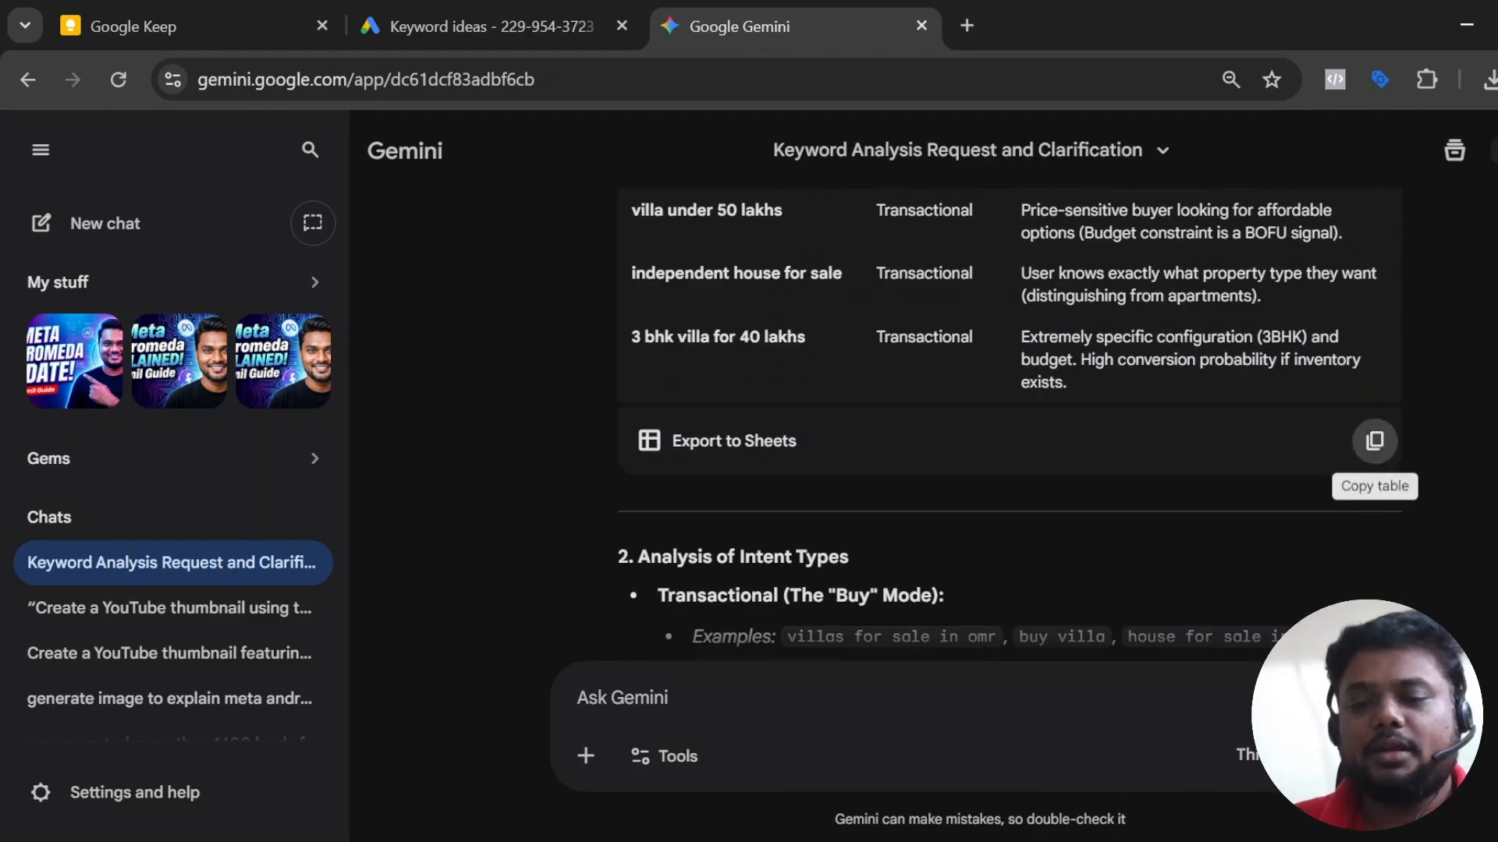
{"action": "left_click", "coordinate": [1371, 438]}
Switch to the Keyword Stats workbook in Excel and paste the copied table at cell A1 of a new sheet.
{"action": "key", "text": "alt+Tab"}
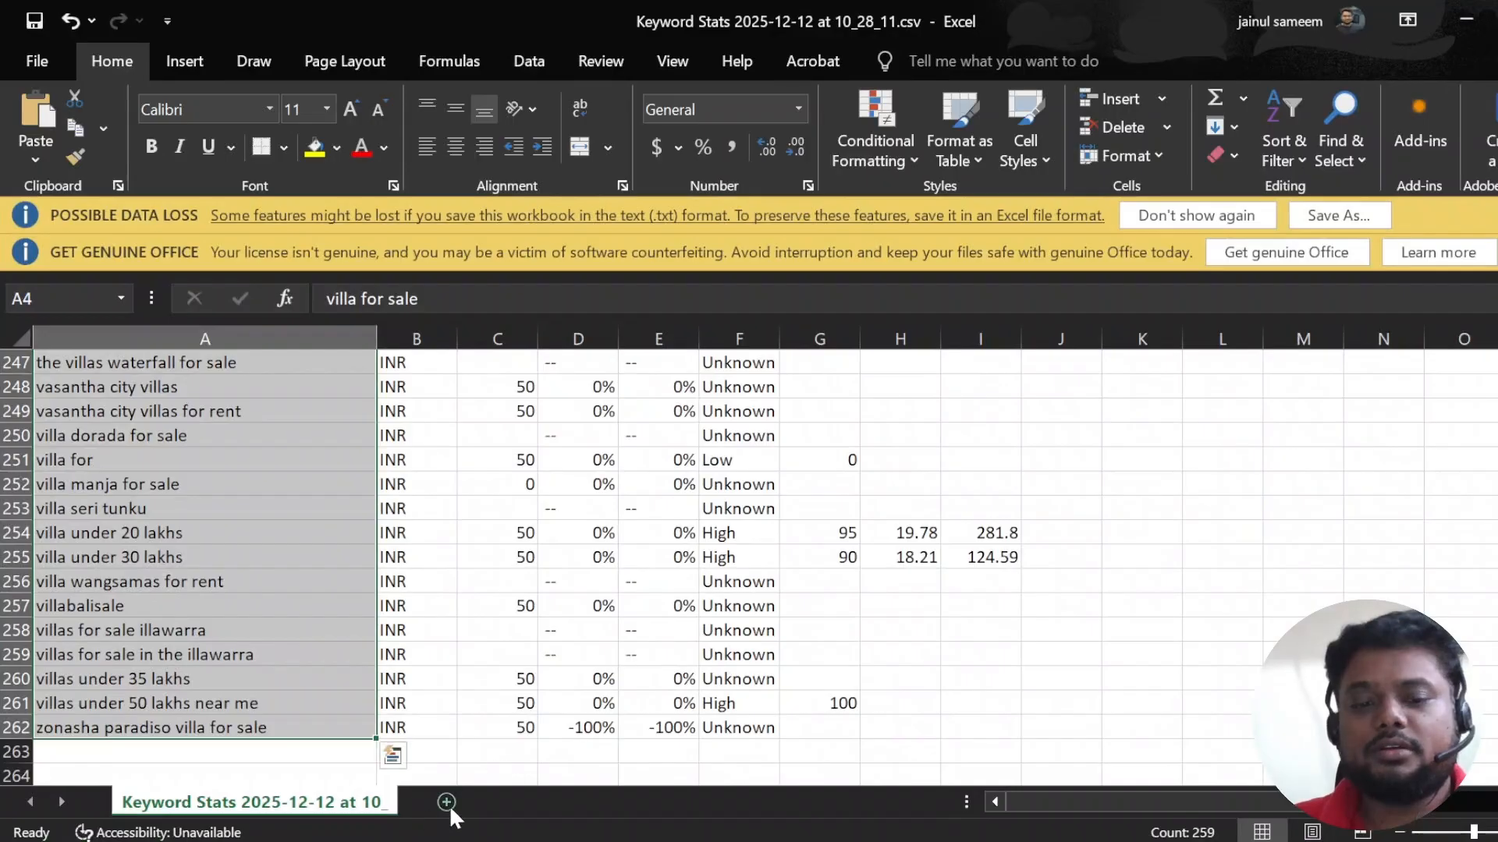
{"action": "left_click", "coordinate": [446, 803]}
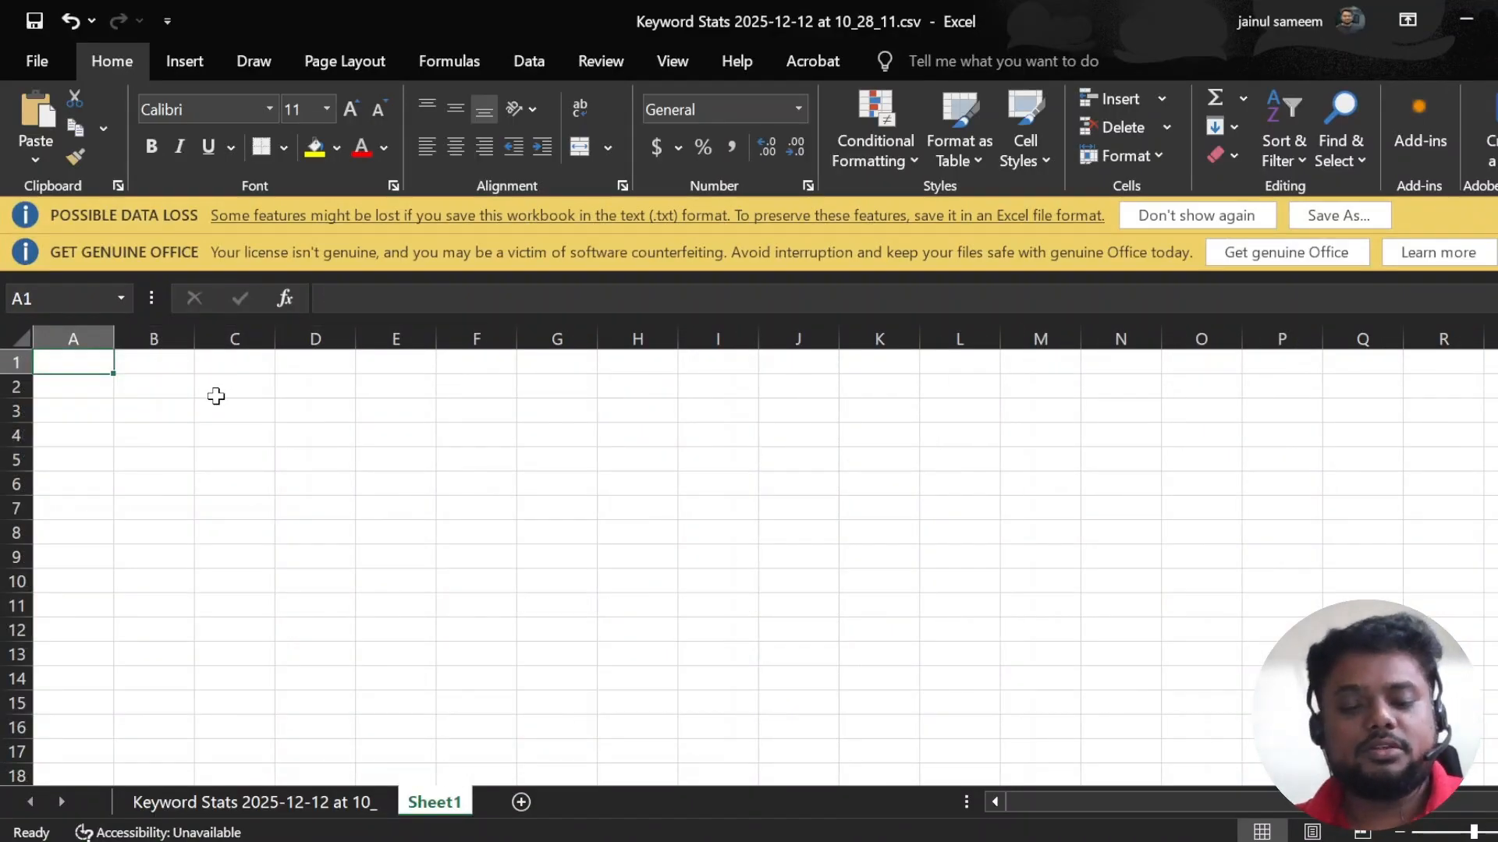
{"action": "key", "text": "ctrl+v"}
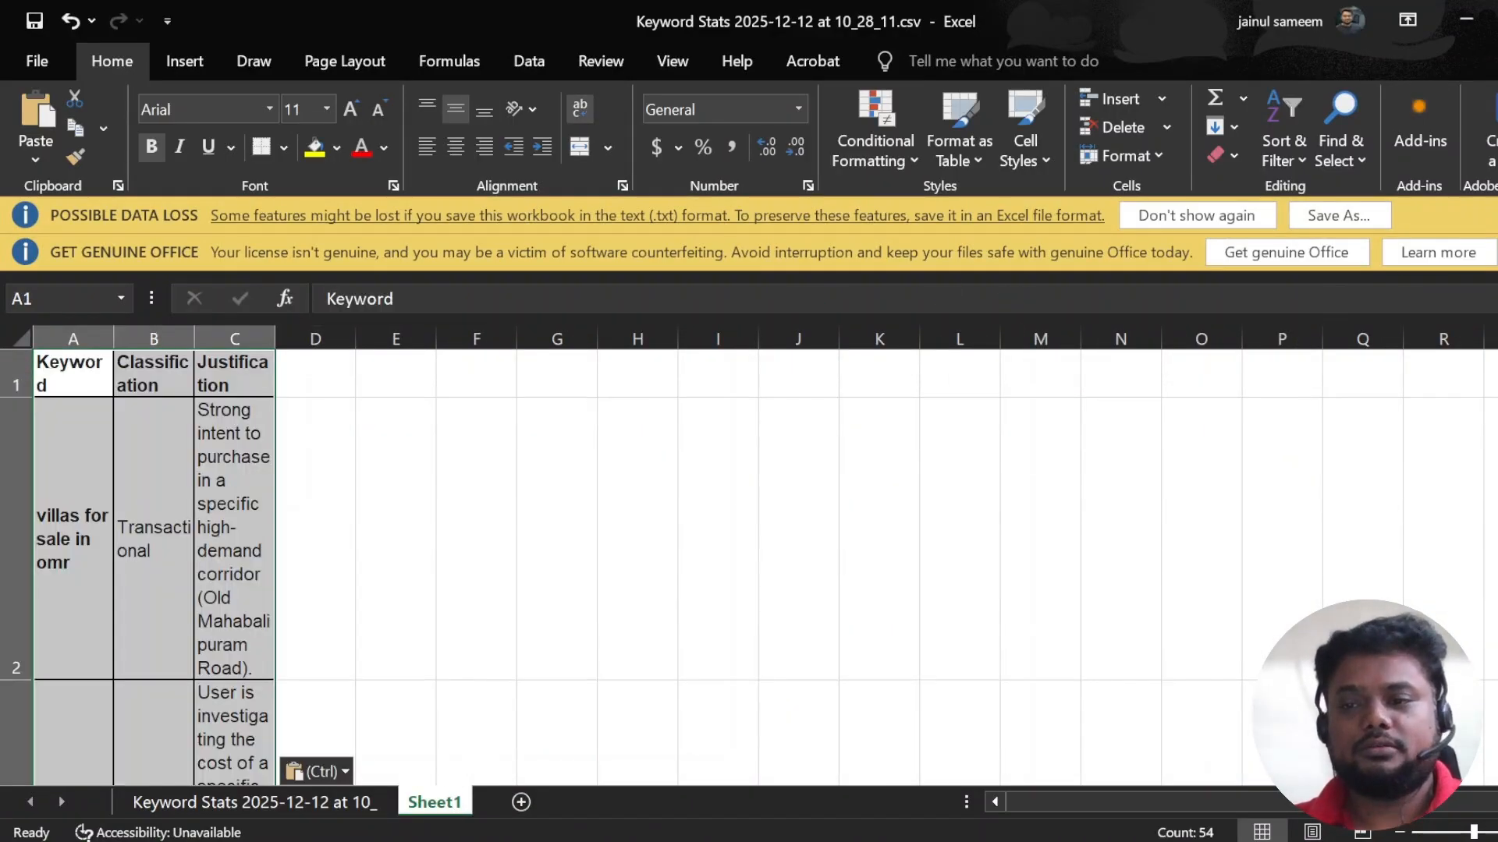
Widen the Justification, Classification and Keyword columns so their text fits without breaking words.
{"action": "left_click", "coordinate": [381, 404]}
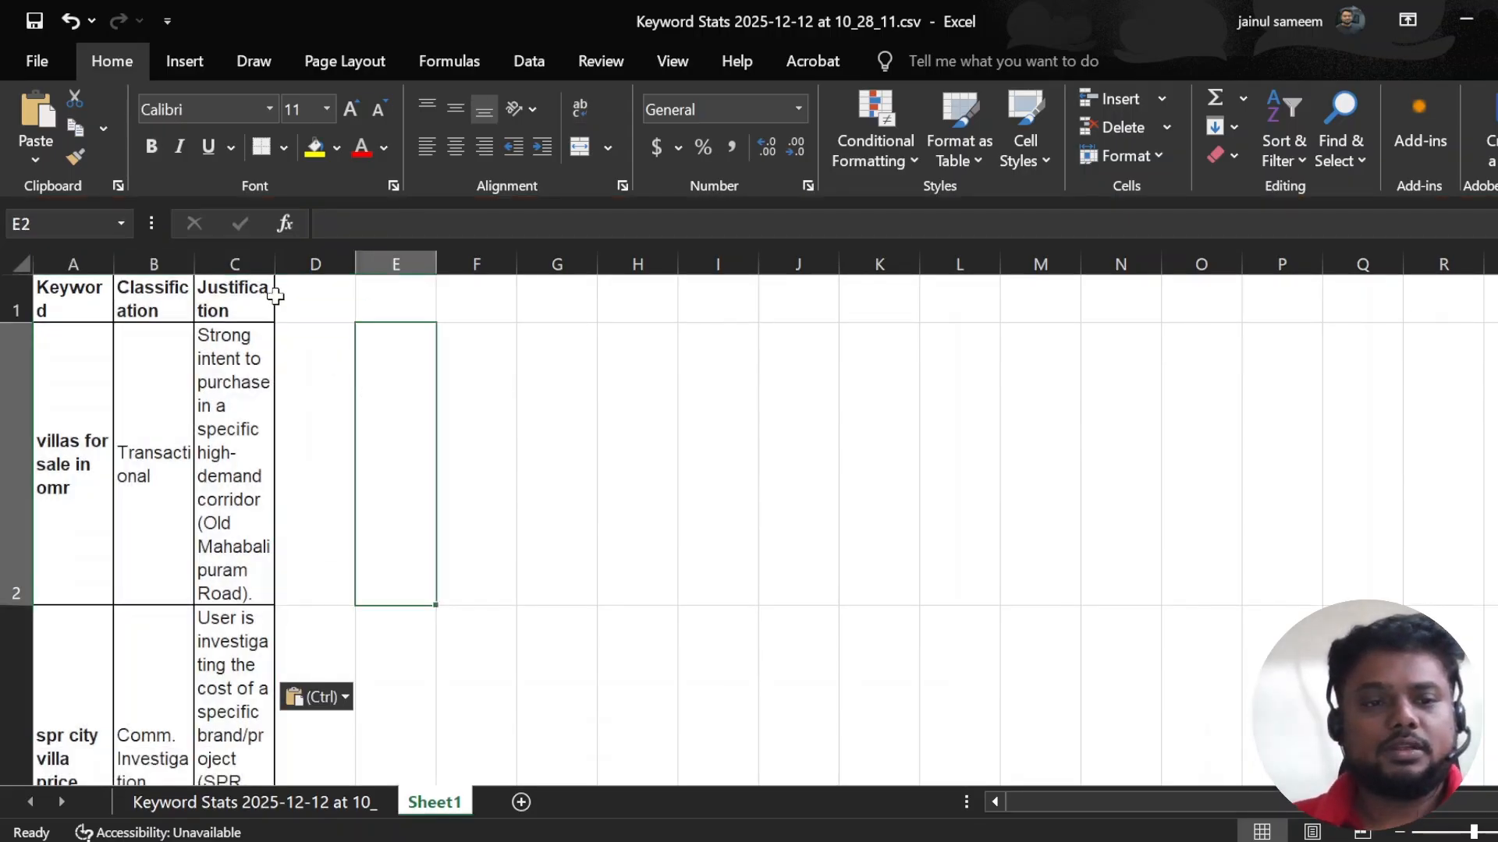
{"action": "left_click_drag", "start_coordinate": [277, 265], "coordinate": [578, 297]}
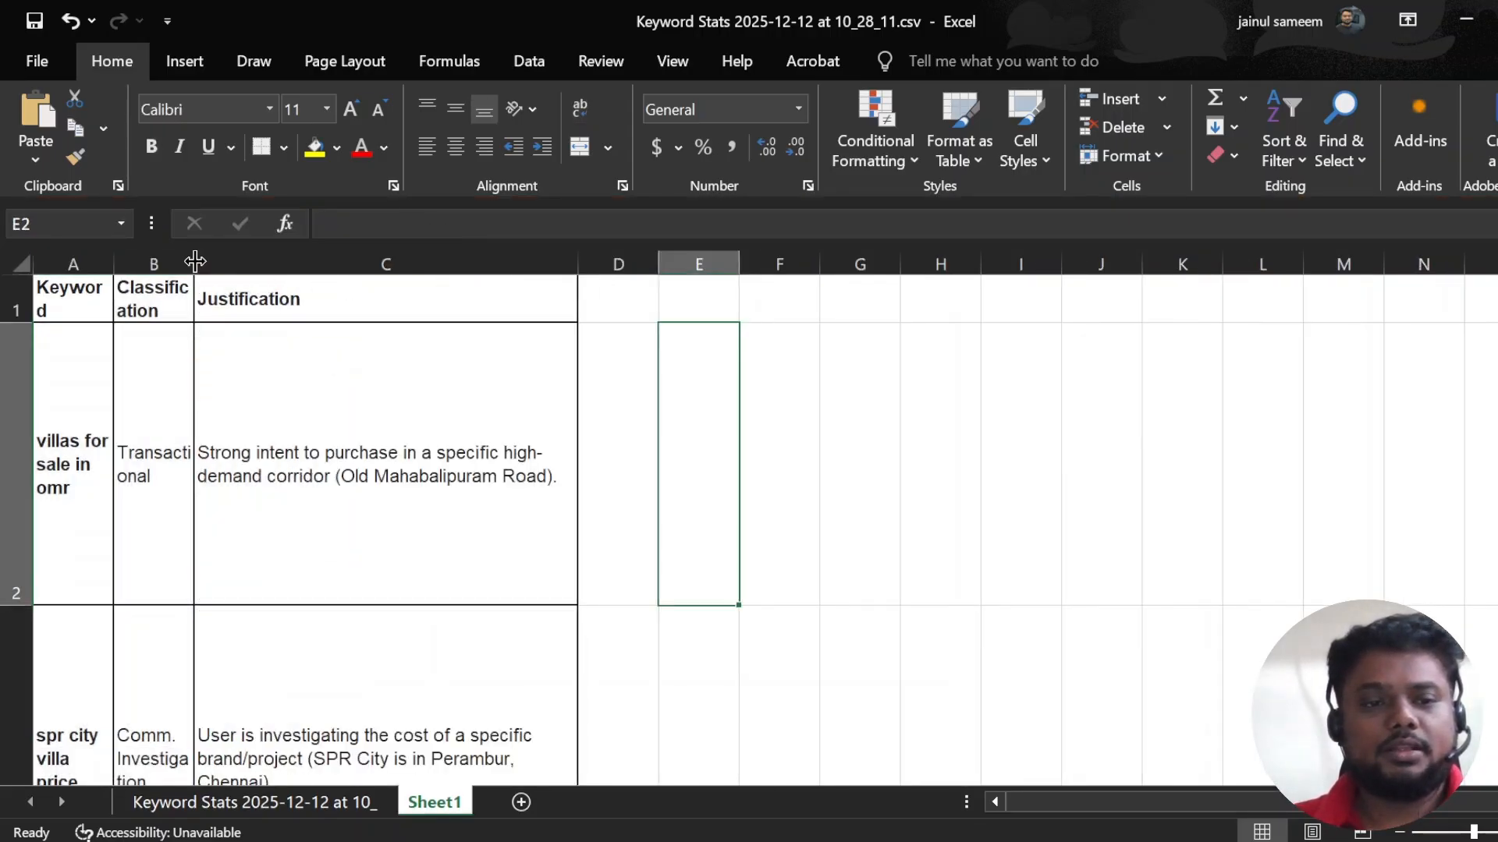
{"action": "left_click_drag", "start_coordinate": [194, 263], "coordinate": [526, 269]}
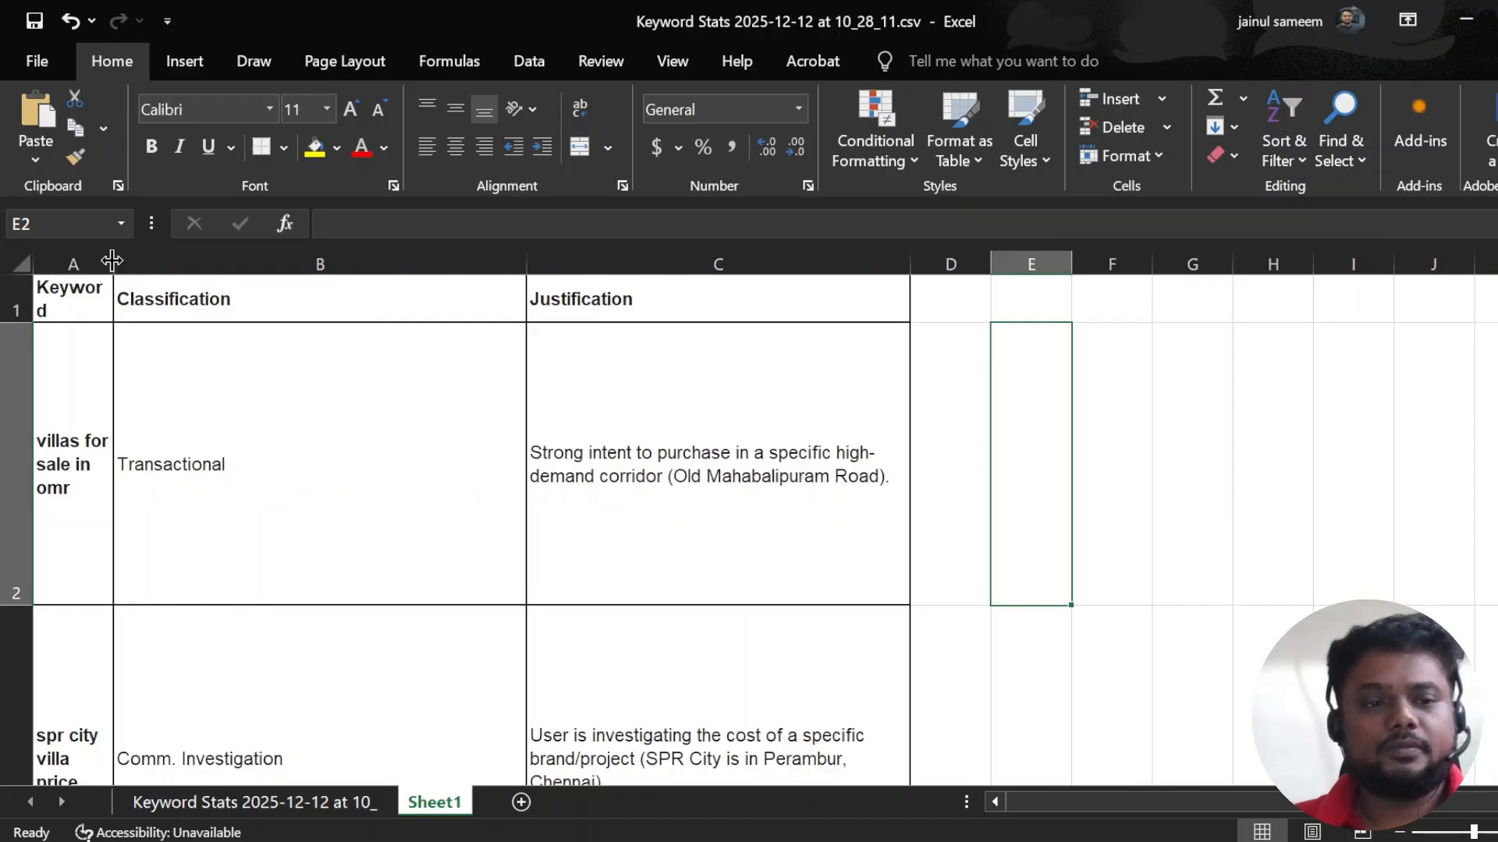
{"action": "left_click_drag", "start_coordinate": [114, 264], "coordinate": [463, 267]}
Copy all keywords in column A from "villas for sale in omr" in A2 to "3 bhk villa for 40 lakhs" in A18.
{"action": "left_click", "coordinate": [304, 429]}
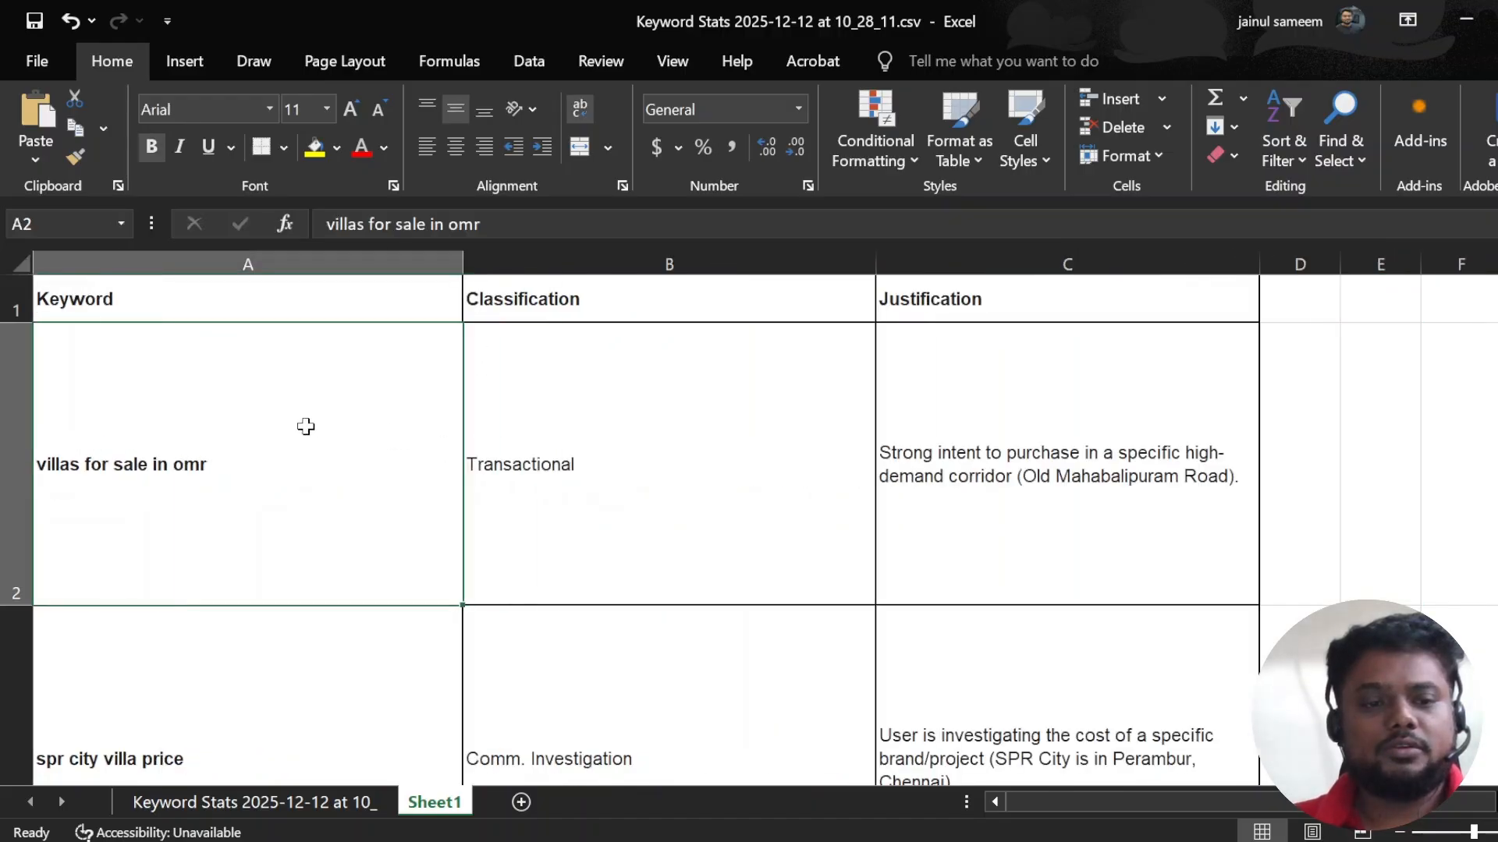
{"action": "left_click_drag", "start_coordinate": [241, 445], "coordinate": [238, 525]}
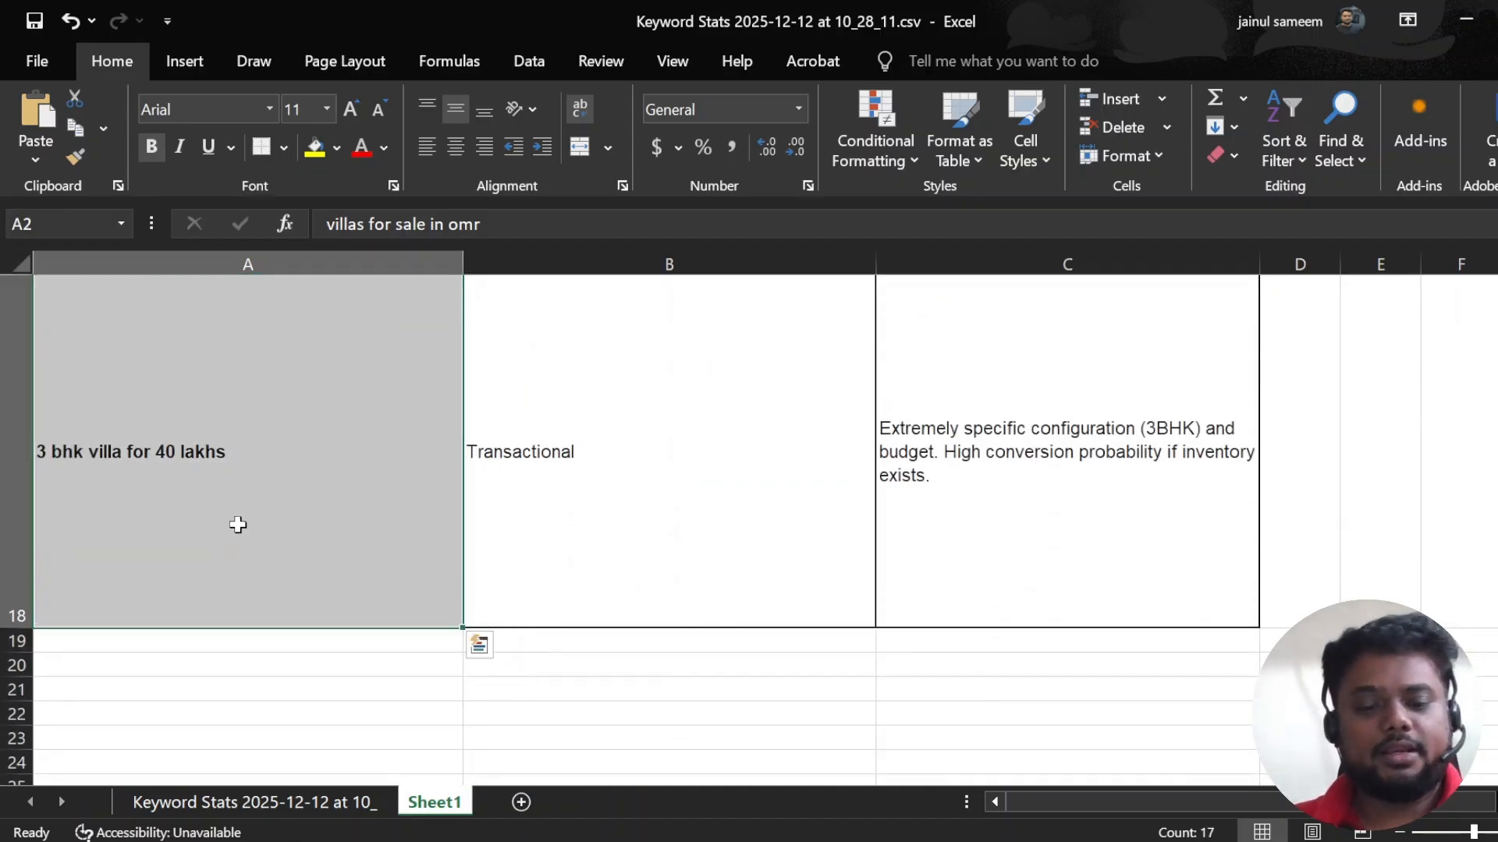
{"action": "key", "text": "ctrl+c"}
Switch to Google Ads in the browser and open Get search volume and forecasts from the Keyword Planner home page.
{"action": "left_click", "coordinate": [1452, 15]}
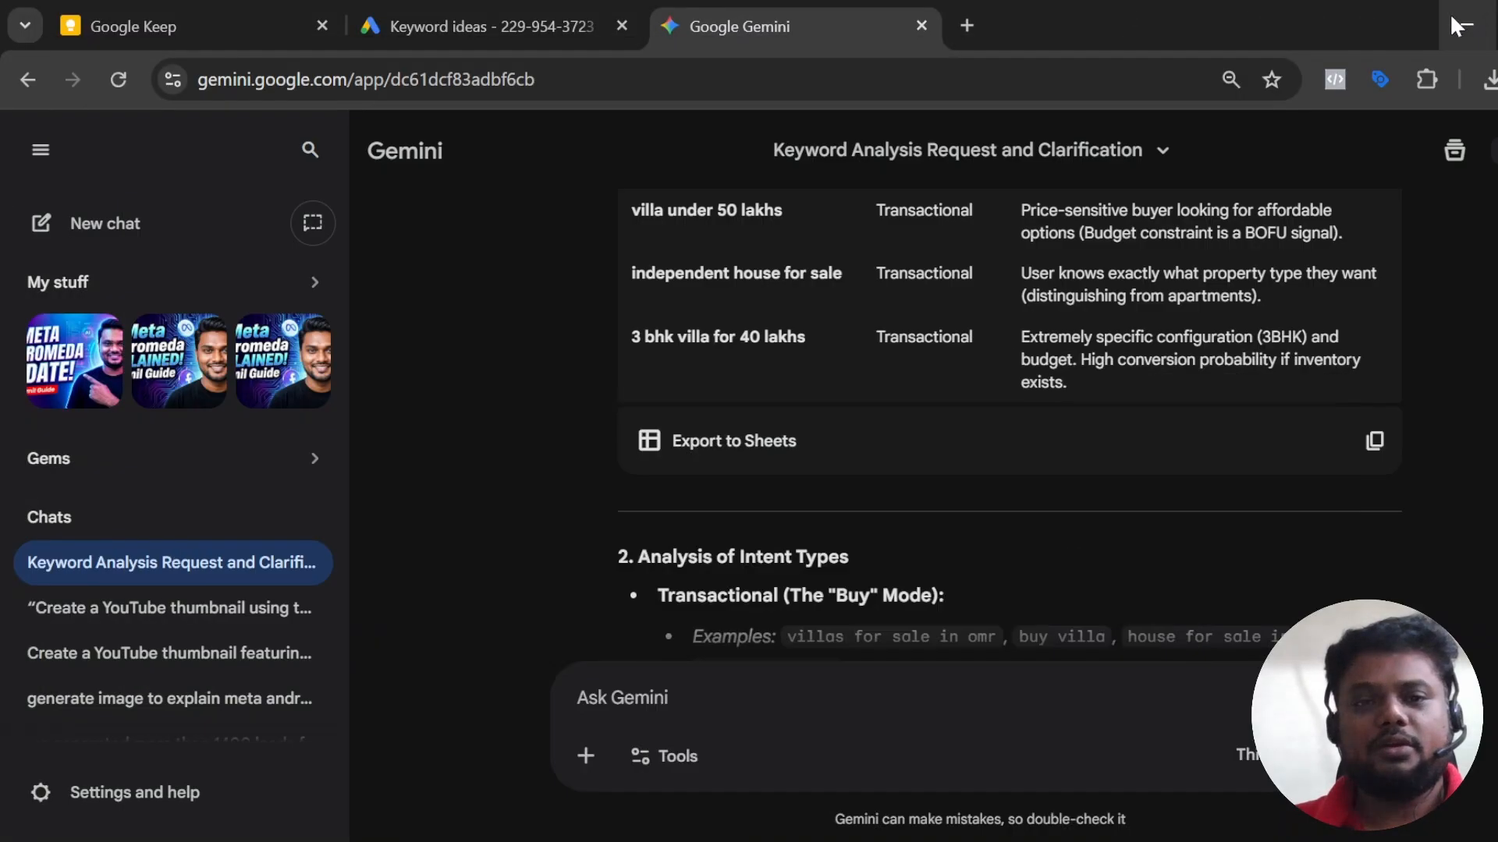
{"action": "left_click", "coordinate": [437, 22]}
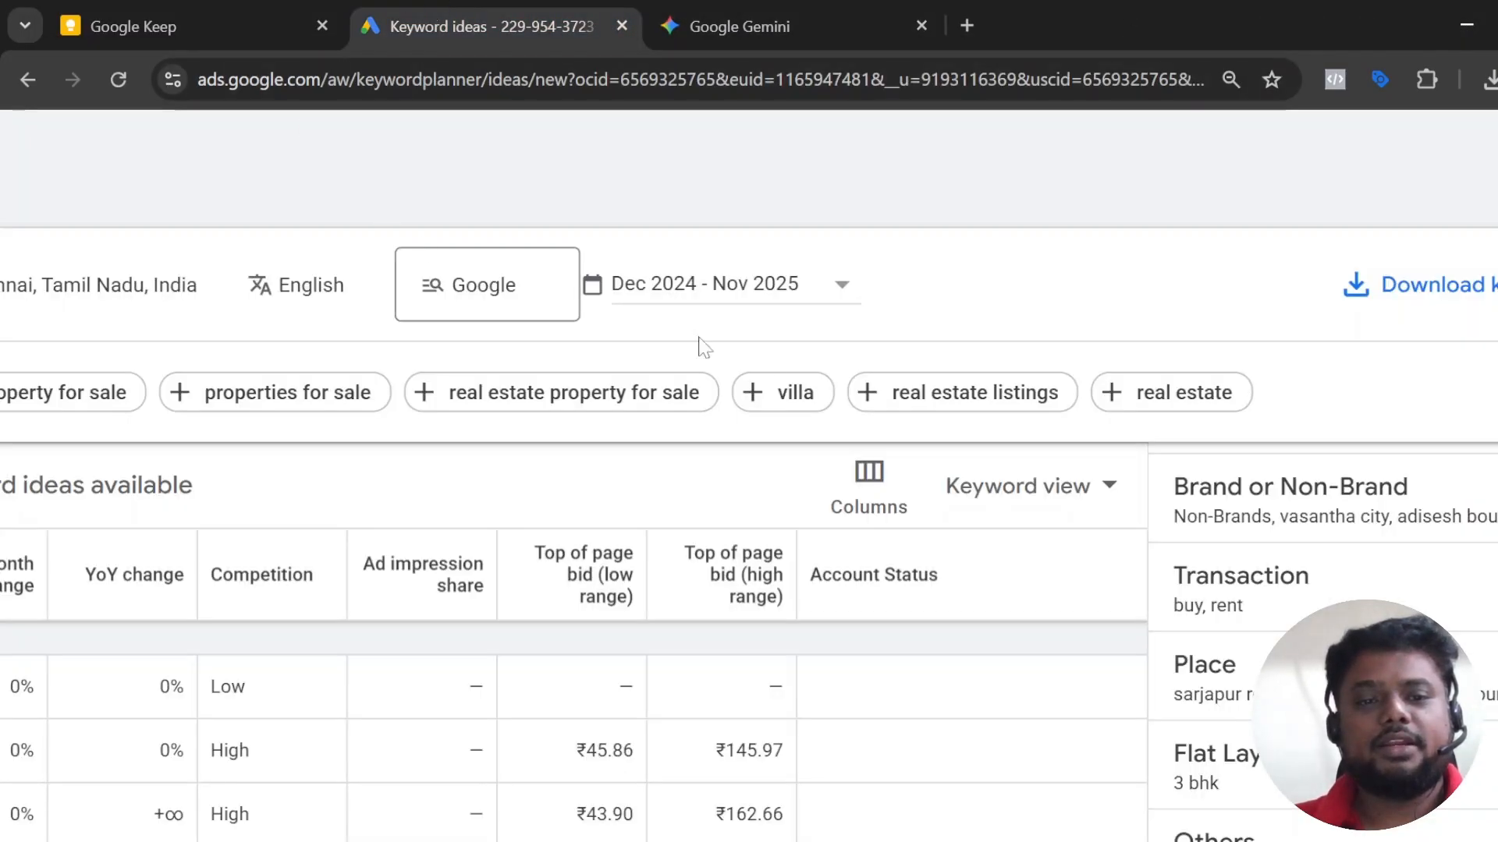
{"action": "scroll", "coordinate": [1169, 380], "scroll_direction": "down", "scroll_amount": 4}
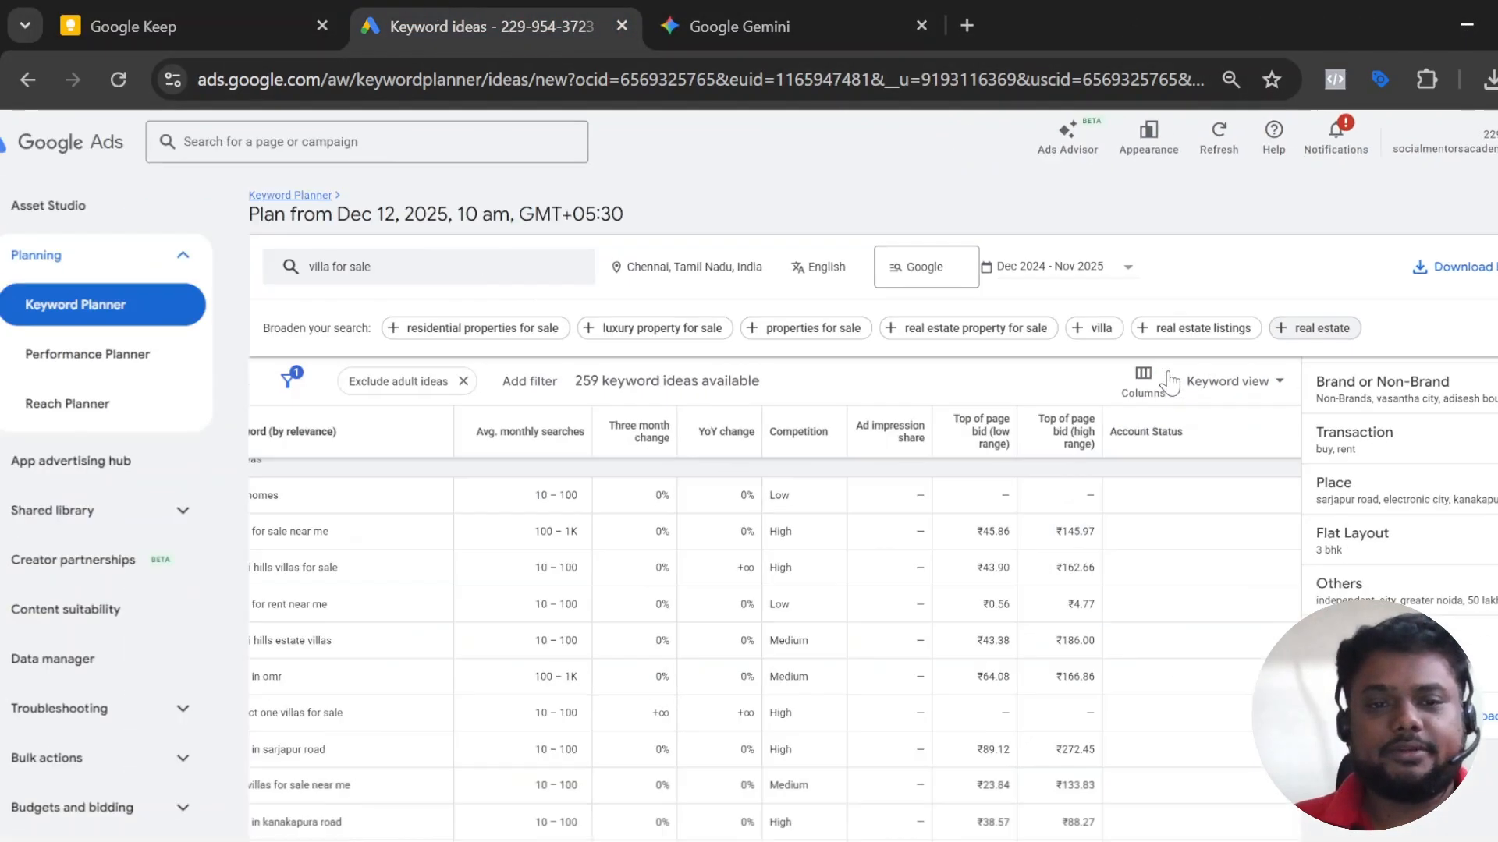
{"action": "left_click", "coordinate": [156, 315]}
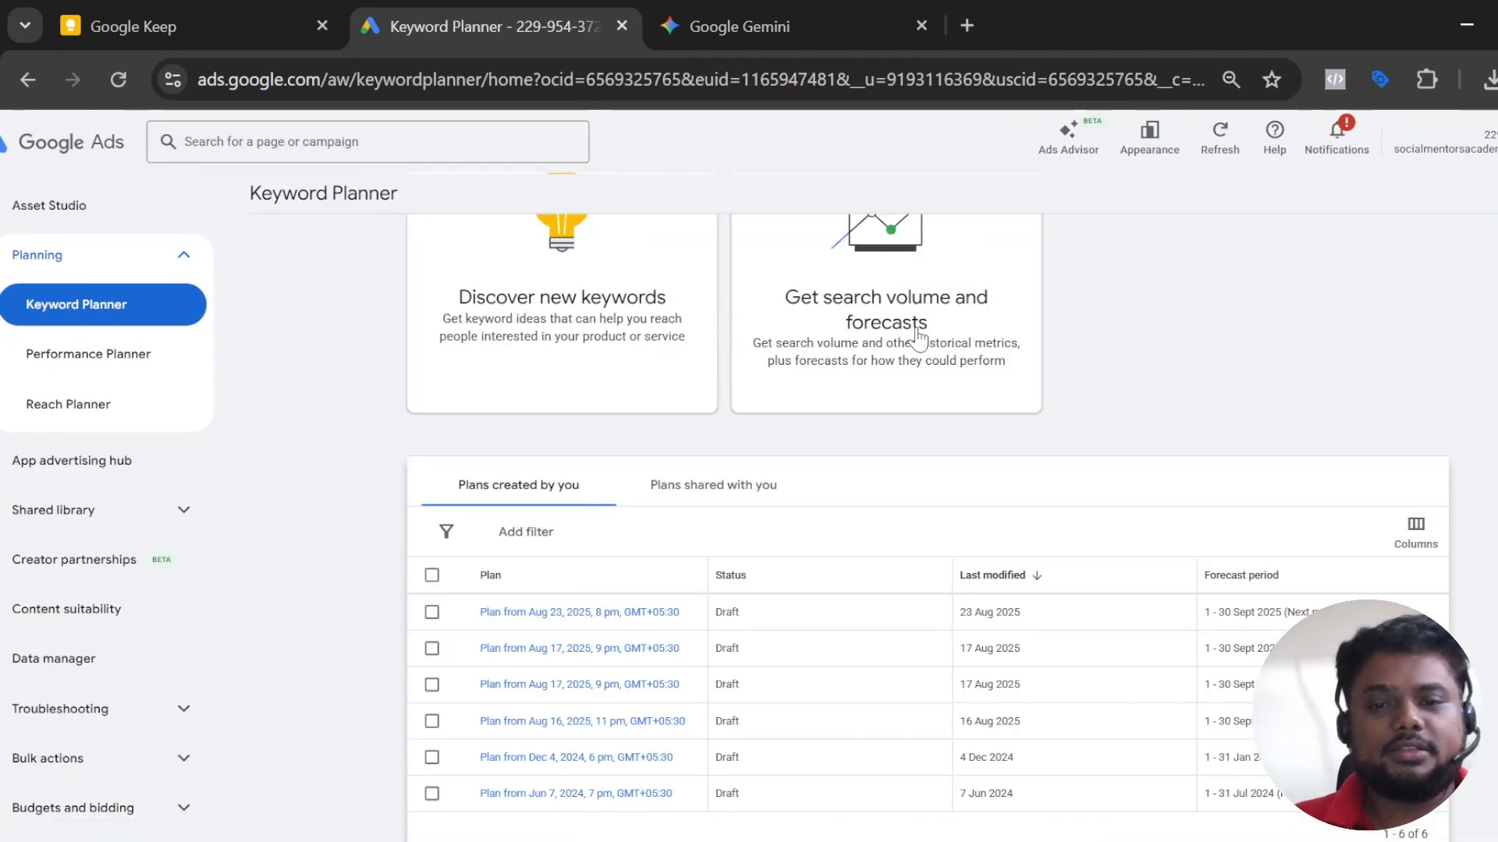
{"action": "left_click", "coordinate": [839, 332]}
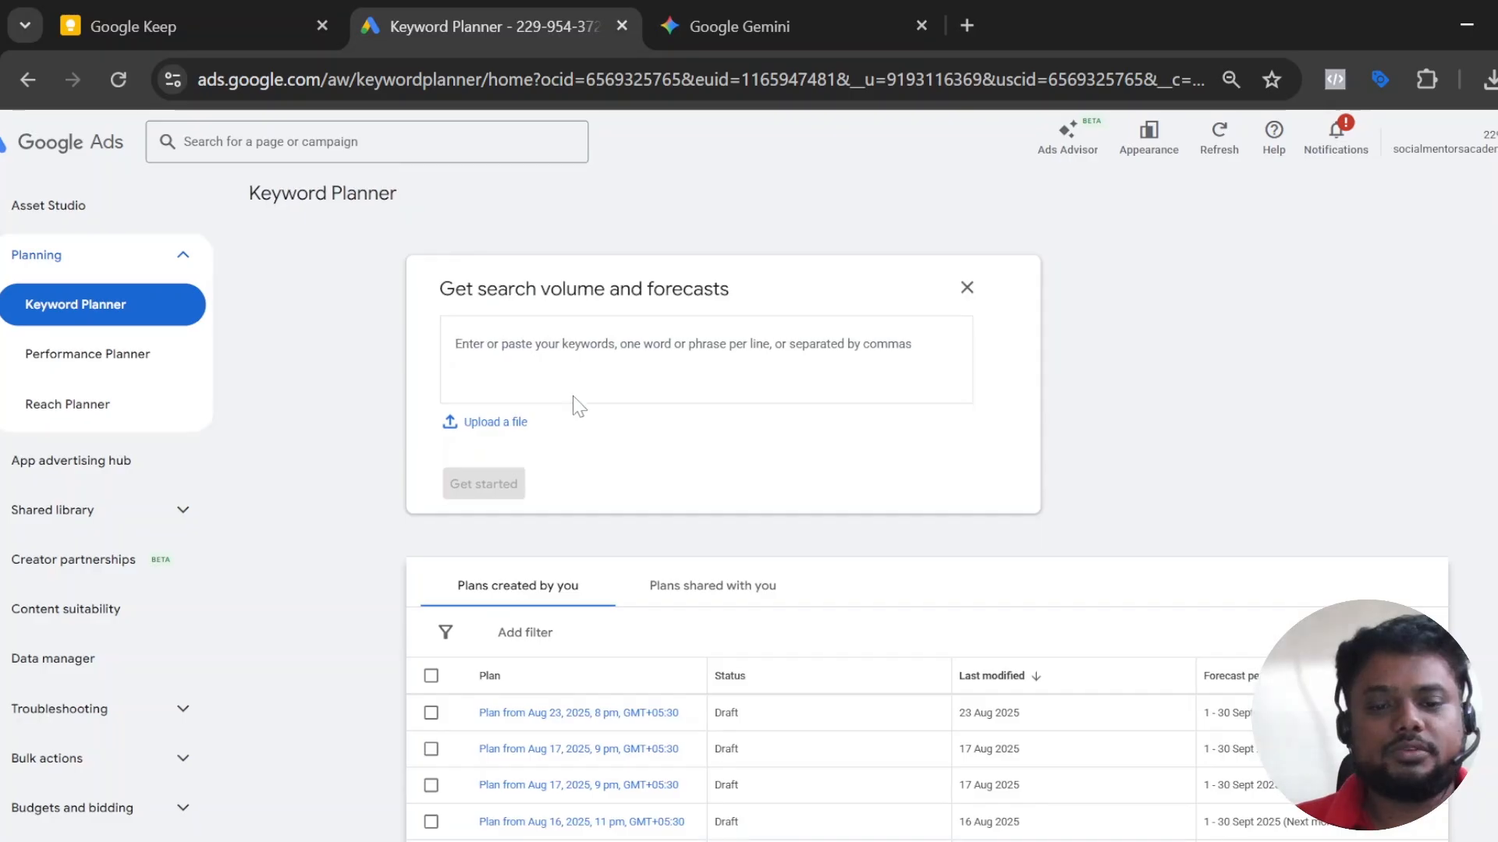
Paste the copied villa keywords as the search volume and forecast list, check its start, and submit it.
{"action": "key", "text": "ctrl+v"}
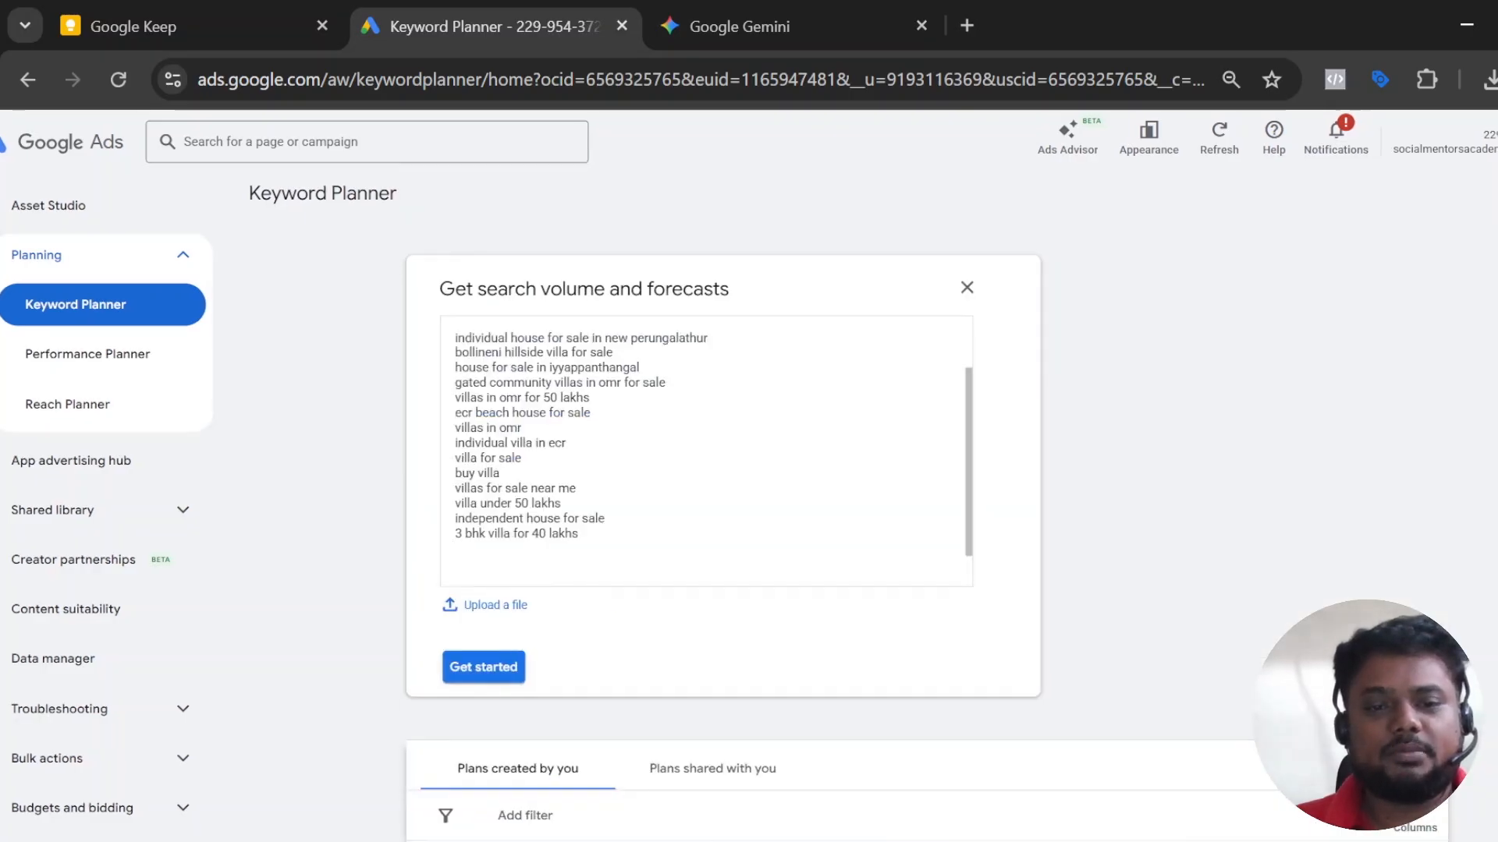
{"action": "scroll", "coordinate": [546, 468], "scroll_direction": "up", "scroll_amount": 2}
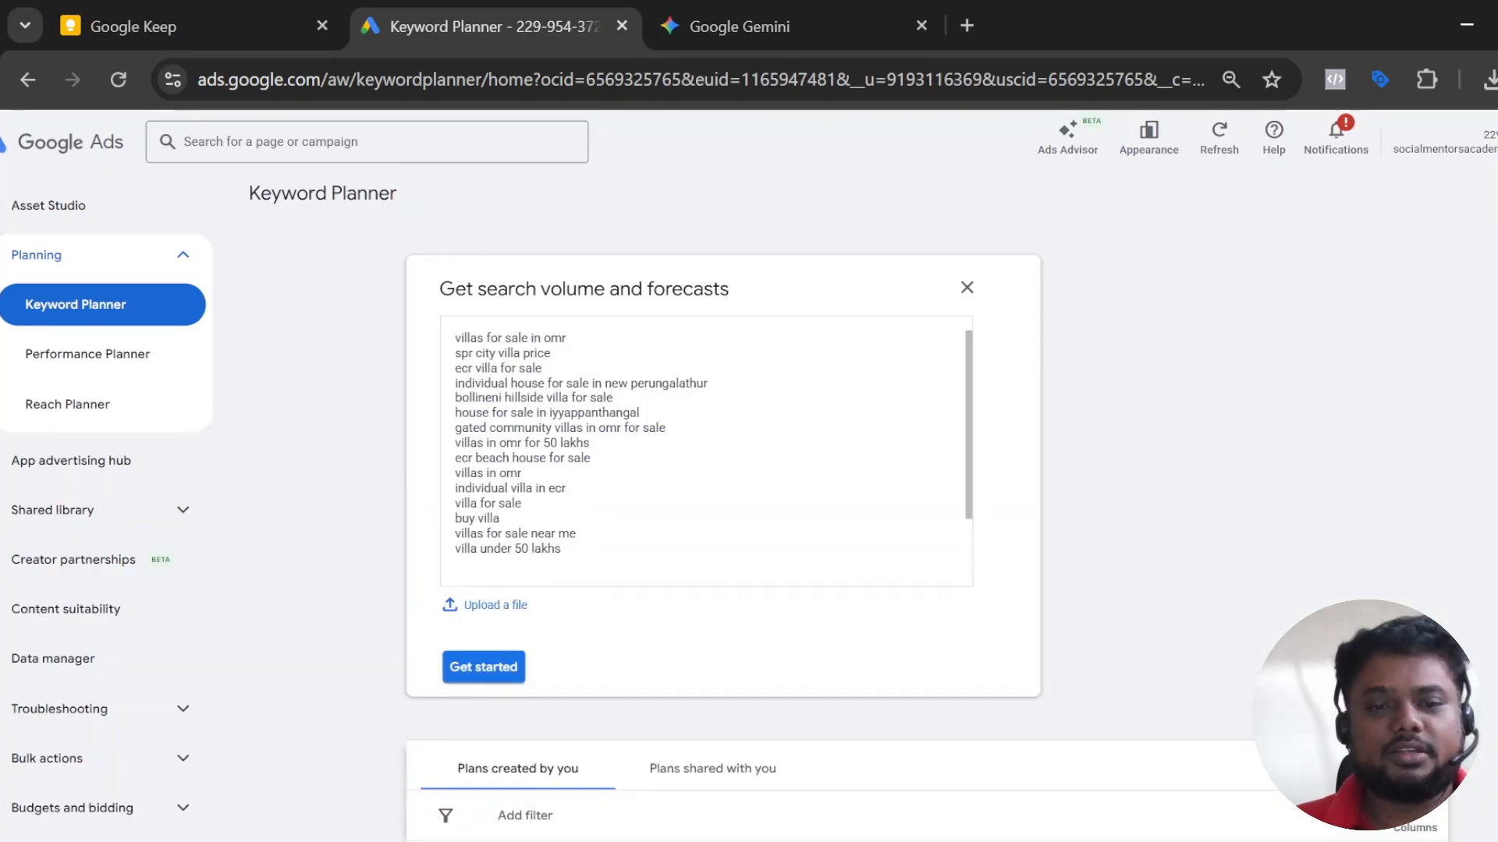
{"action": "left_click", "coordinate": [501, 671]}
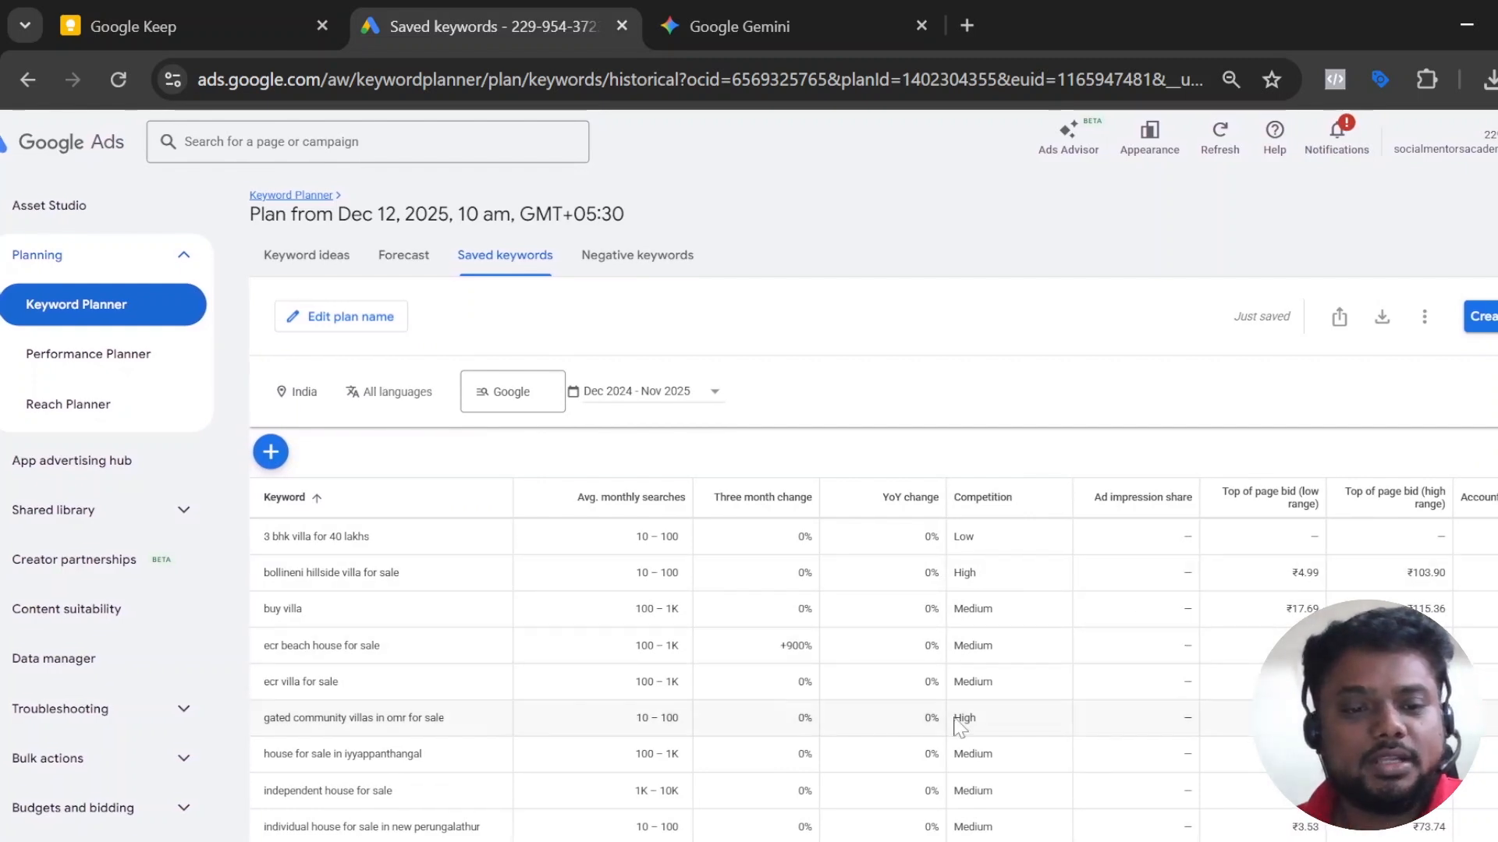
Examine the saved keywords' average monthly searches, competition and top-of-page bids, from "3 bhk villa for 40 lakhs" to "villas in omr for 50 lakhs".
{"action": "scroll", "coordinate": [953, 718], "scroll_direction": "down", "scroll_amount": 5}
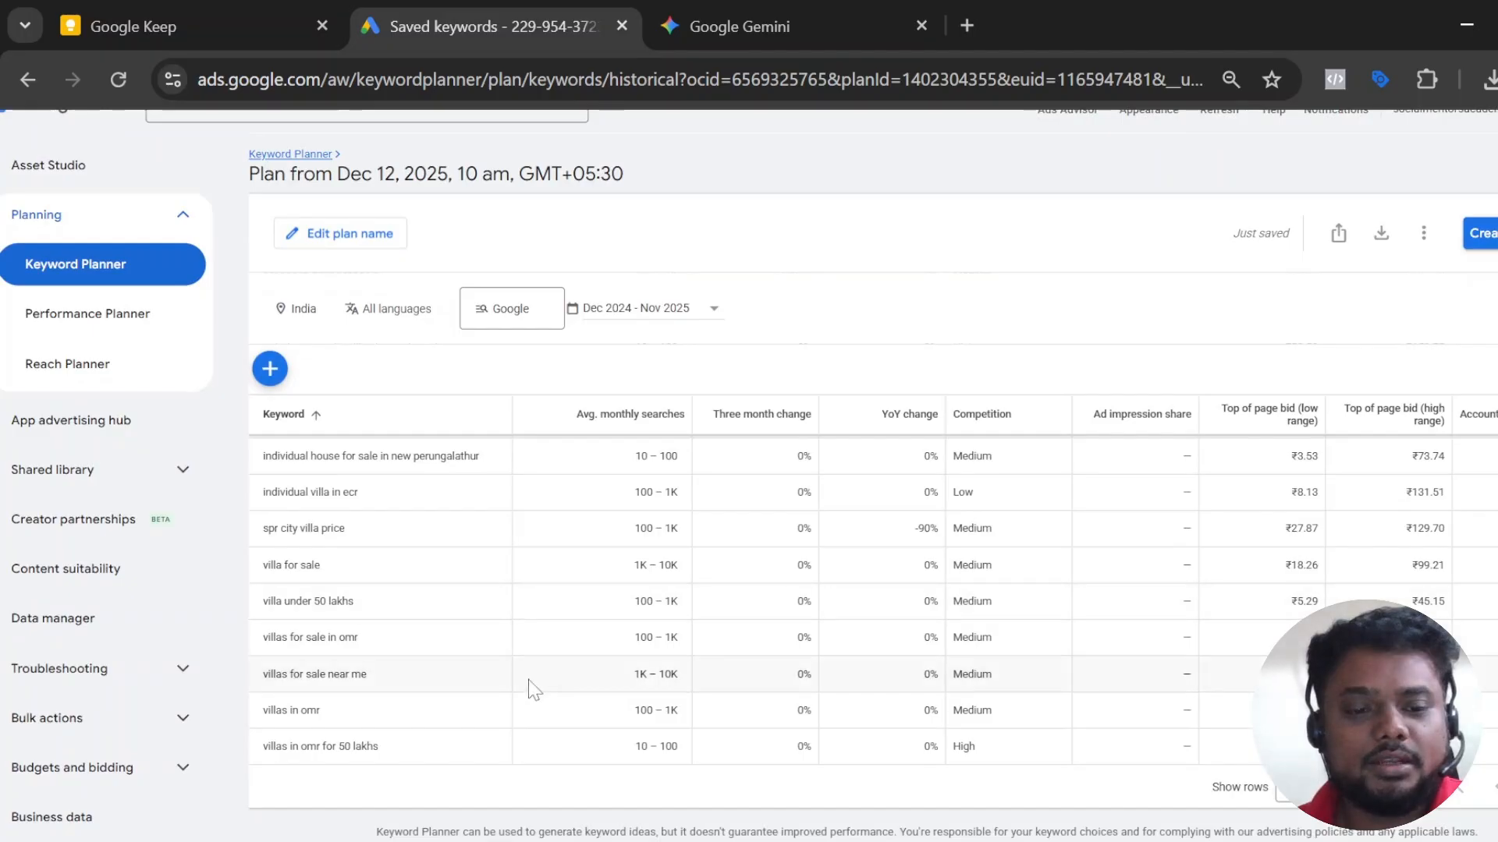
{"action": "scroll", "coordinate": [351, 616], "scroll_direction": "up", "scroll_amount": 5}
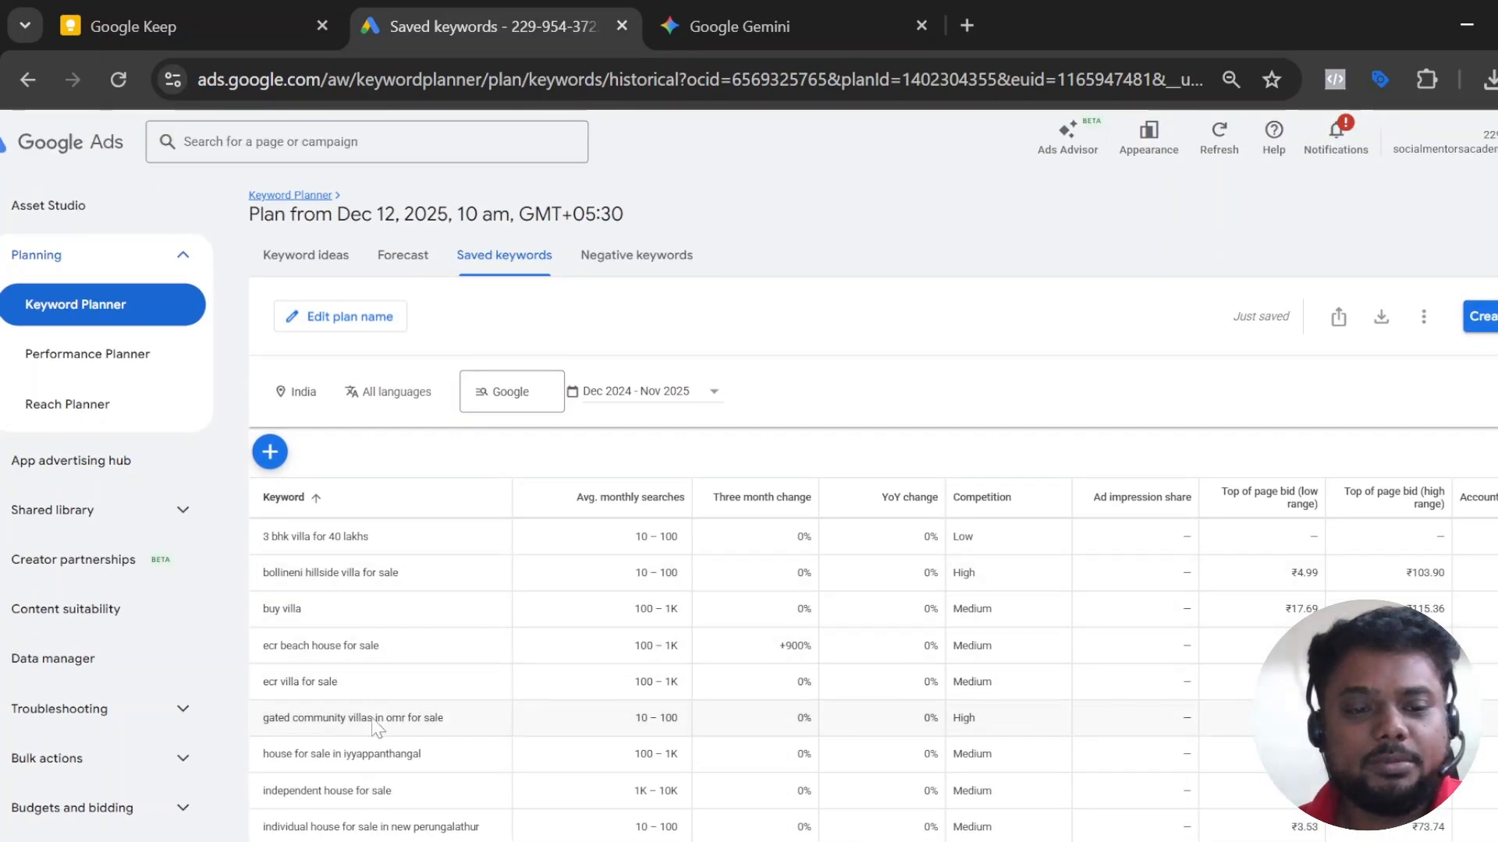
{"action": "scroll", "coordinate": [373, 747], "scroll_direction": "down", "scroll_amount": 5}
{"action": "scroll", "coordinate": [379, 752], "scroll_direction": "up", "scroll_amount": 5}
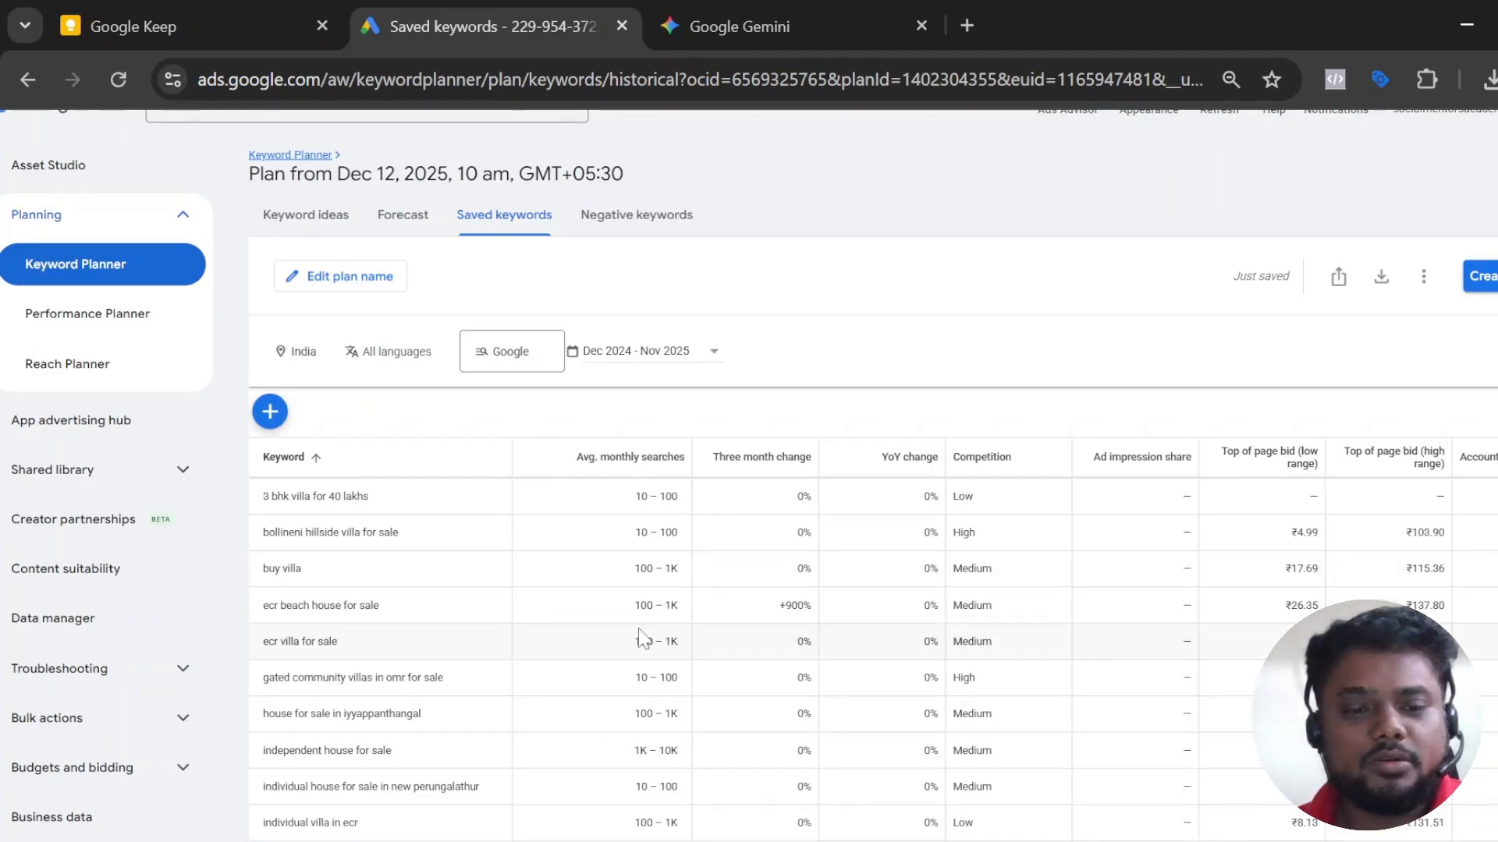
{"action": "left_click_drag", "start_coordinate": [315, 584], "coordinate": [264, 581]}
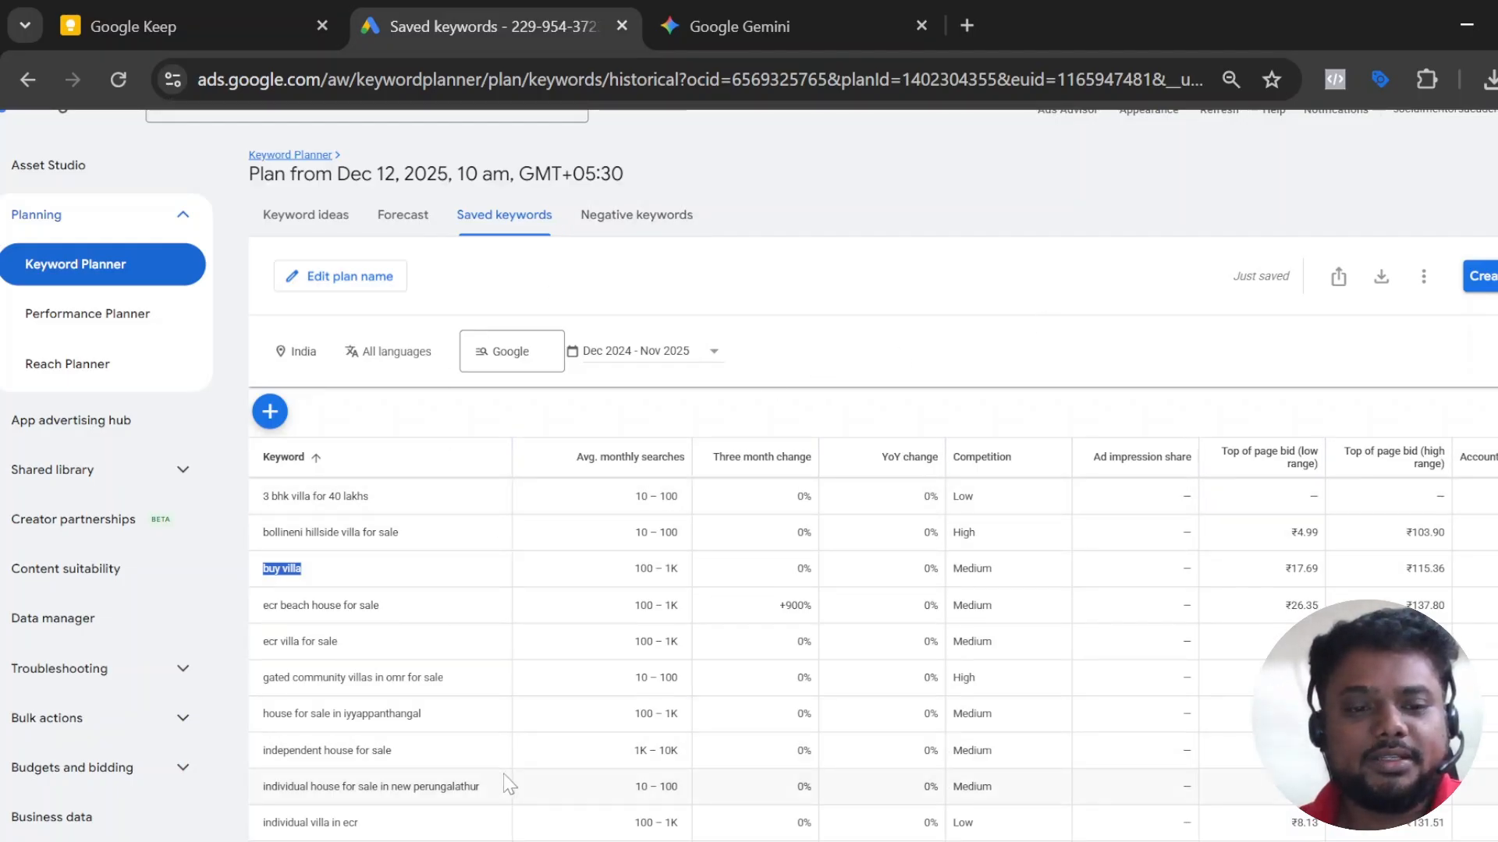
{"action": "scroll", "coordinate": [530, 702], "scroll_direction": "down", "scroll_amount": 3}
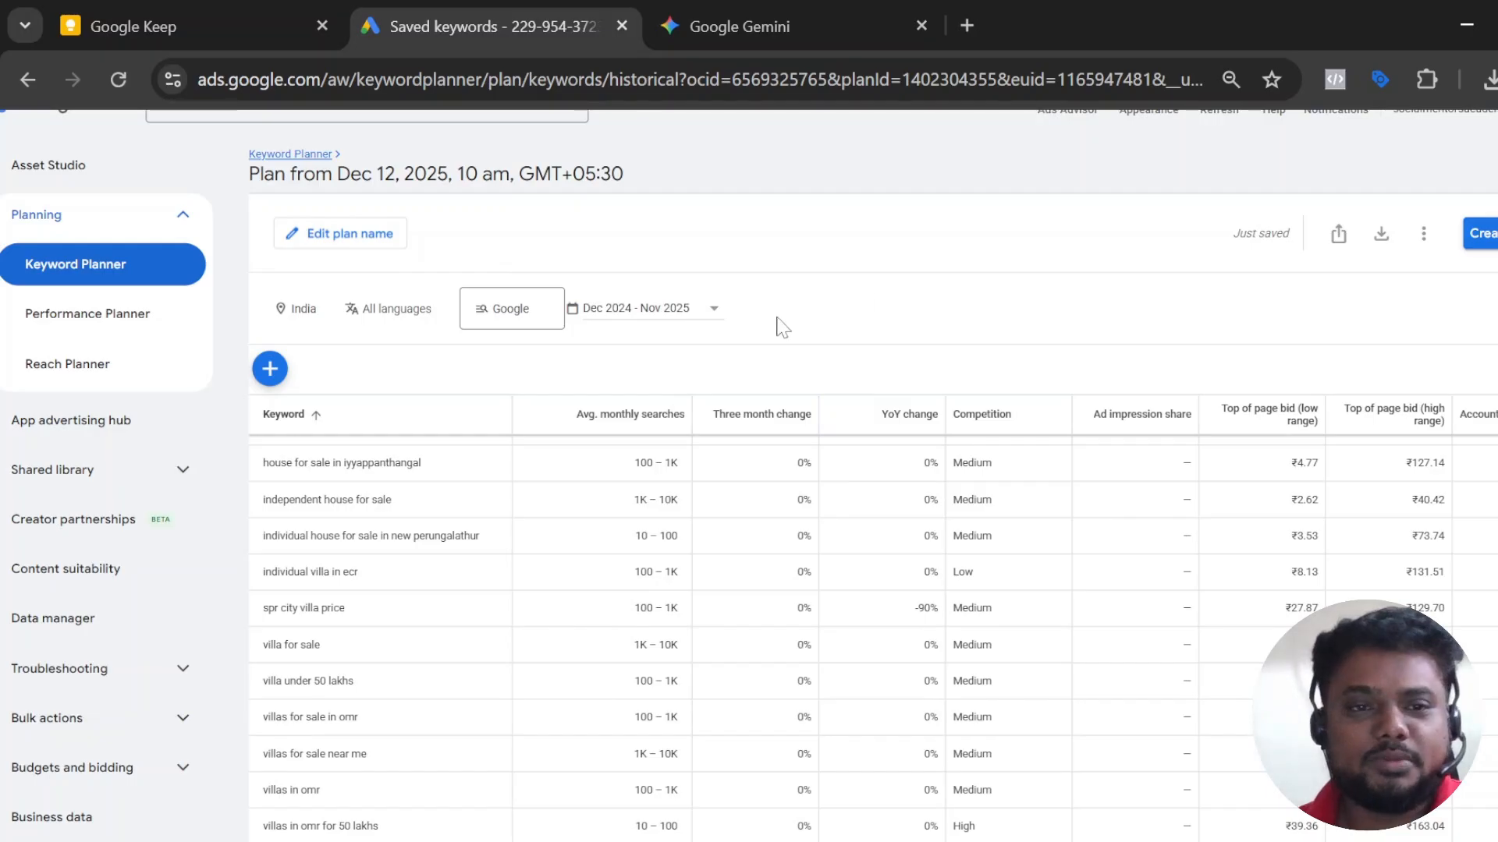
{"action": "scroll", "coordinate": [876, 445], "scroll_direction": "up", "scroll_amount": 3}
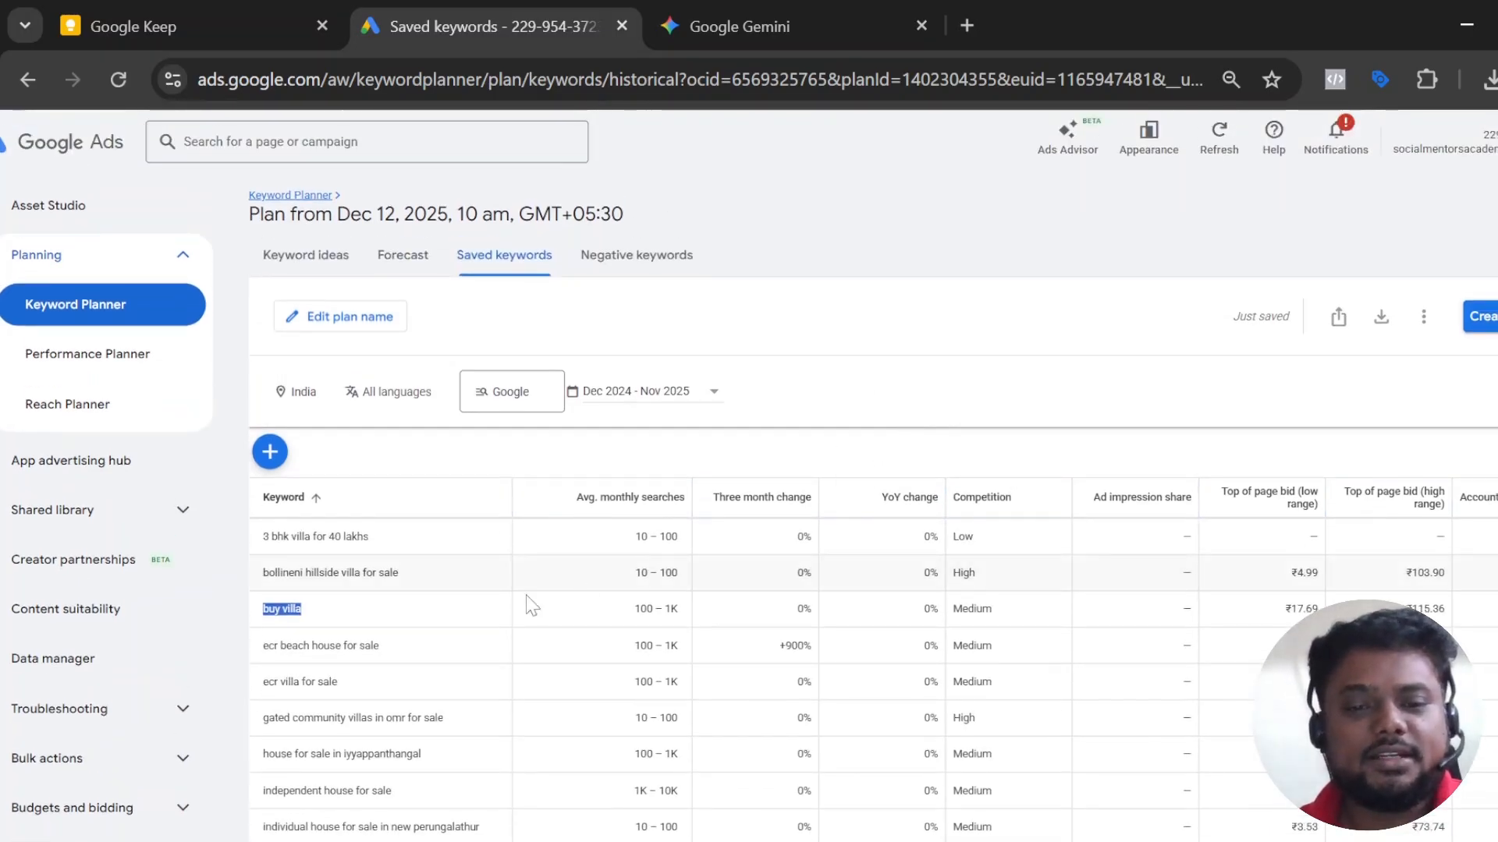
{"action": "left_click", "coordinate": [451, 613]}
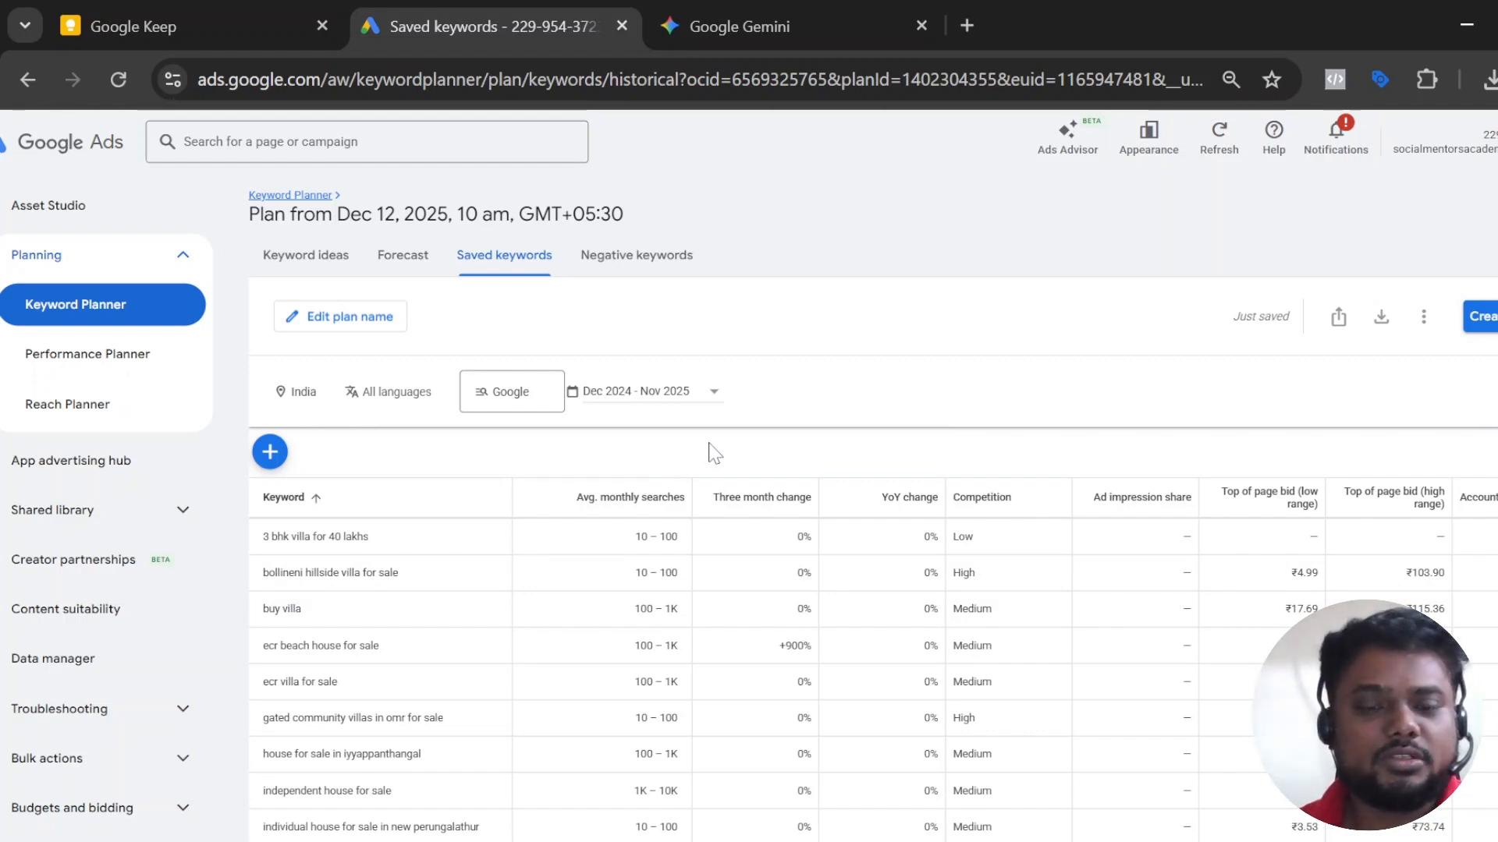
{"action": "scroll", "coordinate": [812, 658], "scroll_direction": "down", "scroll_amount": 2}
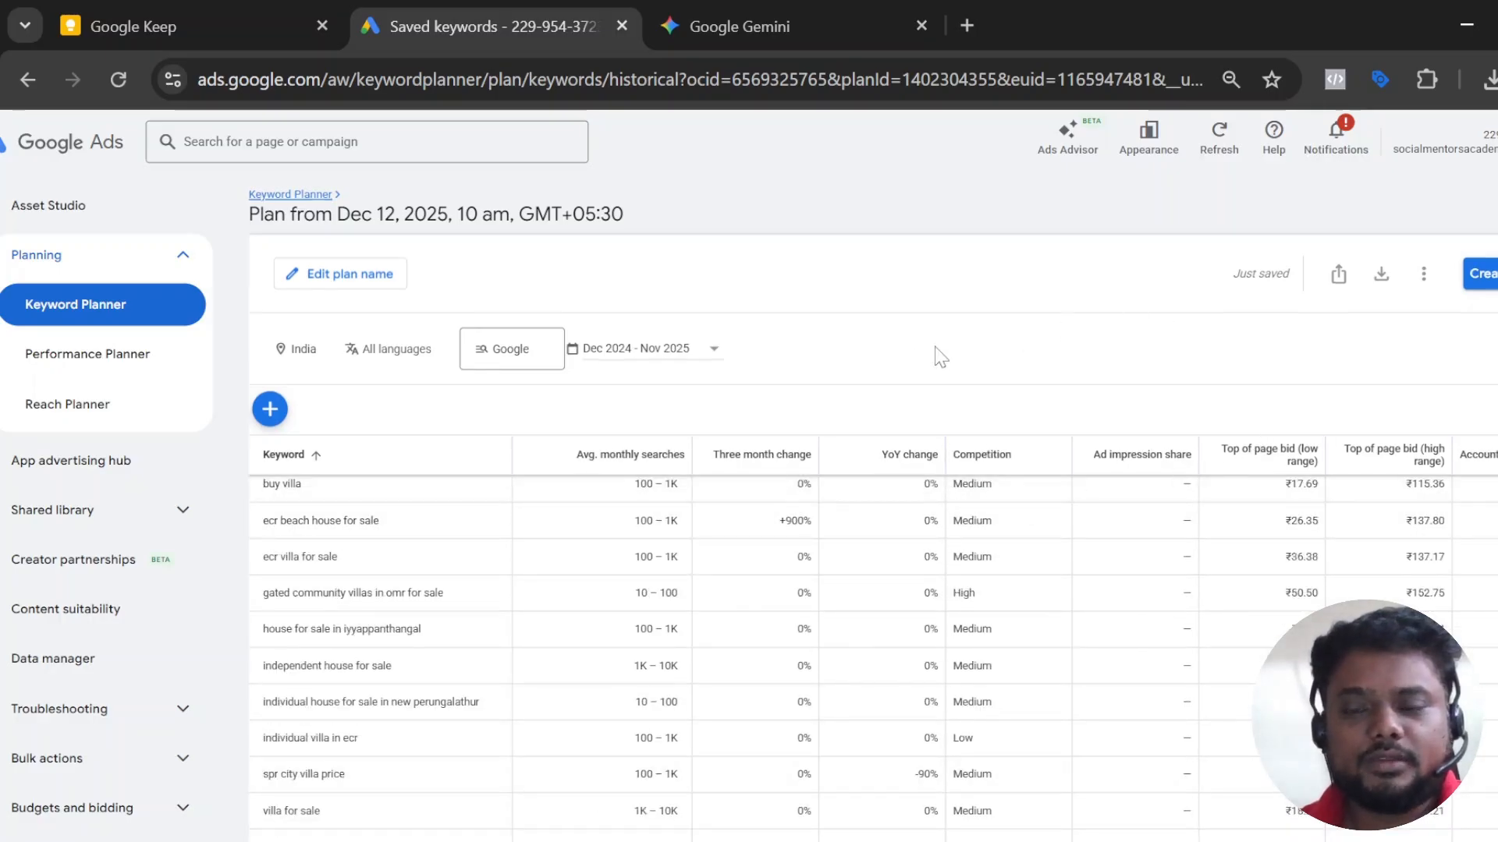
{"action": "key", "text": "Tab"}
{"action": "scroll", "coordinate": [942, 357], "scroll_direction": "down", "scroll_amount": 1}
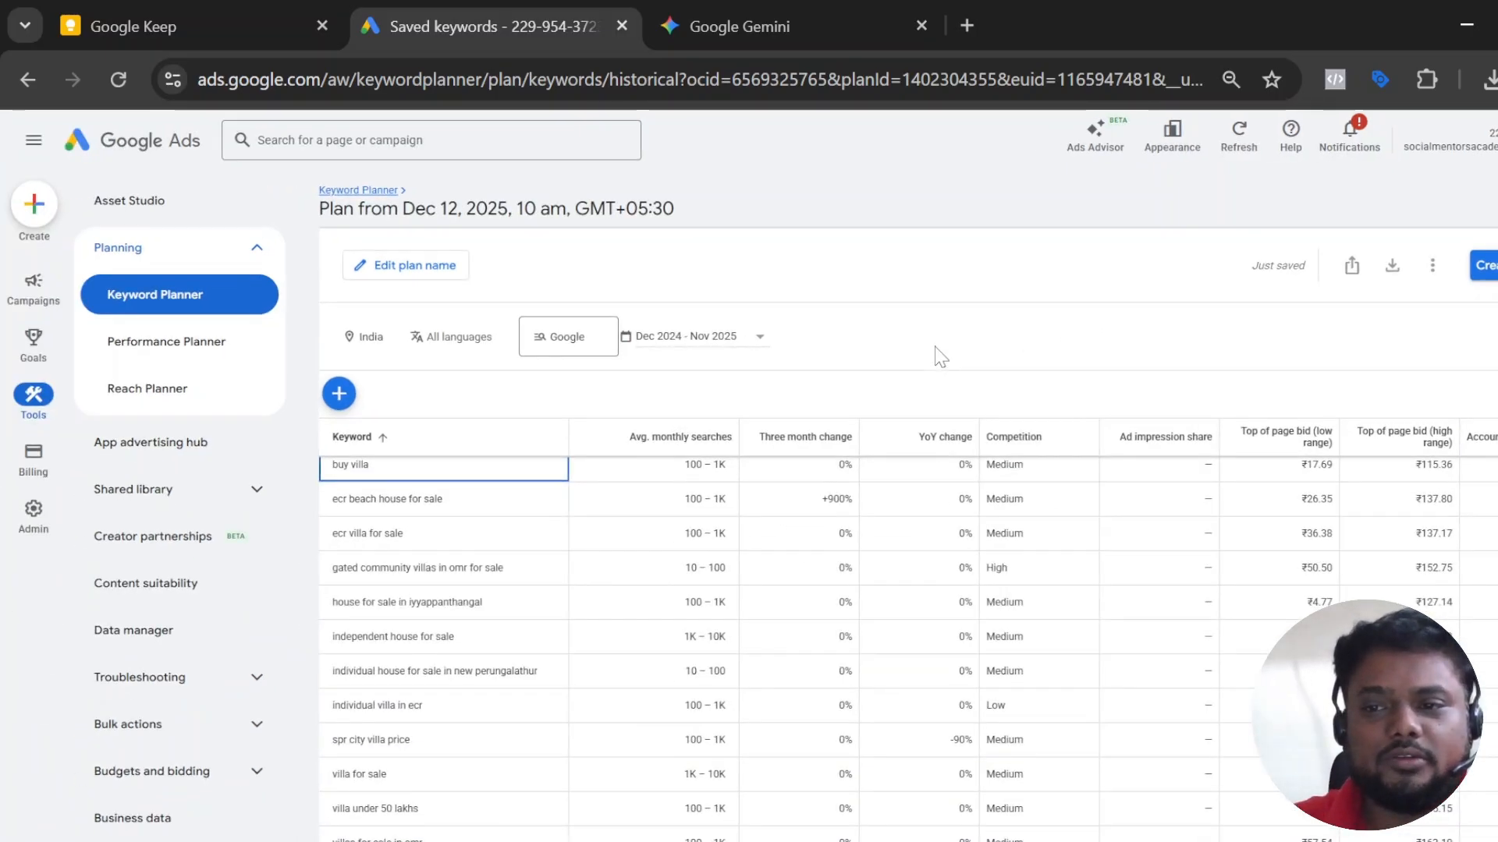
{"action": "scroll", "coordinate": [942, 357], "scroll_direction": "down", "scroll_amount": 3}
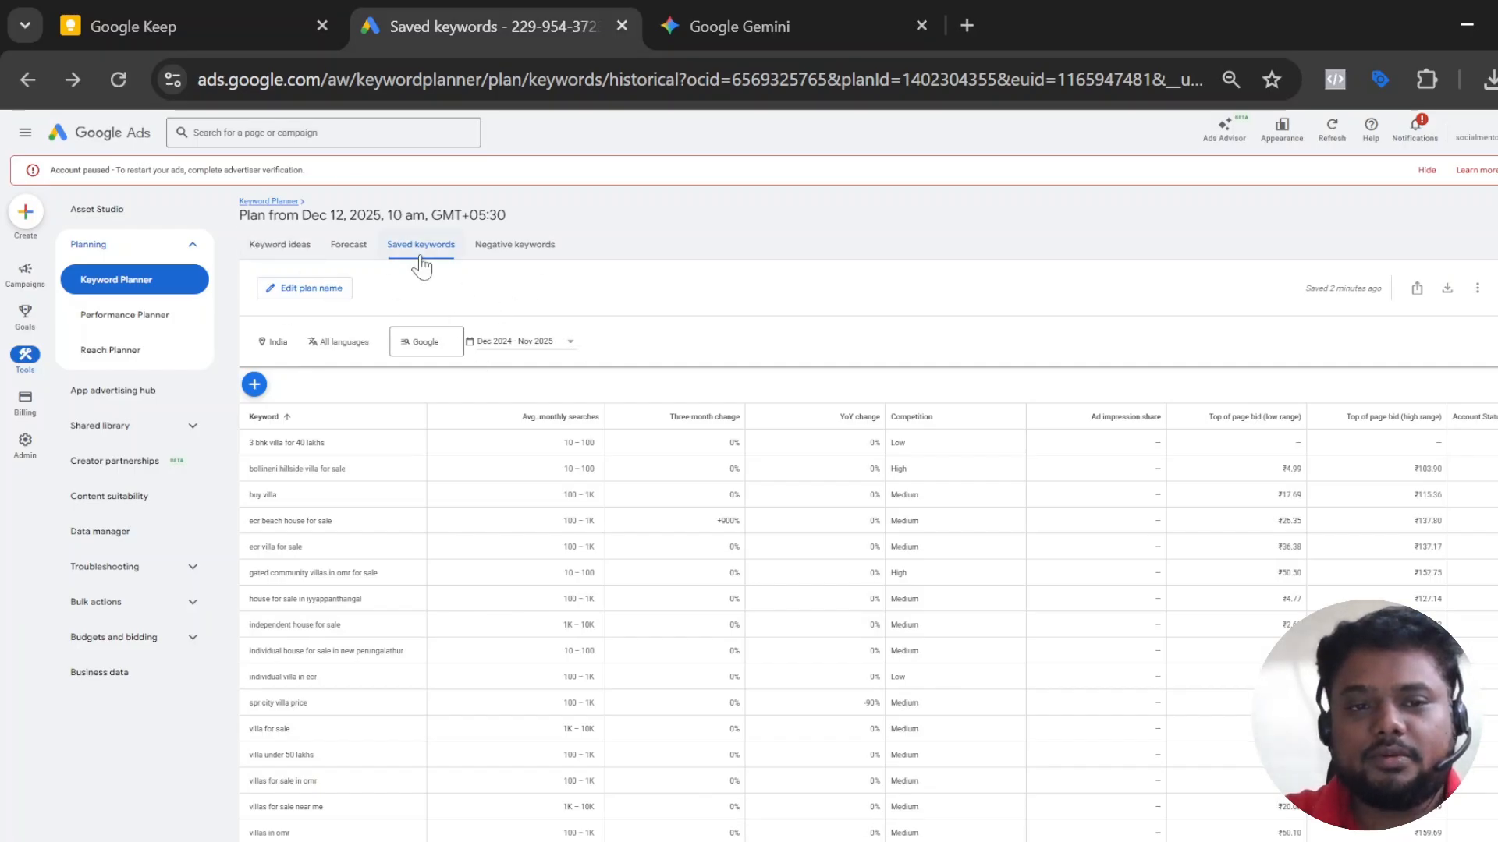
Open the plan's forecast and review its conversions, clicks, cost and location breakdown.
{"action": "left_click", "coordinate": [348, 263]}
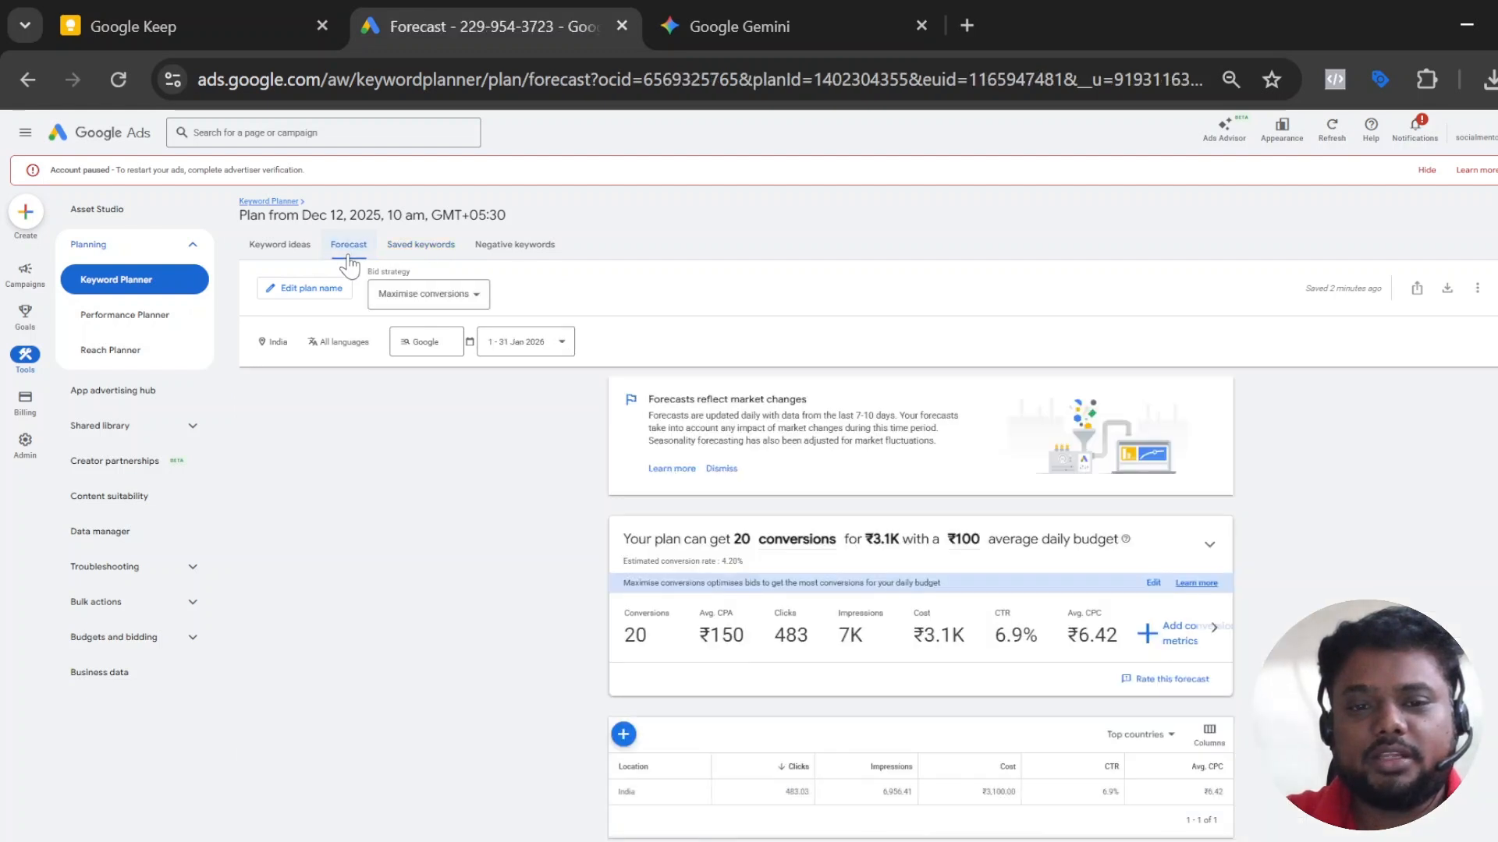
{"action": "scroll", "coordinate": [707, 764], "scroll_direction": "down", "scroll_amount": 1}
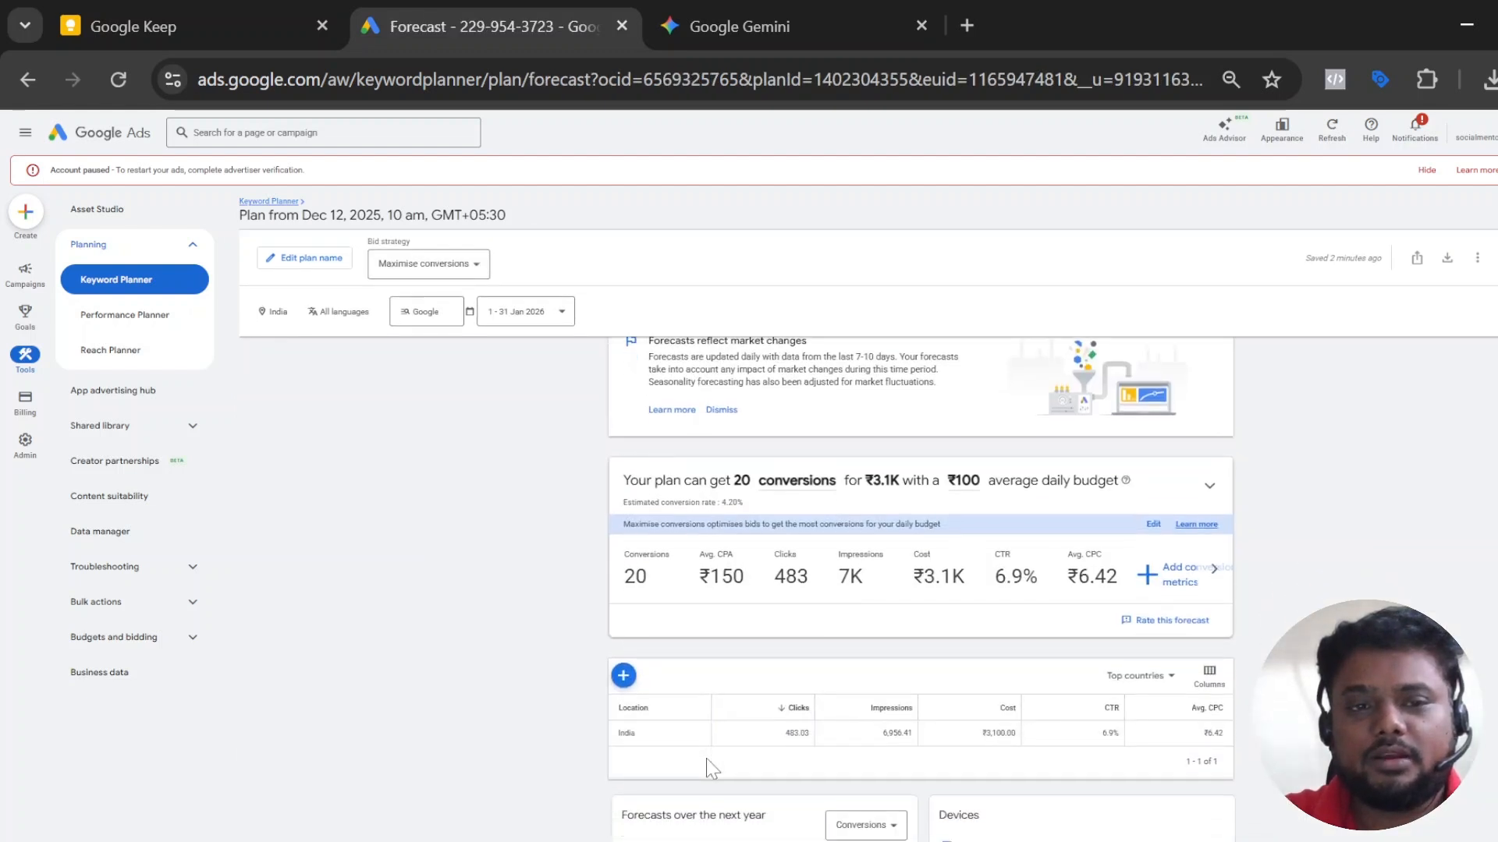
{"action": "scroll", "coordinate": [707, 767], "scroll_direction": "up", "scroll_amount": 1}
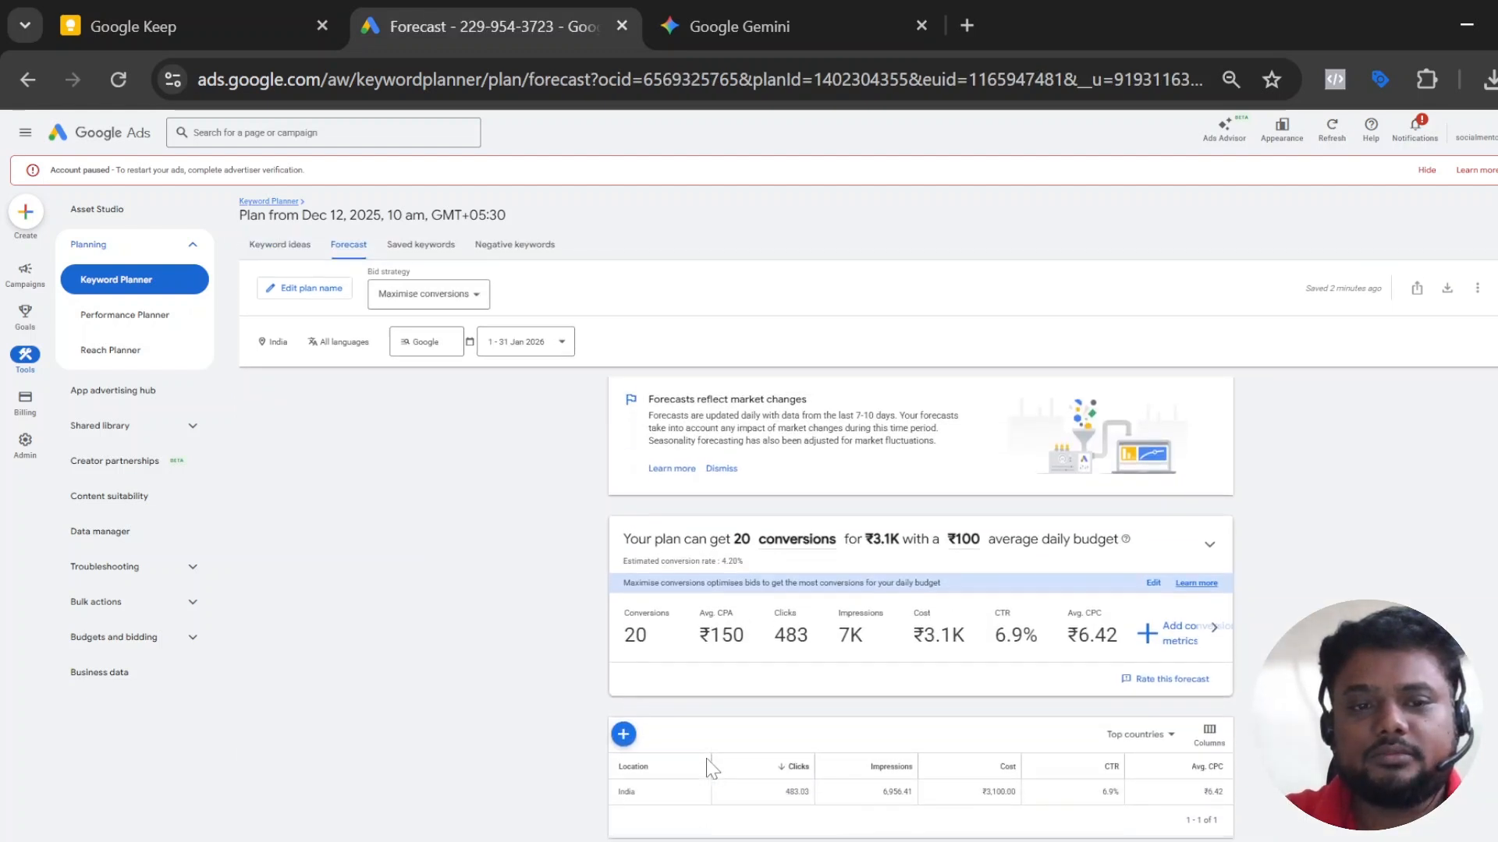
Change the forecast's target location from India to Chennai, Tamil Nadu, and save it.
{"action": "left_click", "coordinate": [274, 343]}
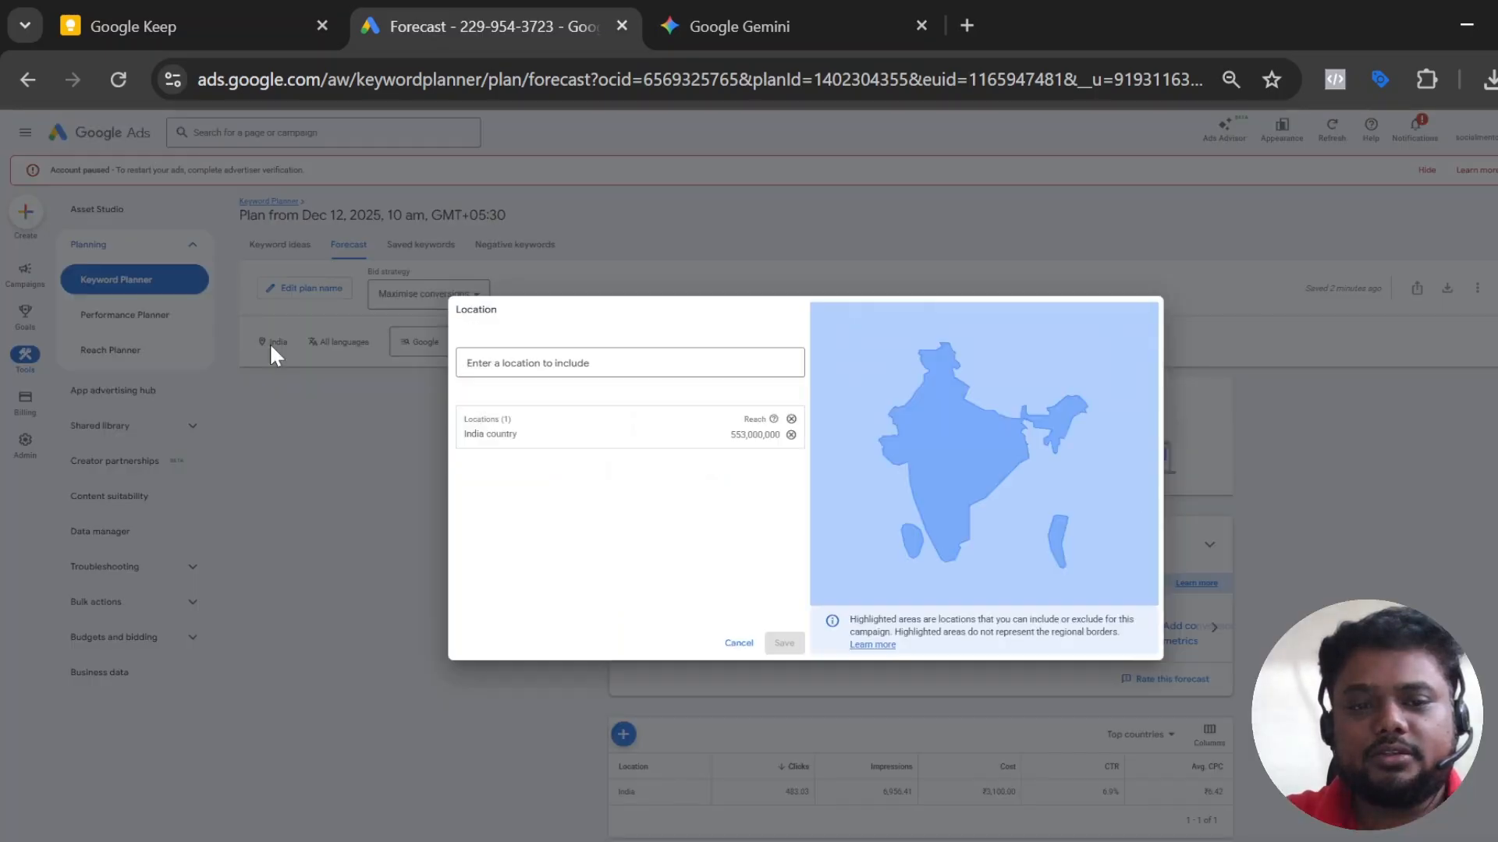
{"action": "left_click", "coordinate": [791, 434]}
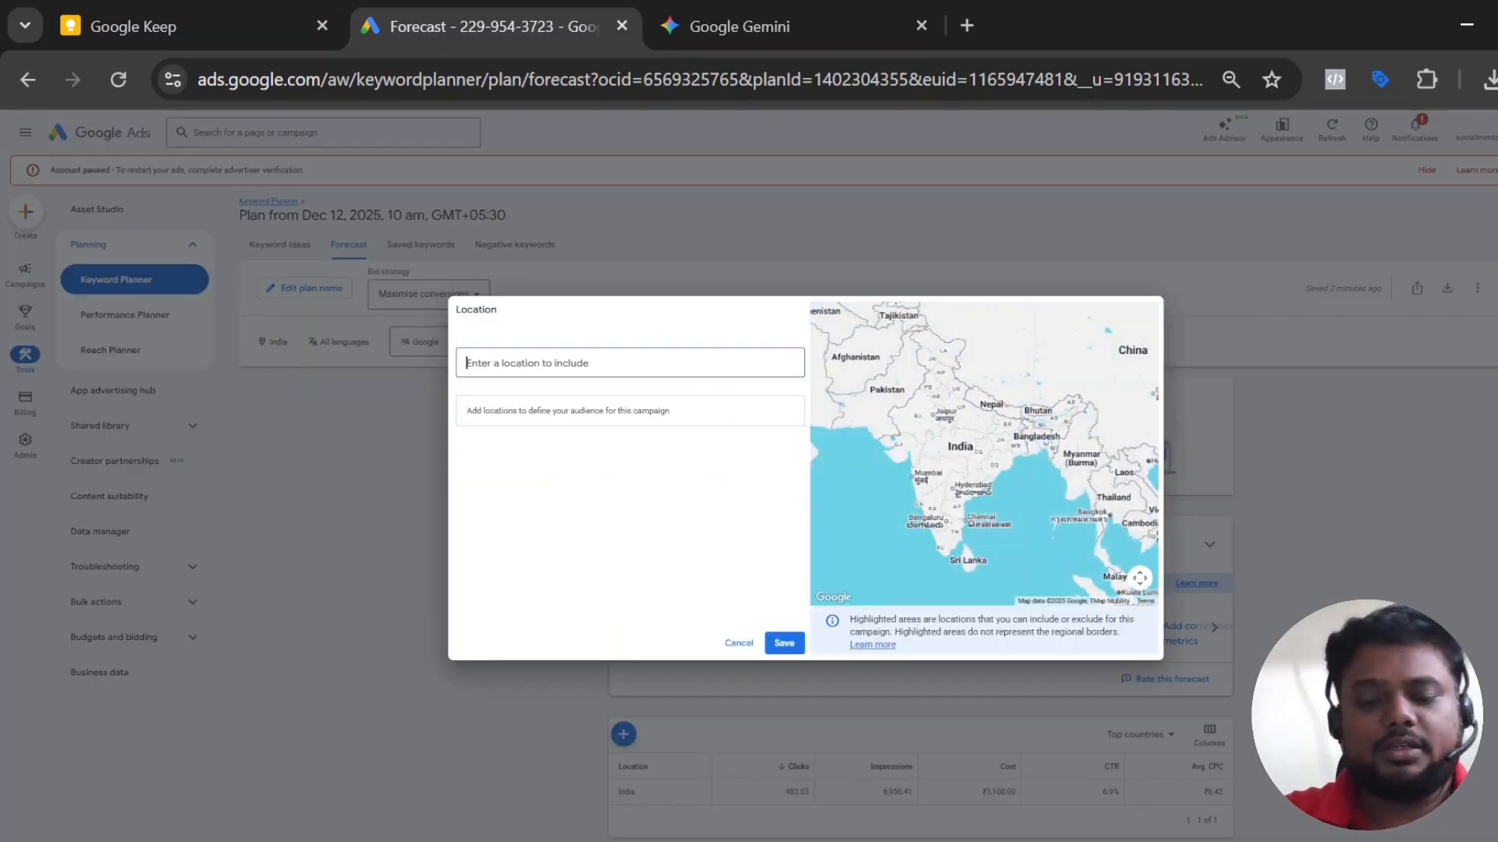
{"action": "type", "text": "chenna"}
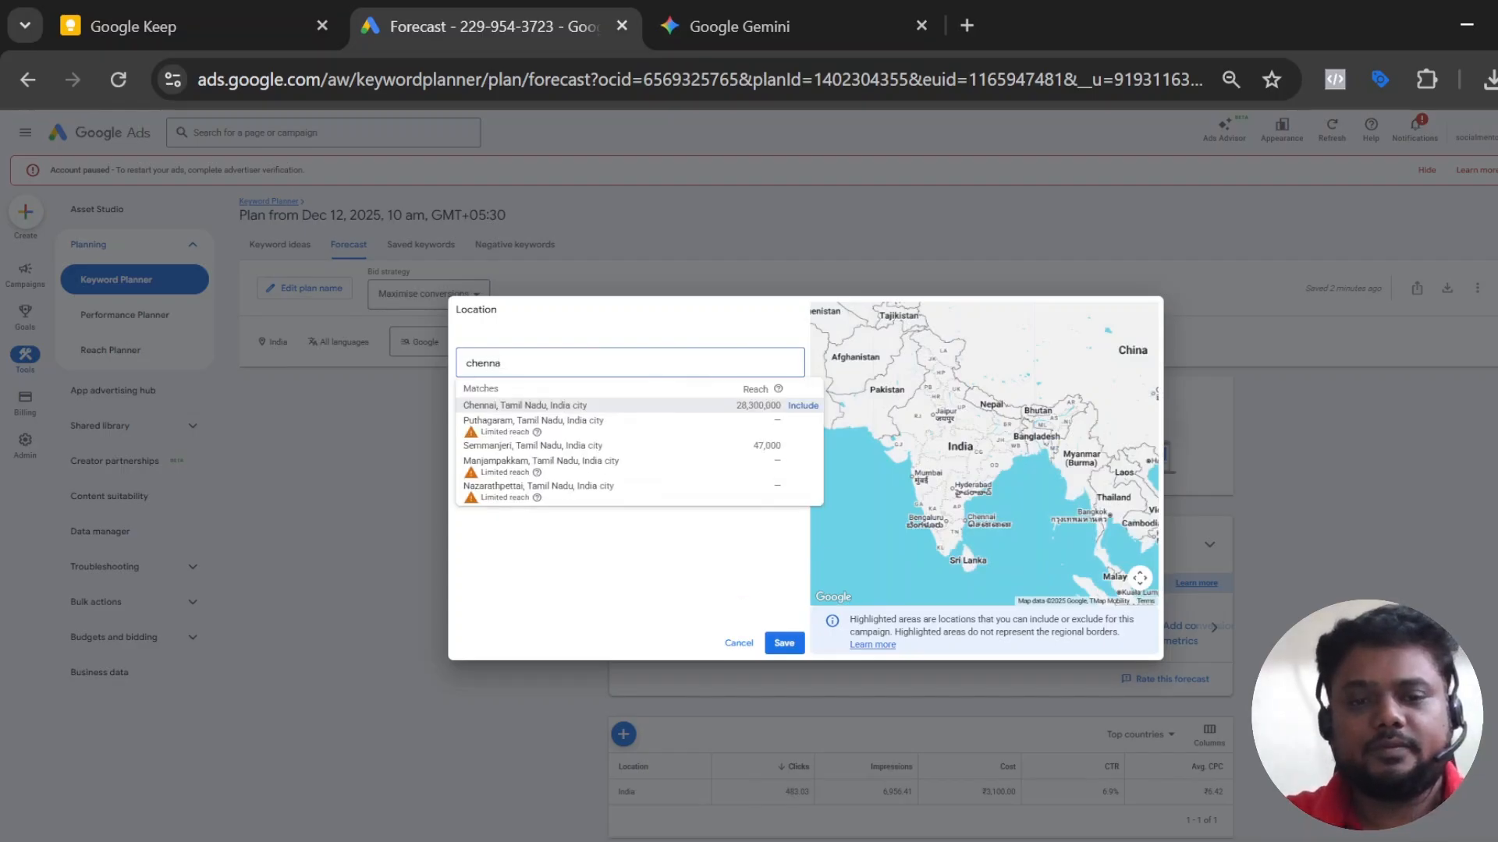
{"action": "left_click", "coordinate": [802, 405]}
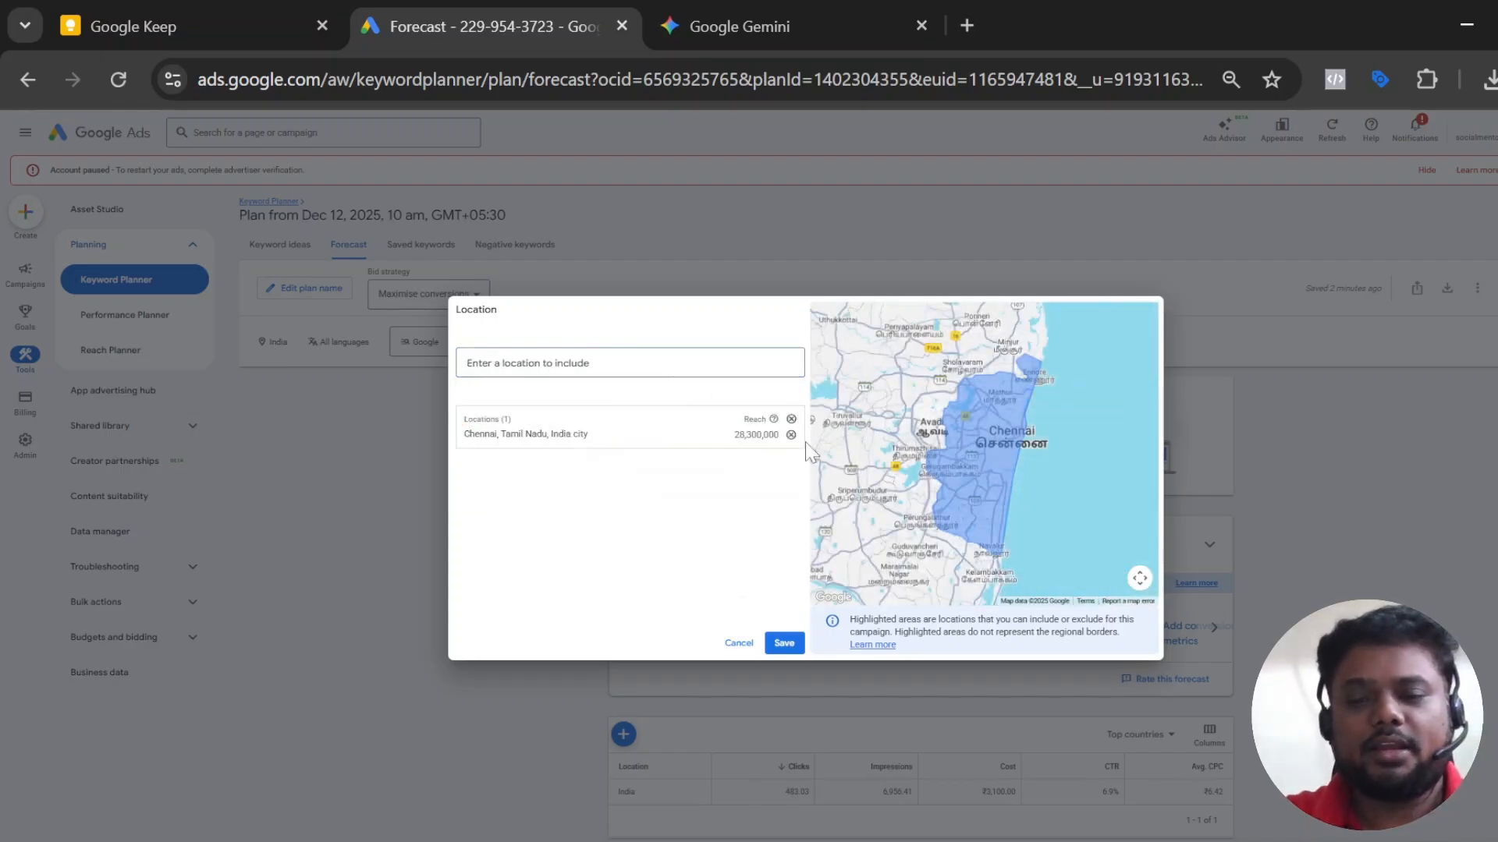
{"action": "left_click", "coordinate": [784, 643]}
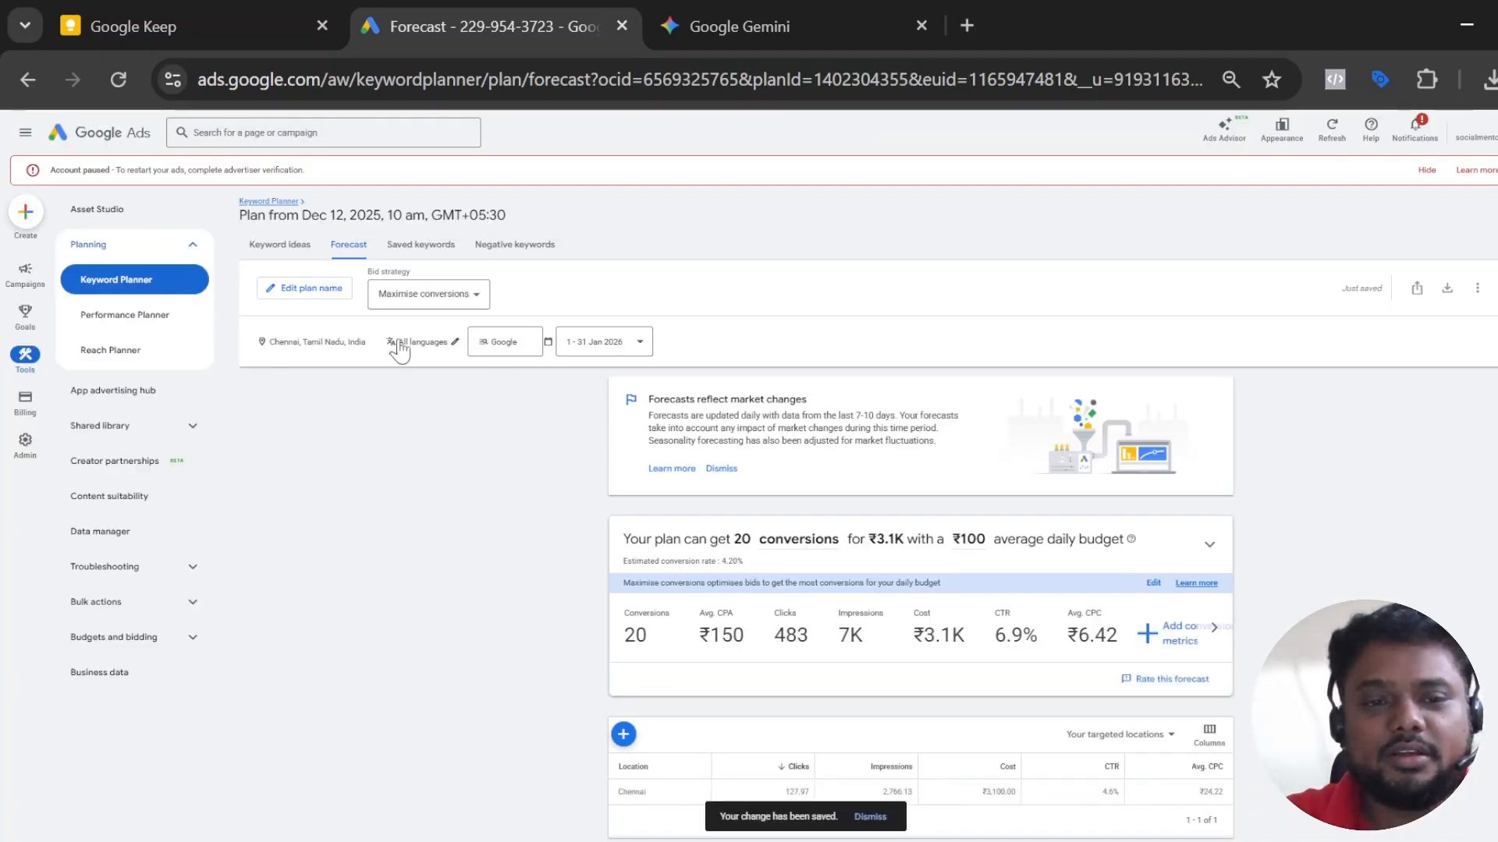
Review the bid strategy options available for the forecast, keeping Maximise conversions.
{"action": "left_click", "coordinate": [450, 301]}
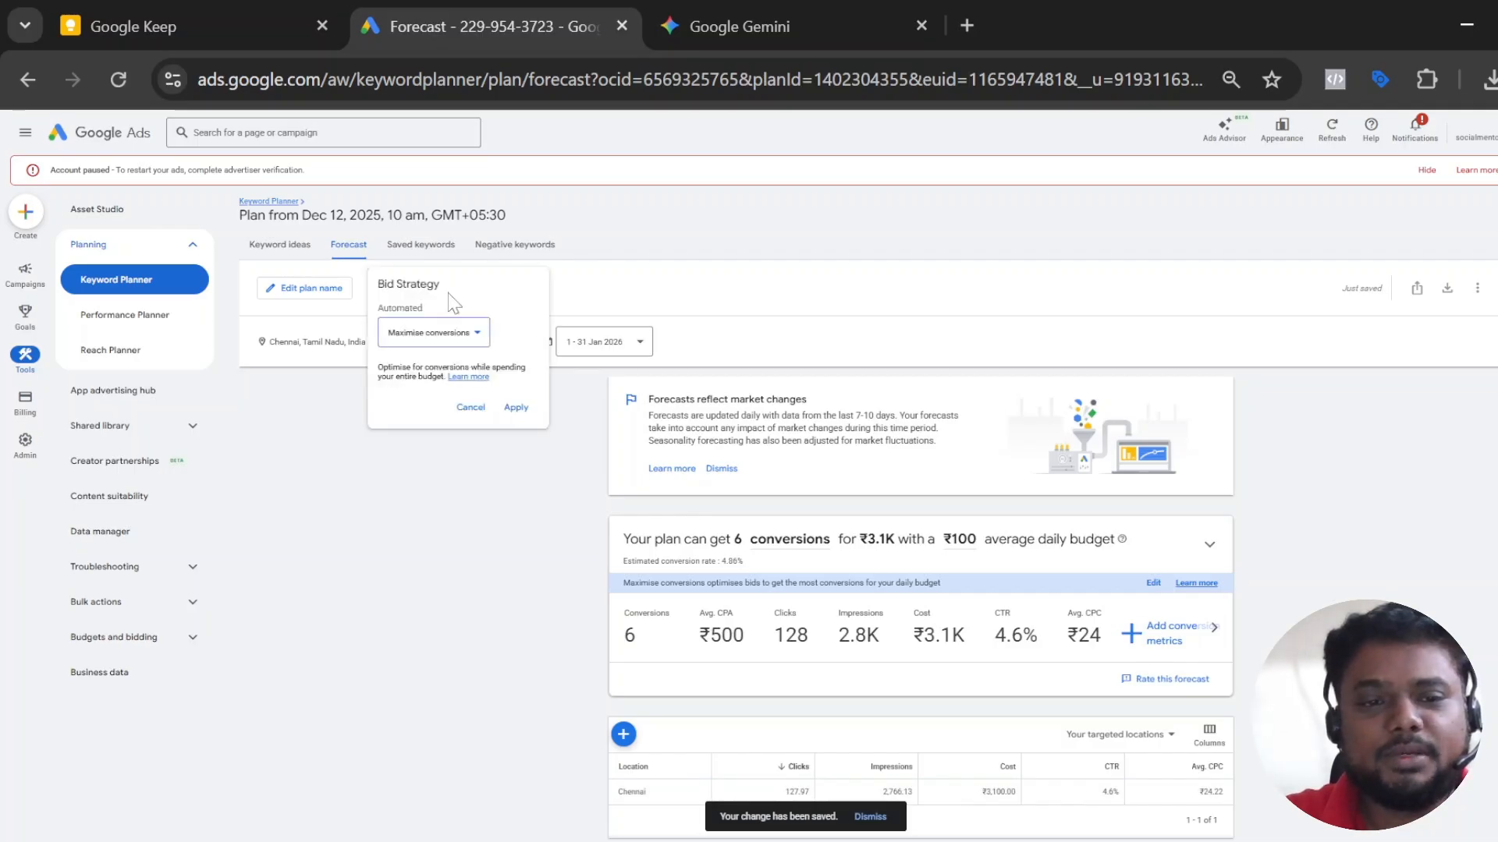
{"action": "left_click", "coordinate": [441, 335]}
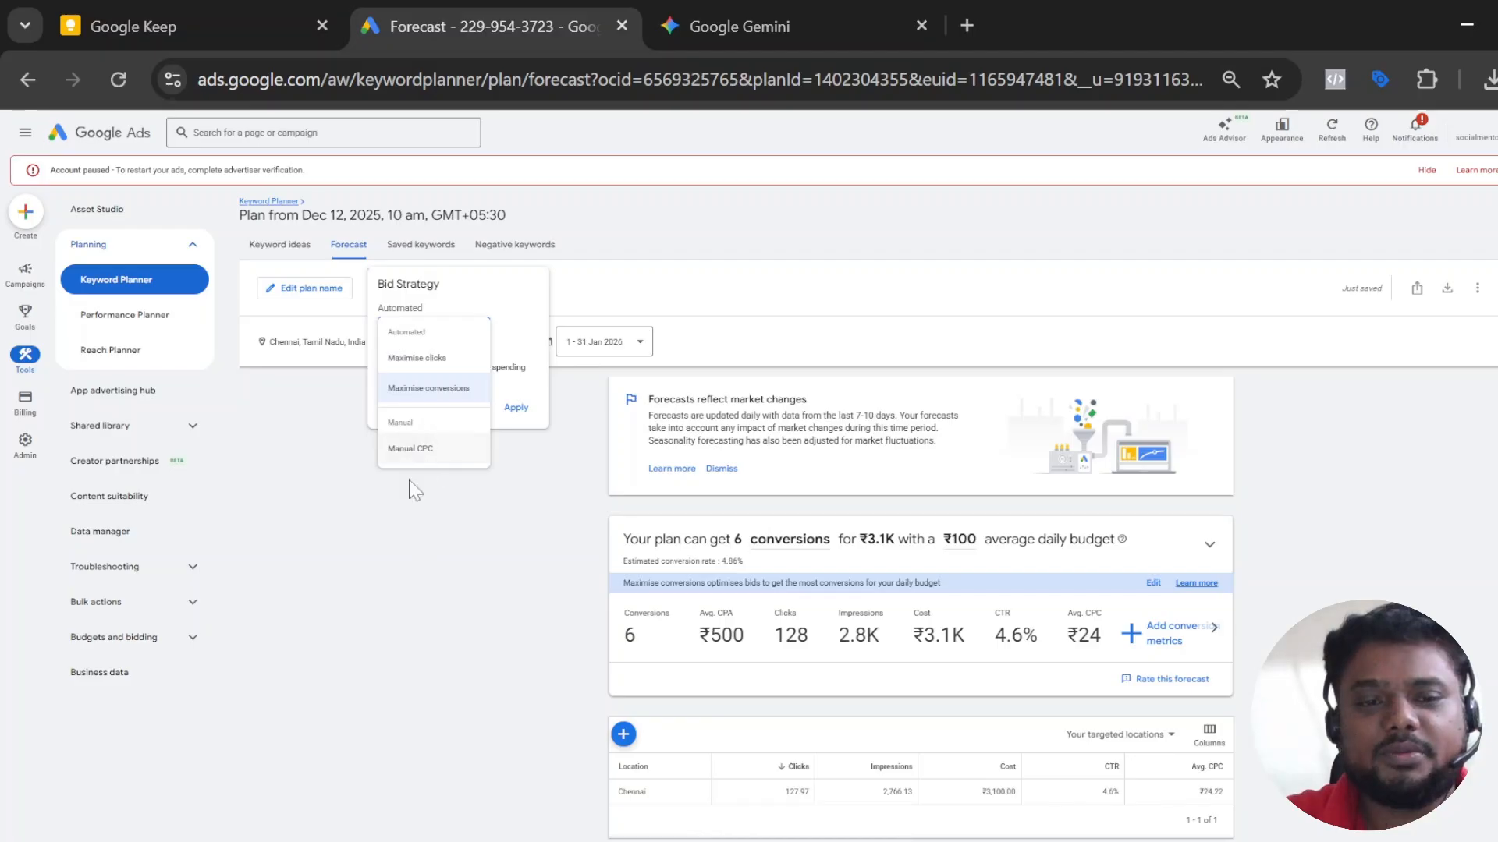
{"action": "left_click", "coordinate": [381, 546]}
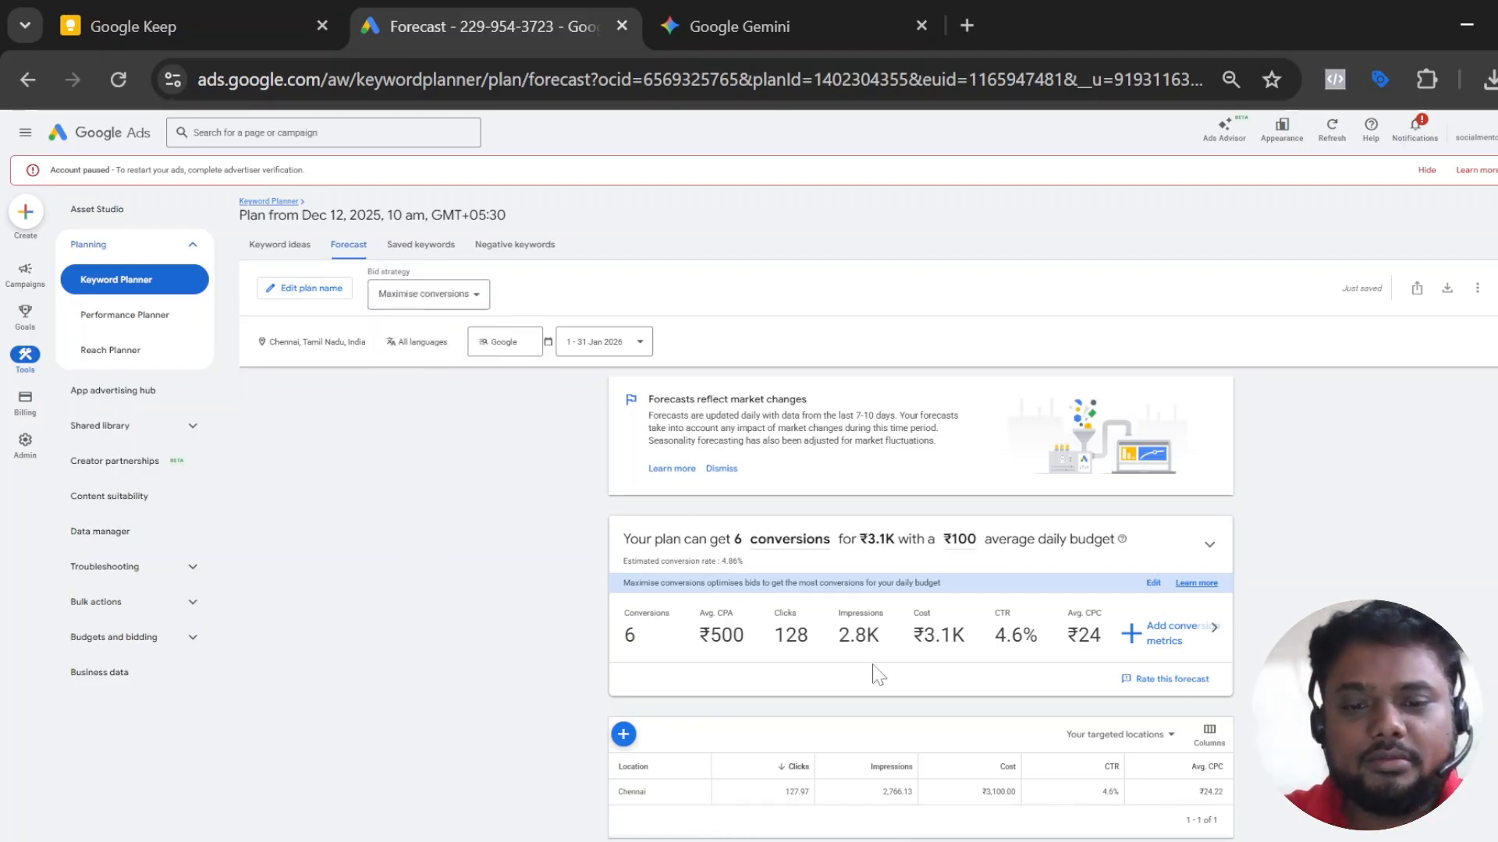
Set the forecast's average daily budget to ₹1K.
{"action": "scroll", "coordinate": [875, 671], "scroll_direction": "down", "scroll_amount": 1}
{"action": "scroll", "coordinate": [873, 675], "scroll_direction": "down", "scroll_amount": 1}
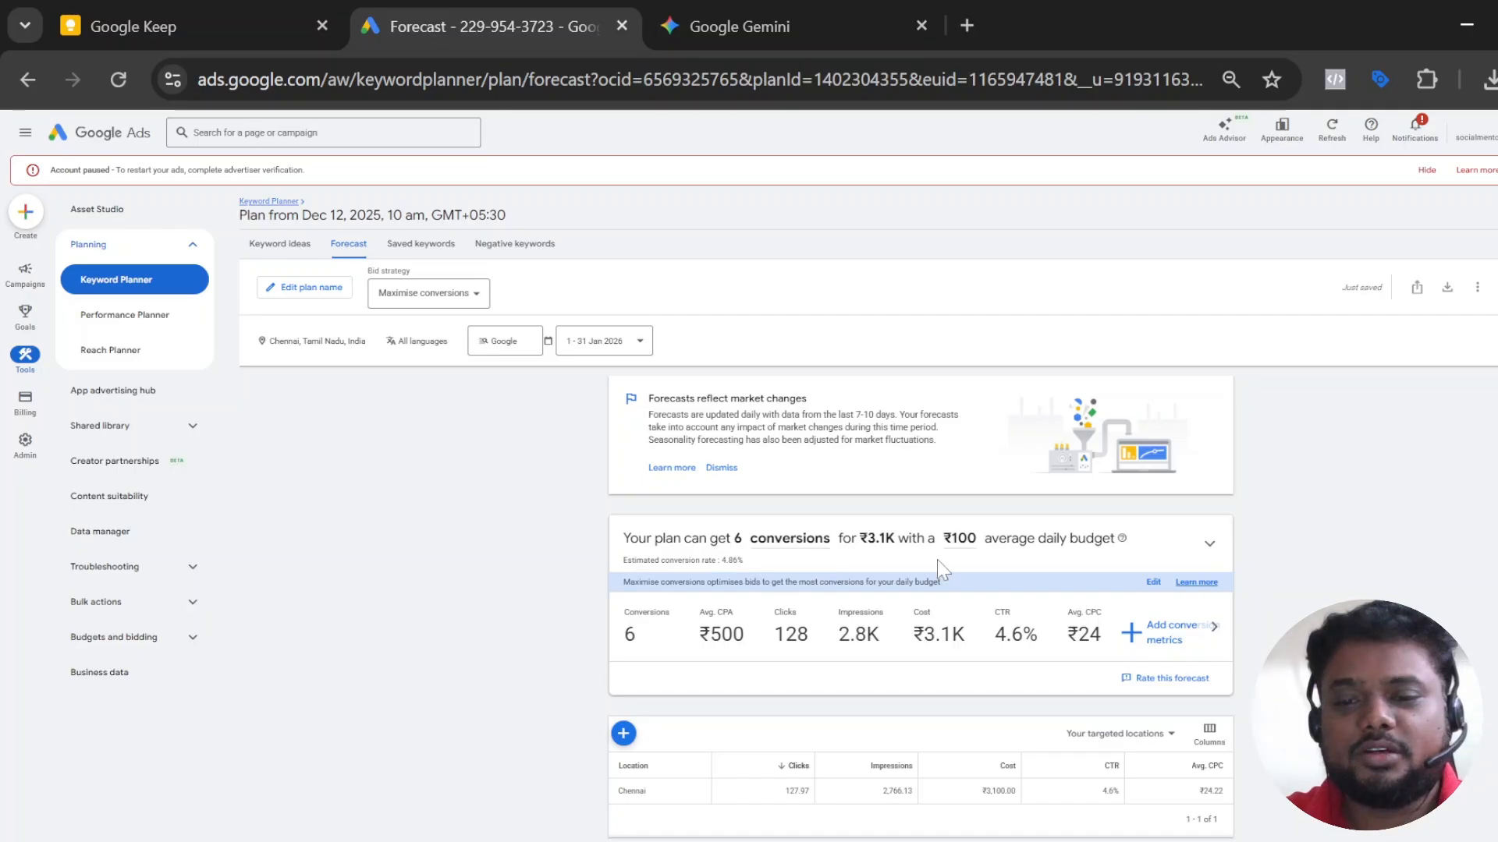
{"action": "left_click", "coordinate": [959, 538]}
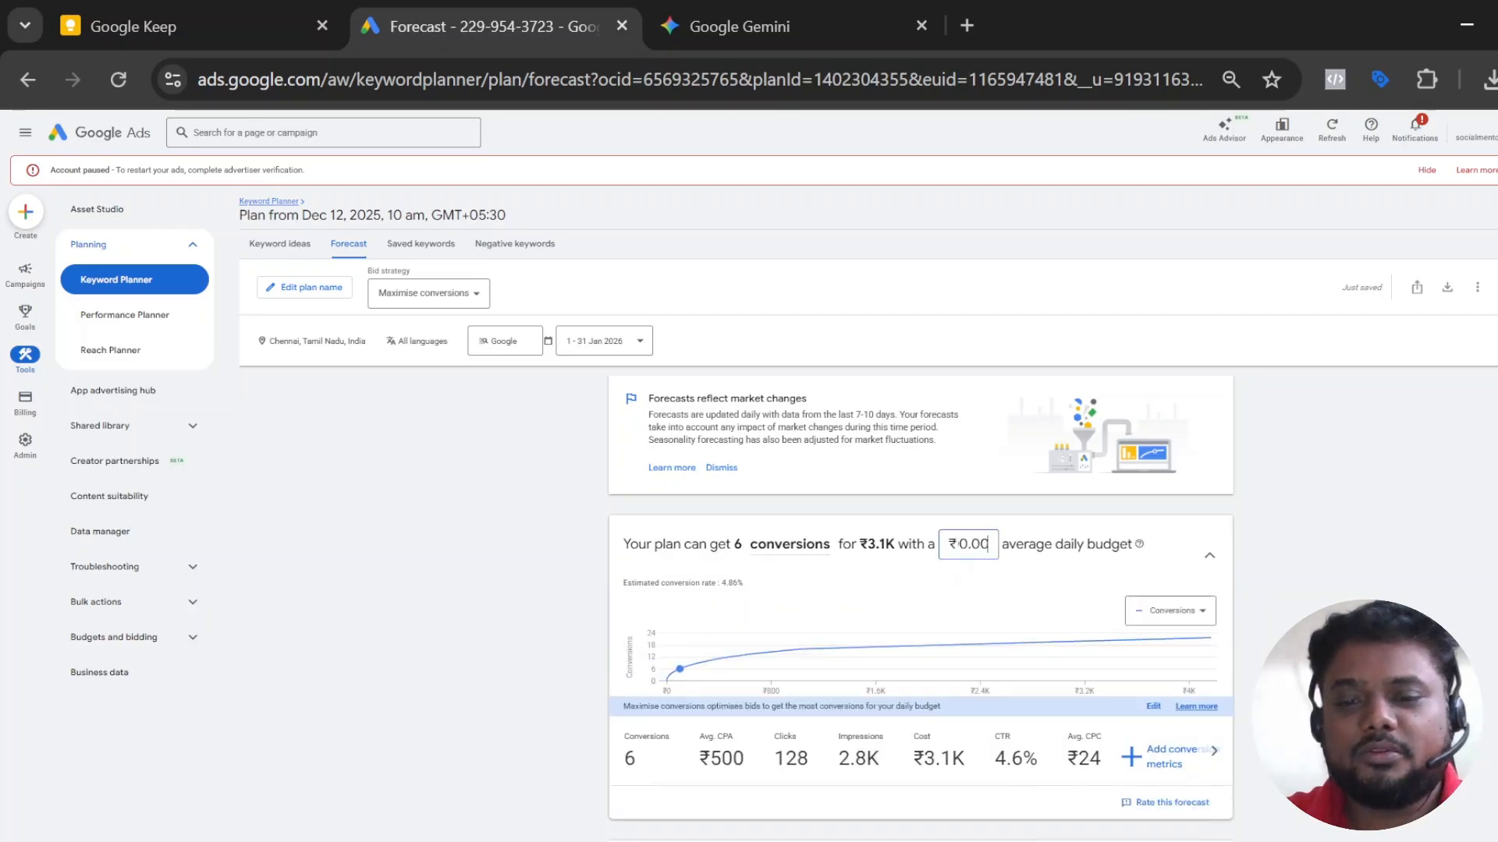
{"action": "type", "text": "100"}
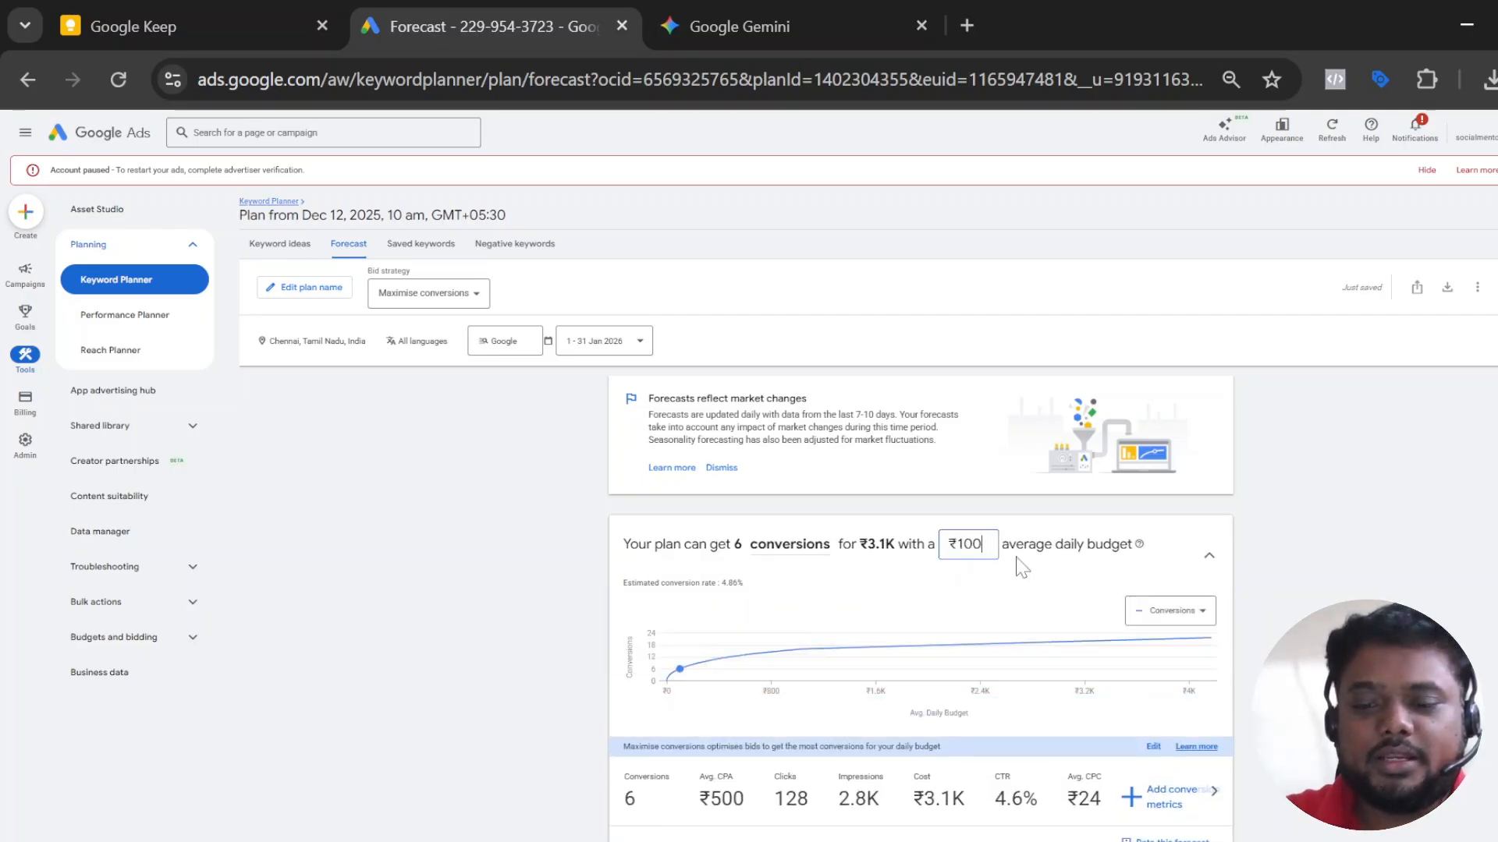
{"action": "type", "text": ".0"}
{"action": "key", "text": "Return"}
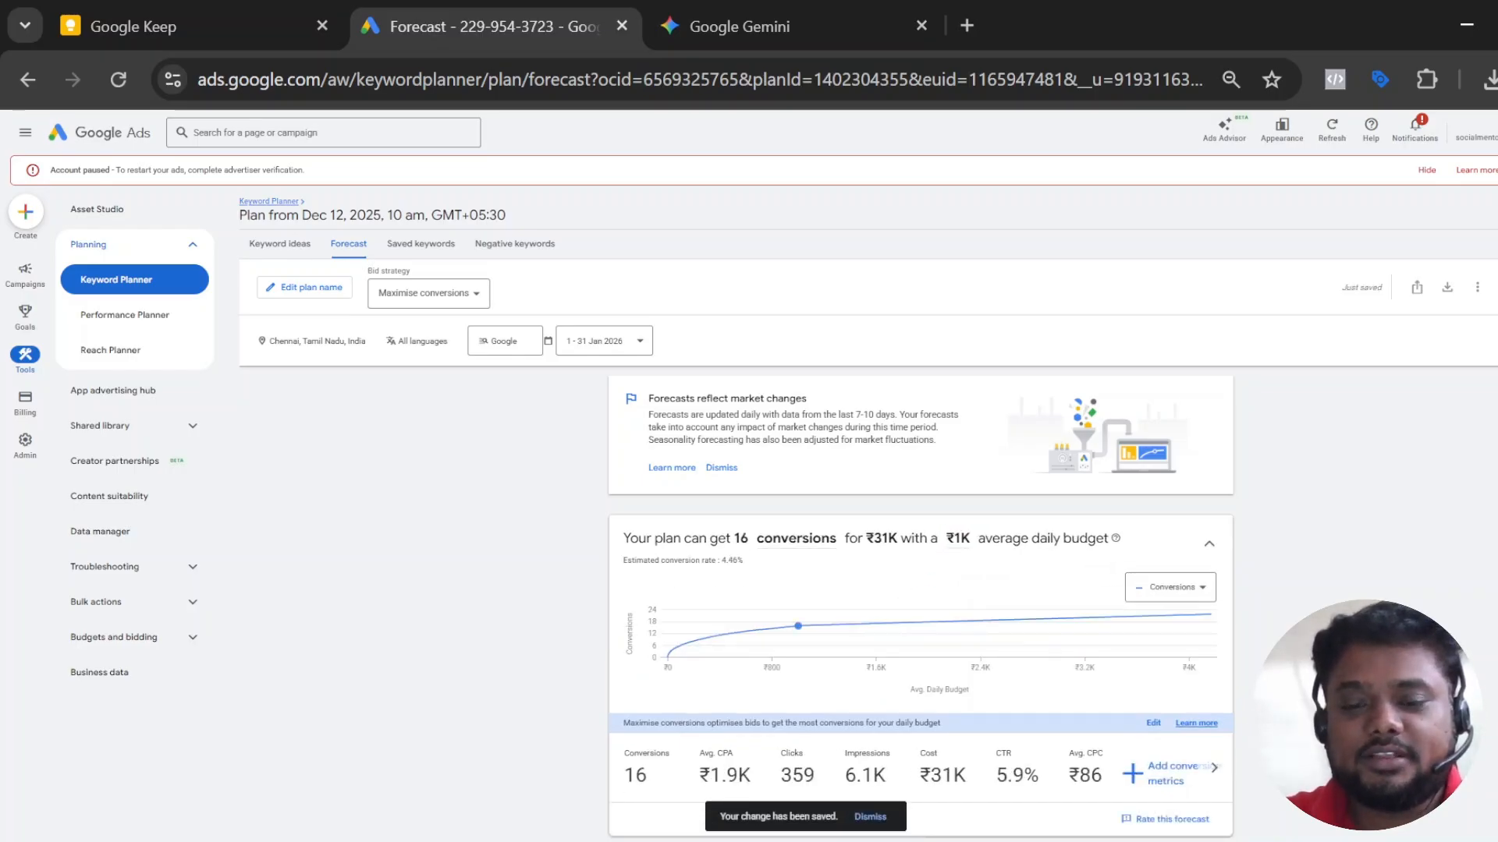
Review the forecast's budget-to-conversions curve, targeted location figures, next-year forecast, device split and top postcodes.
{"action": "scroll", "coordinate": [929, 537], "scroll_direction": "down", "scroll_amount": 1}
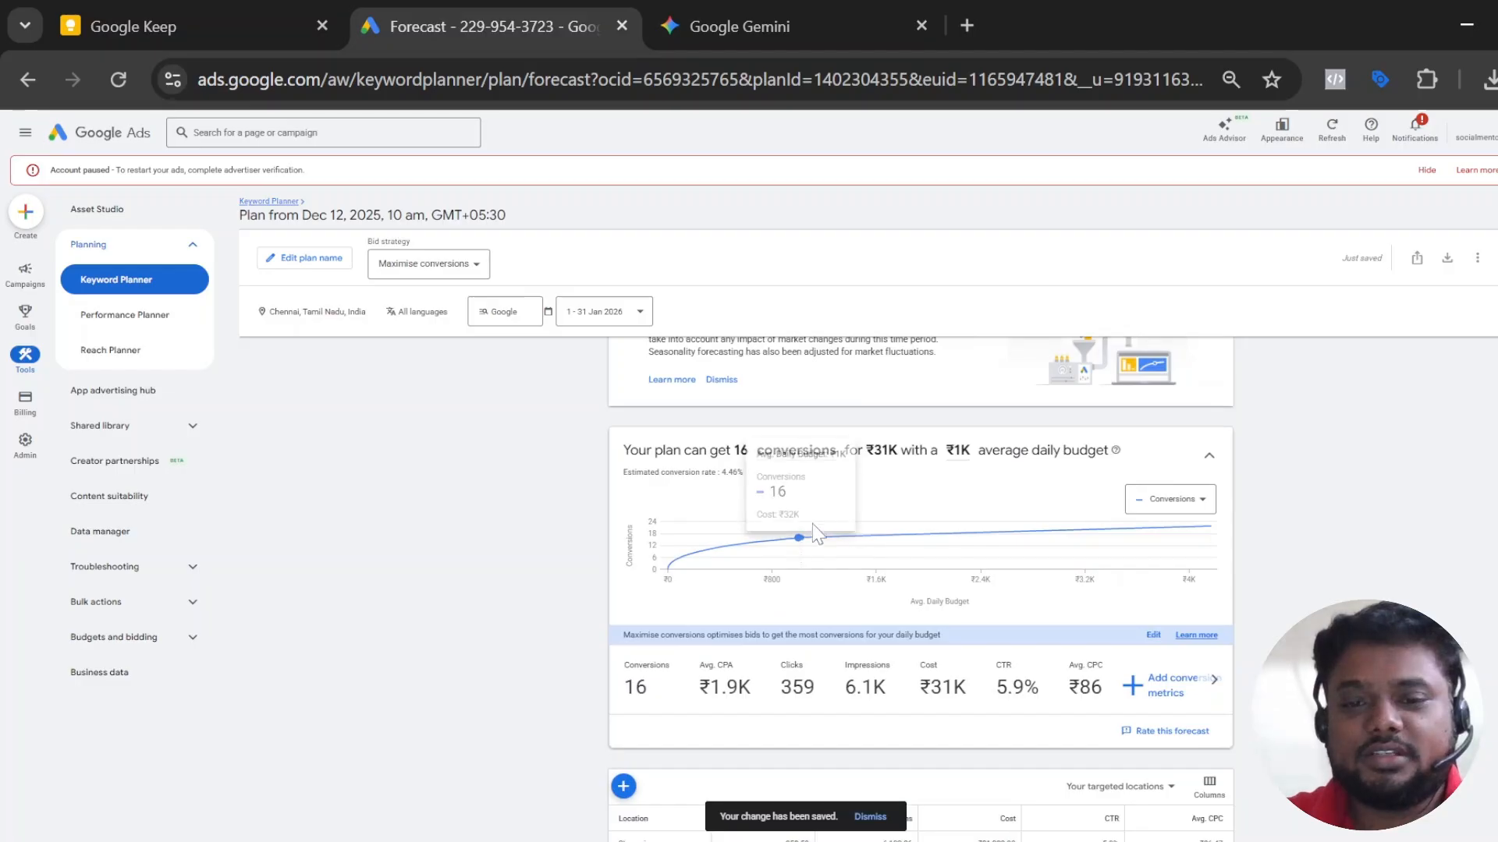
{"action": "mouse_move", "coordinate": [926, 538]}
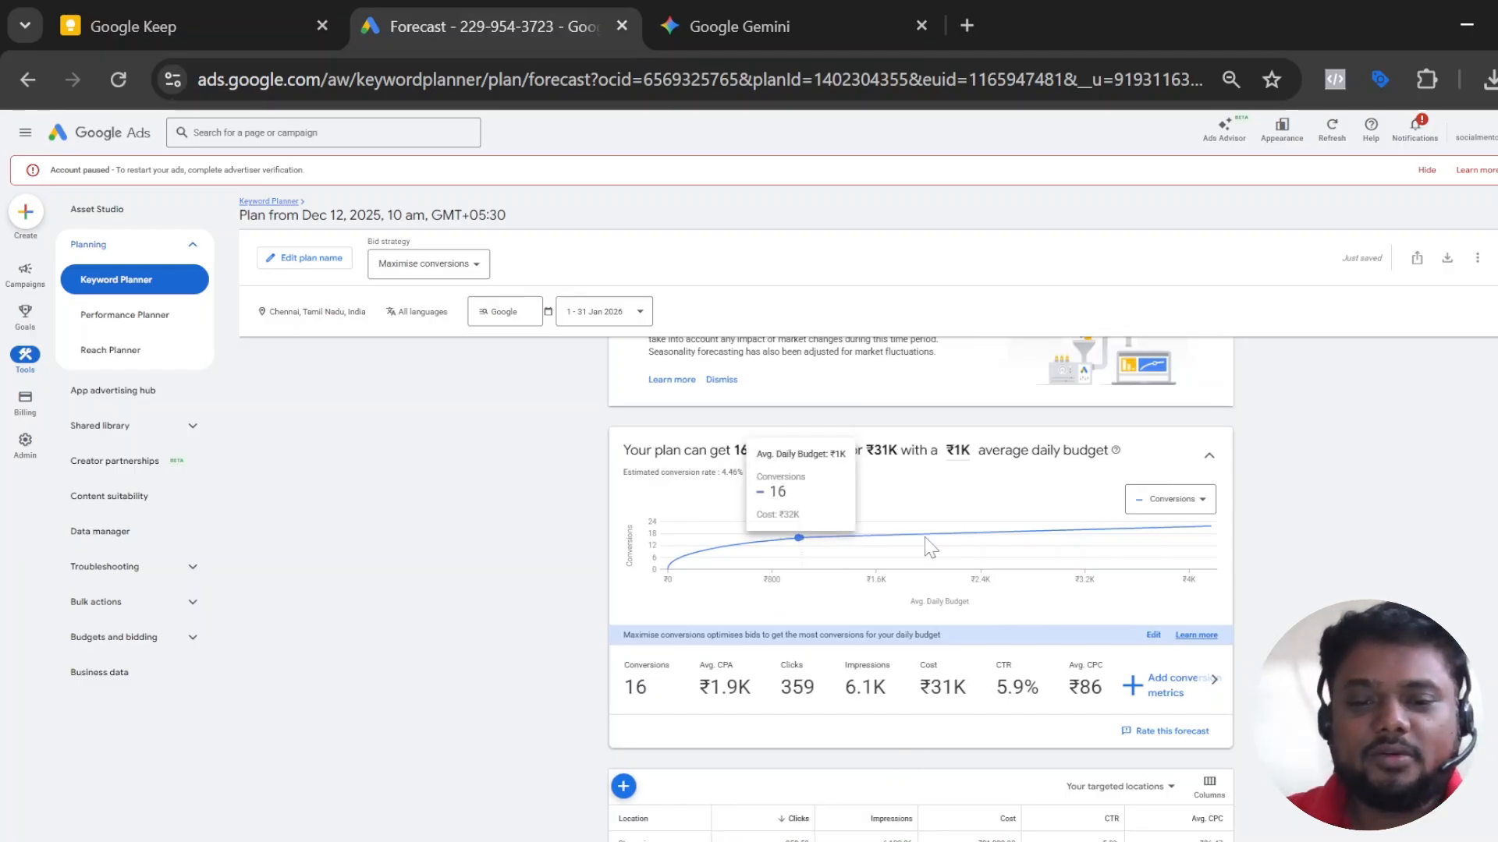
{"action": "scroll", "coordinate": [925, 538], "scroll_direction": "down", "scroll_amount": 4}
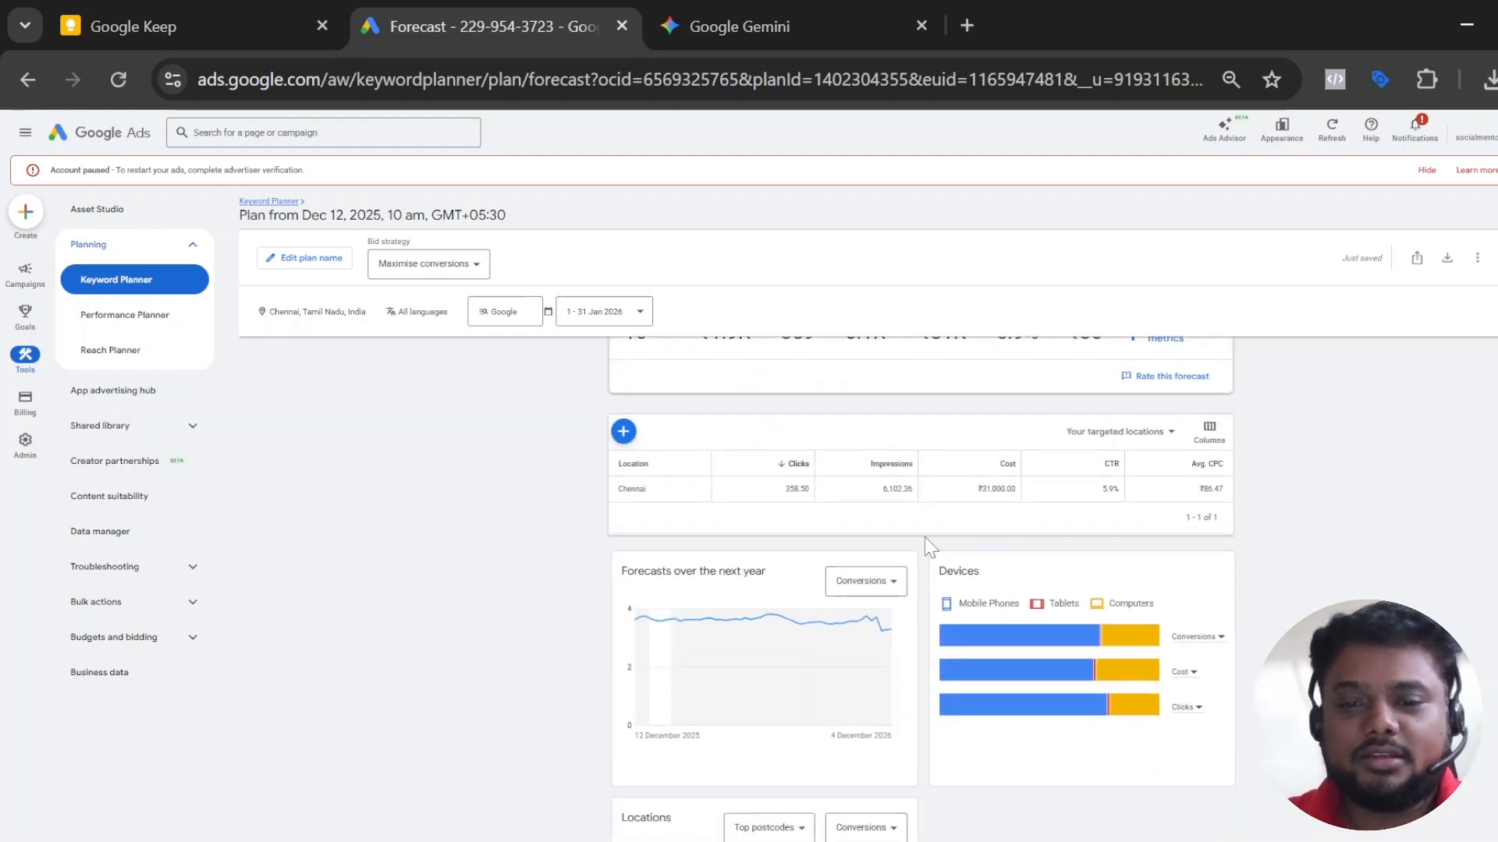
{"action": "scroll", "coordinate": [924, 537], "scroll_direction": "down", "scroll_amount": 3}
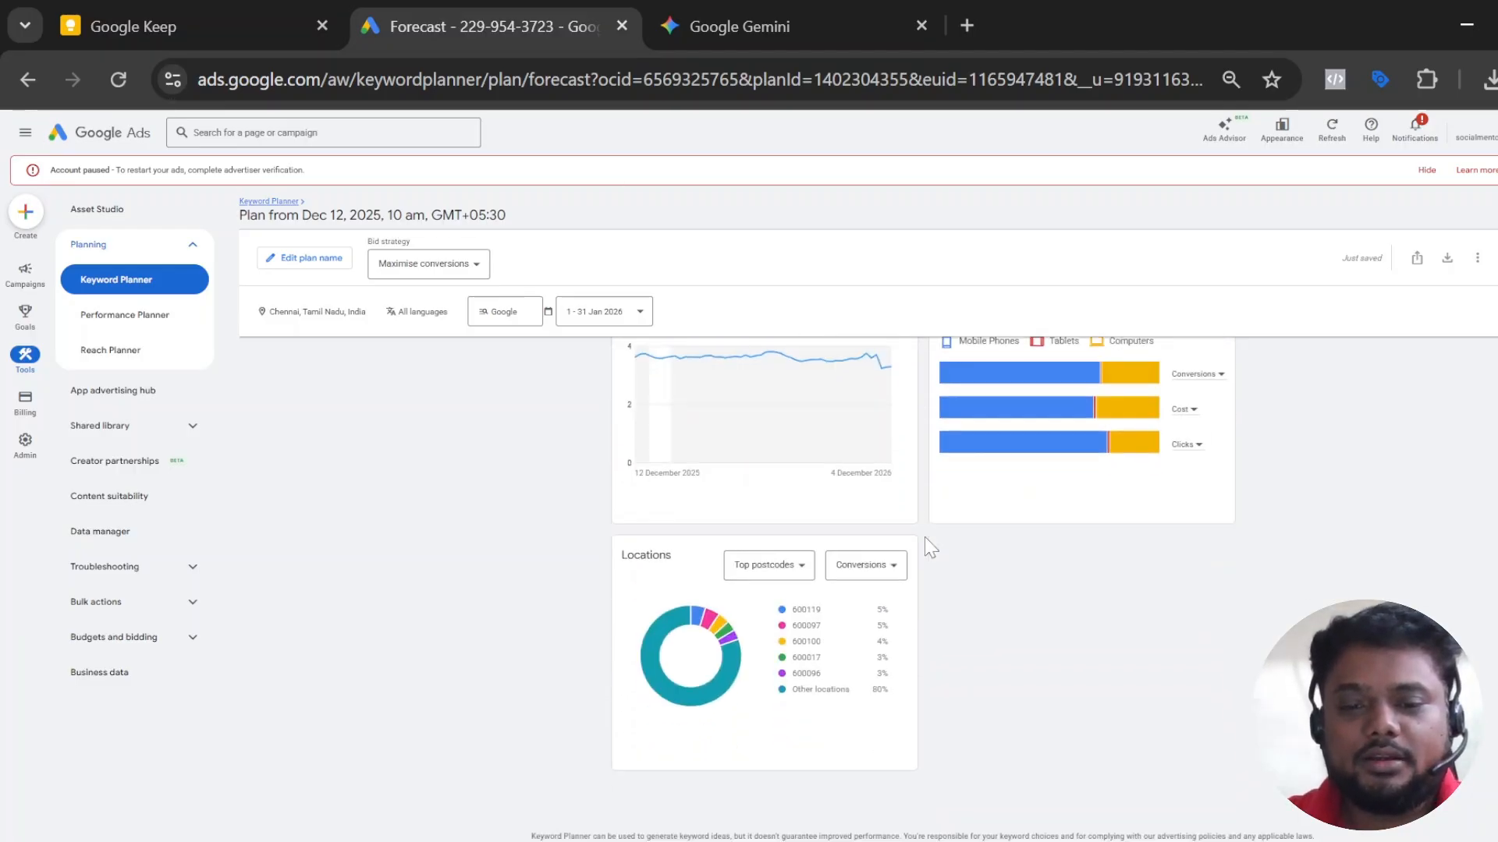
{"action": "scroll", "coordinate": [925, 536], "scroll_direction": "up", "scroll_amount": 8}
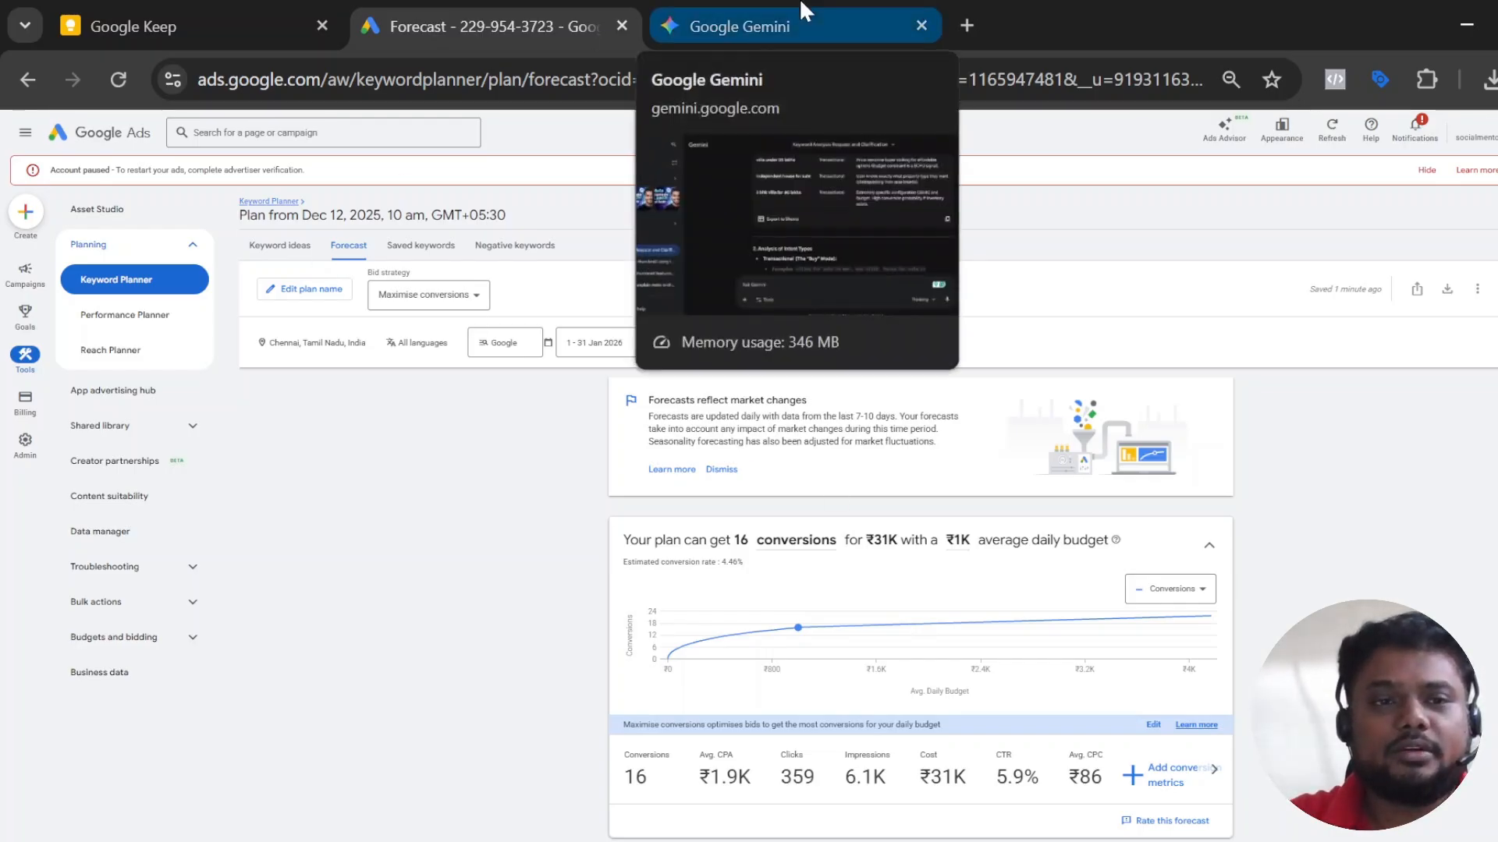
Switch to Google Keep, close the keyword list note, and open the Google Ads Keyword Prompts note.
{"action": "left_click", "coordinate": [227, 11]}
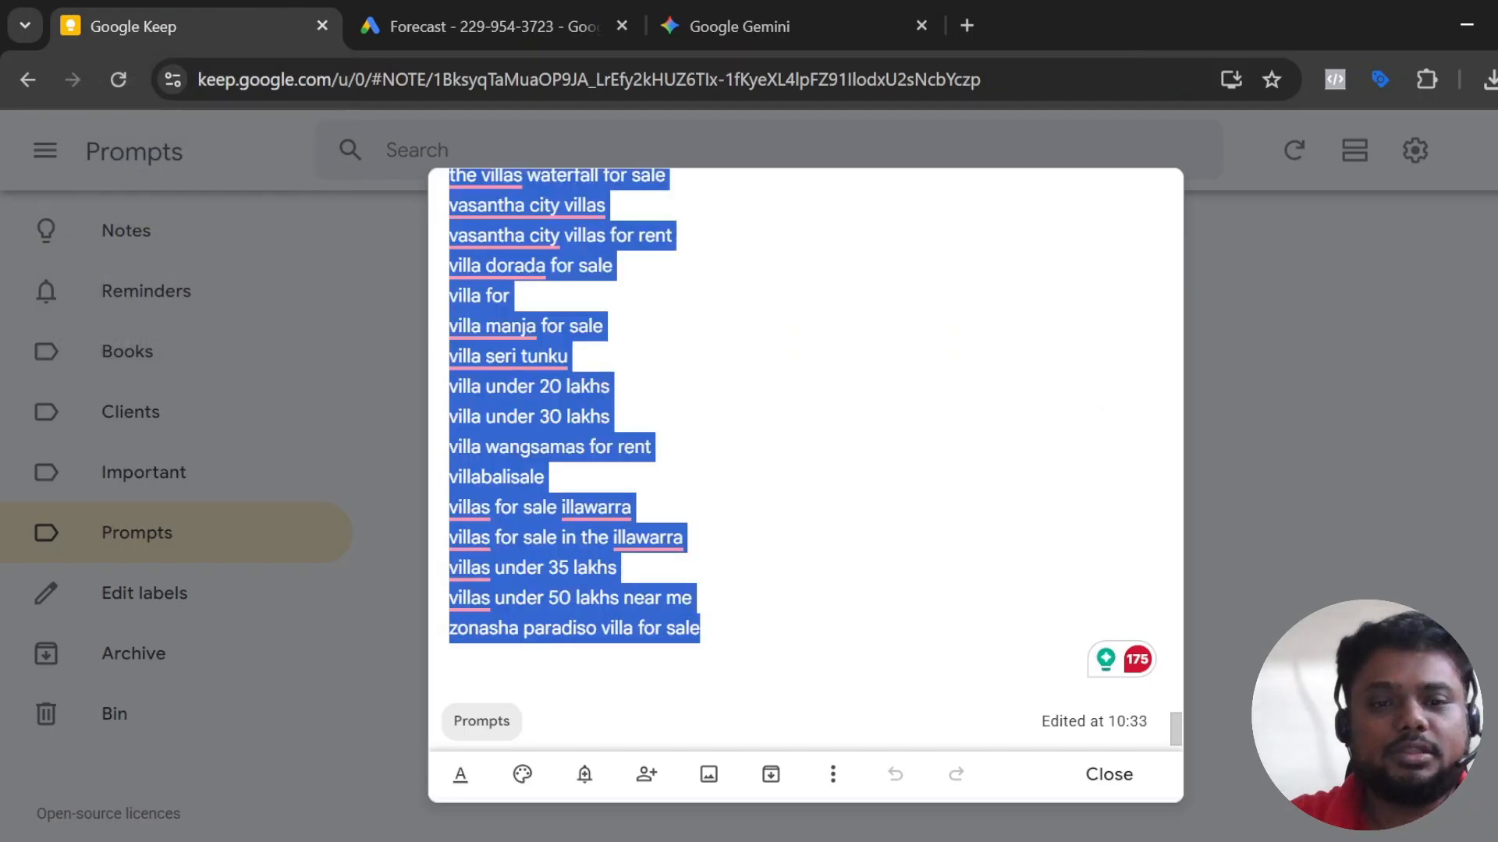
{"action": "left_click", "coordinate": [1263, 507]}
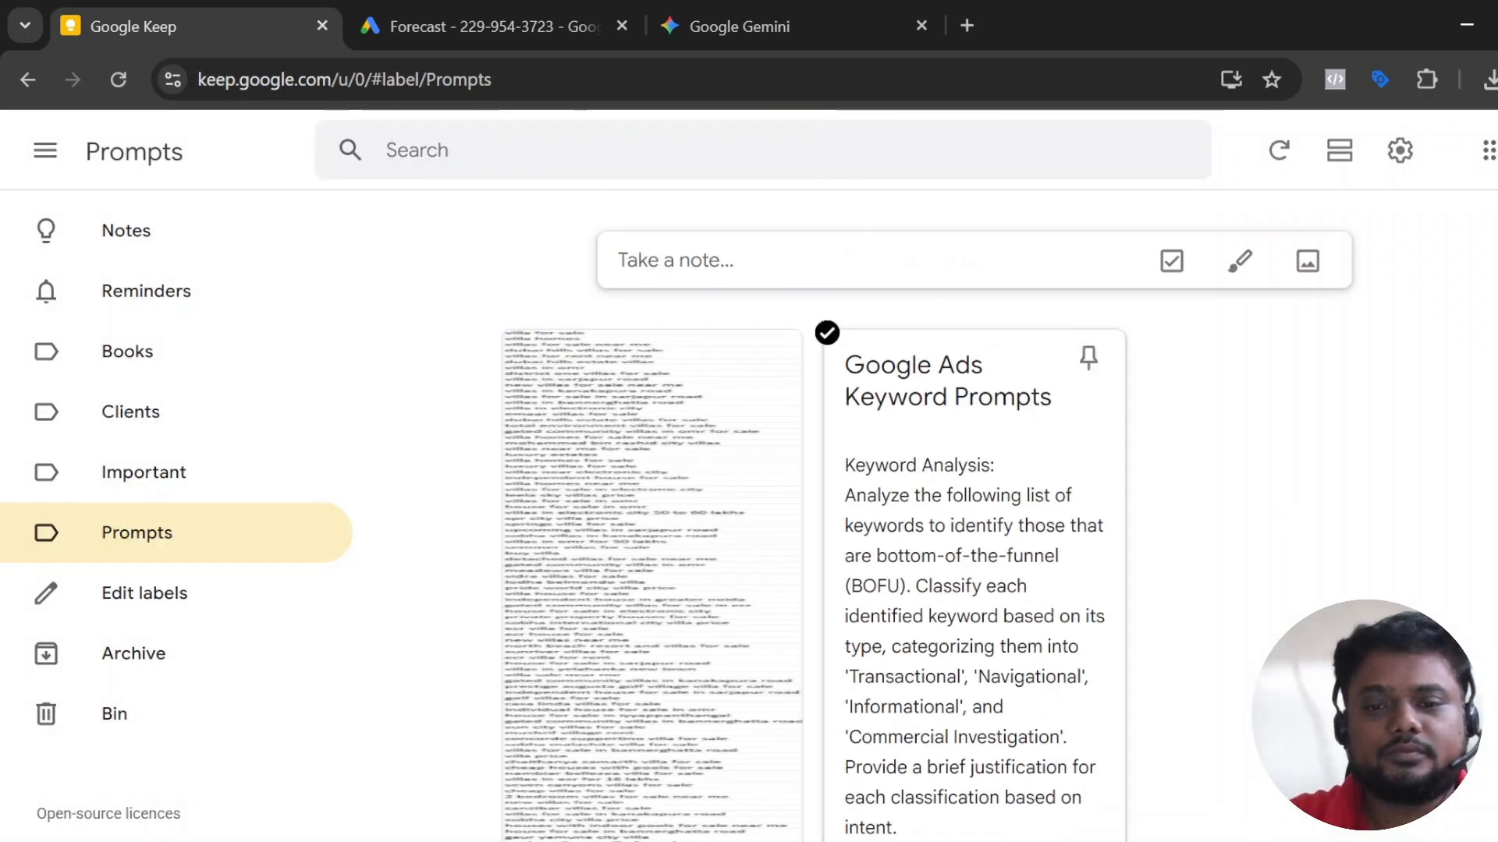
{"action": "left_click", "coordinate": [904, 531]}
{"action": "scroll", "coordinate": [803, 460], "scroll_direction": "down", "scroll_amount": 2}
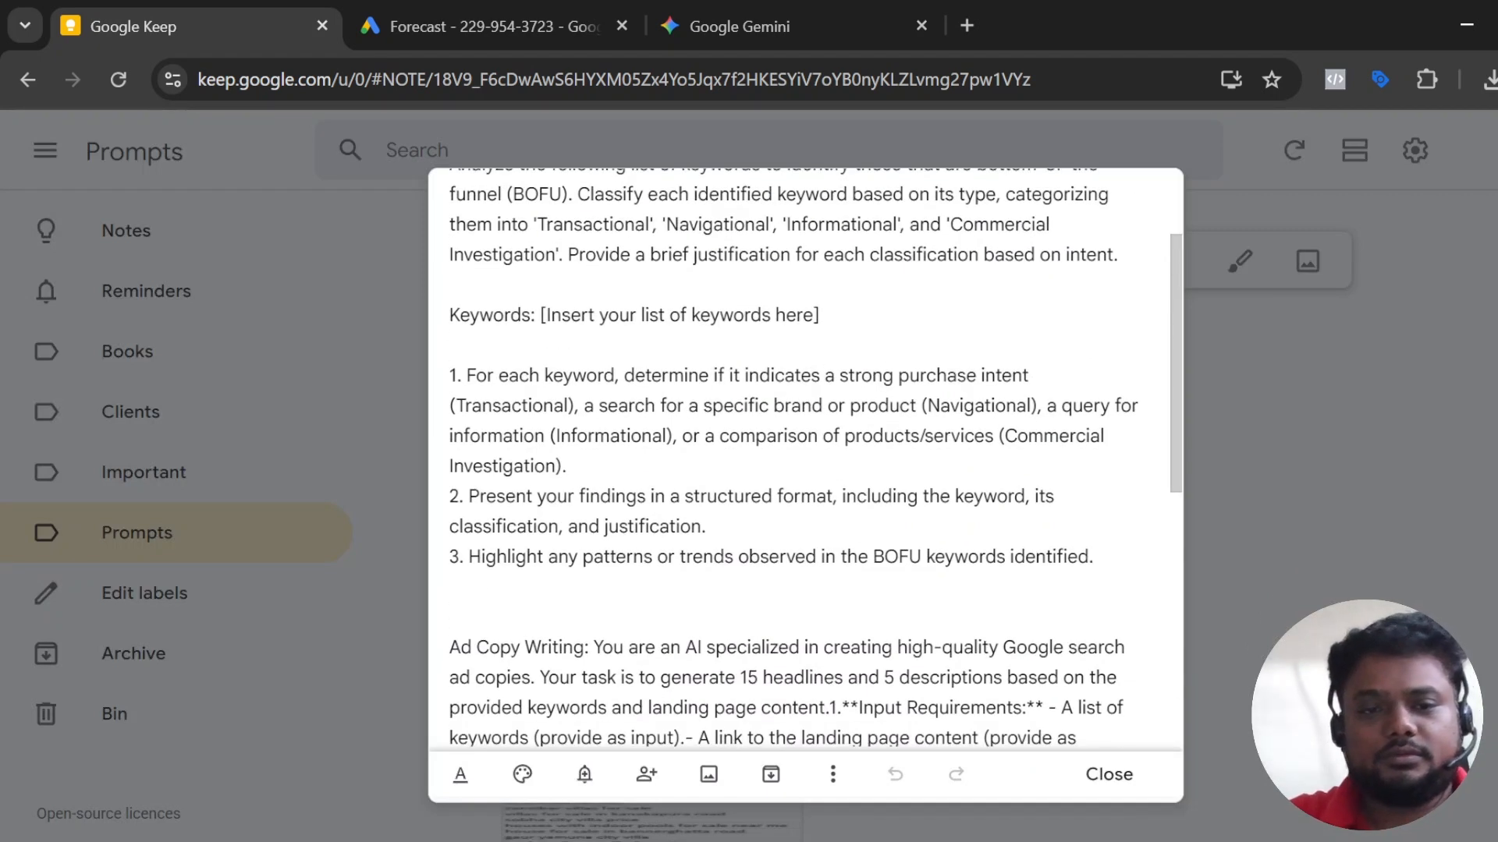
Copy the note's prompt text from "[Insert your list of keywords here]" through the end of the Ad Copy Writing prompt, and check the selection.
{"action": "left_click_drag", "start_coordinate": [540, 315], "coordinate": [1146, 671]}
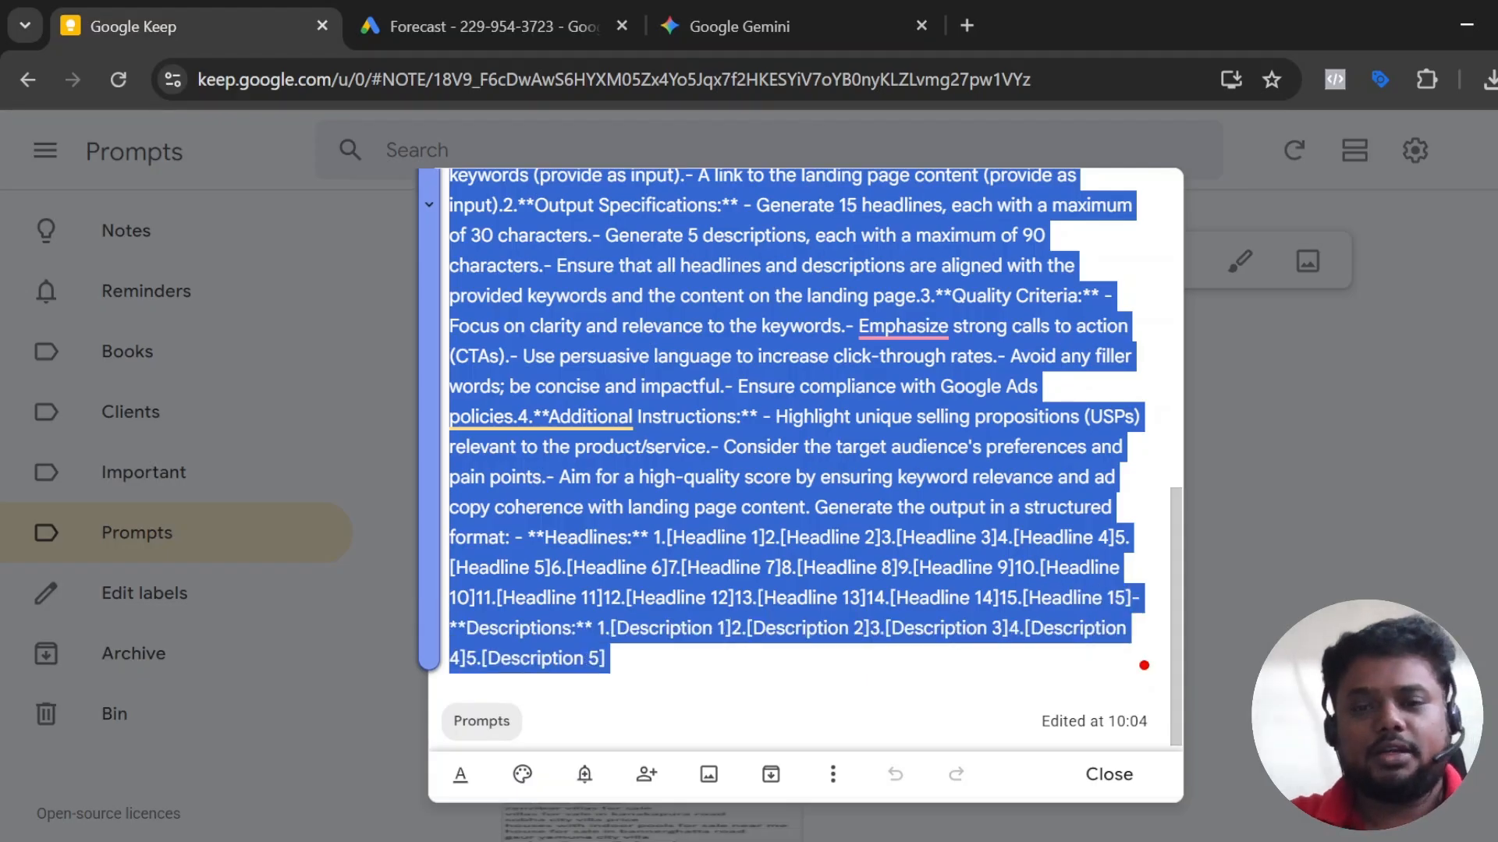
{"action": "scroll", "coordinate": [1143, 666], "scroll_direction": "up", "scroll_amount": 3}
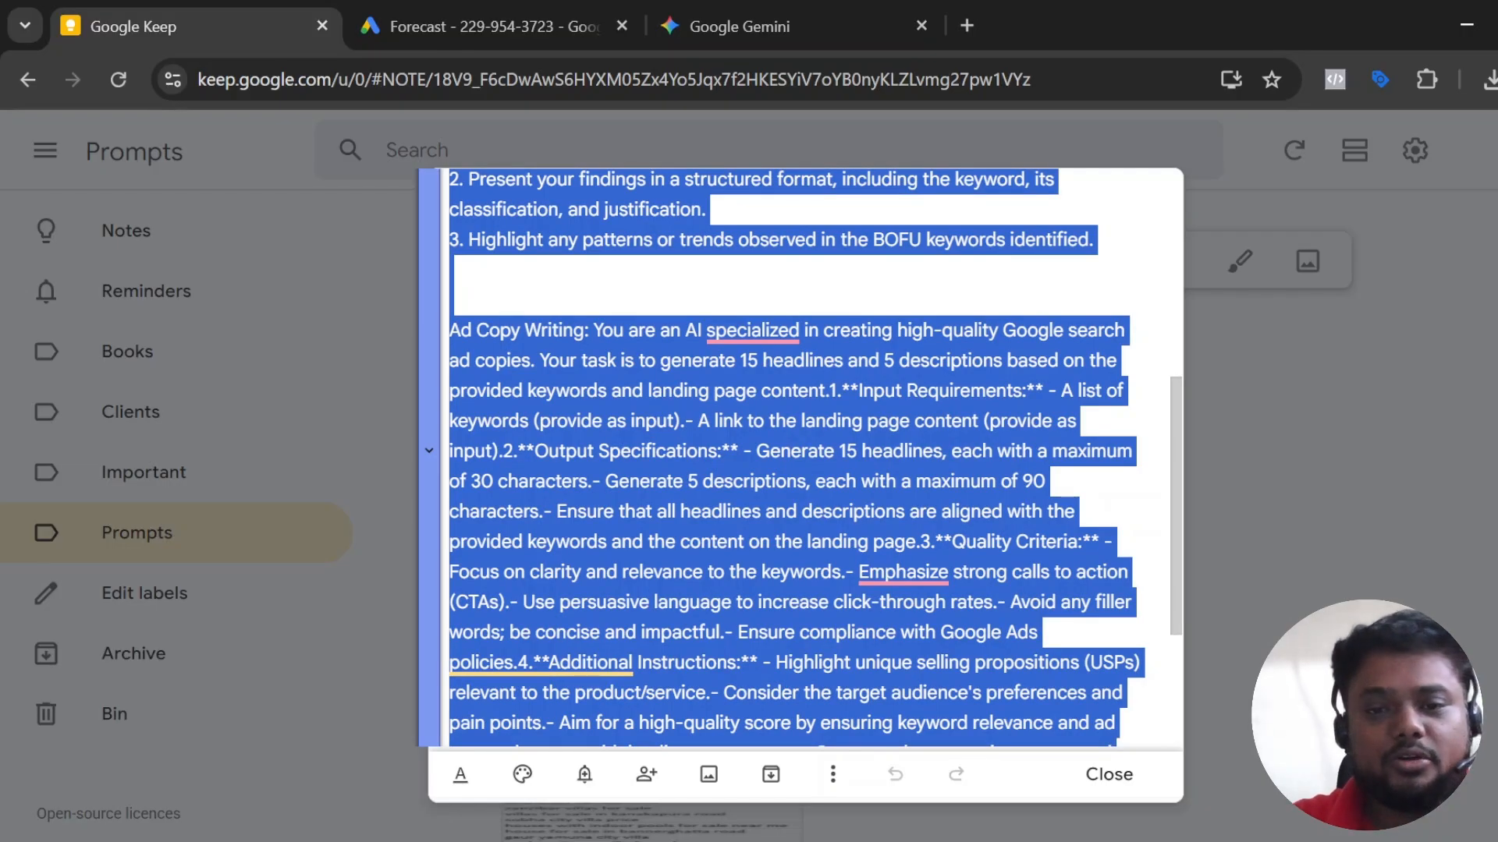
{"action": "scroll", "coordinate": [797, 459], "scroll_direction": "up", "scroll_amount": 5}
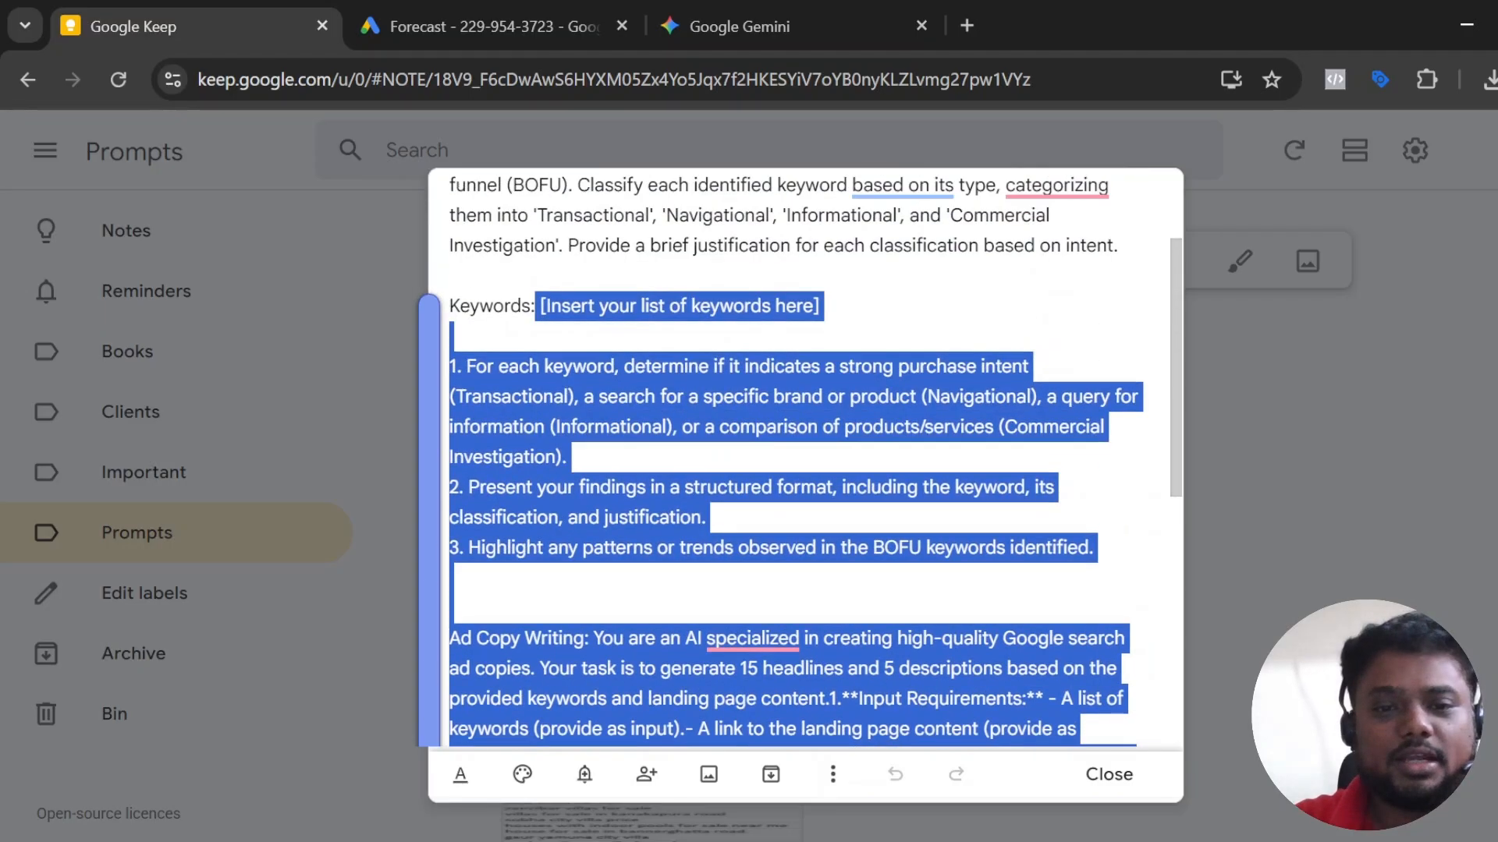
{"action": "scroll", "coordinate": [798, 458], "scroll_direction": "down", "scroll_amount": 1}
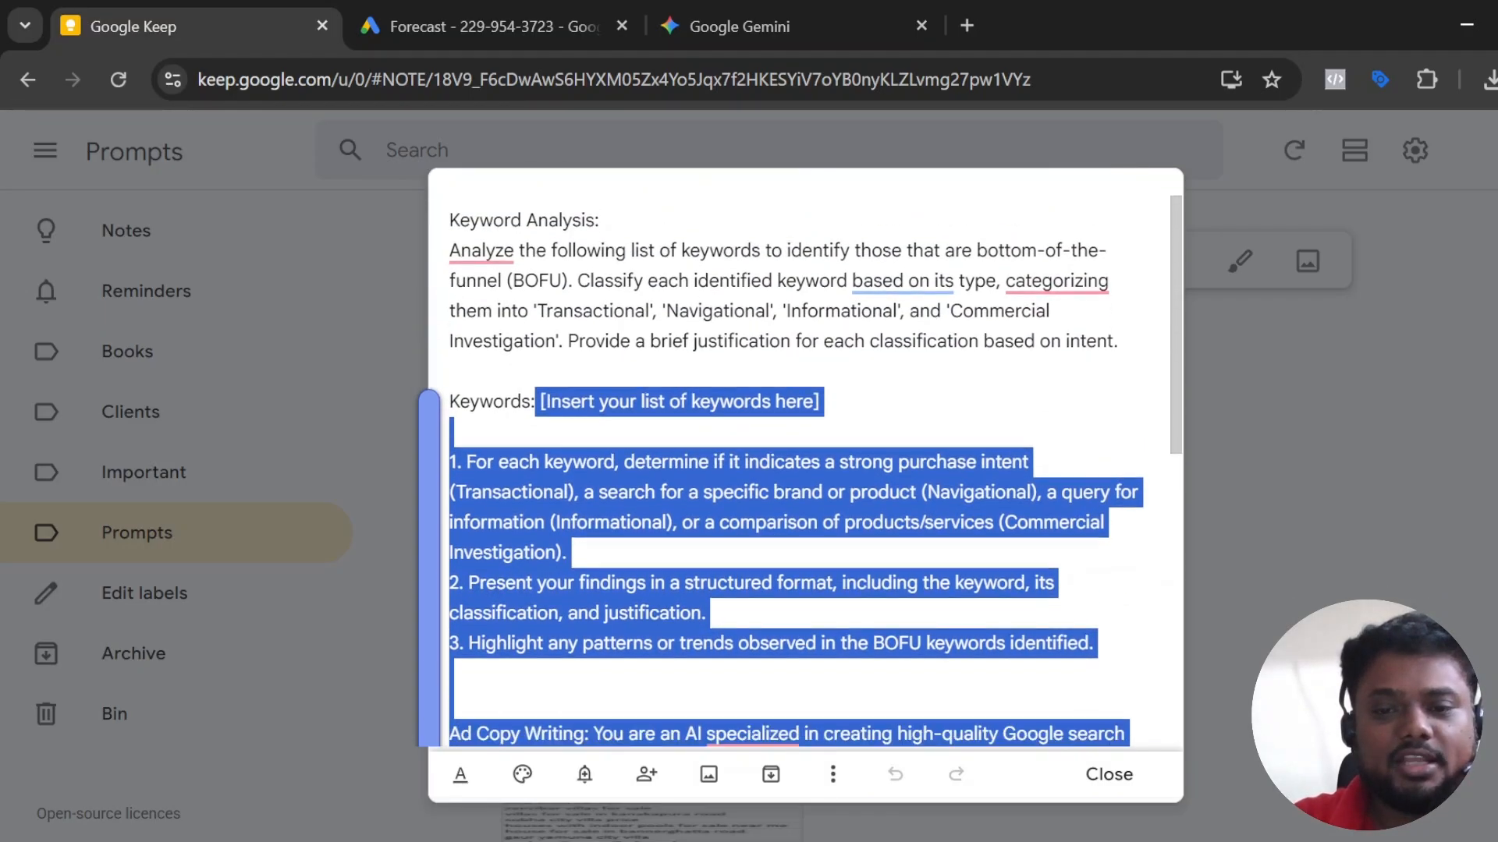
{"action": "scroll", "coordinate": [798, 459], "scroll_direction": "up", "scroll_amount": 1}
{"action": "scroll", "coordinate": [798, 458], "scroll_direction": "down", "scroll_amount": 3}
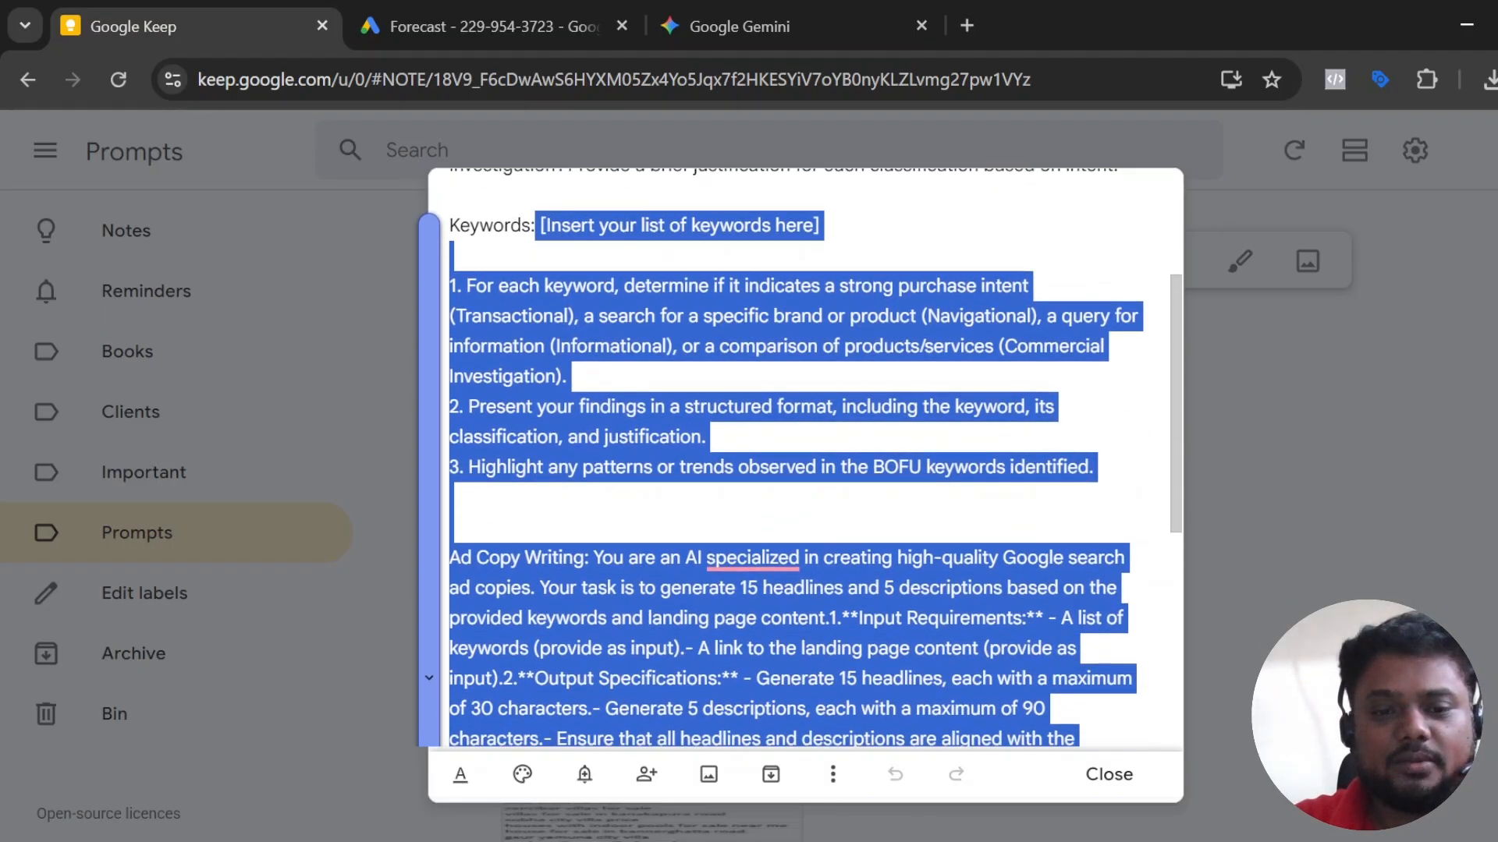
{"action": "scroll", "coordinate": [798, 458], "scroll_direction": "up", "scroll_amount": 3}
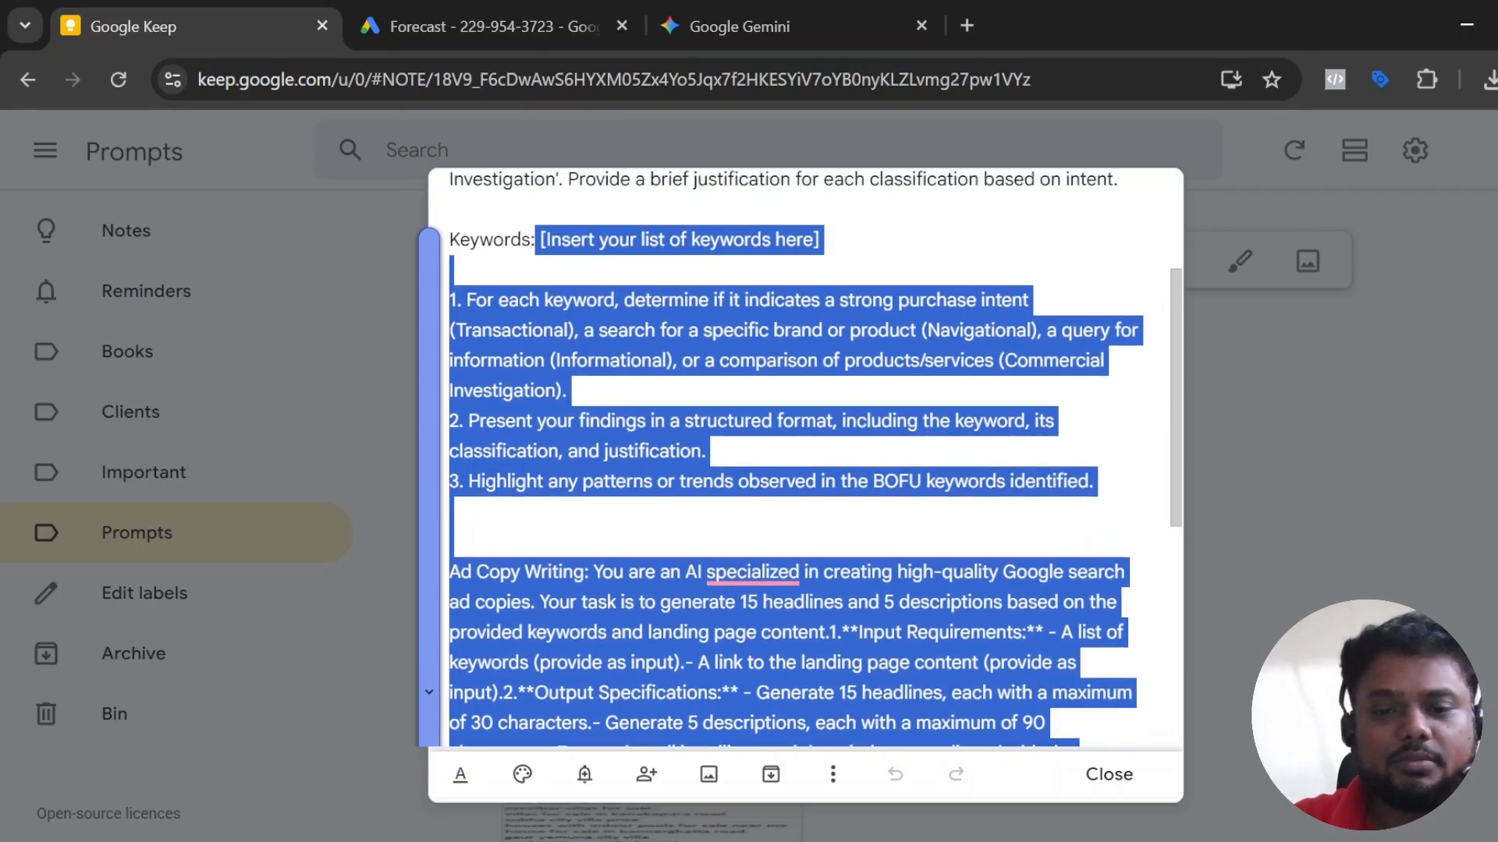
Switch to the Gemini keyword analysis chat, paste the copied prompt as a new message, and return to its keyword placeholder.
{"action": "left_click", "coordinate": [755, 4]}
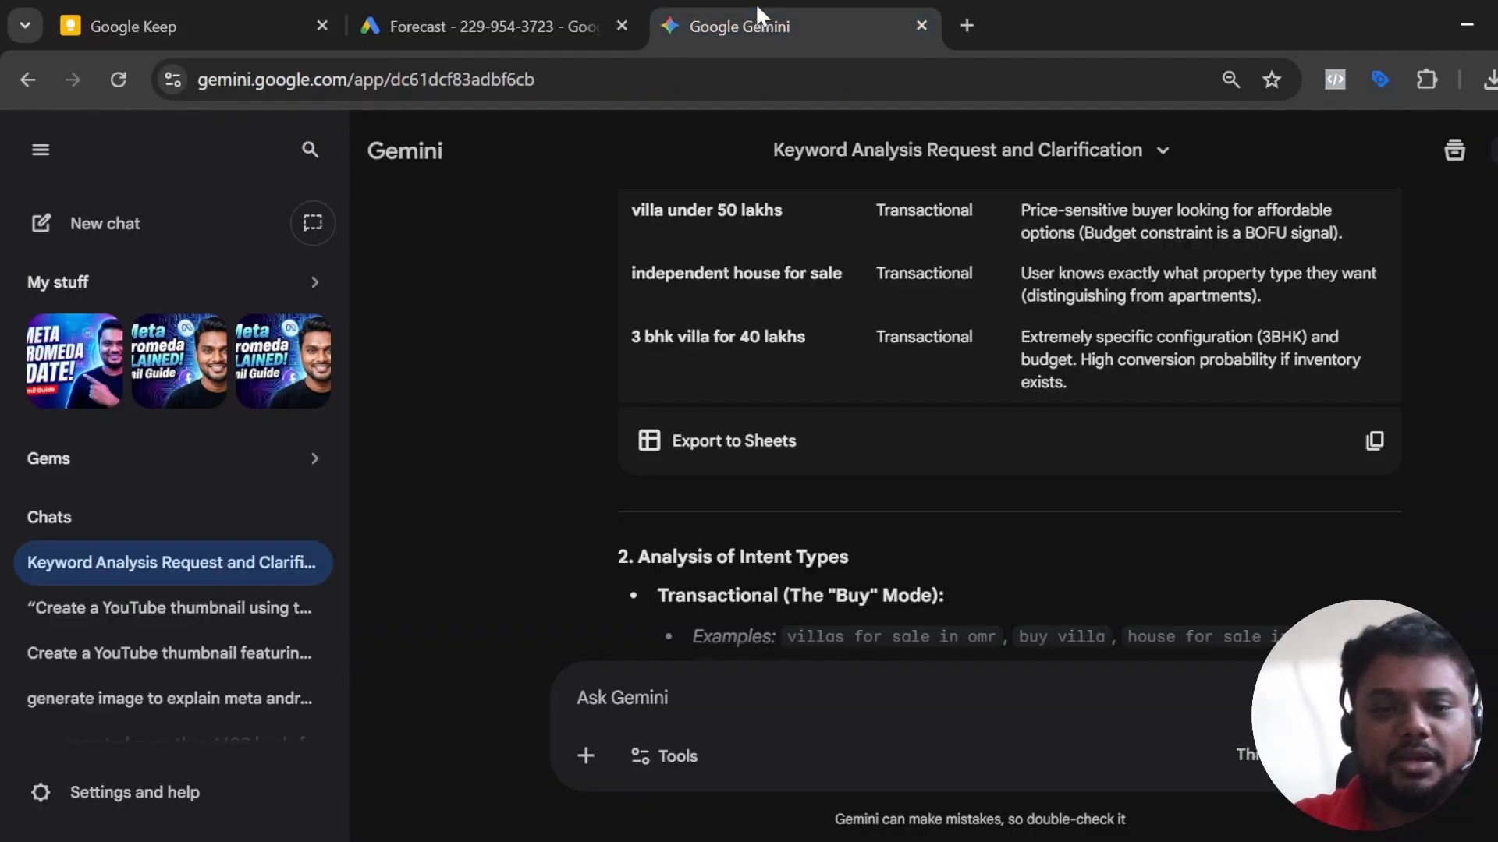
{"action": "scroll", "coordinate": [1006, 422], "scroll_direction": "down", "scroll_amount": 5}
{"action": "scroll", "coordinate": [741, 673], "scroll_direction": "down", "scroll_amount": 2}
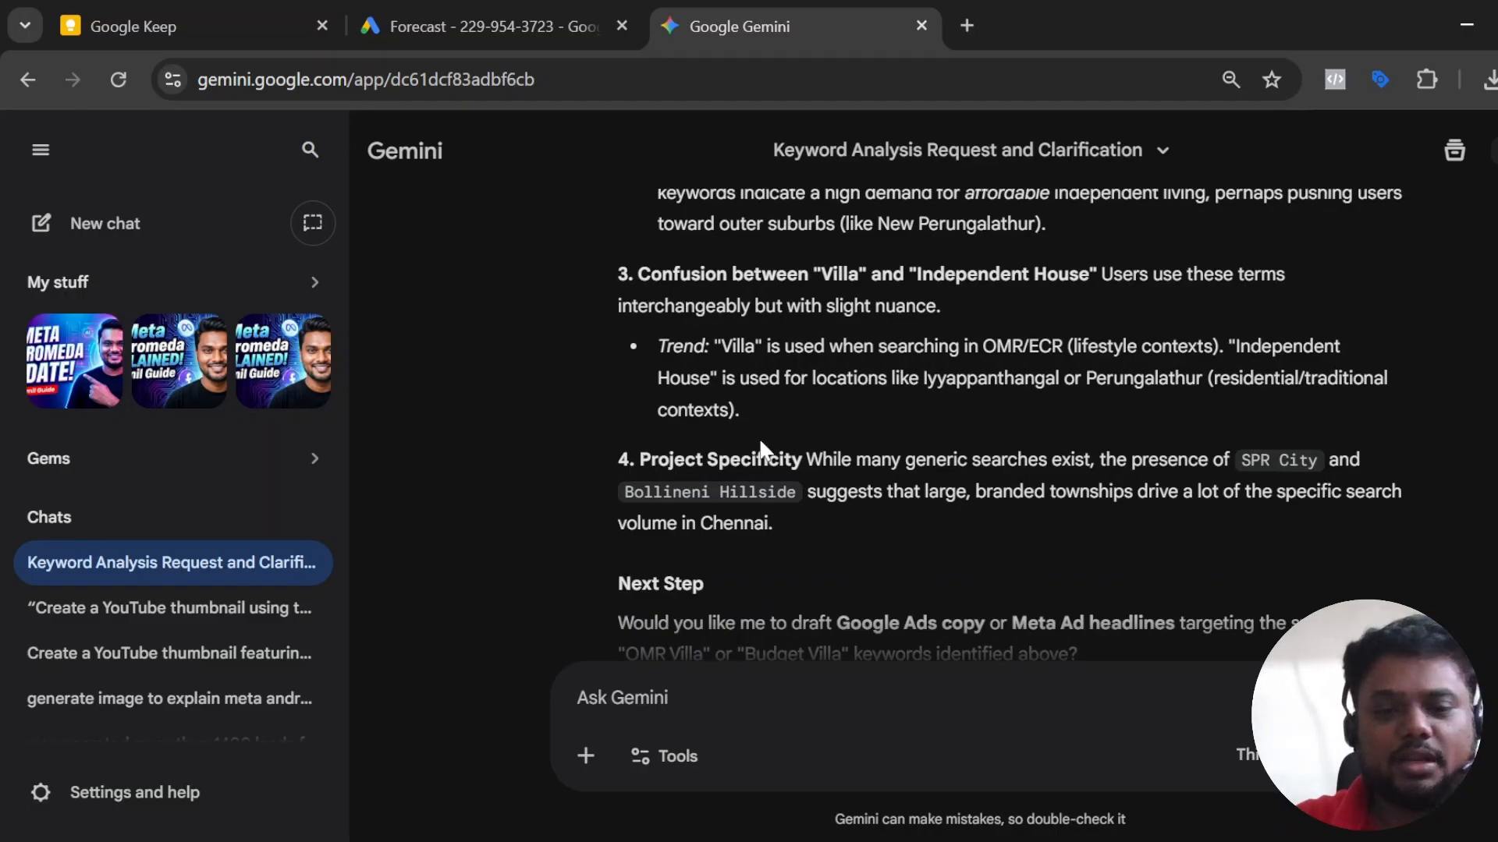
{"action": "scroll", "coordinate": [760, 437], "scroll_direction": "down", "scroll_amount": 2}
{"action": "left_click", "coordinate": [623, 698]}
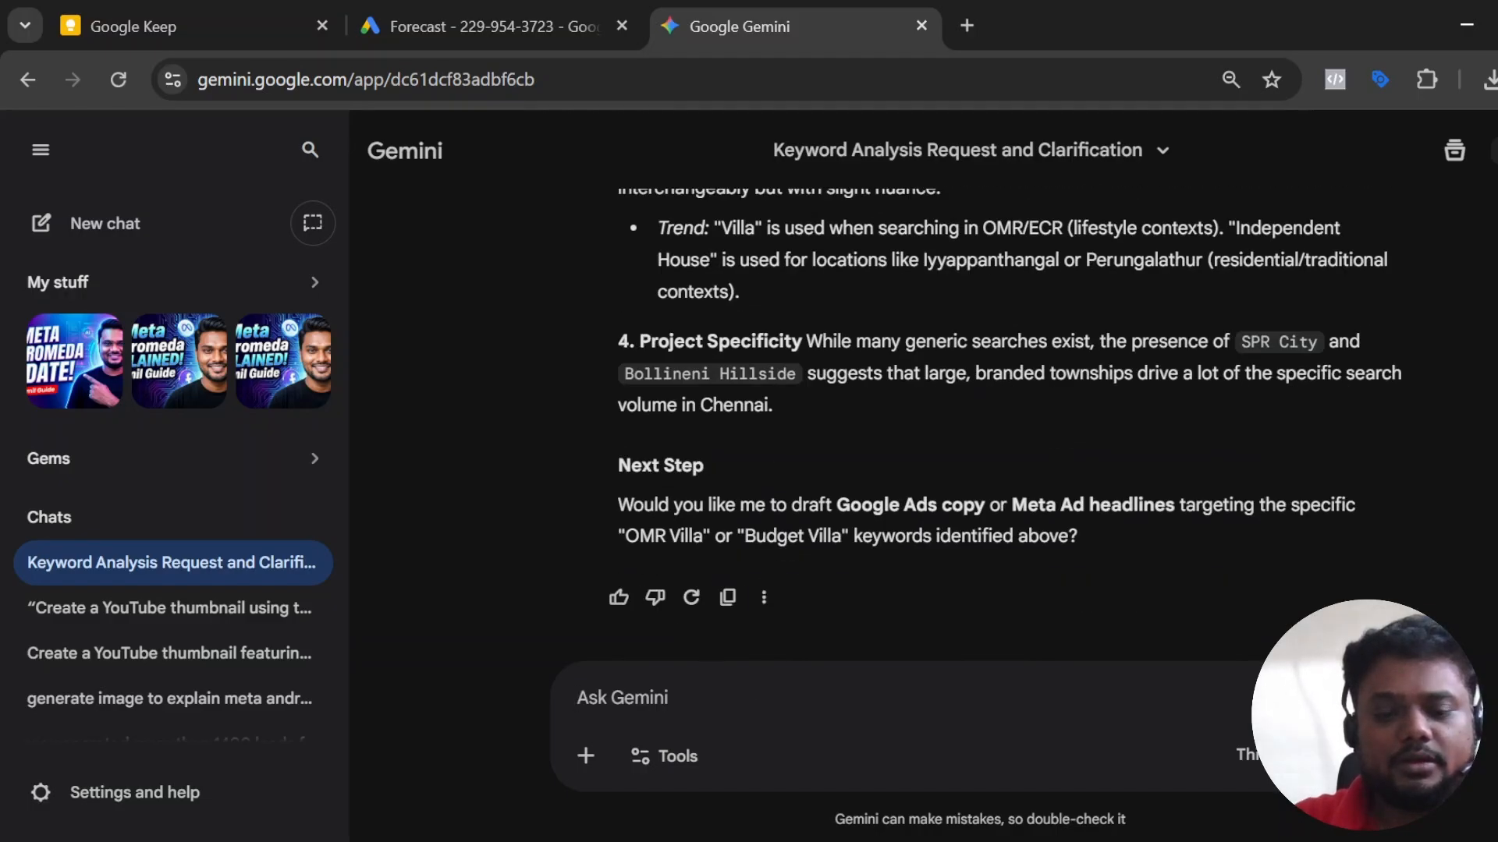
{"action": "key", "text": "ctrl+v"}
{"action": "scroll", "coordinate": [936, 616], "scroll_direction": "up", "scroll_amount": 5}
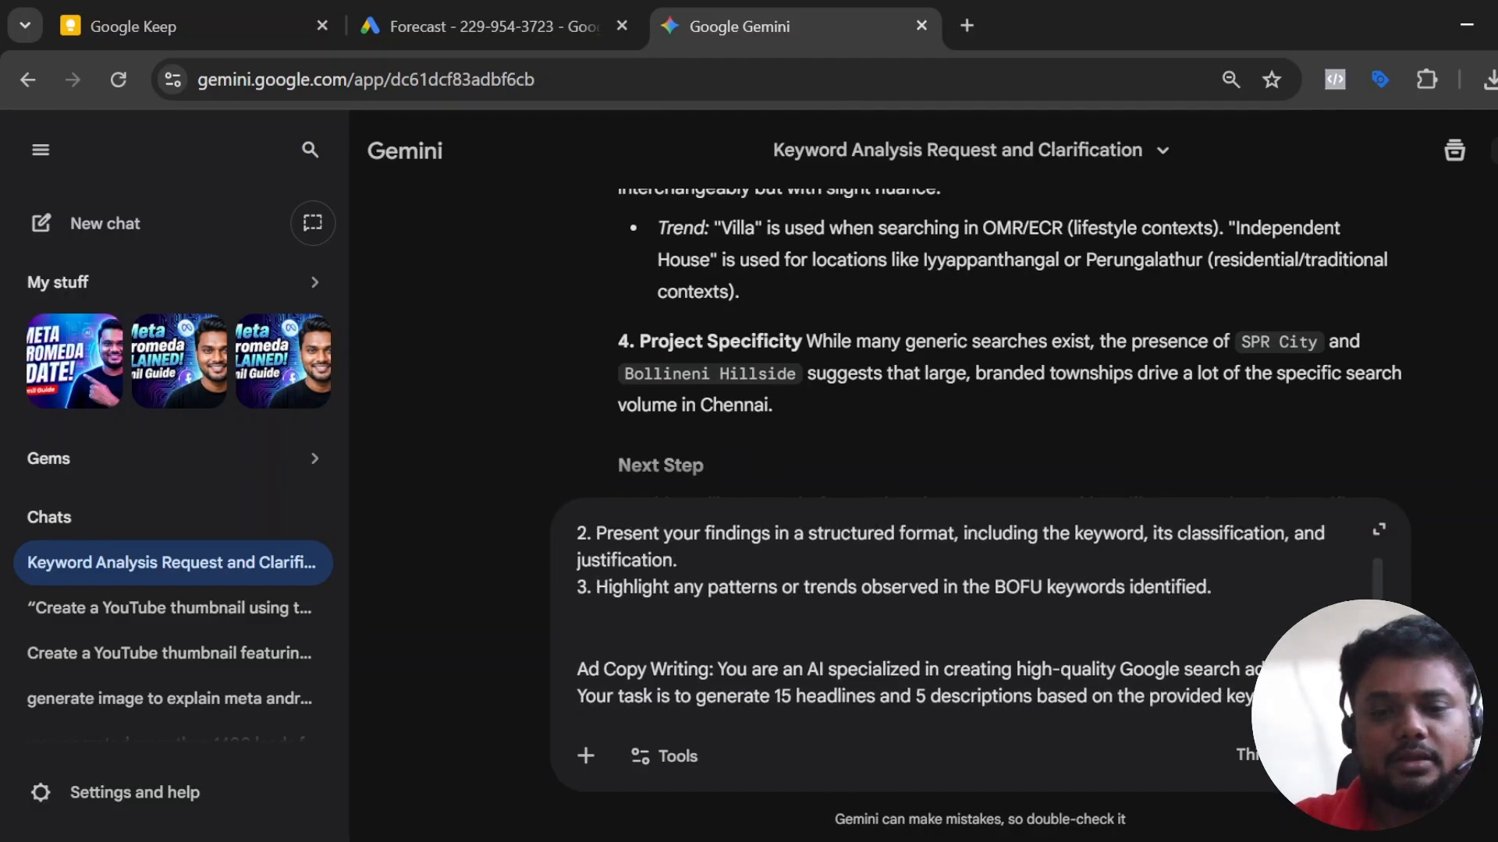
{"action": "scroll", "coordinate": [936, 616], "scroll_direction": "up", "scroll_amount": 2}
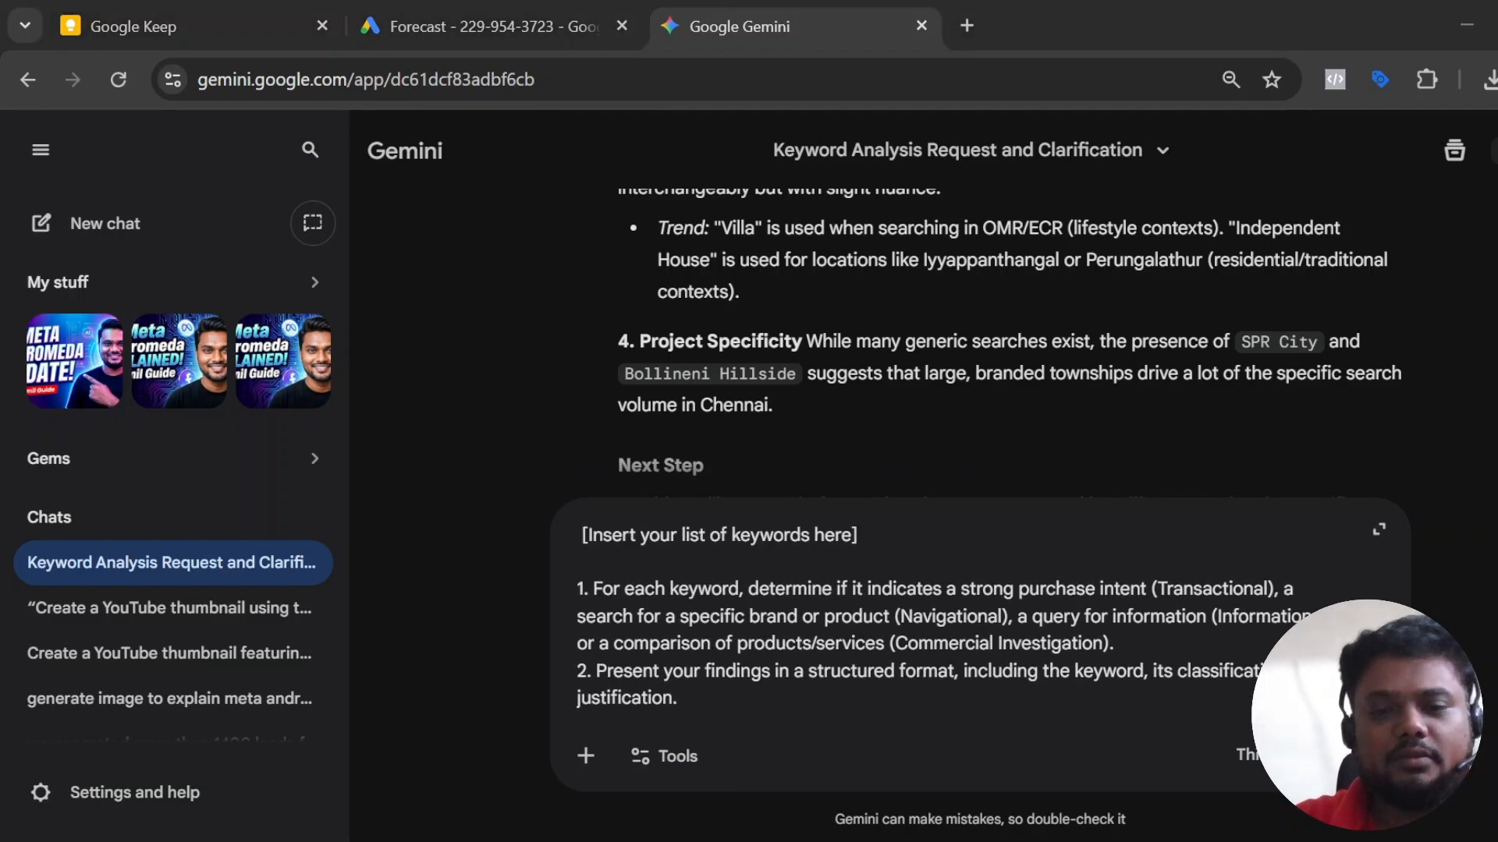
Copy the classified villa keyword column from Sheet1 in Excel and paste it over "[Insert your list of keywords here]" in the Gemini message.
{"action": "key", "text": "alt+Tab"}
{"action": "key", "text": "ctrl+c"}
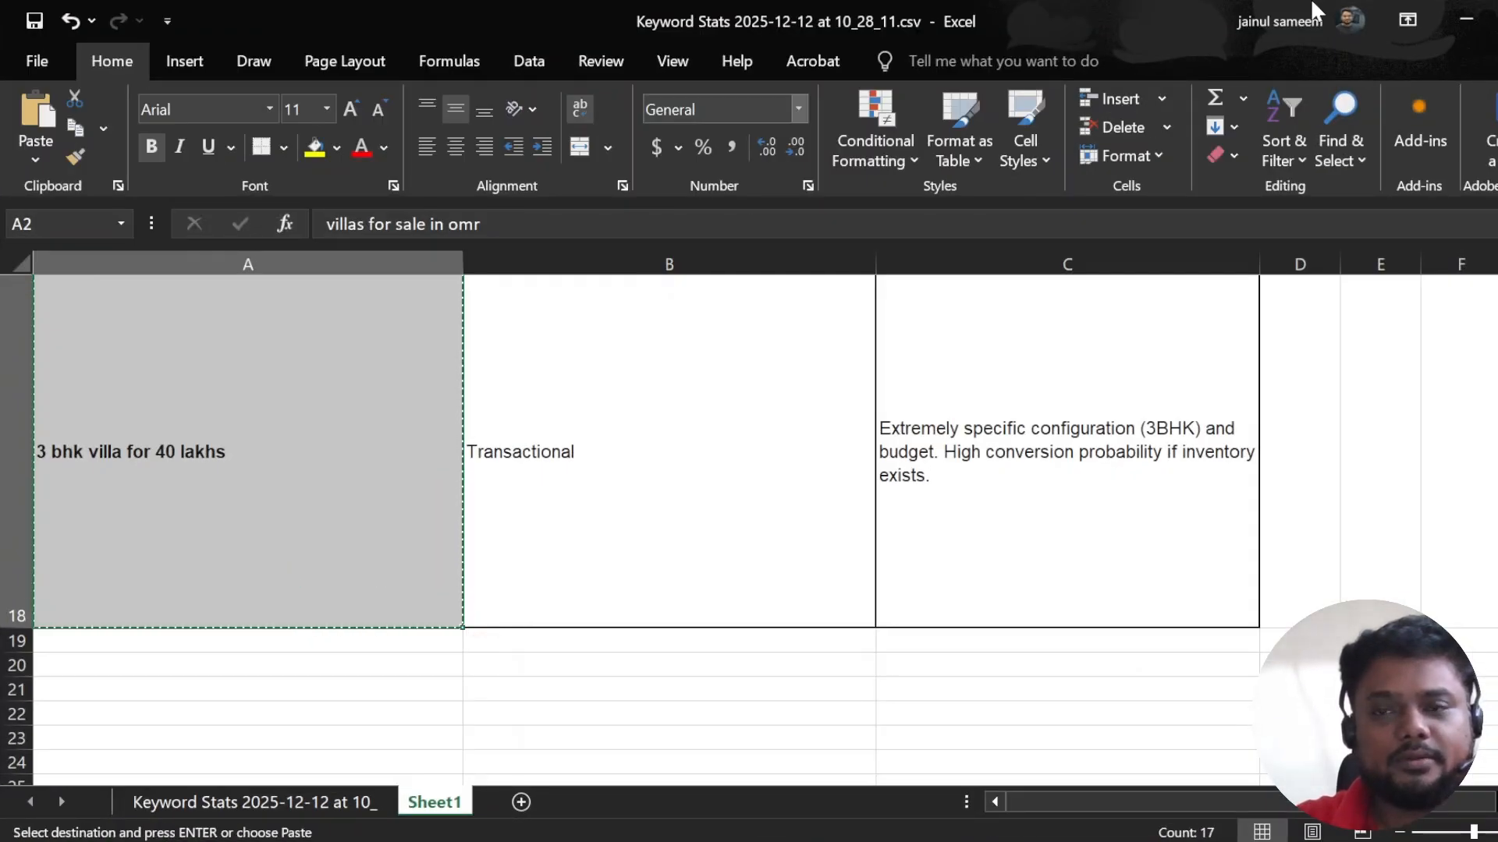
{"action": "key", "text": "alt+Tab"}
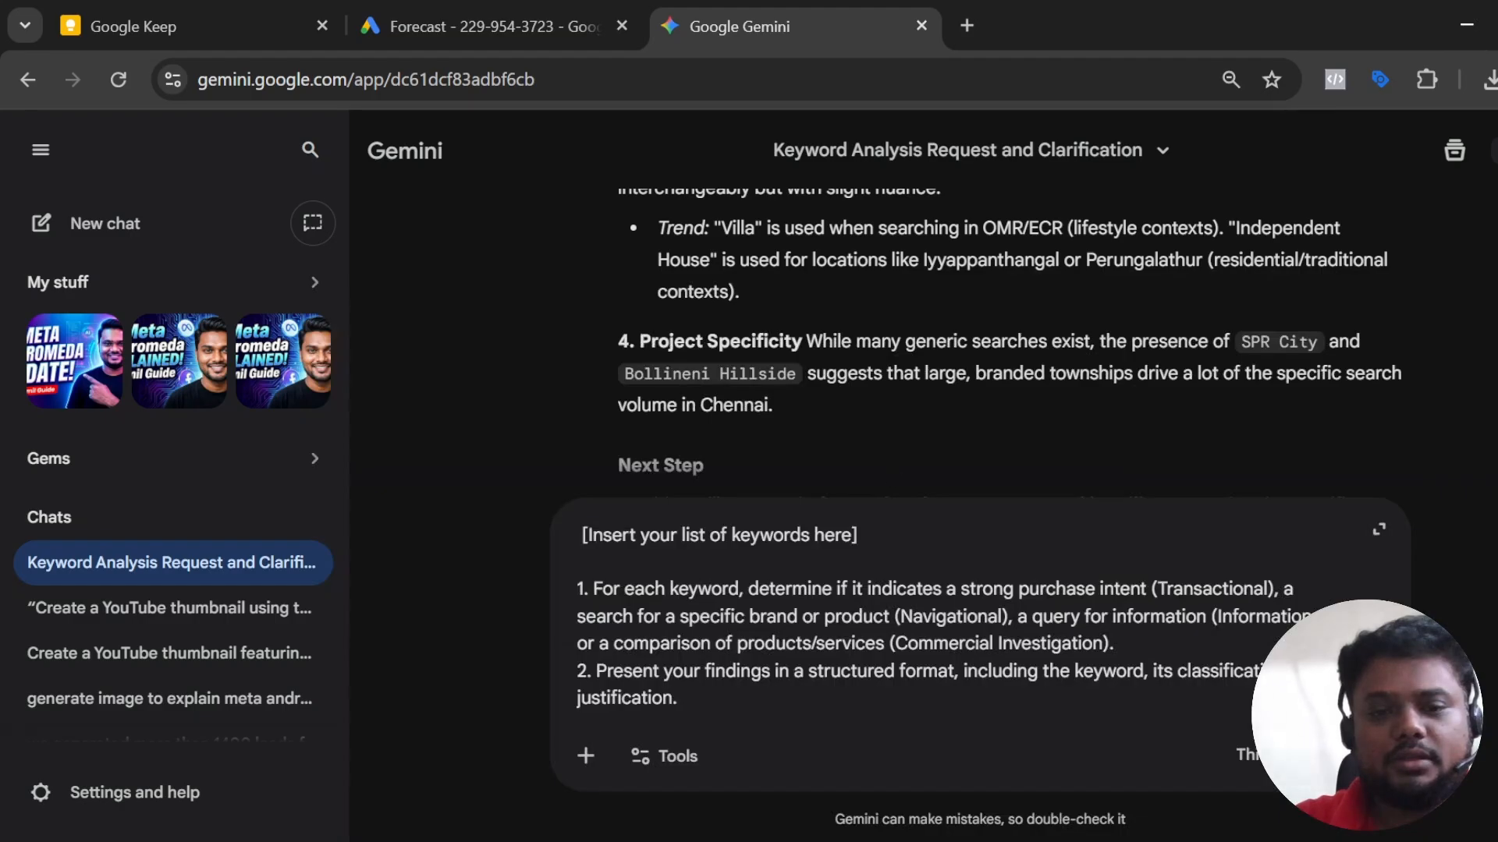
{"action": "left_click_drag", "start_coordinate": [858, 535], "coordinate": [555, 515]}
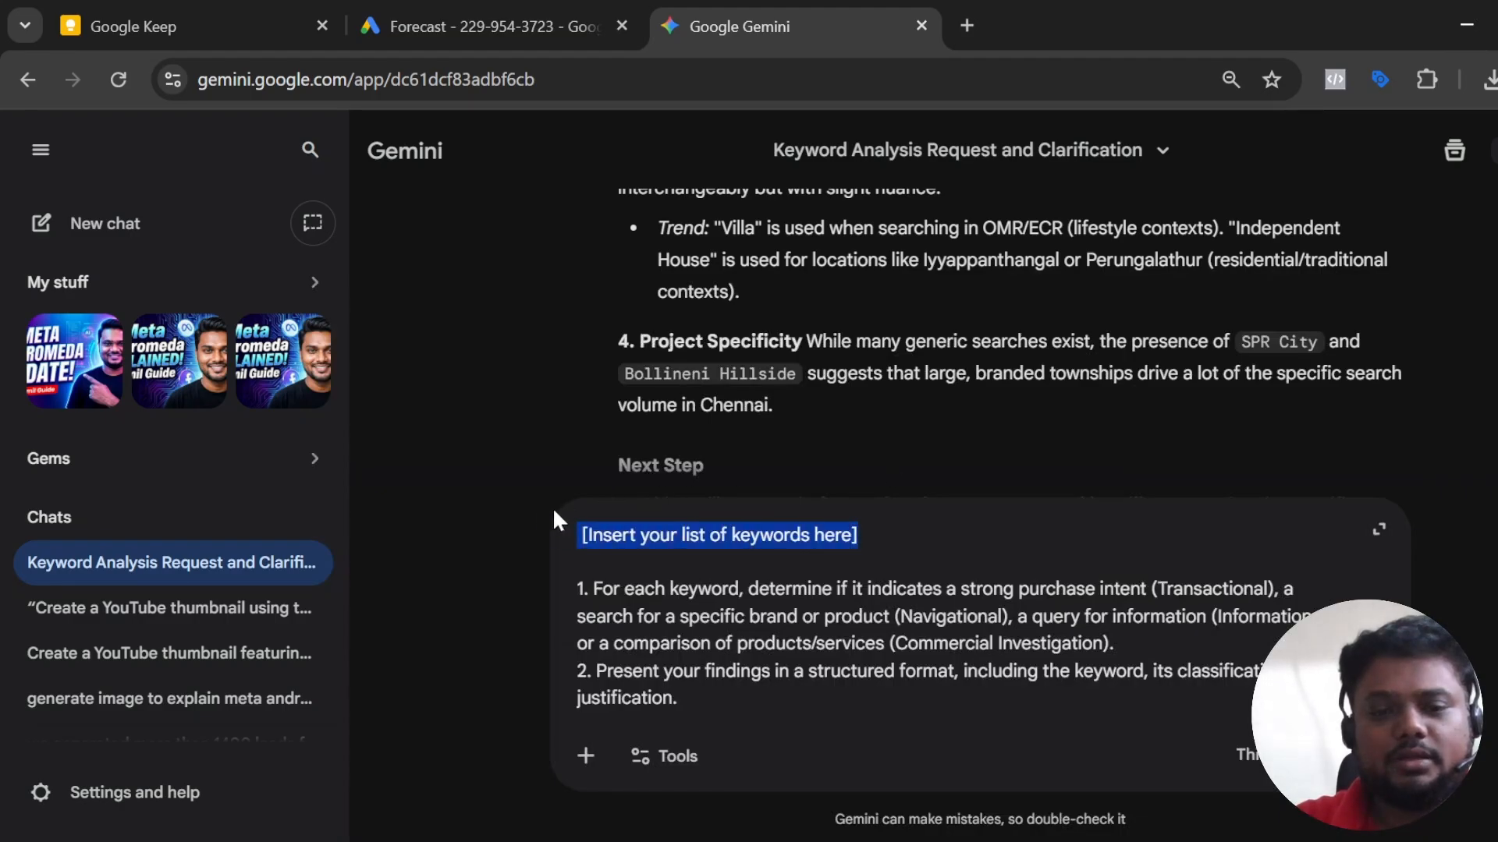
{"action": "key", "text": "ctrl+v"}
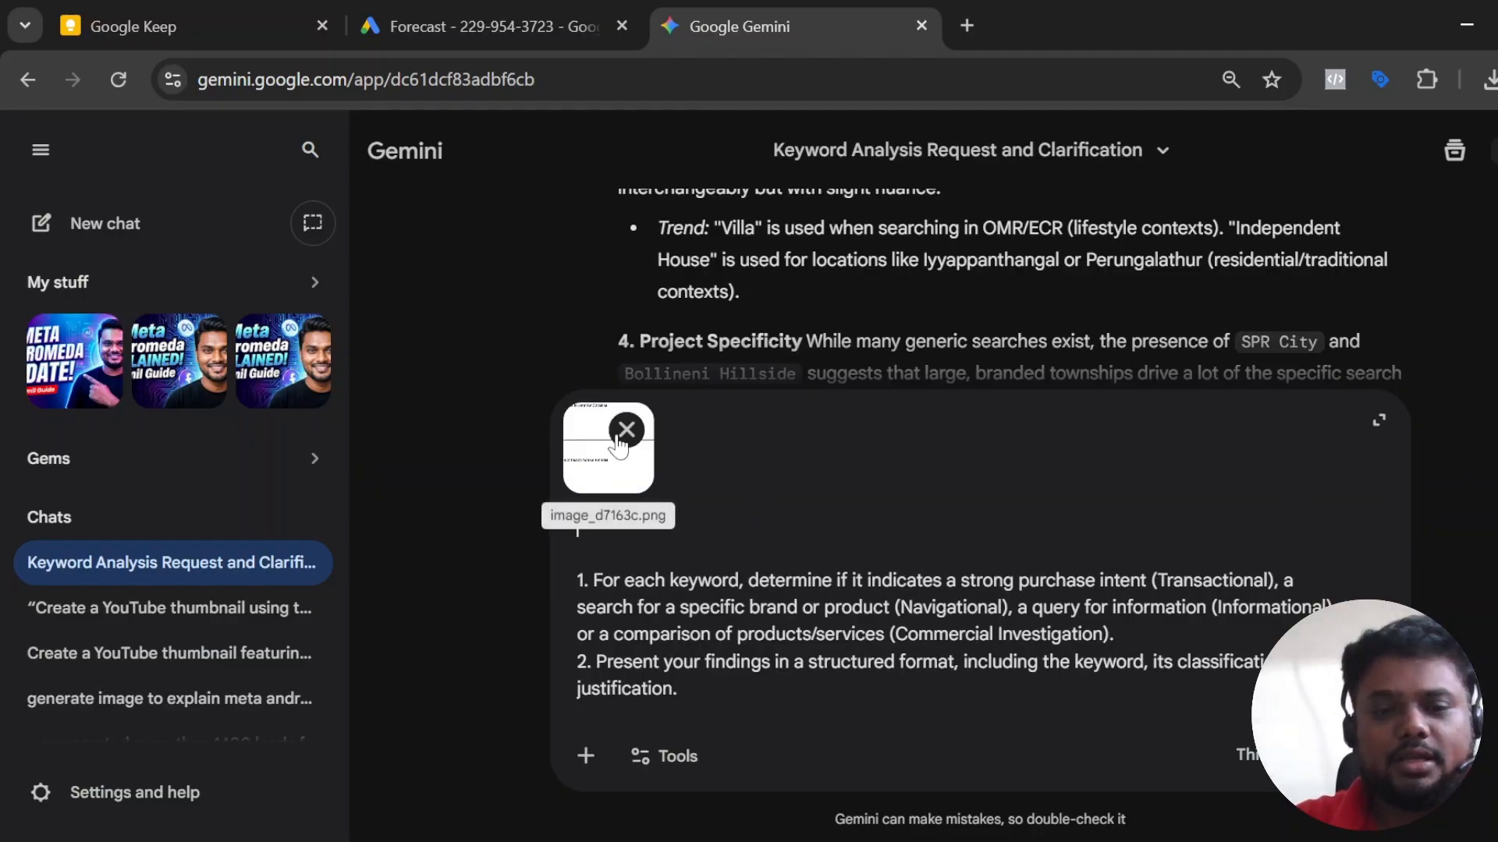
Remove the pasted image from the Gemini message, switch to Google Keep, and replace the open prompt note with the villa keyword list note.
{"action": "left_click", "coordinate": [629, 428]}
{"action": "left_click", "coordinate": [289, 23]}
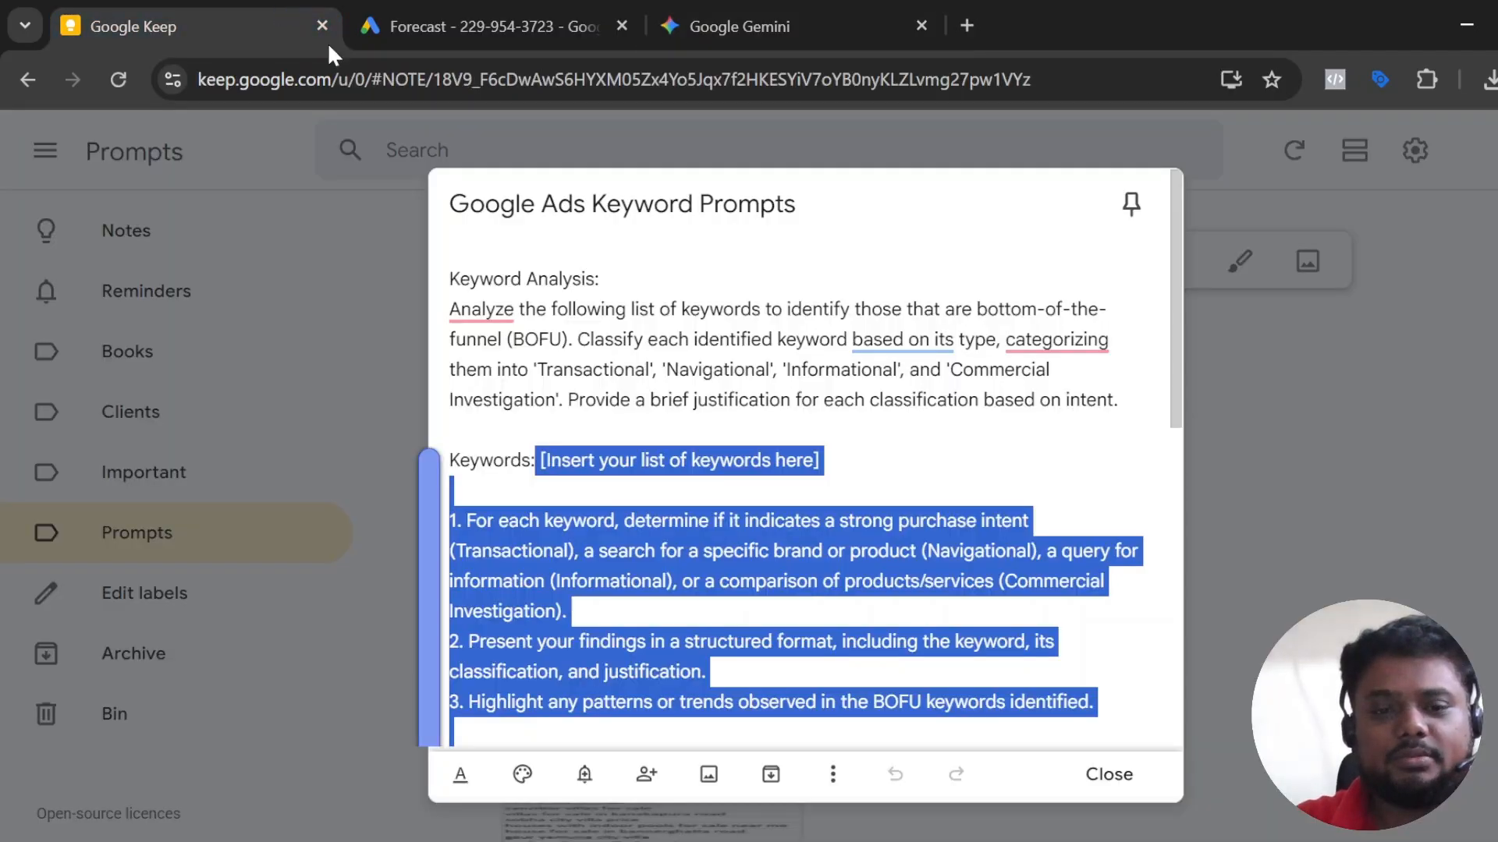
{"action": "left_click", "coordinate": [1361, 594]}
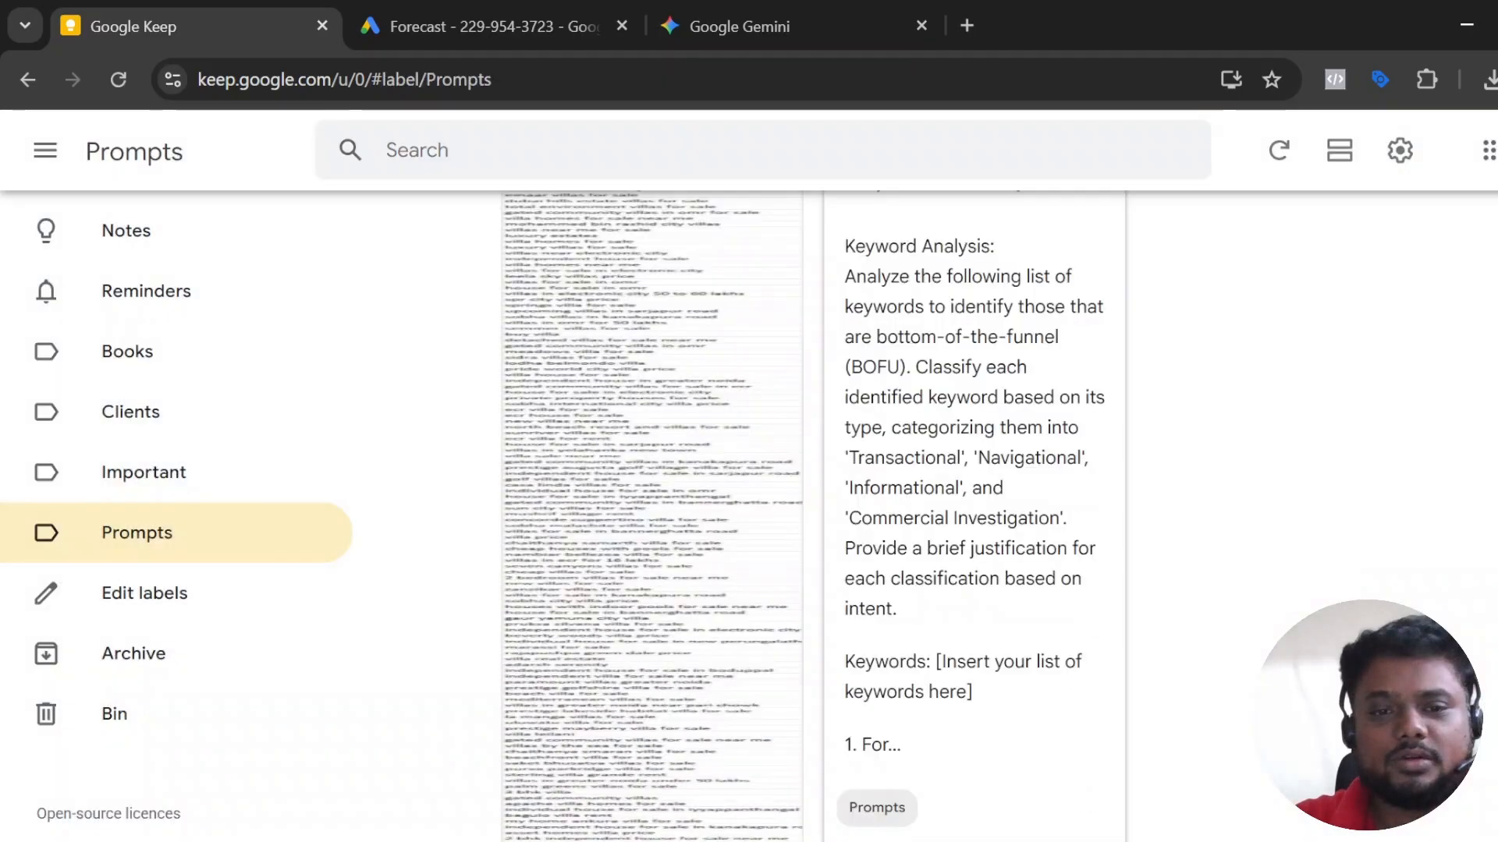
{"action": "left_click", "coordinate": [769, 530]}
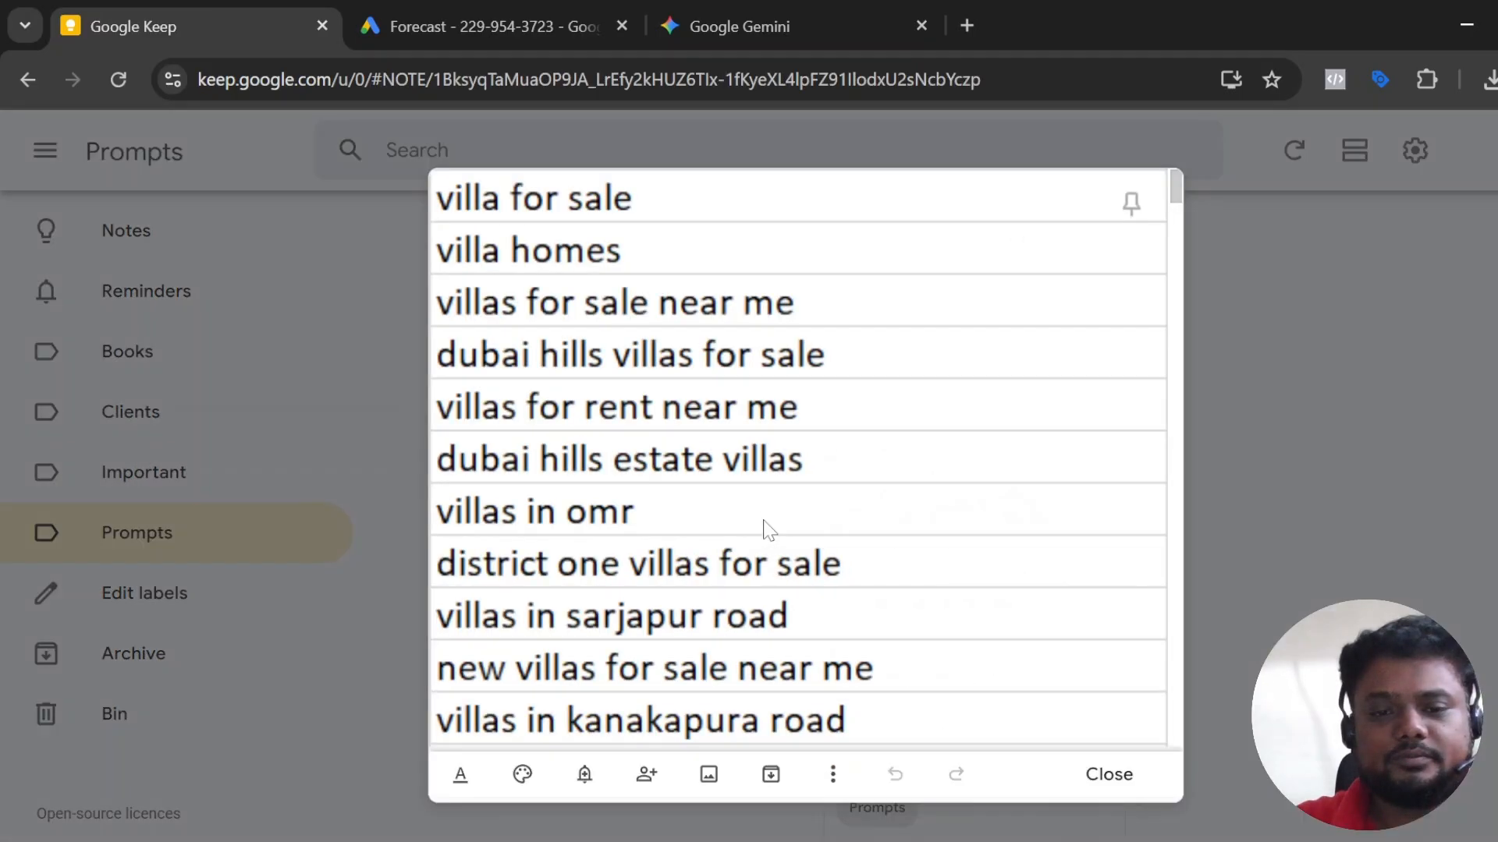
Copy the note's full text keyword list, ending at "zonasha paradiso villa for sale", into the Gemini message's keyword placeholder and send the prompt.
{"action": "scroll", "coordinate": [768, 530], "scroll_direction": "down", "scroll_amount": 10}
{"action": "scroll", "coordinate": [765, 533], "scroll_direction": "down", "scroll_amount": 20}
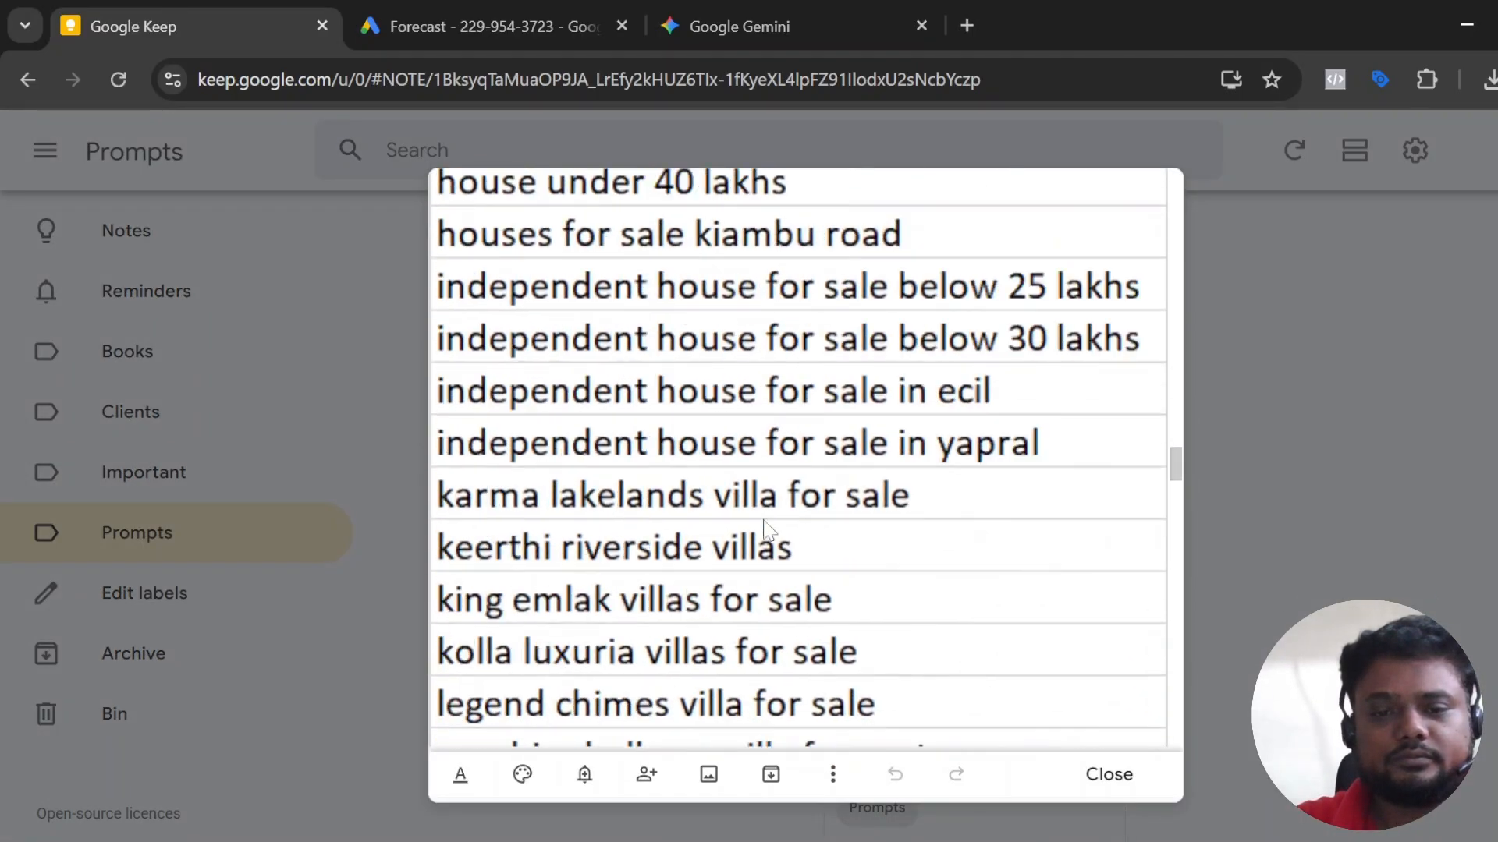
{"action": "scroll", "coordinate": [765, 533], "scroll_direction": "up", "scroll_amount": 10}
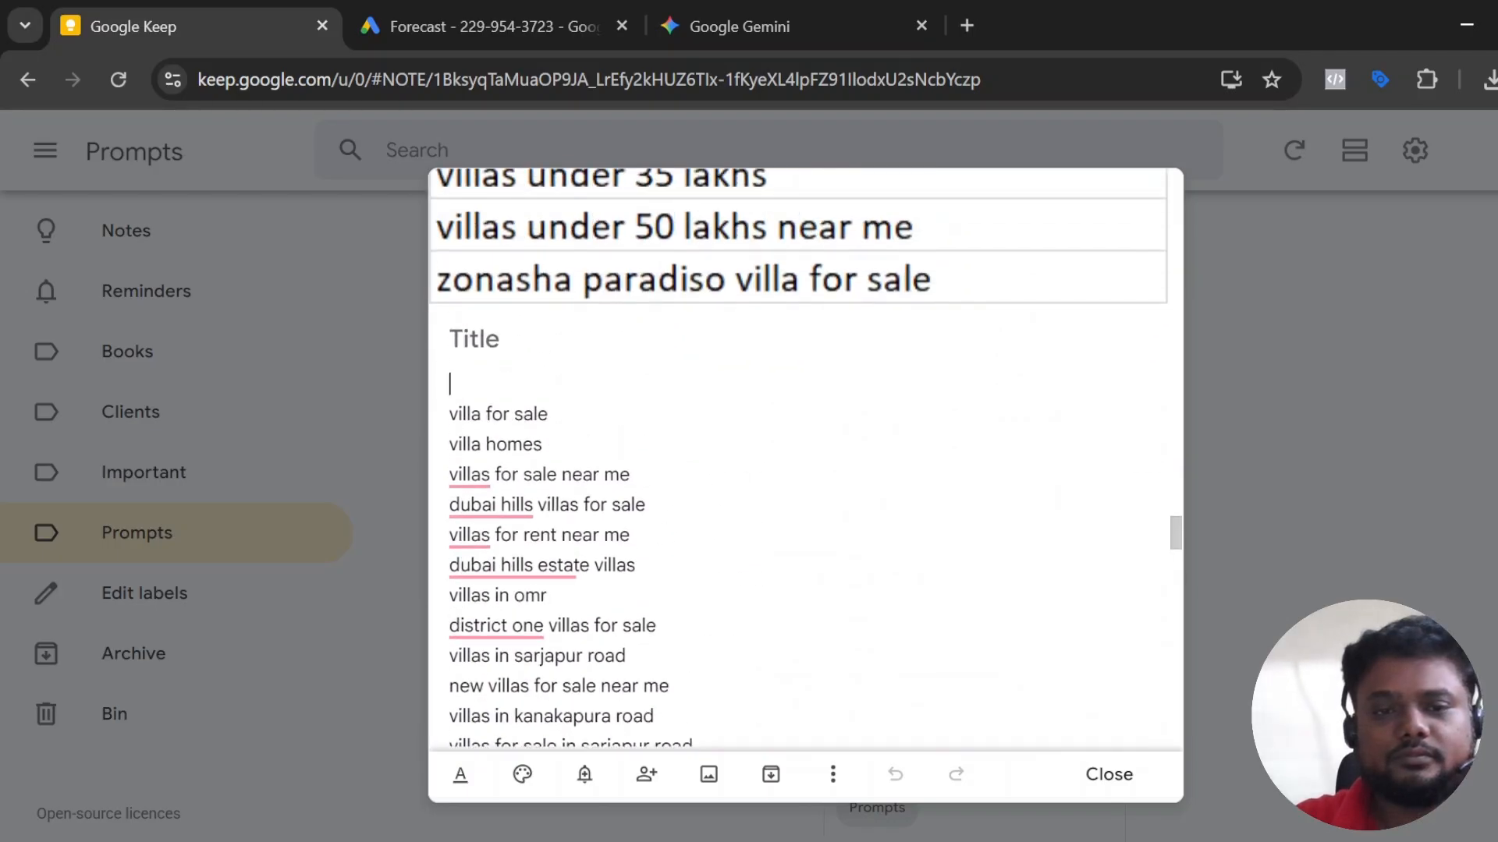
{"action": "left_click_drag", "start_coordinate": [450, 383], "coordinate": [848, 807]}
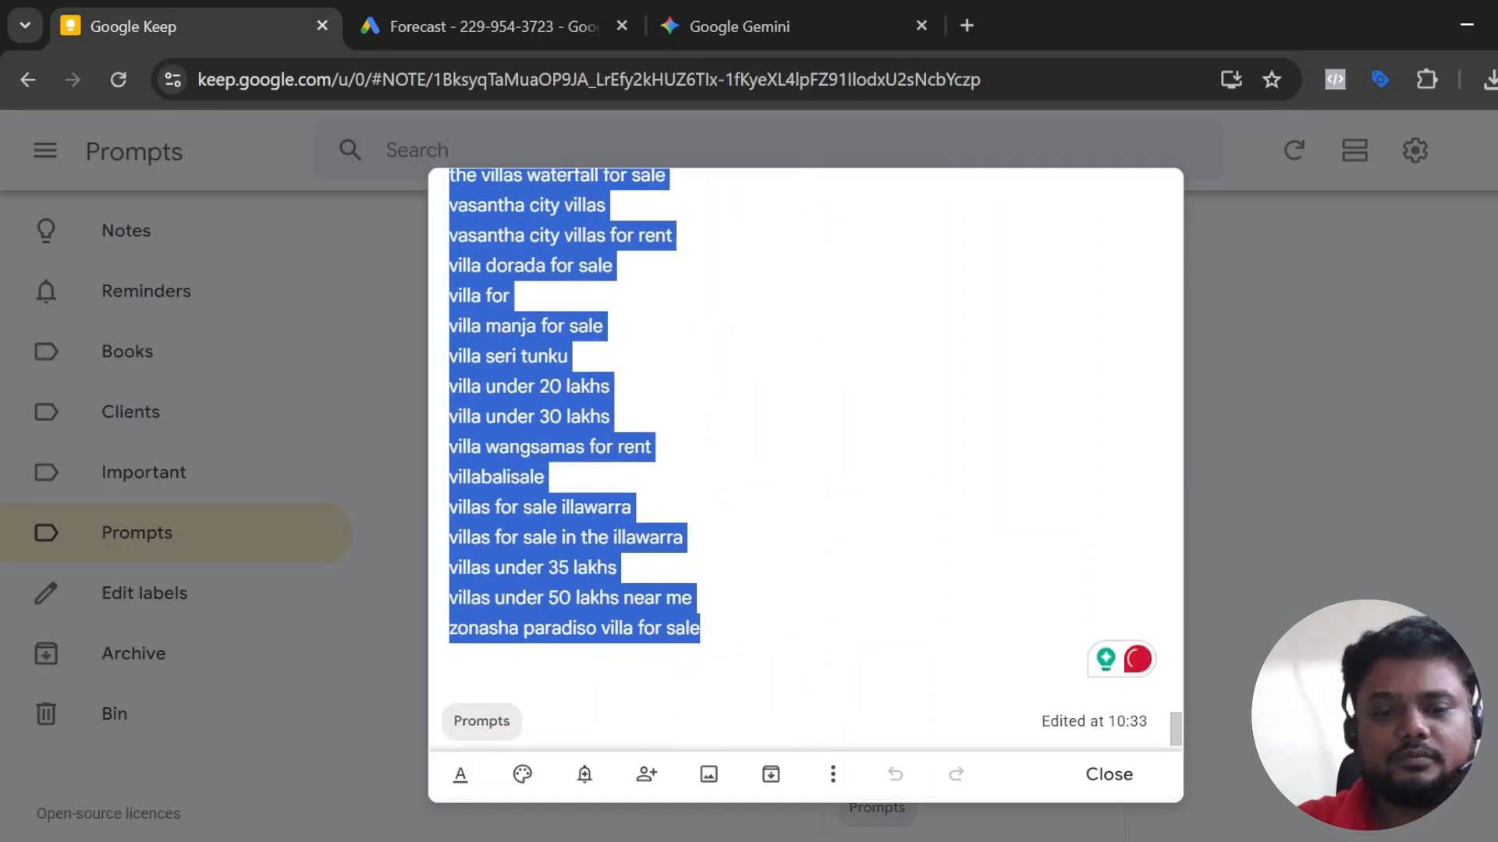
{"action": "left_click", "coordinate": [823, 11]}
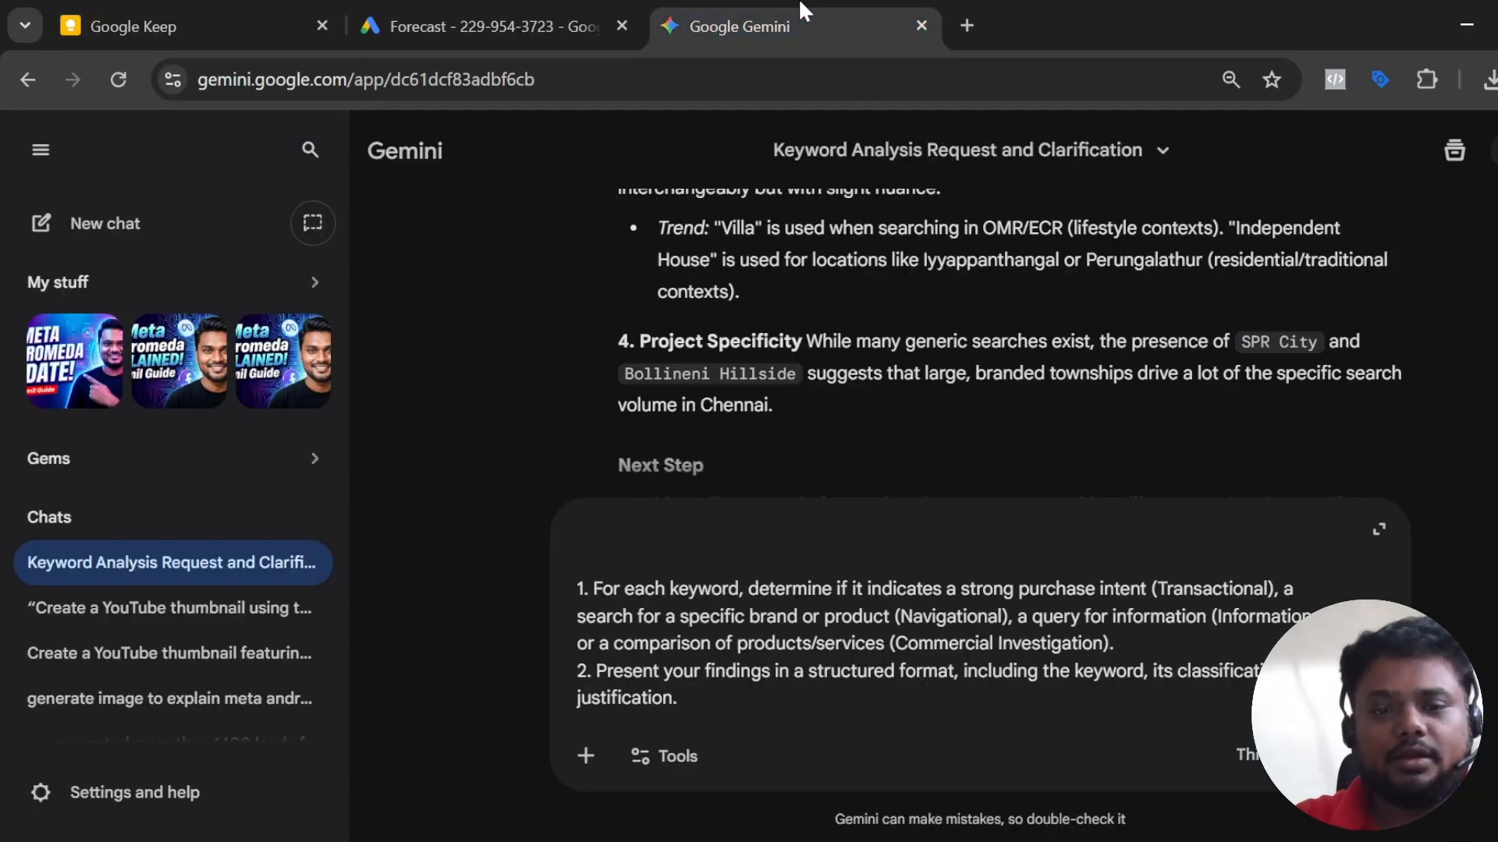
{"action": "key", "text": "Return"}
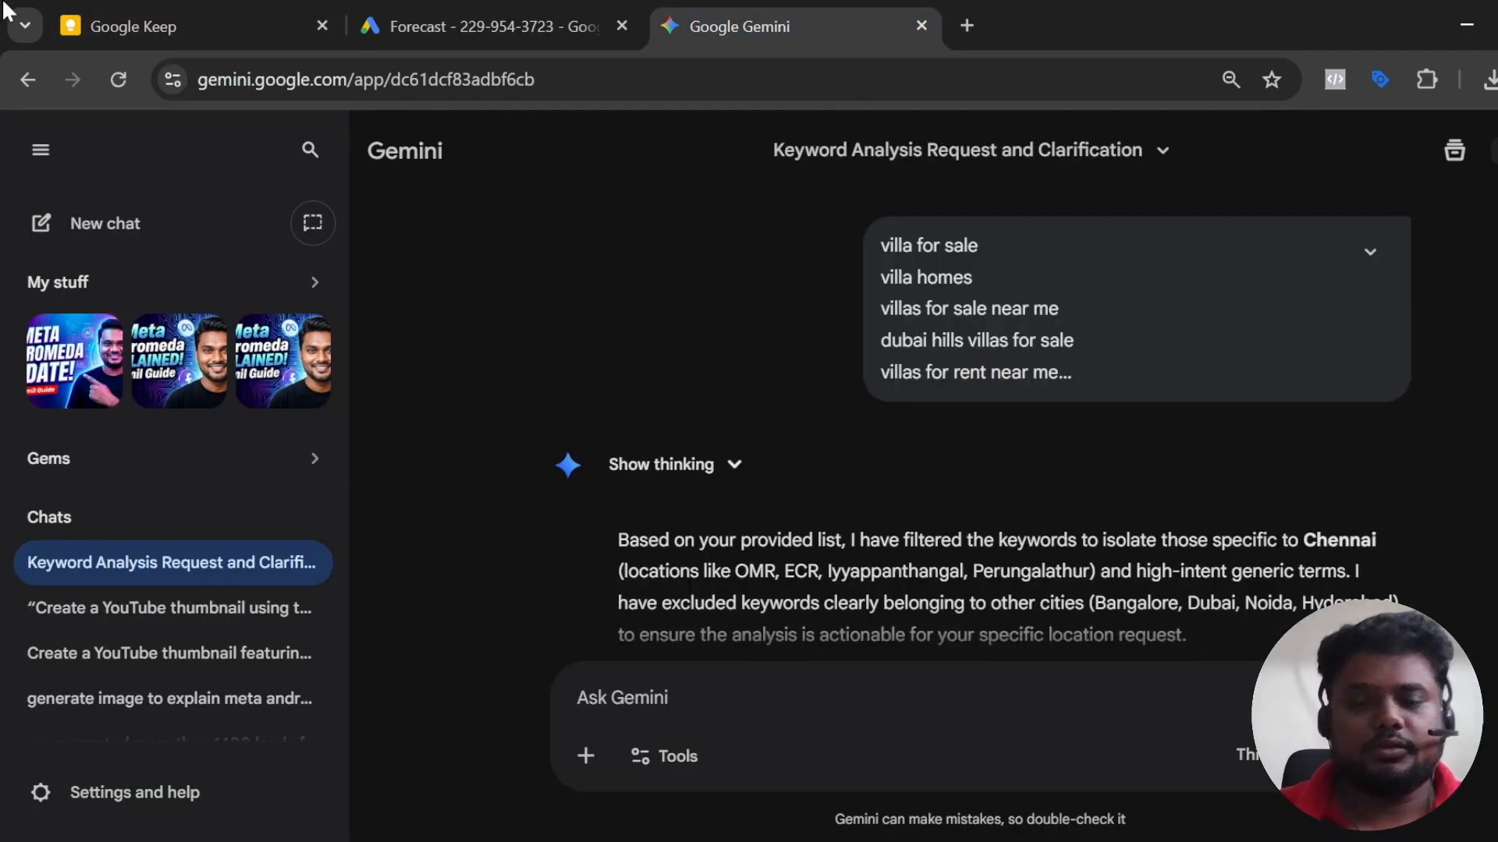
Review Gemini's Chennai BOFU keyword classification table, including each keyword's intent type and justification, down to the Google Ads copy section.
{"action": "scroll", "coordinate": [784, 384], "scroll_direction": "down", "scroll_amount": 3}
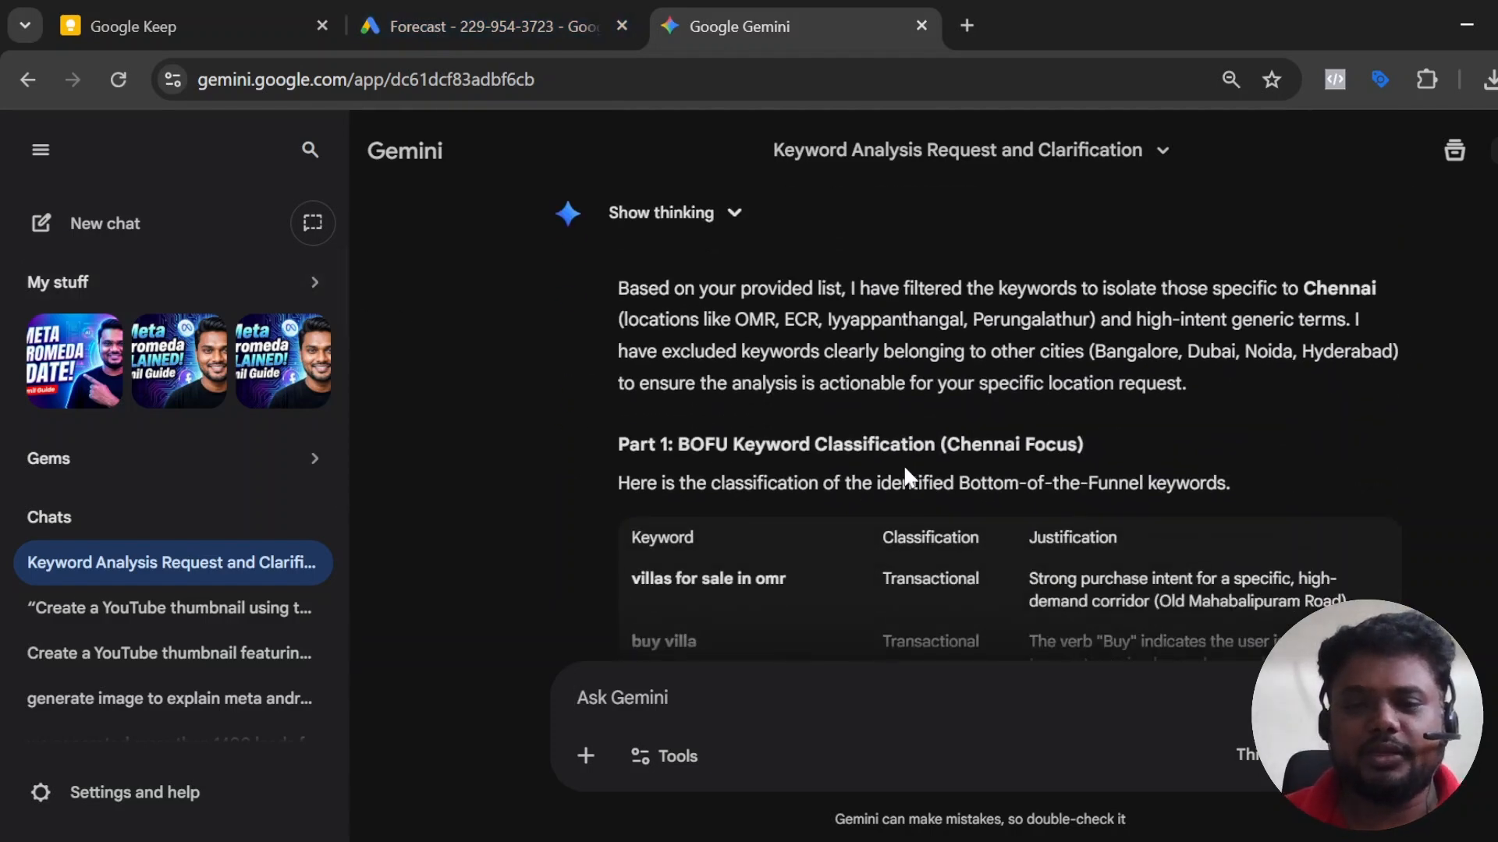
{"action": "scroll", "coordinate": [912, 472], "scroll_direction": "down", "scroll_amount": 2}
{"action": "scroll", "coordinate": [915, 477], "scroll_direction": "down", "scroll_amount": 2}
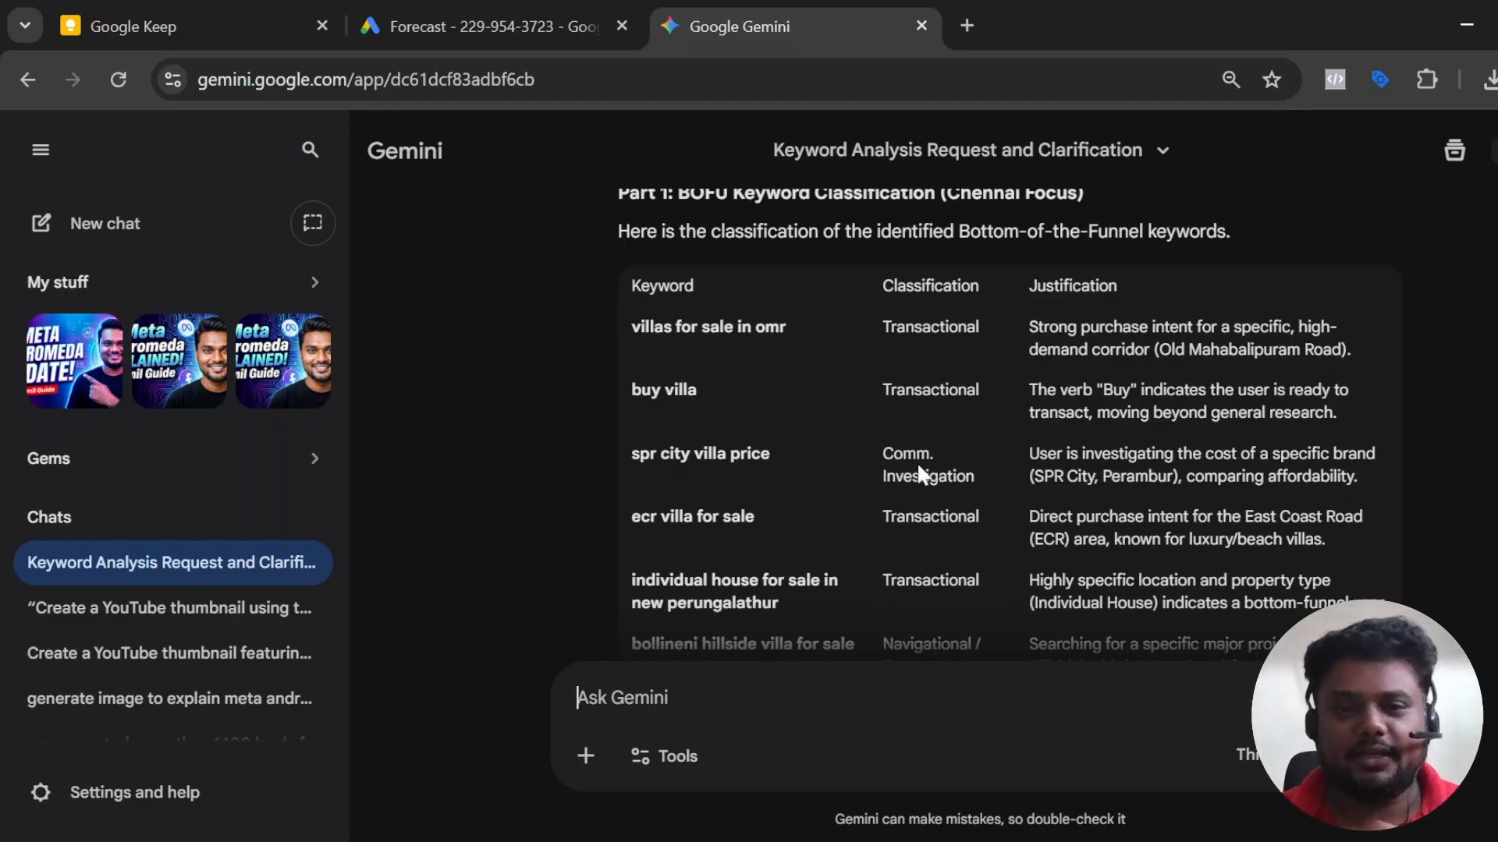
{"action": "scroll", "coordinate": [912, 461], "scroll_direction": "down", "scroll_amount": 5}
{"action": "scroll", "coordinate": [909, 472], "scroll_direction": "down", "scroll_amount": 9}
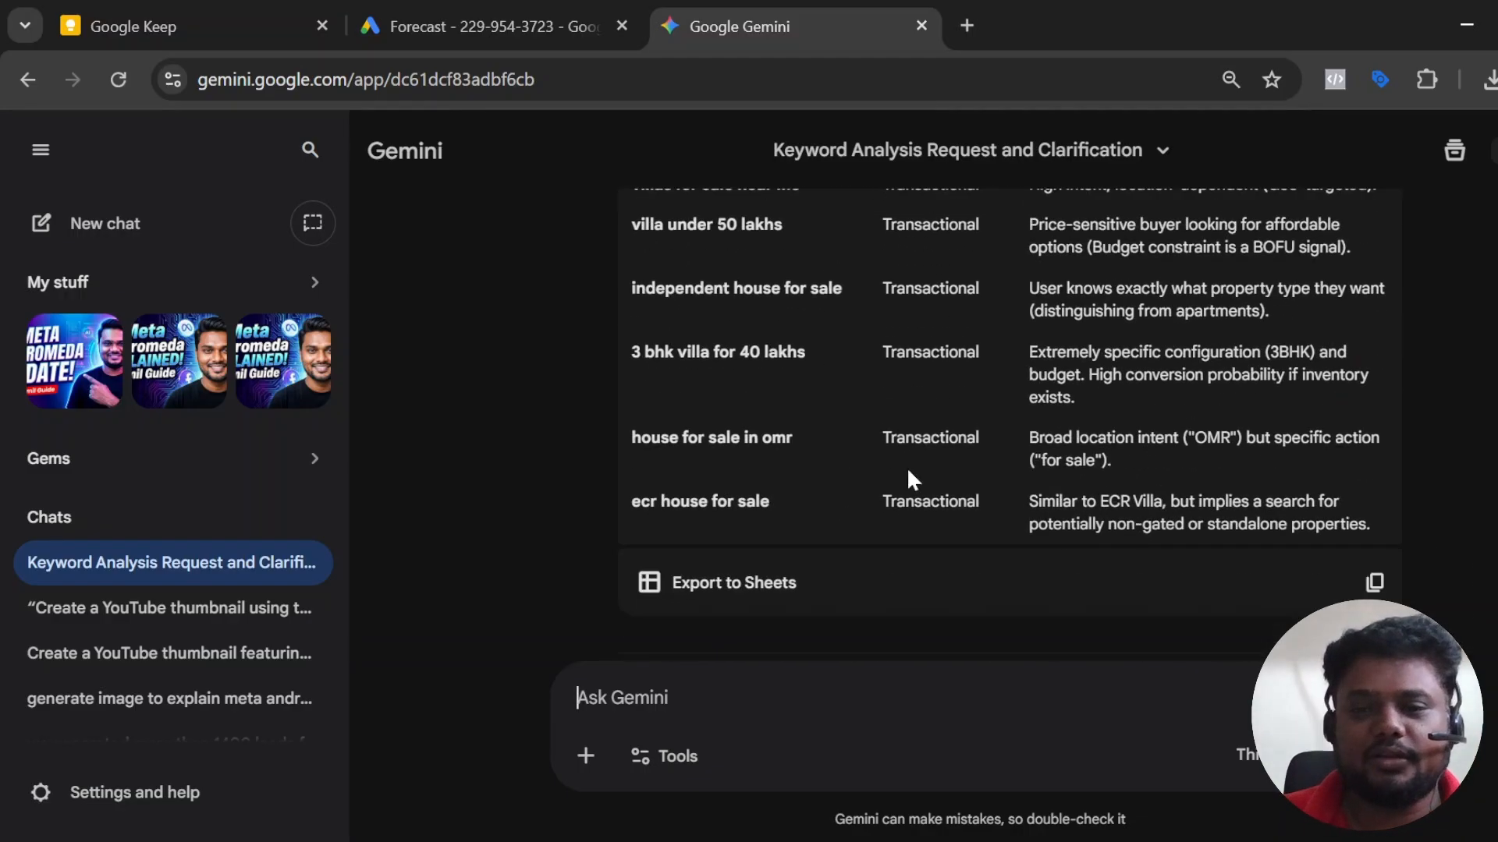
{"action": "scroll", "coordinate": [909, 476], "scroll_direction": "down", "scroll_amount": 12}
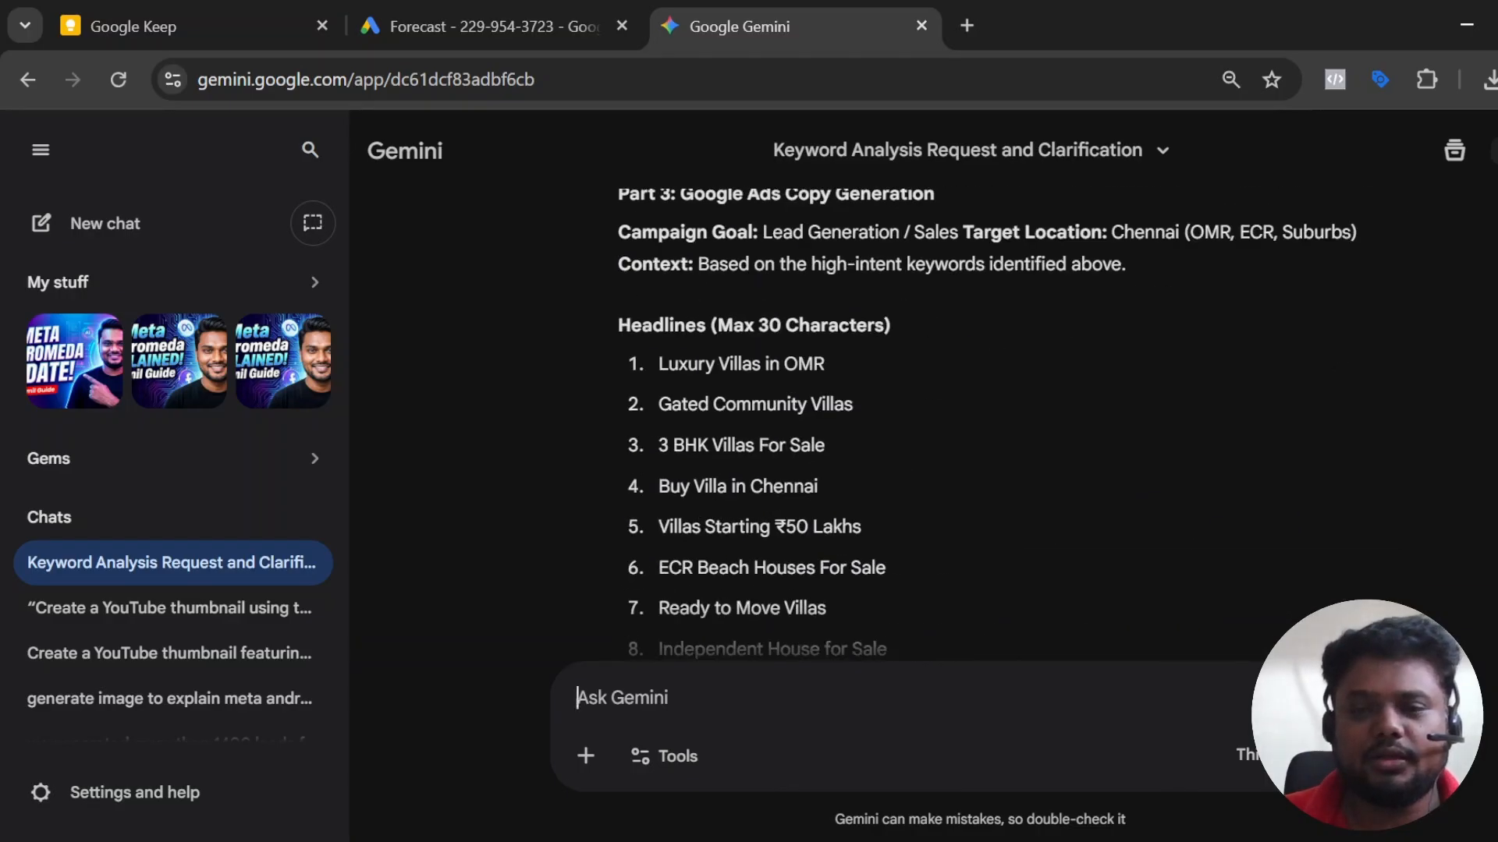
Examine the generated Google Ads headlines (max 30 characters) and descriptions (max 90 characters) in Part 3 of the response.
{"action": "scroll", "coordinate": [909, 471], "scroll_direction": "up", "scroll_amount": 9}
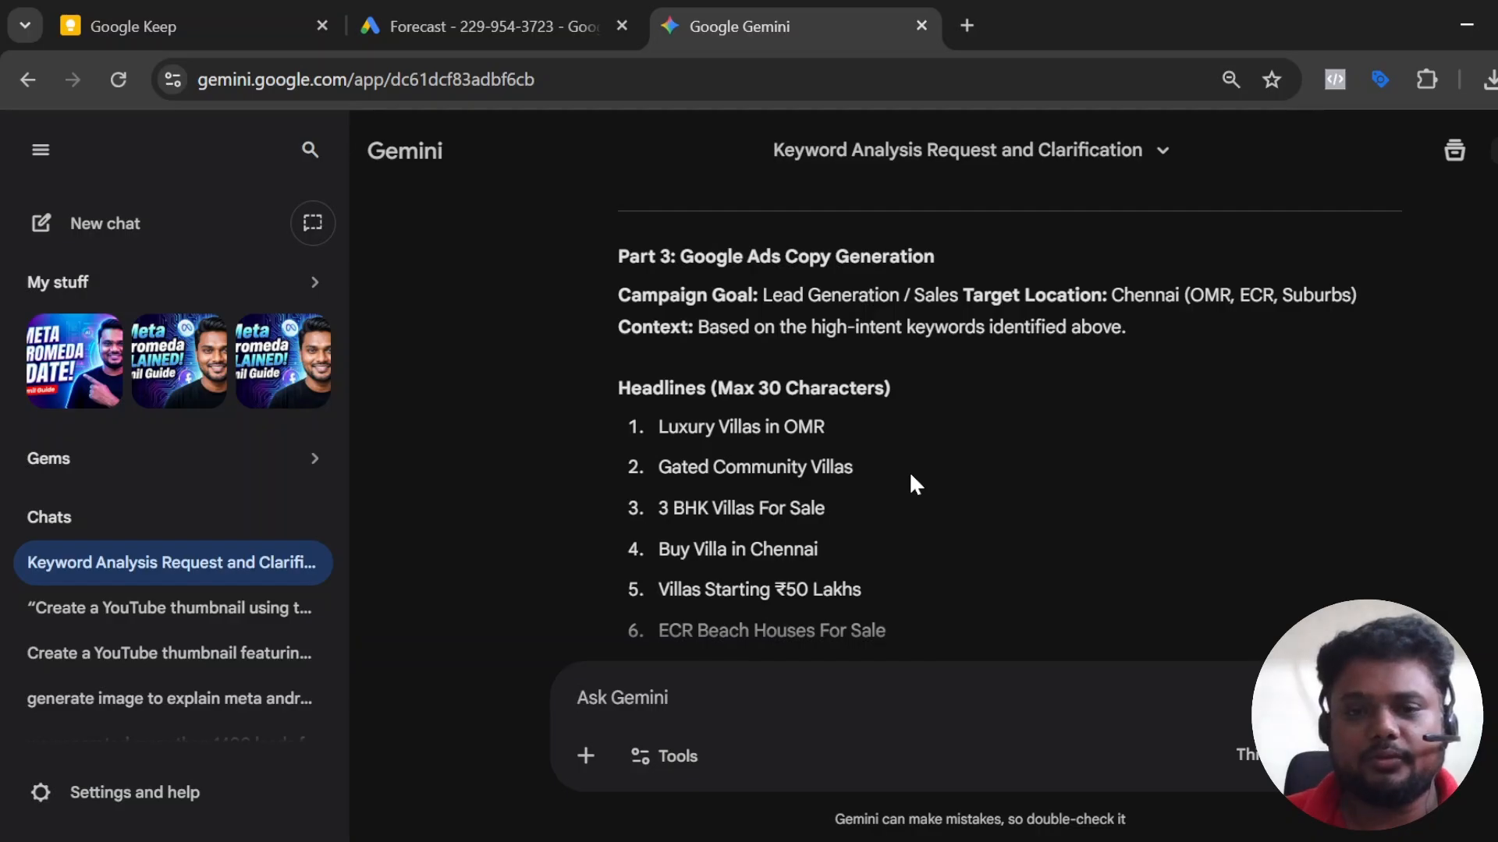
{"action": "scroll", "coordinate": [916, 456], "scroll_direction": "down", "scroll_amount": 2}
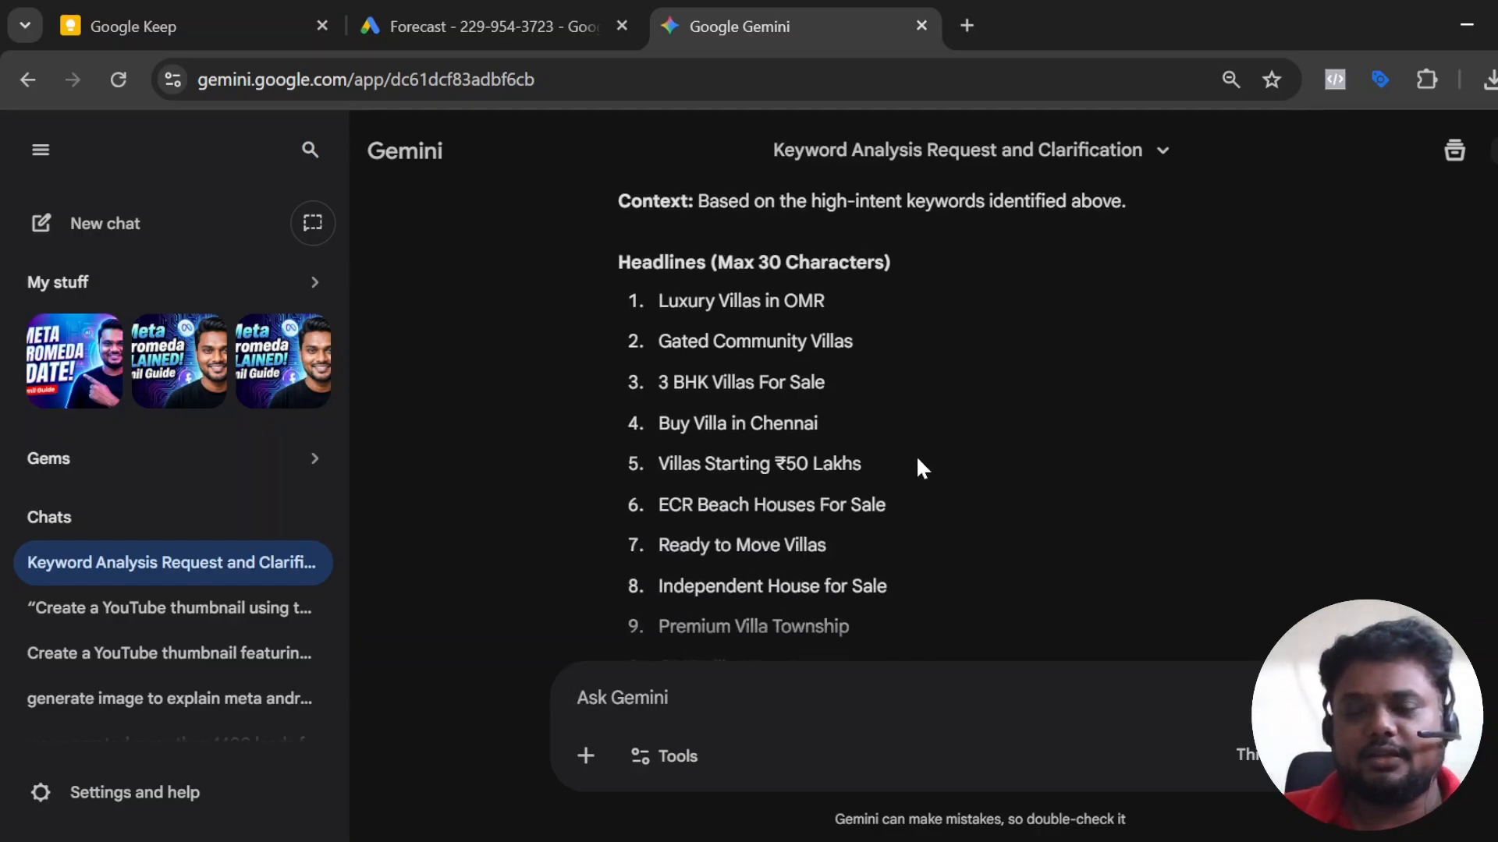
{"action": "scroll", "coordinate": [916, 456], "scroll_direction": "down", "scroll_amount": 2}
{"action": "scroll", "coordinate": [916, 454], "scroll_direction": "up", "scroll_amount": 4}
{"action": "scroll", "coordinate": [916, 453], "scroll_direction": "down", "scroll_amount": 11}
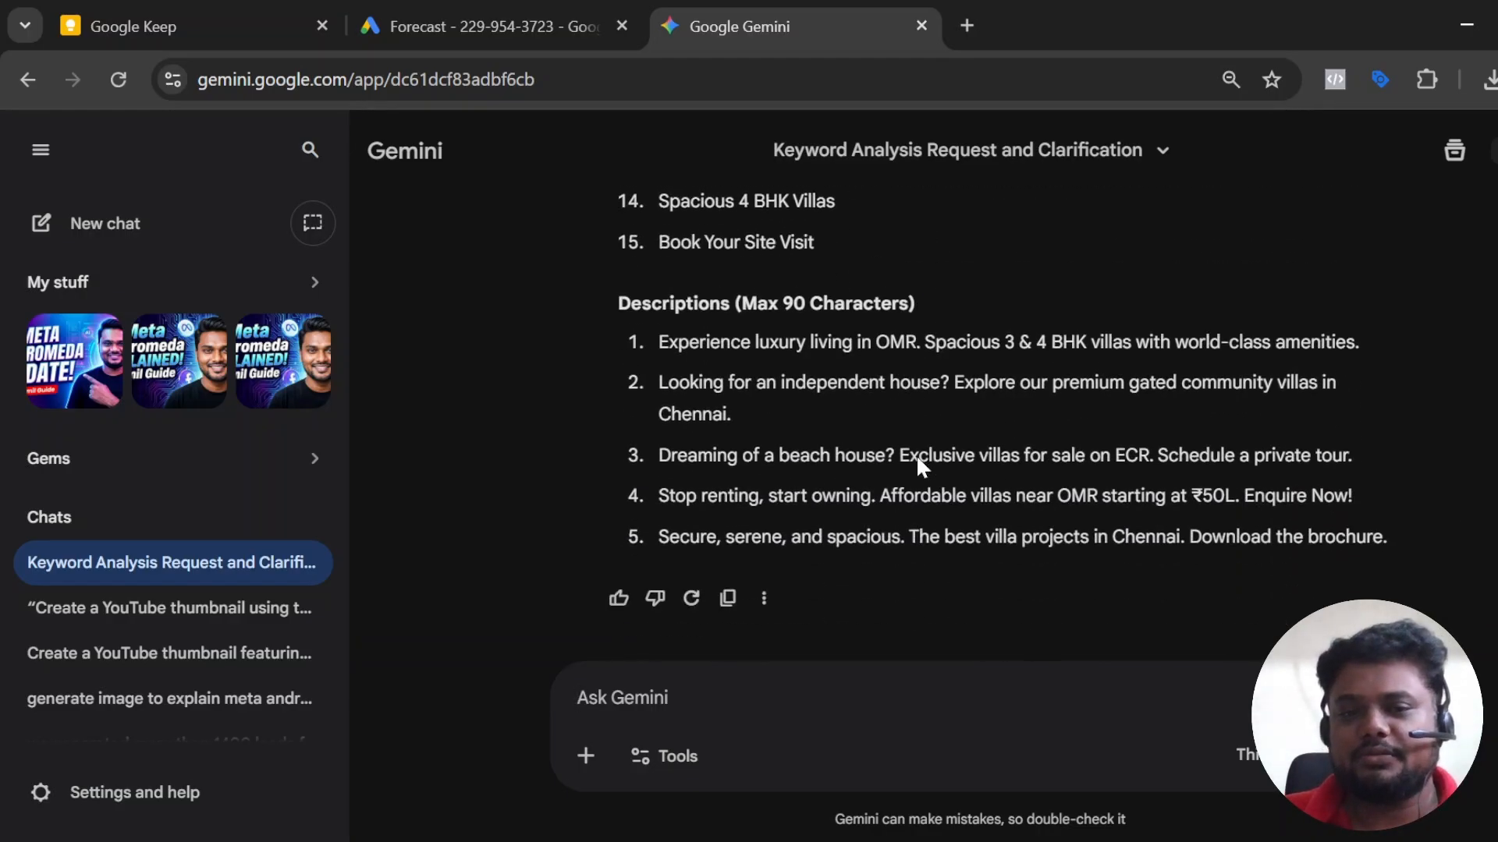
{"action": "scroll", "coordinate": [916, 454], "scroll_direction": "up", "scroll_amount": 8}
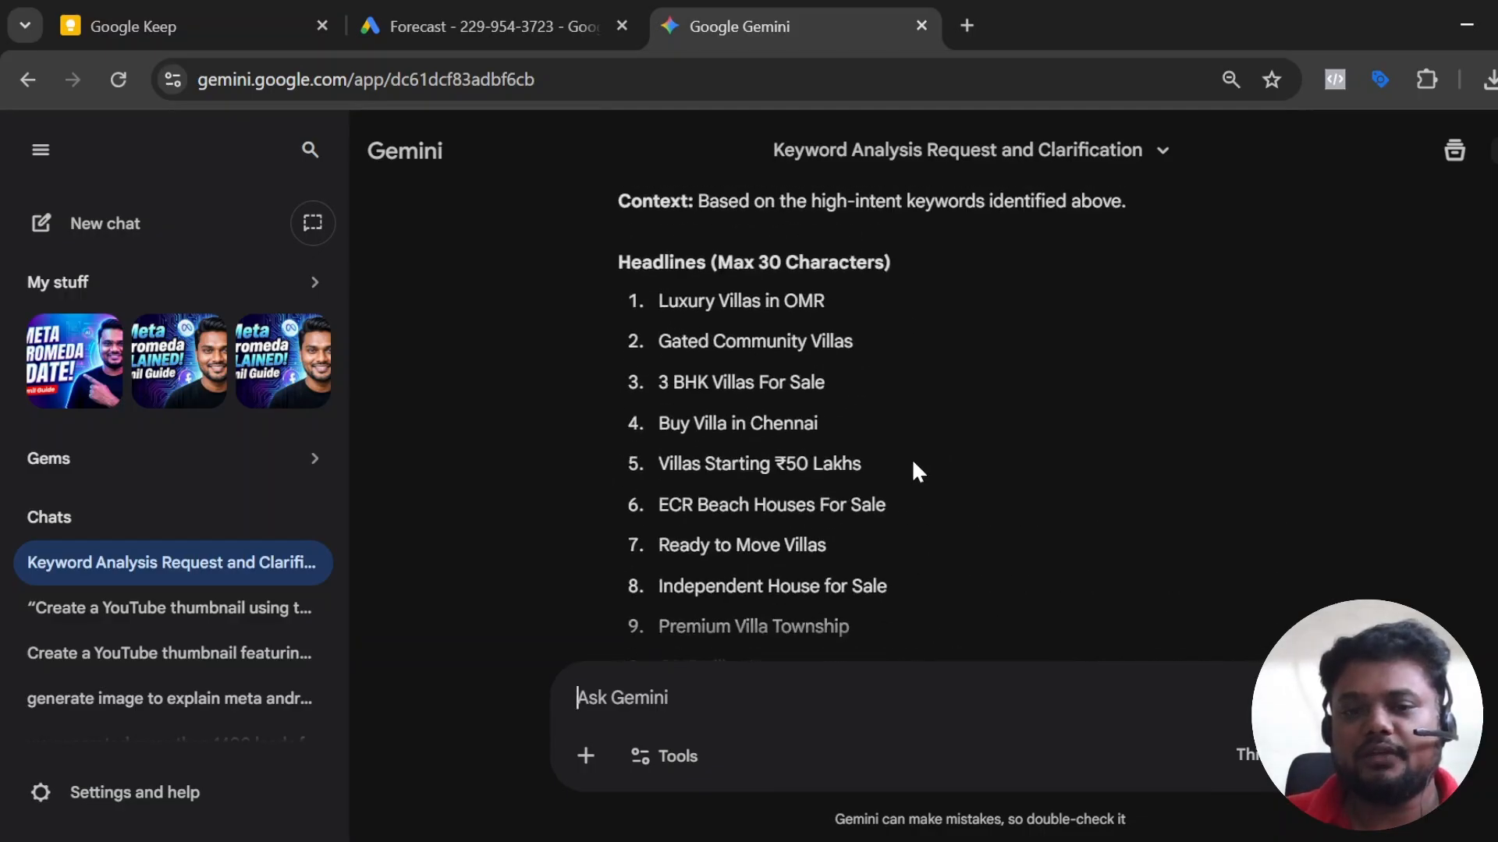
{"action": "scroll", "coordinate": [913, 462], "scroll_direction": "down", "scroll_amount": 8}
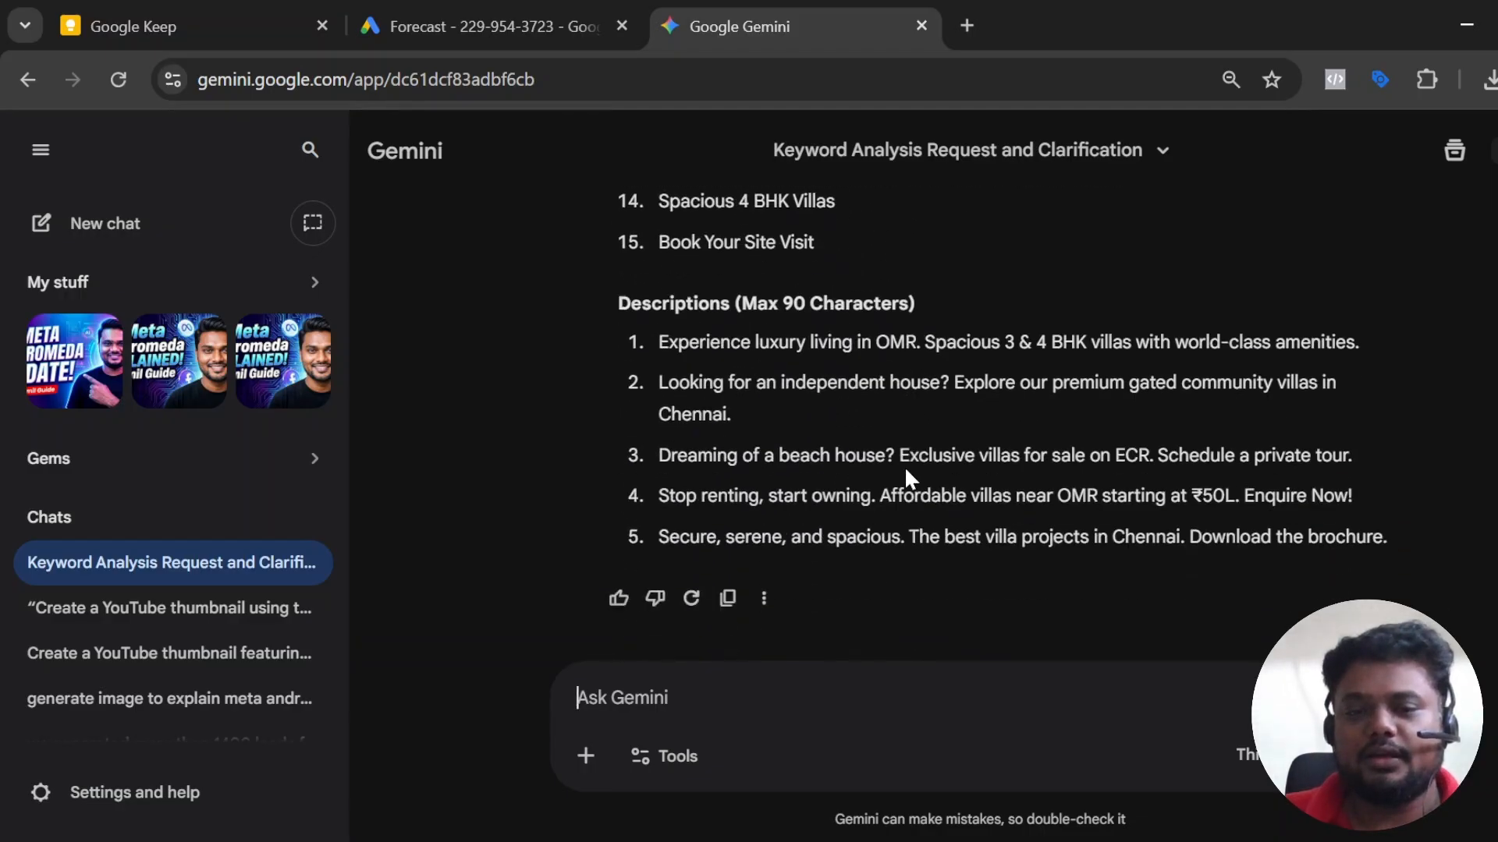
{"action": "scroll", "coordinate": [906, 471], "scroll_direction": "up", "scroll_amount": 8}
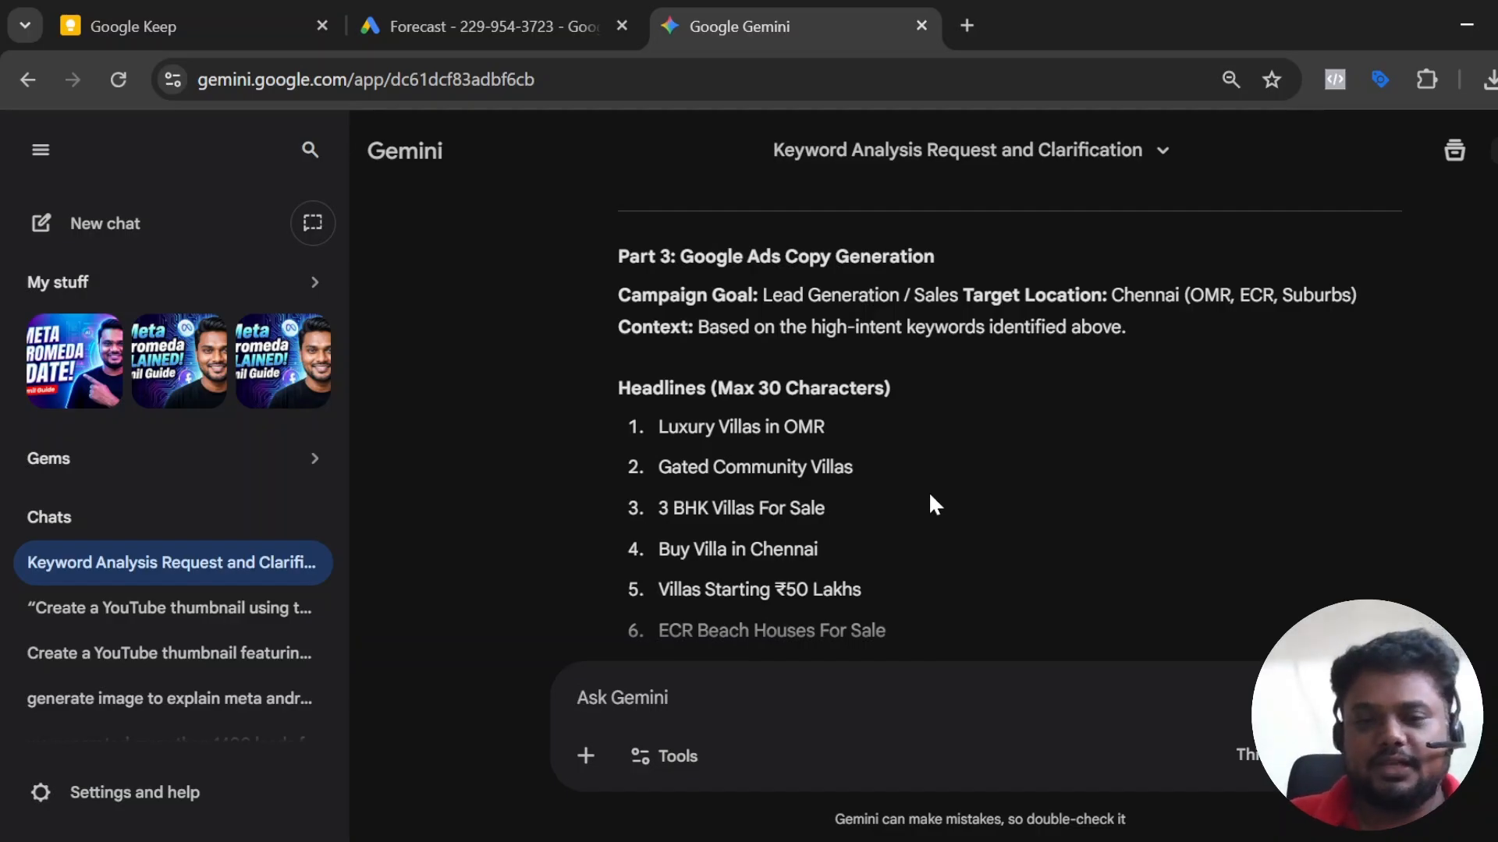
{"action": "scroll", "coordinate": [928, 489], "scroll_direction": "down", "scroll_amount": 5}
{"action": "scroll", "coordinate": [929, 498], "scroll_direction": "down", "scroll_amount": 3}
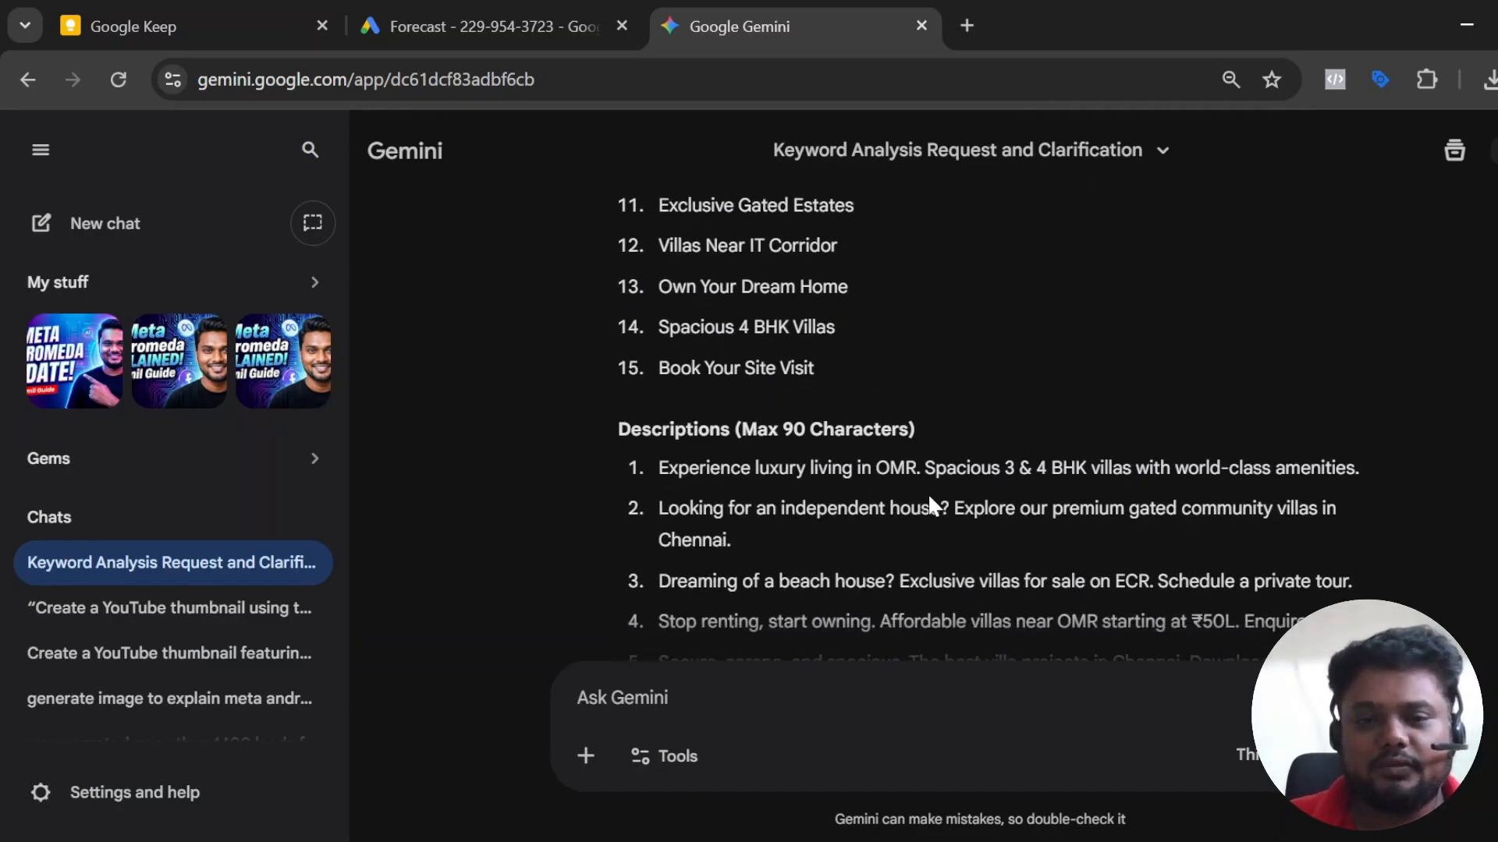
{"action": "scroll", "coordinate": [928, 499], "scroll_direction": "up", "scroll_amount": 2}
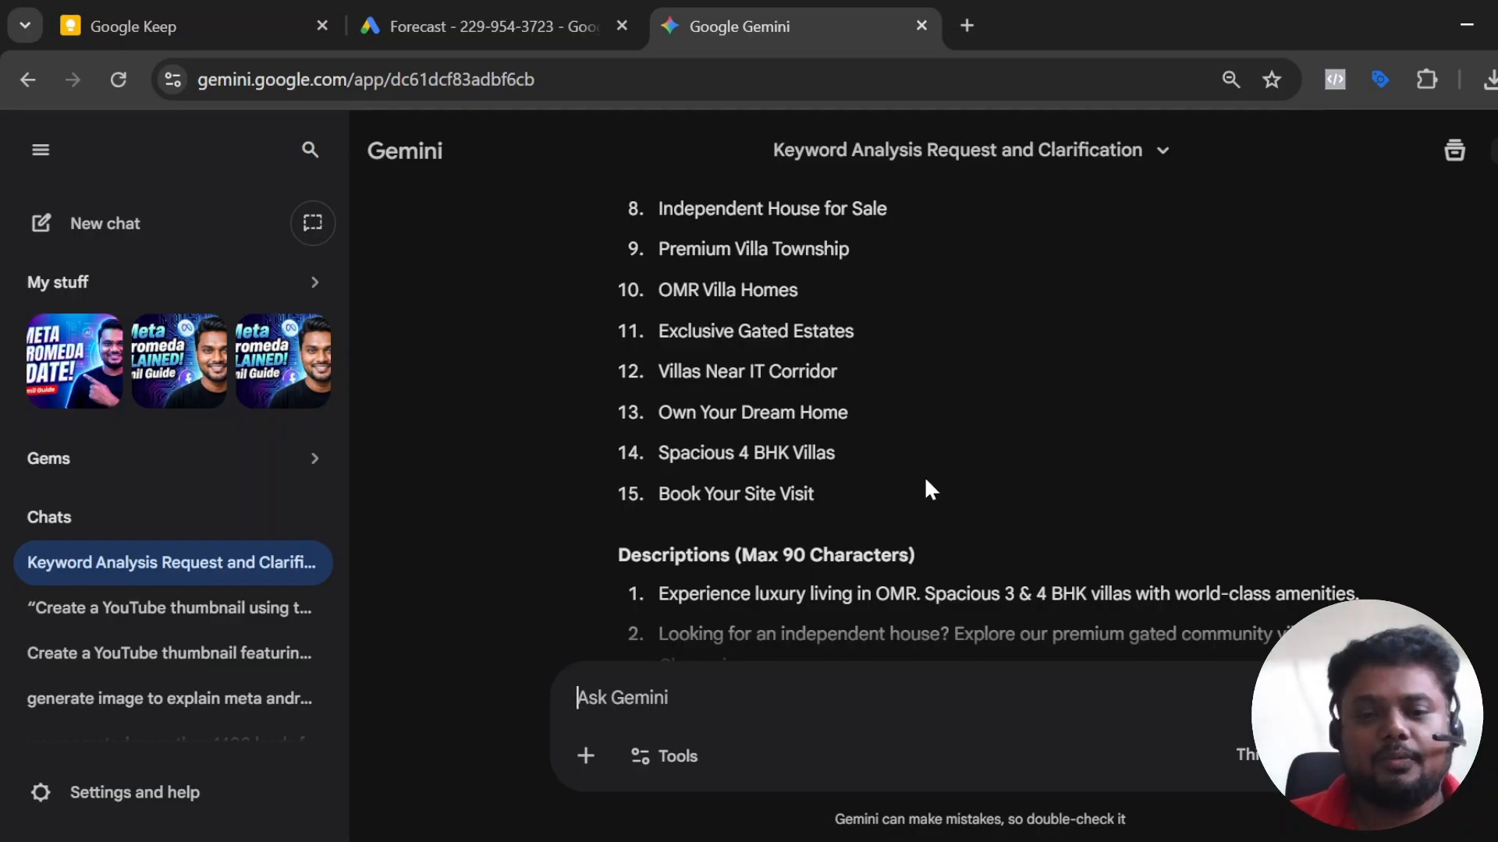
{"action": "scroll", "coordinate": [909, 518], "scroll_direction": "down", "scroll_amount": 2}
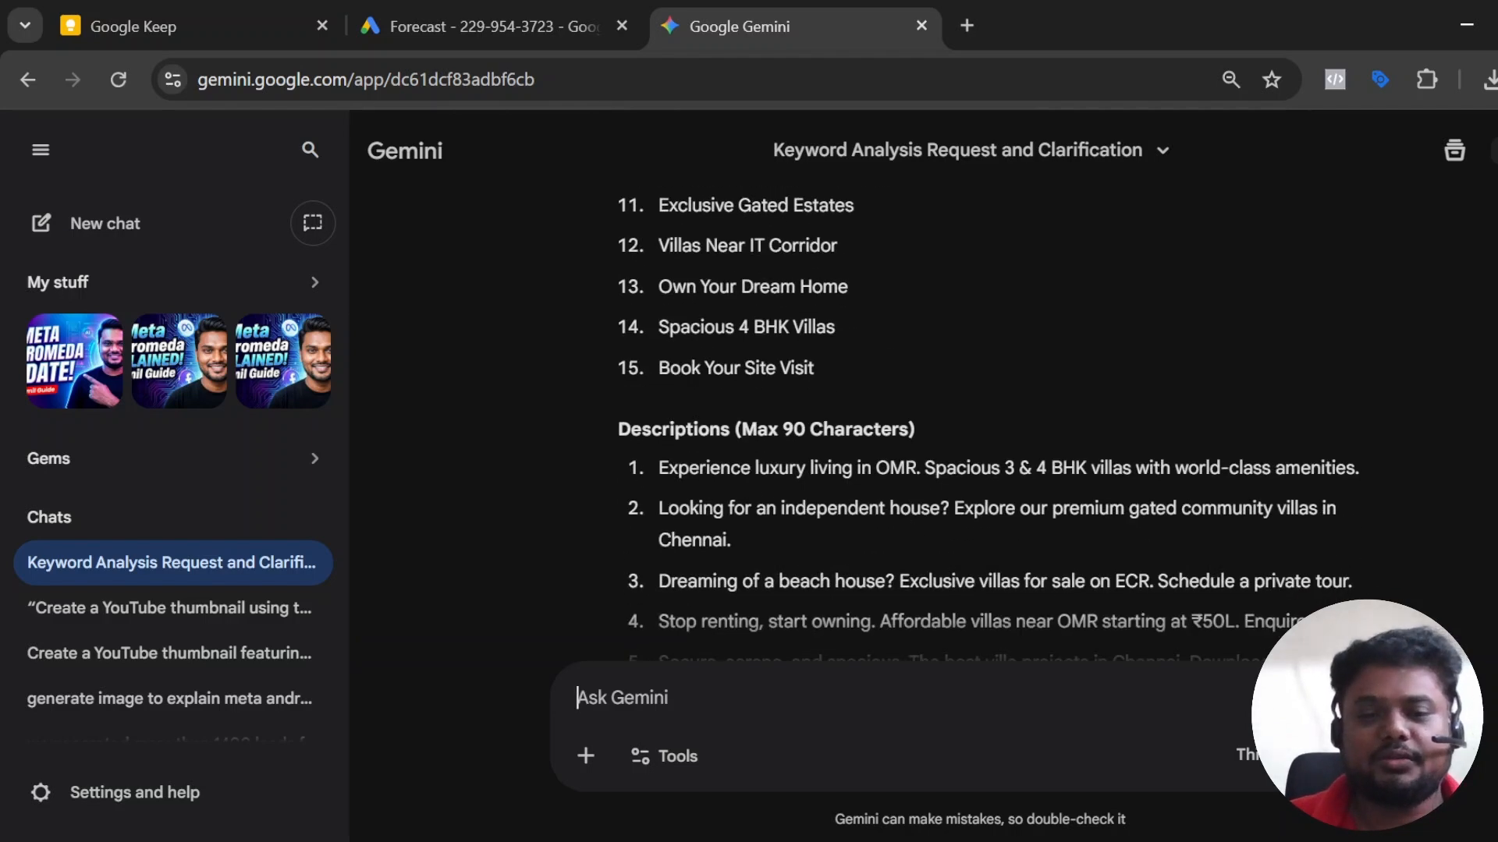
{"action": "scroll", "coordinate": [910, 518], "scroll_direction": "up", "scroll_amount": 5}
{"action": "scroll", "coordinate": [911, 519], "scroll_direction": "down", "scroll_amount": 1}
{"action": "scroll", "coordinate": [904, 522], "scroll_direction": "up", "scroll_amount": 3}
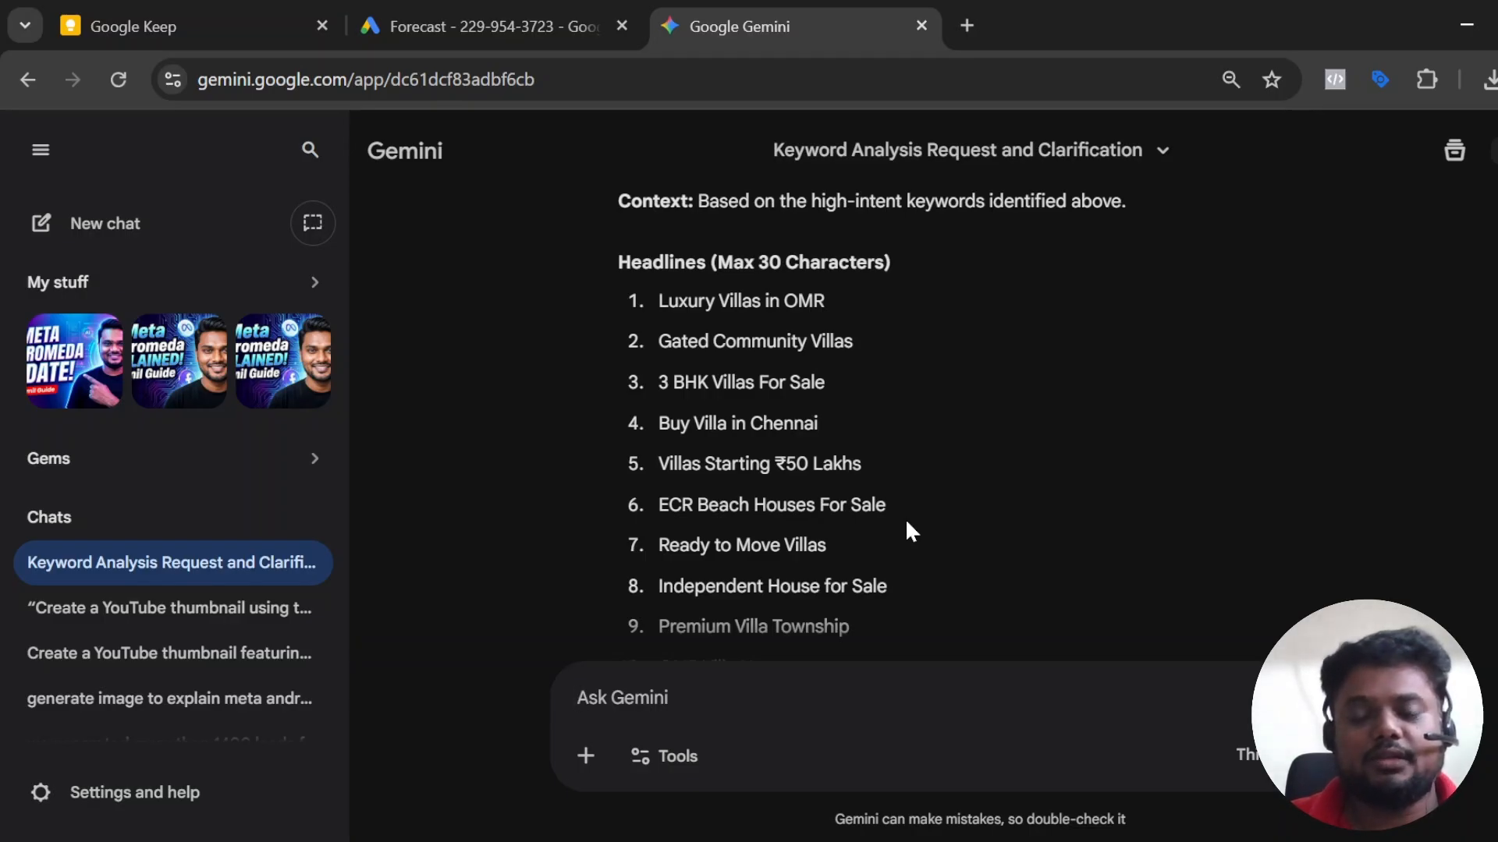
{"action": "scroll", "coordinate": [907, 524], "scroll_direction": "down", "scroll_amount": 2}
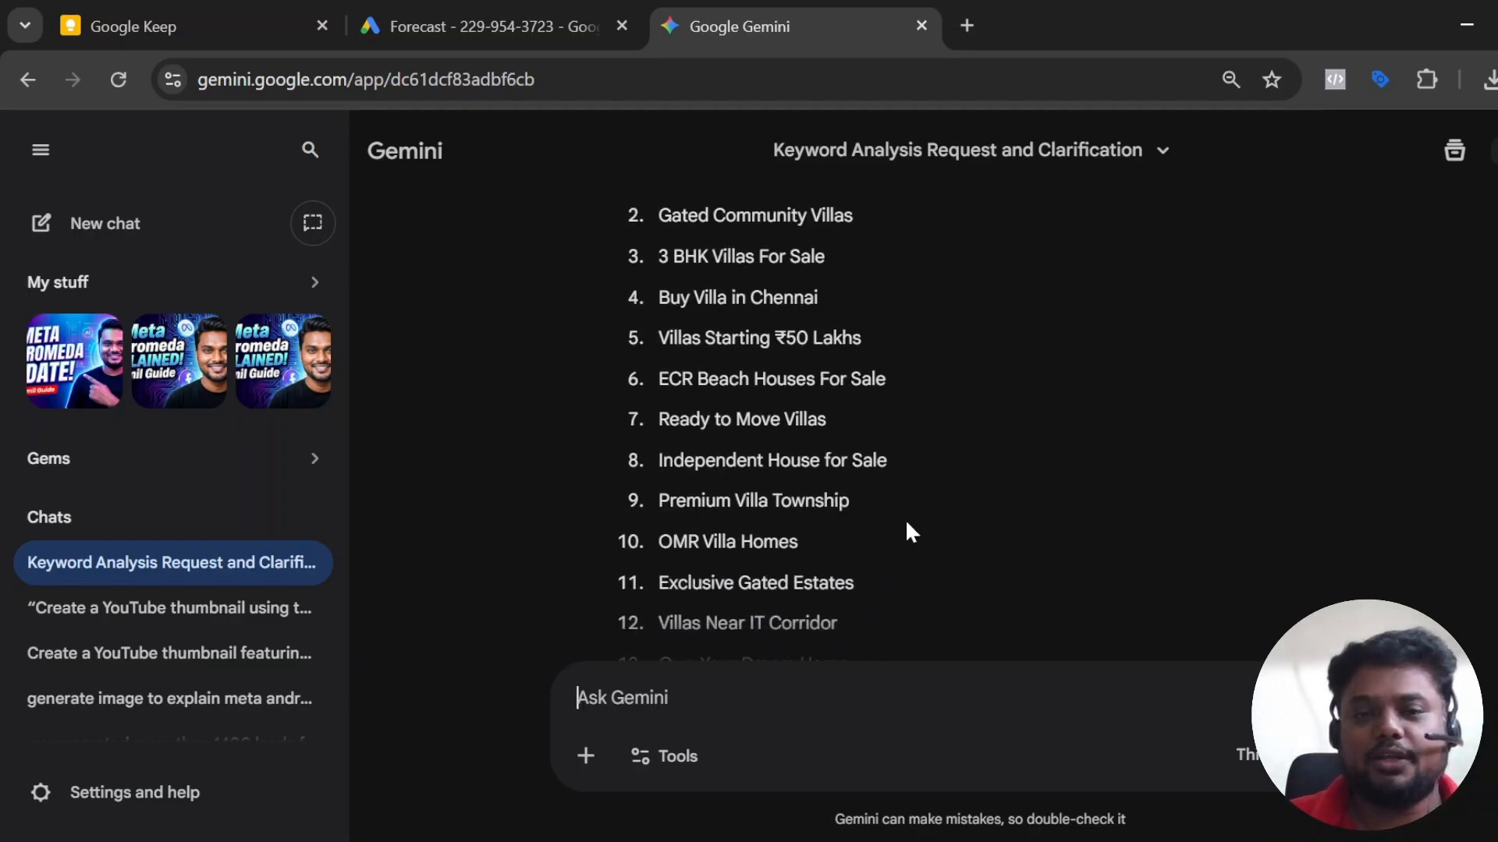
{"action": "scroll", "coordinate": [906, 524], "scroll_direction": "down", "scroll_amount": 6}
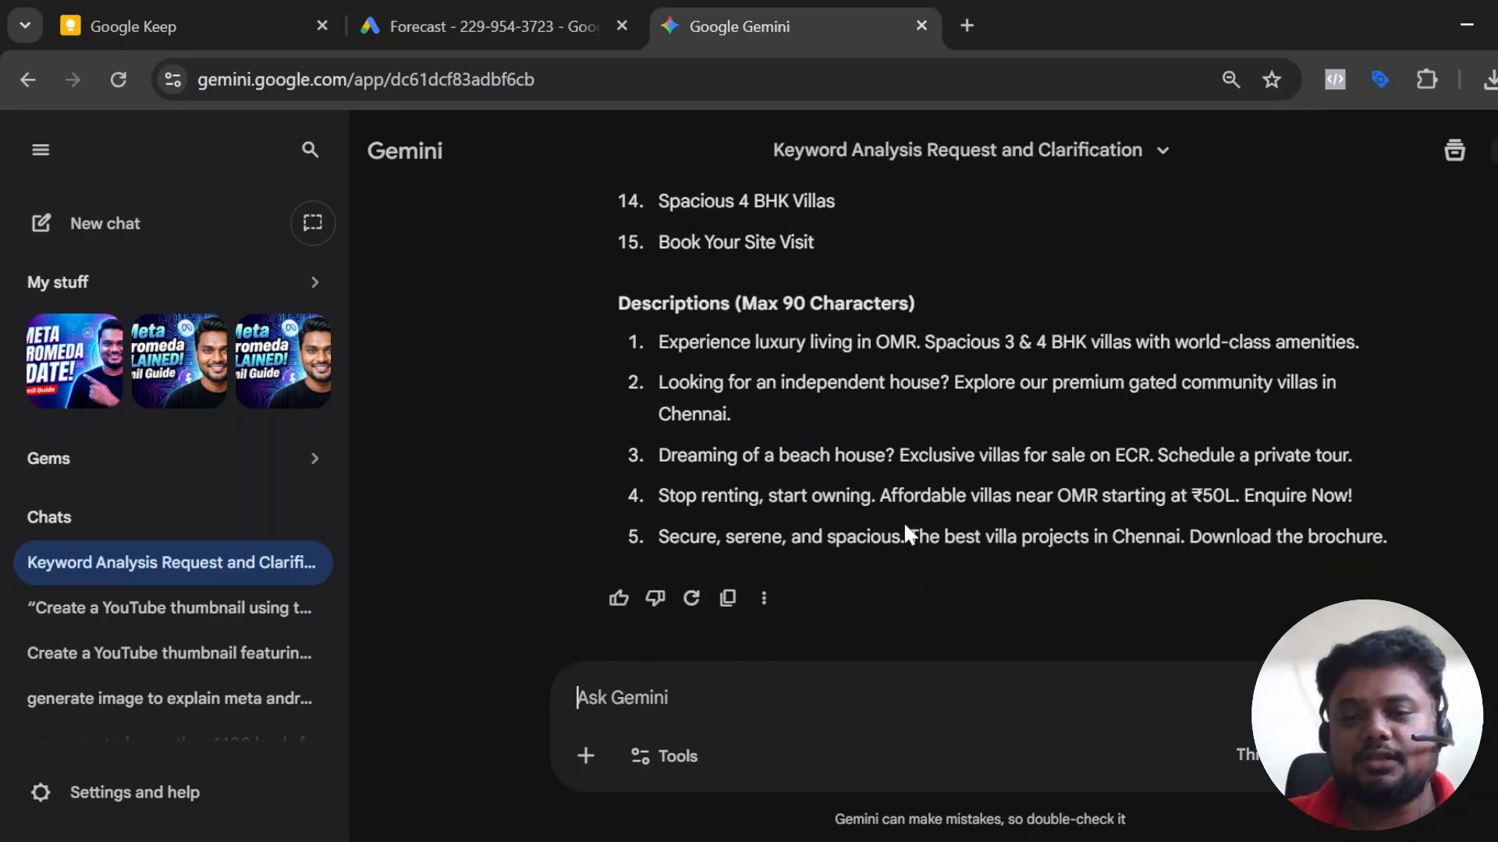
{"action": "scroll", "coordinate": [905, 528], "scroll_direction": "up", "scroll_amount": 10}
{"action": "scroll", "coordinate": [907, 534], "scroll_direction": "down", "scroll_amount": 6}
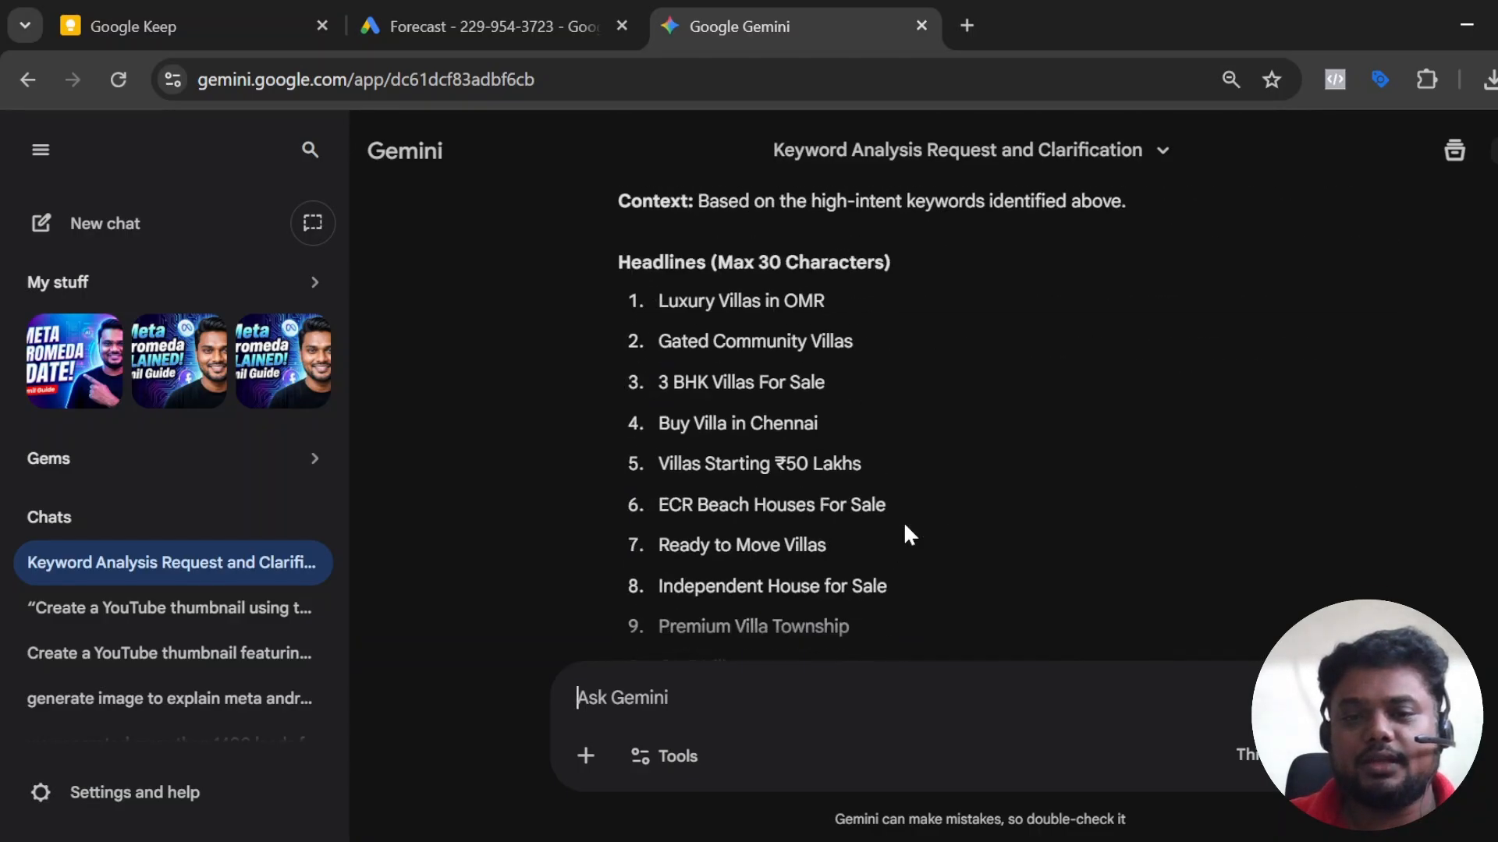
{"action": "scroll", "coordinate": [902, 522], "scroll_direction": "down", "scroll_amount": 2}
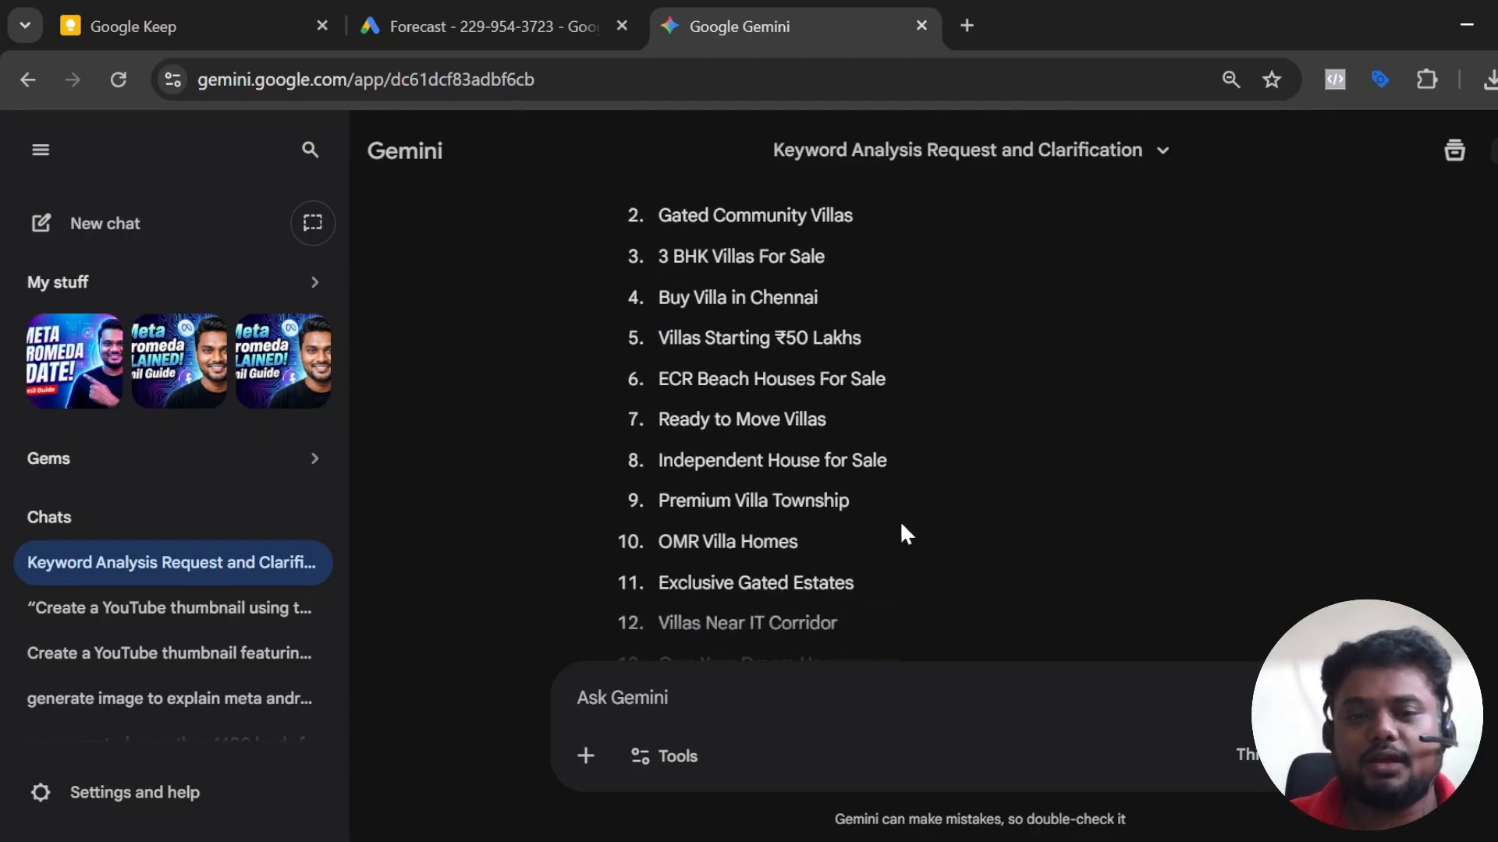
{"action": "scroll", "coordinate": [900, 518], "scroll_direction": "up", "scroll_amount": 5}
{"action": "scroll", "coordinate": [901, 518], "scroll_direction": "down", "scroll_amount": 11}
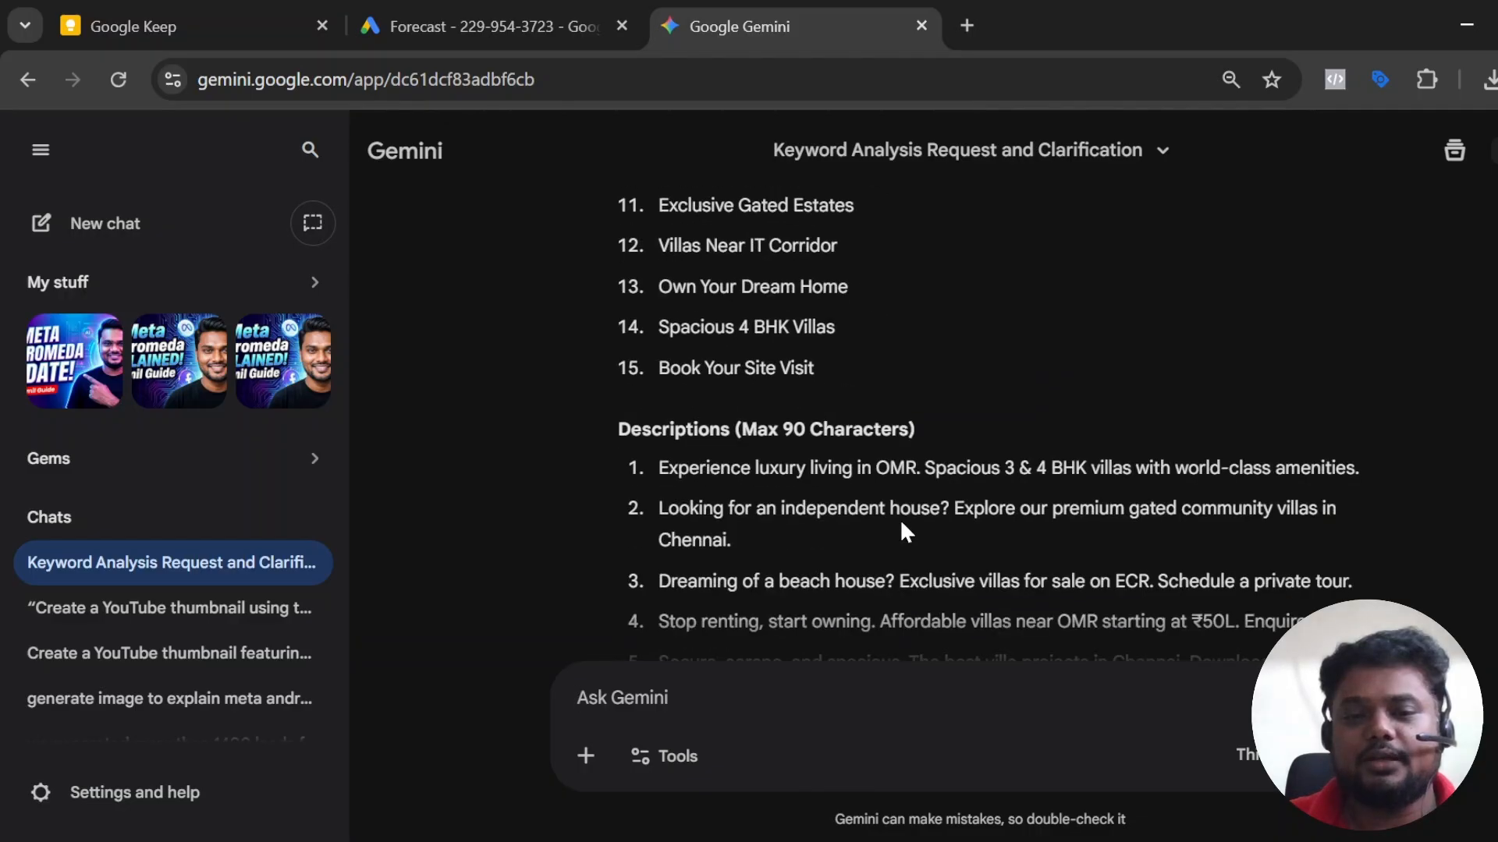